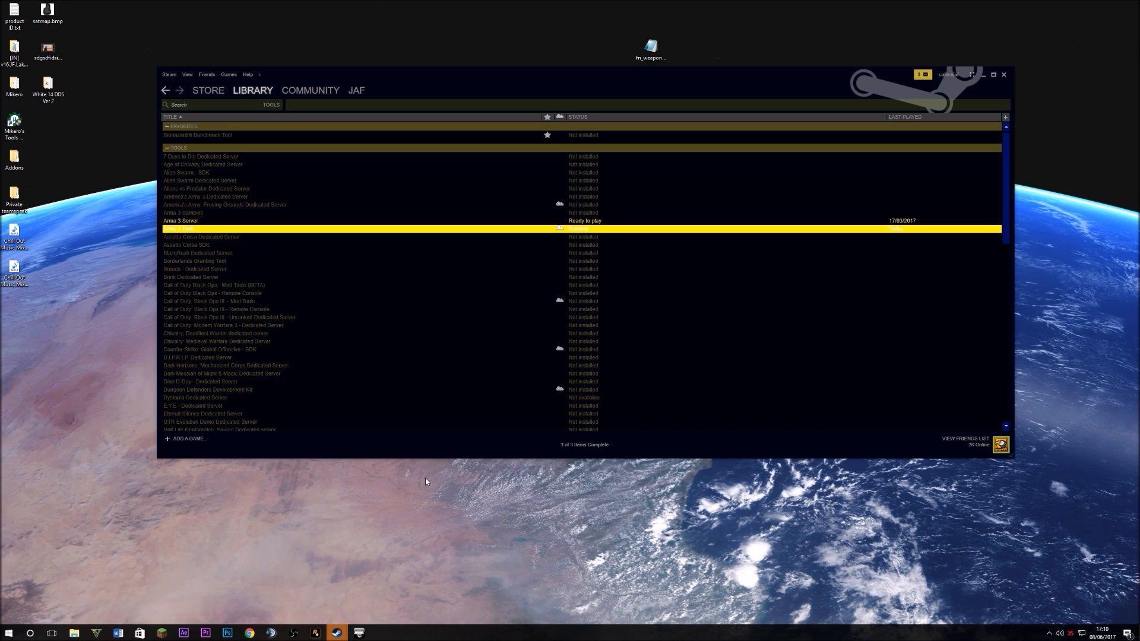
Browse the Steam library's tool entries, including Arma 3 Samples
{"action": "left_click", "coordinate": [301, 300]}
{"action": "left_click", "coordinate": [266, 213]}
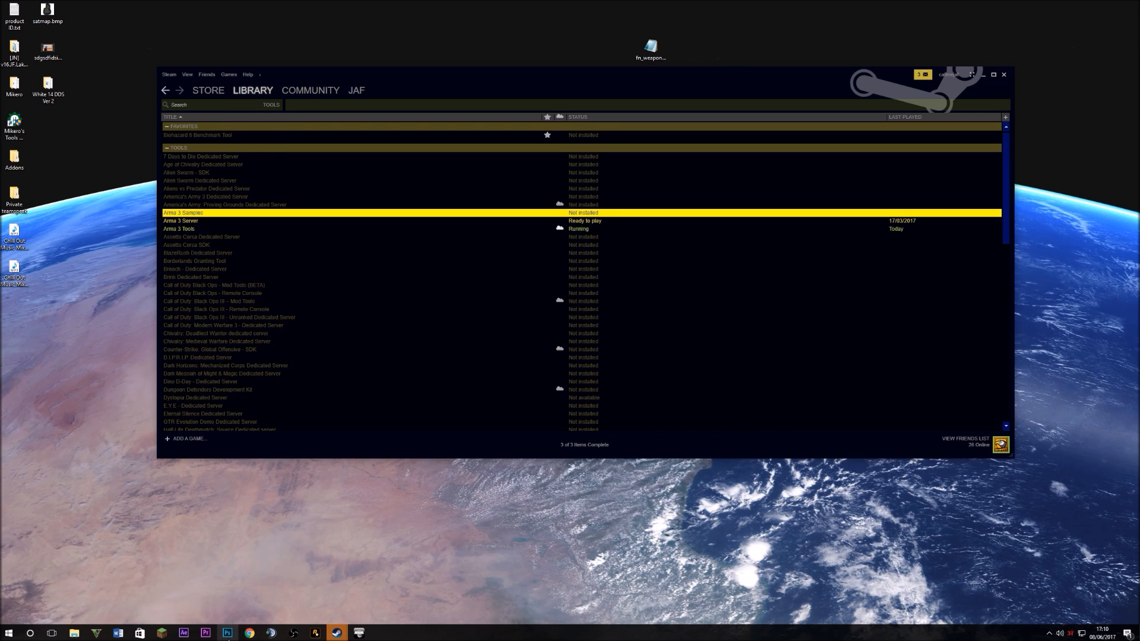
{"action": "mouse_move", "coordinate": [73, 632]}
{"action": "left_click", "coordinate": [8, 633]}
{"action": "left_click", "coordinate": [307, 448]}
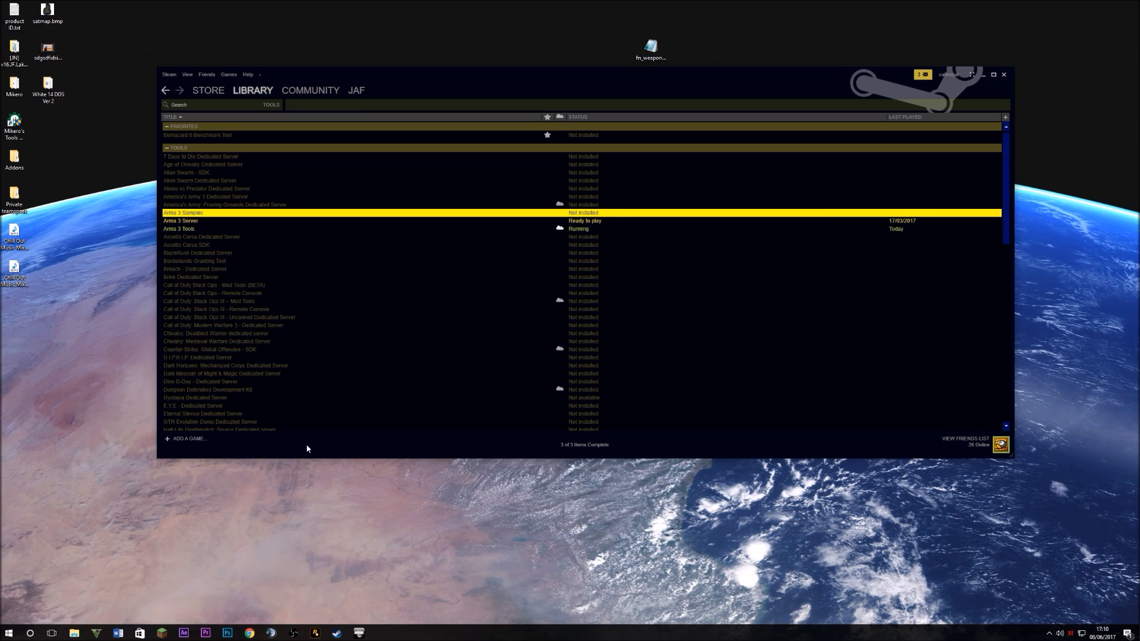
{"action": "left_click", "coordinate": [247, 479]}
{"action": "left_click", "coordinate": [228, 268]}
{"action": "left_click", "coordinate": [222, 189]}
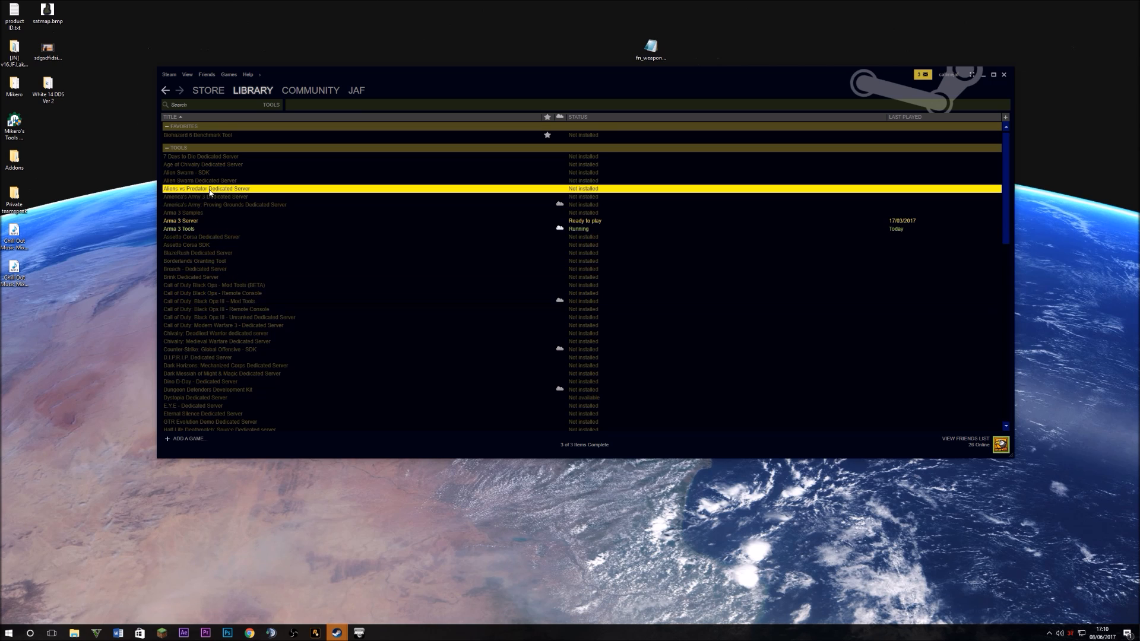
{"action": "left_click", "coordinate": [232, 302]}
{"action": "scroll", "coordinate": [228, 276], "scroll_direction": "down", "scroll_amount": 15}
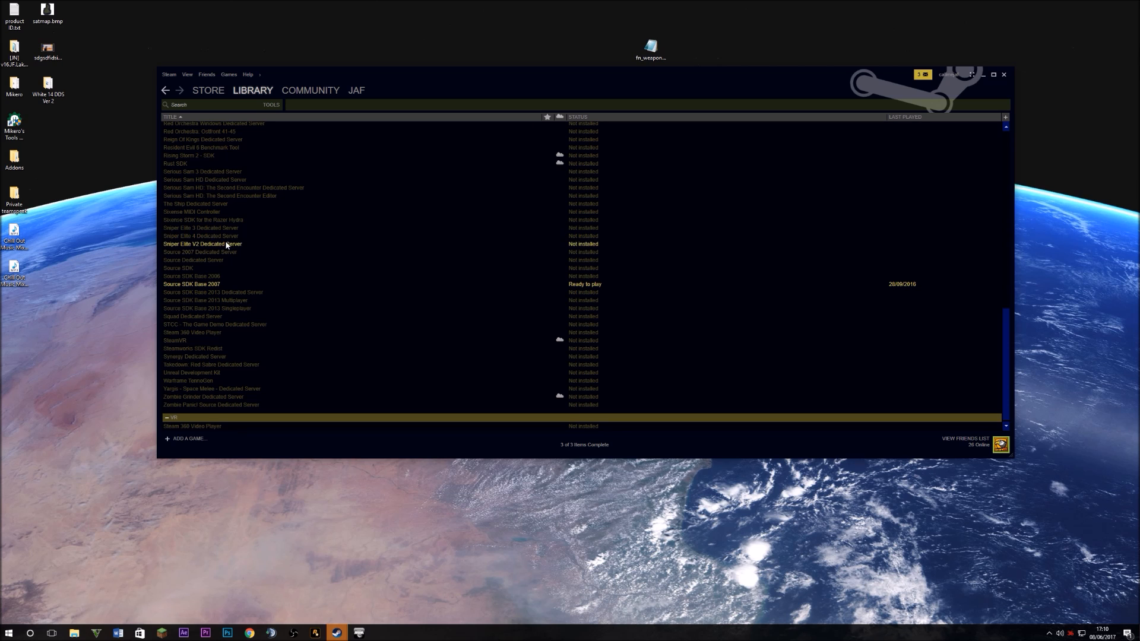
{"action": "scroll", "coordinate": [229, 237], "scroll_direction": "up", "scroll_amount": 15}
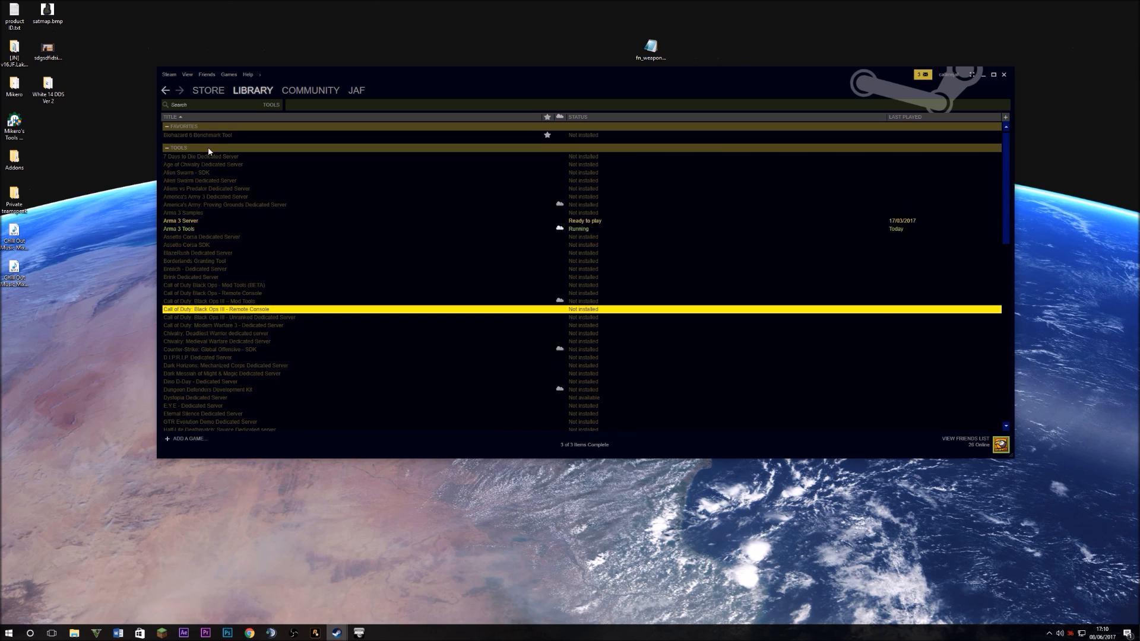
{"action": "left_click", "coordinate": [208, 196]}
{"action": "mouse_move", "coordinate": [272, 89]}
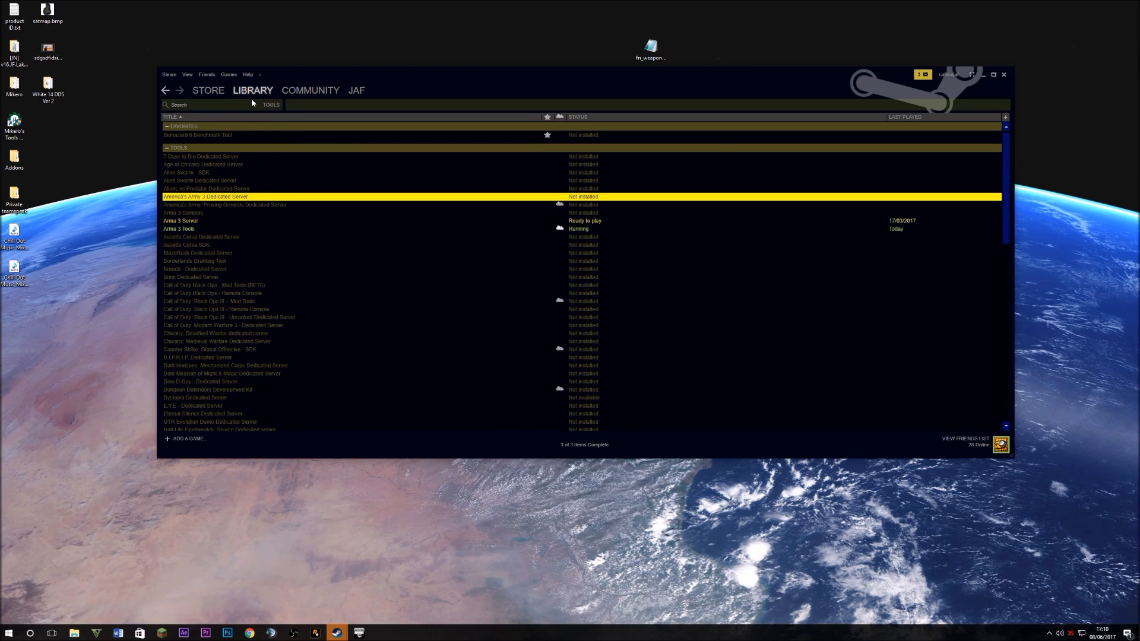
Filter the Steam library to Tools and select Arma 3 Tools
{"action": "left_click", "coordinate": [259, 179]}
{"action": "left_click", "coordinate": [202, 325]}
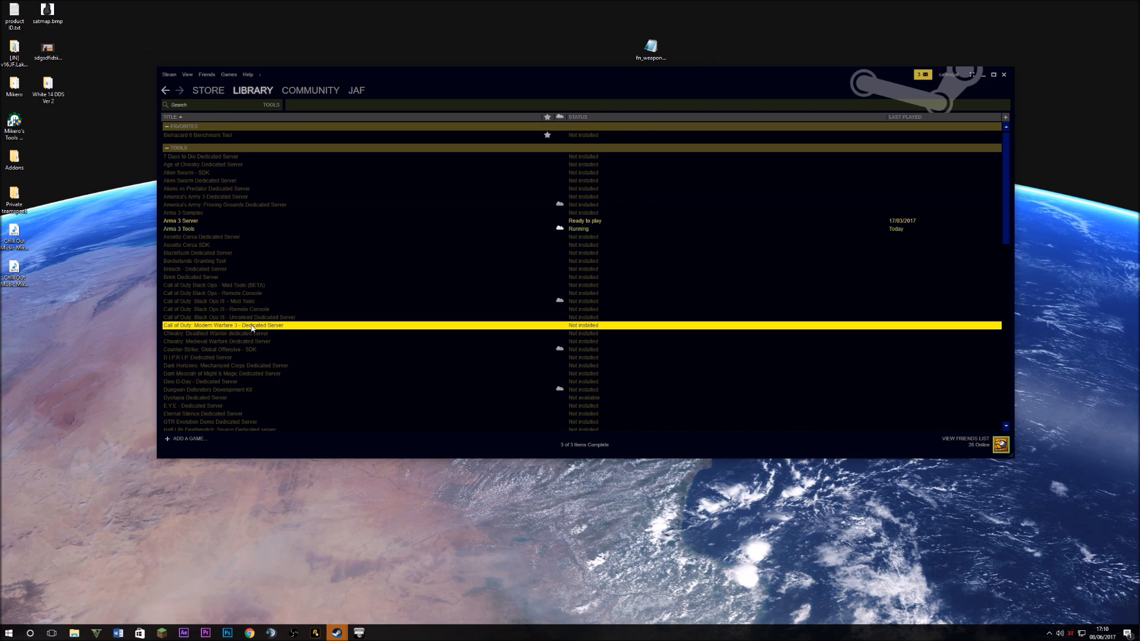
{"action": "right_click", "coordinate": [205, 228]}
{"action": "left_click", "coordinate": [196, 269]}
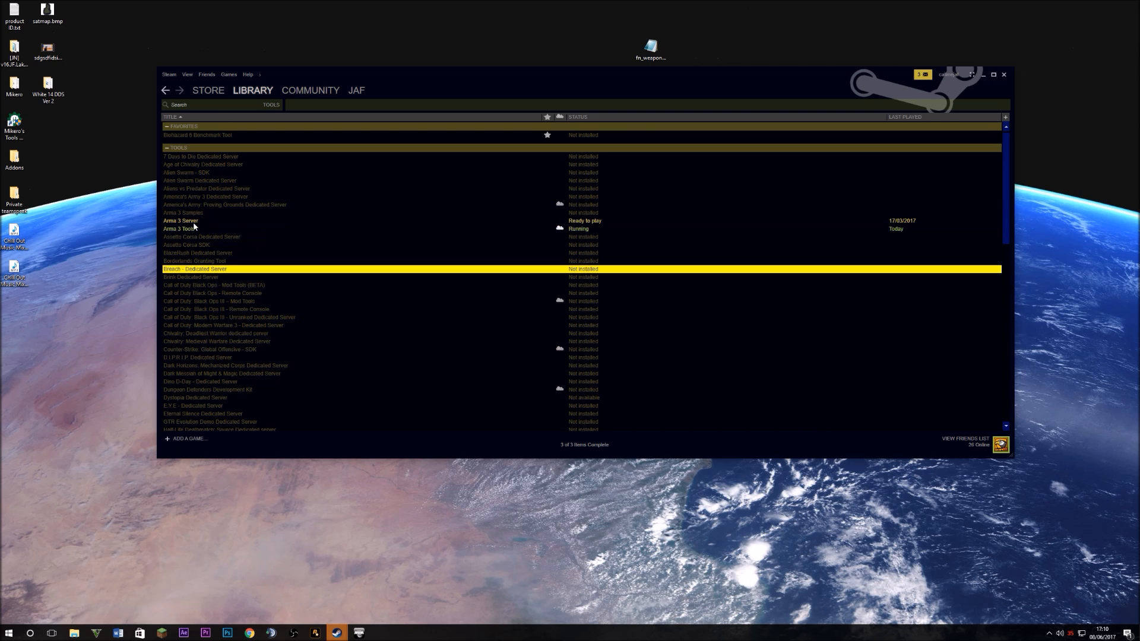
{"action": "left_click", "coordinate": [194, 237]}
{"action": "left_click", "coordinate": [193, 230]}
Bring the Arma 3 Tools window to the front and centre it on screen
{"action": "left_click", "coordinate": [358, 632]}
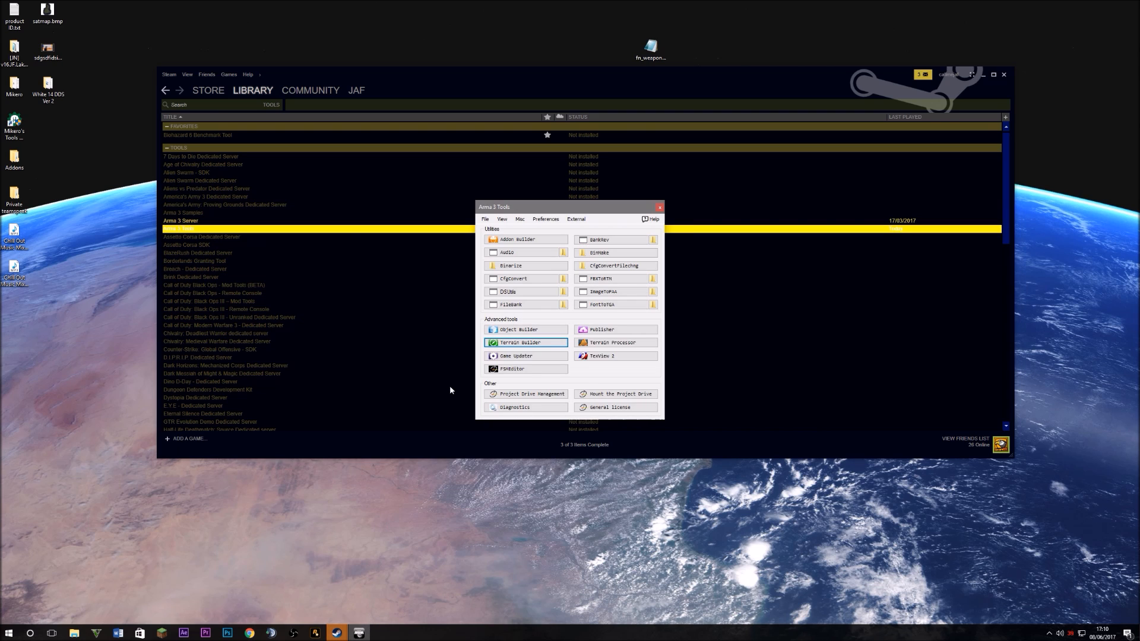
{"action": "right_click", "coordinate": [260, 223]}
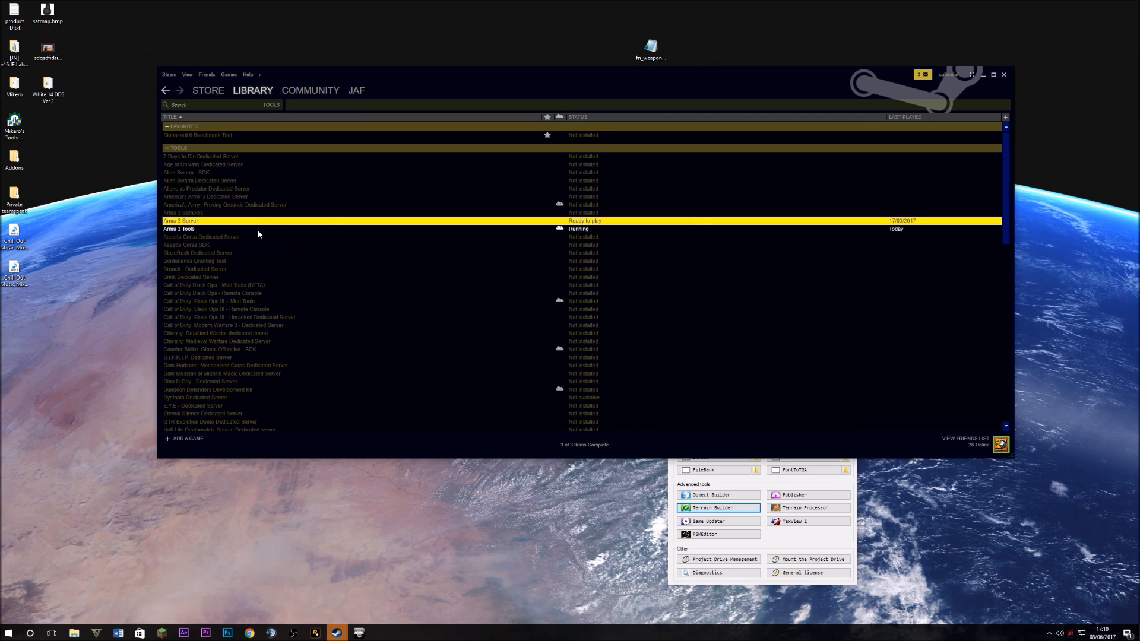
{"action": "right_click", "coordinate": [258, 230]}
{"action": "left_click", "coordinate": [453, 488]}
{"action": "left_click", "coordinate": [704, 552]}
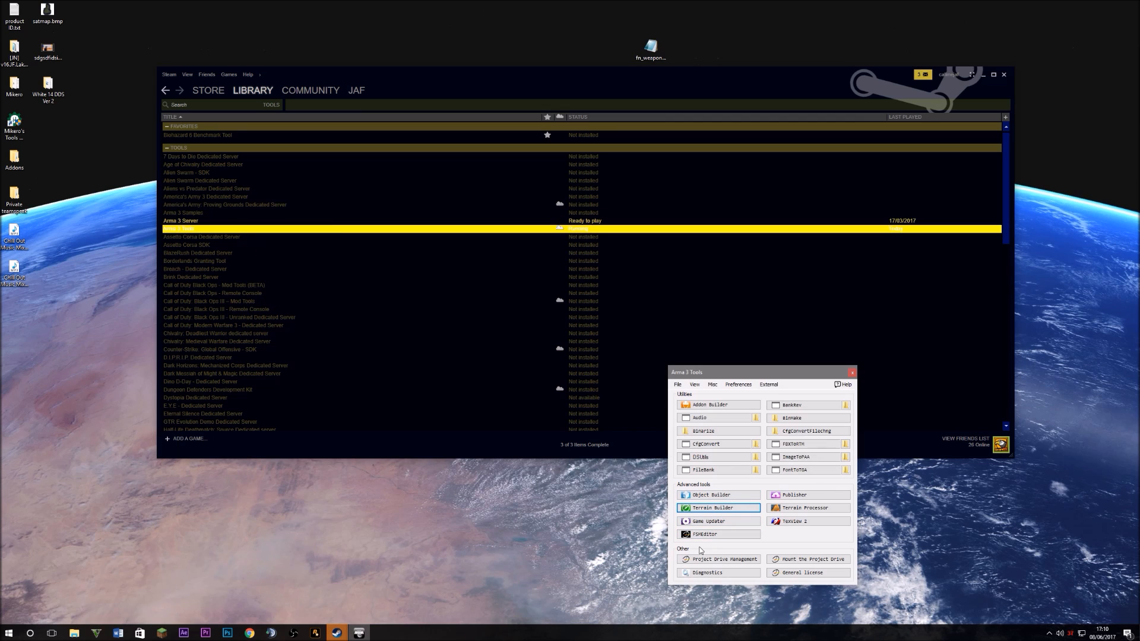
{"action": "left_click_drag", "start_coordinate": [764, 371], "coordinate": [473, 192]}
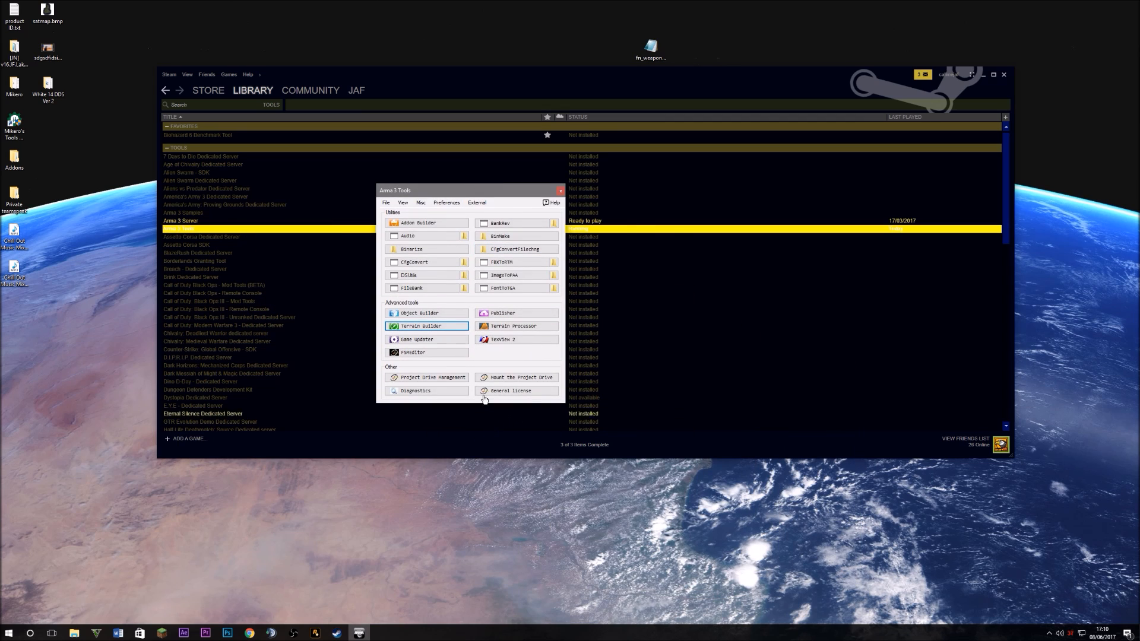
Mount the work drive as P: via Project Drive Management, then open This PC
{"action": "left_click", "coordinate": [442, 380]}
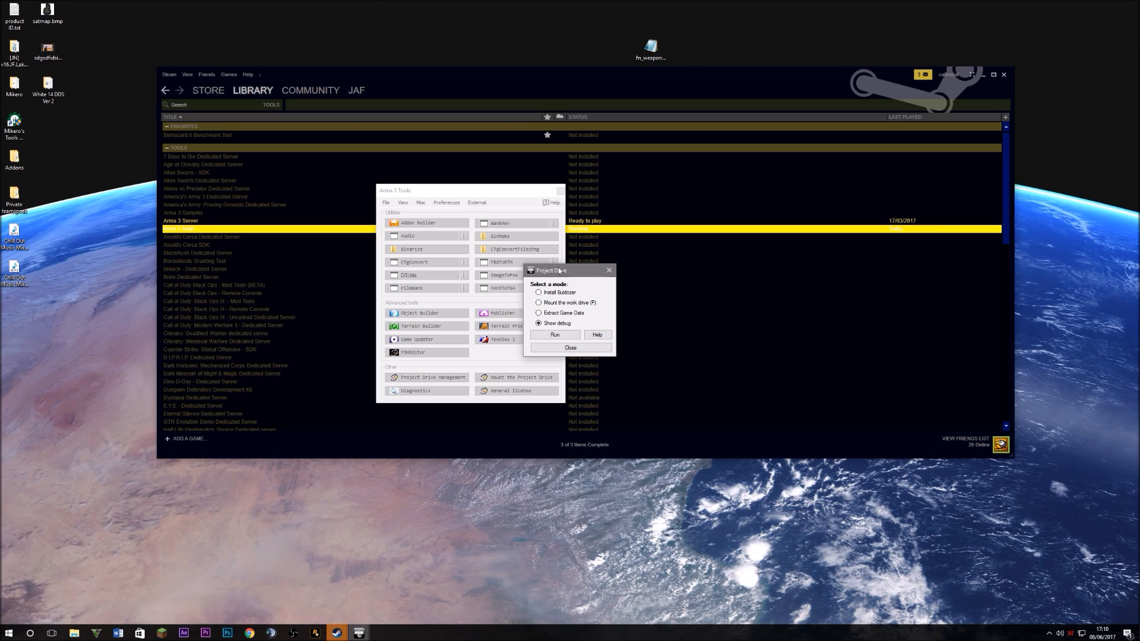
{"action": "left_click_drag", "start_coordinate": [555, 265], "coordinate": [623, 253]}
{"action": "left_click", "coordinate": [634, 286]}
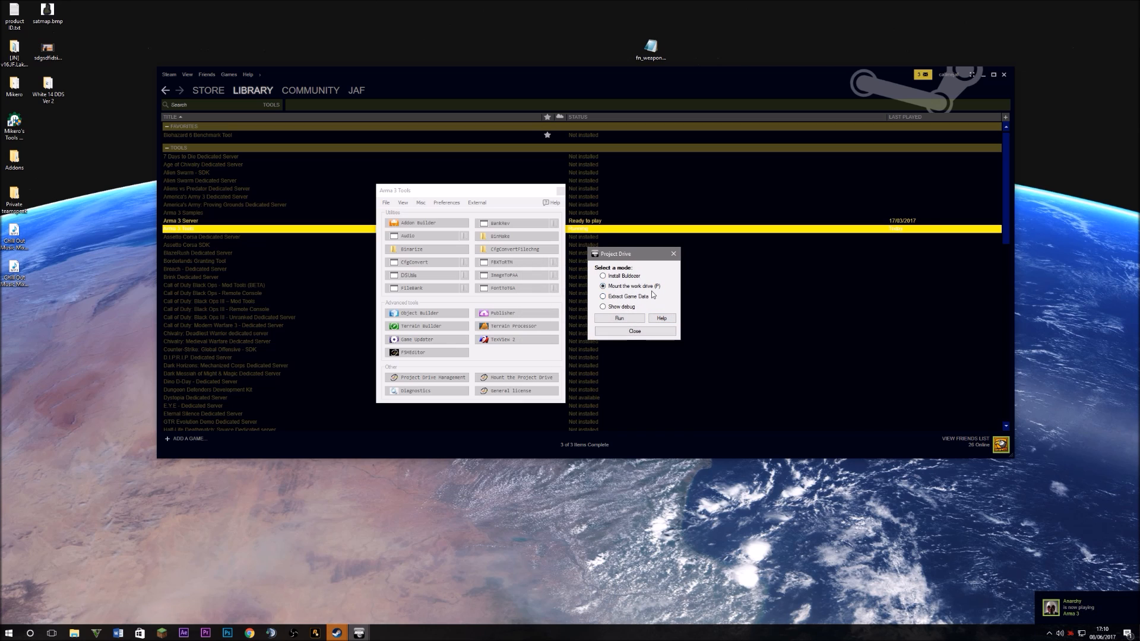
{"action": "left_click", "coordinate": [617, 318]}
{"action": "left_click", "coordinate": [8, 633]}
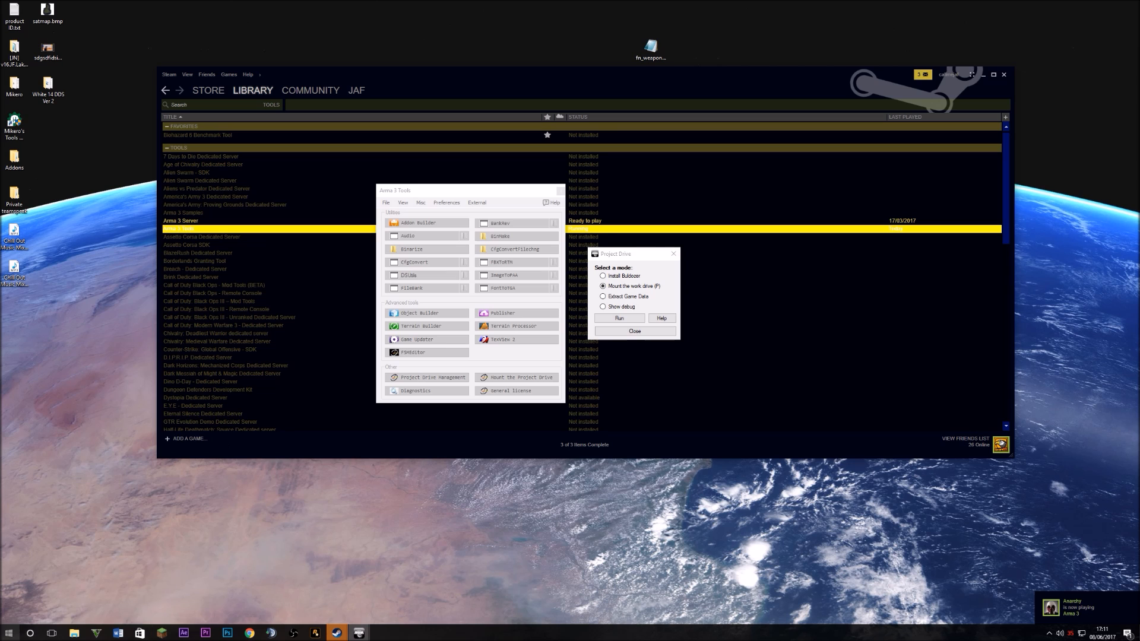
{"action": "left_click", "coordinate": [142, 606]}
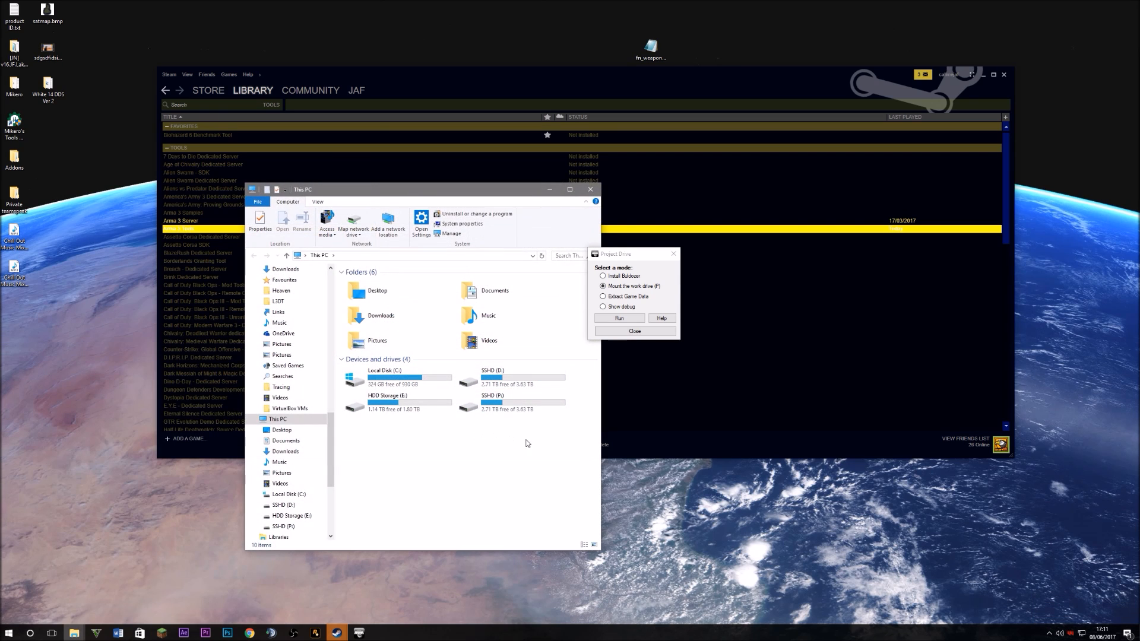
Open the SSHD (P:) drive, moving the Project Drive dialog and Explorer aside
{"action": "left_click_drag", "start_coordinate": [559, 496], "coordinate": [427, 381]}
{"action": "left_click_drag", "start_coordinate": [538, 459], "coordinate": [498, 381]}
{"action": "left_click", "coordinate": [504, 411]}
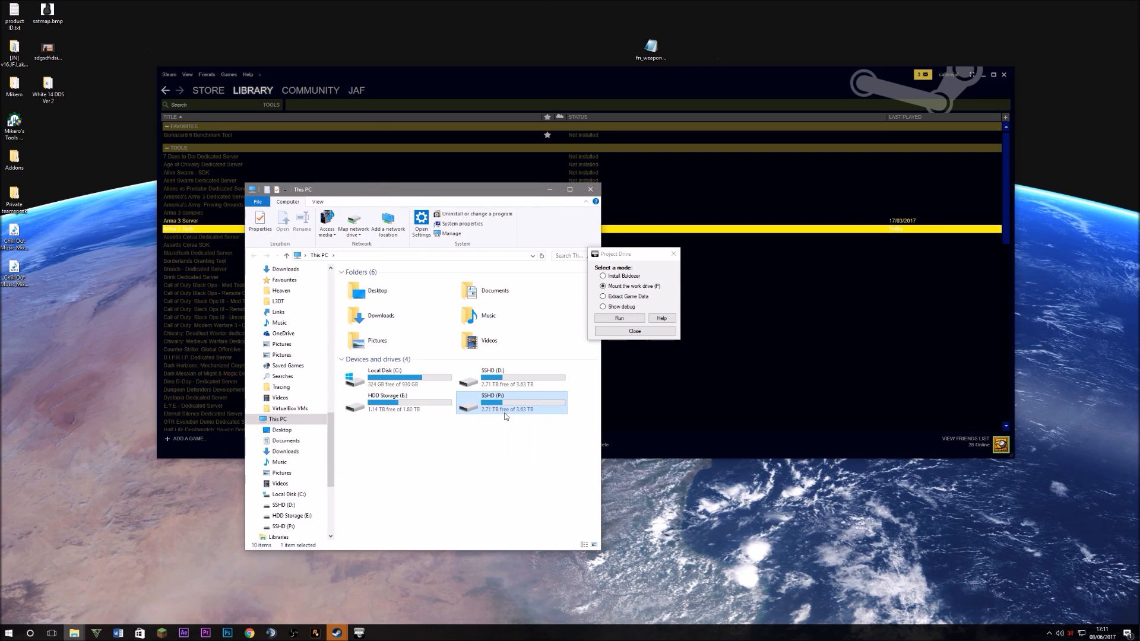
{"action": "double_click", "coordinate": [504, 412]}
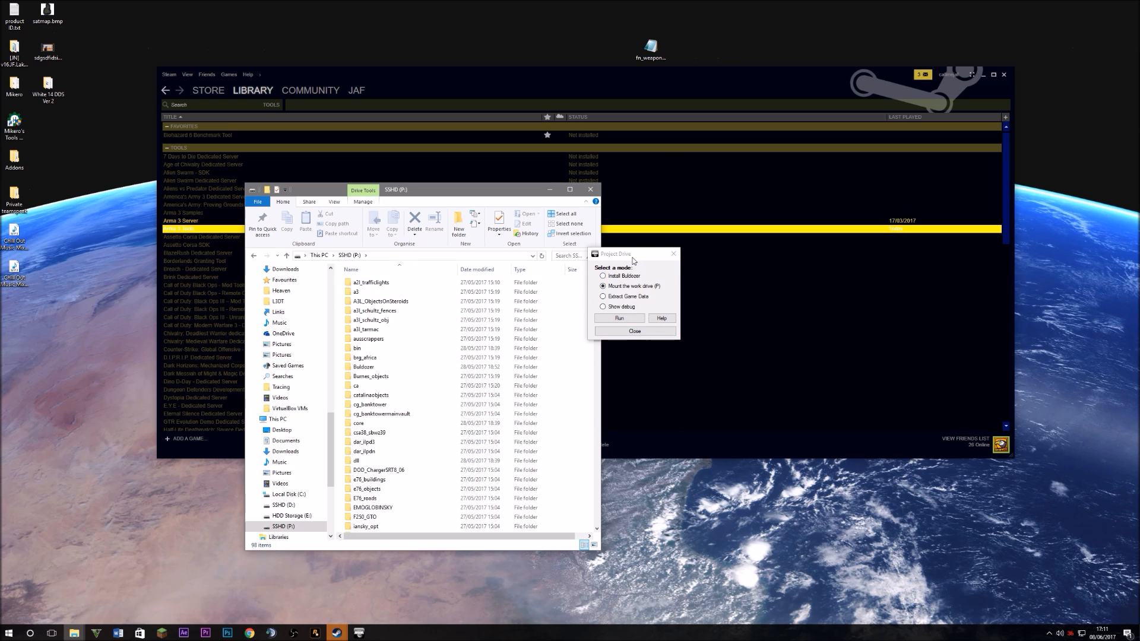
{"action": "left_click_drag", "start_coordinate": [633, 257], "coordinate": [673, 240]}
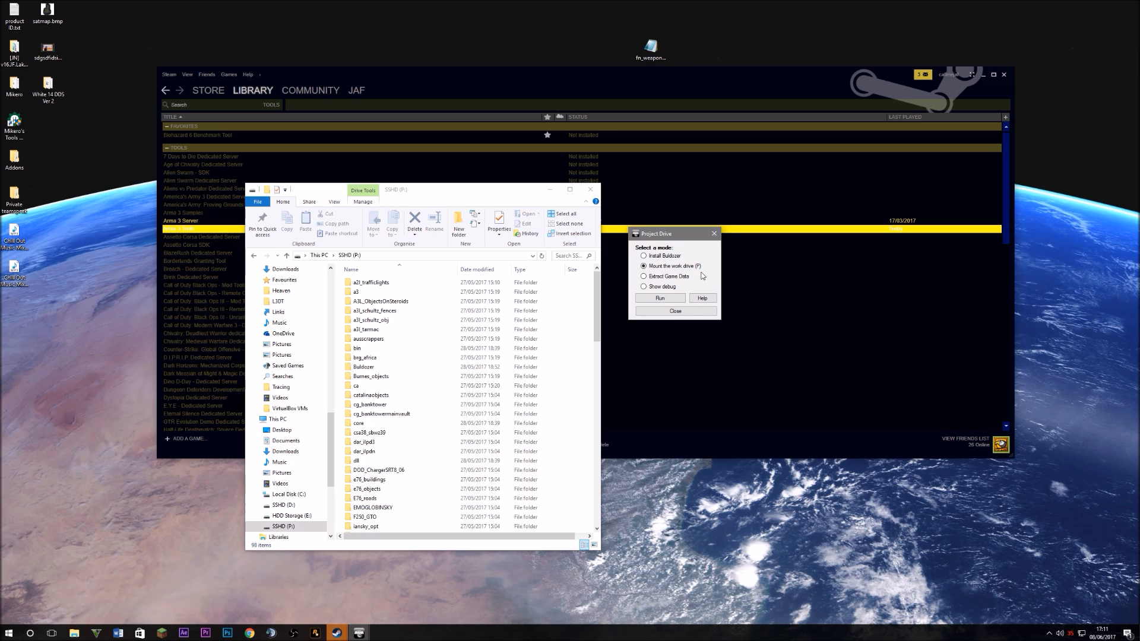
{"action": "left_click_drag", "start_coordinate": [413, 196], "coordinate": [321, 207]}
Open the a3 folder and peek into languagemissions_f_exp_a before returning
{"action": "double_click", "coordinate": [318, 304]}
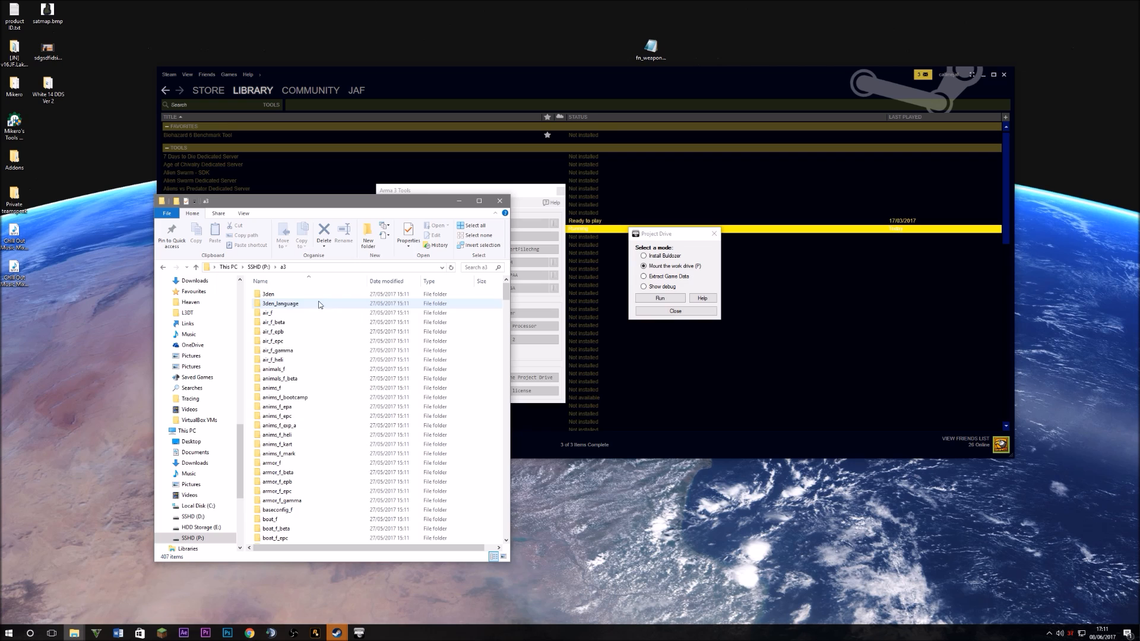
{"action": "double_click", "coordinate": [294, 328]}
{"action": "left_click_drag", "start_coordinate": [371, 420], "coordinate": [259, 287]}
{"action": "left_click", "coordinate": [164, 267]}
Close the Project Drive dialog and move Arma 3 Tools to the right of Explorer
{"action": "left_click", "coordinate": [700, 237]}
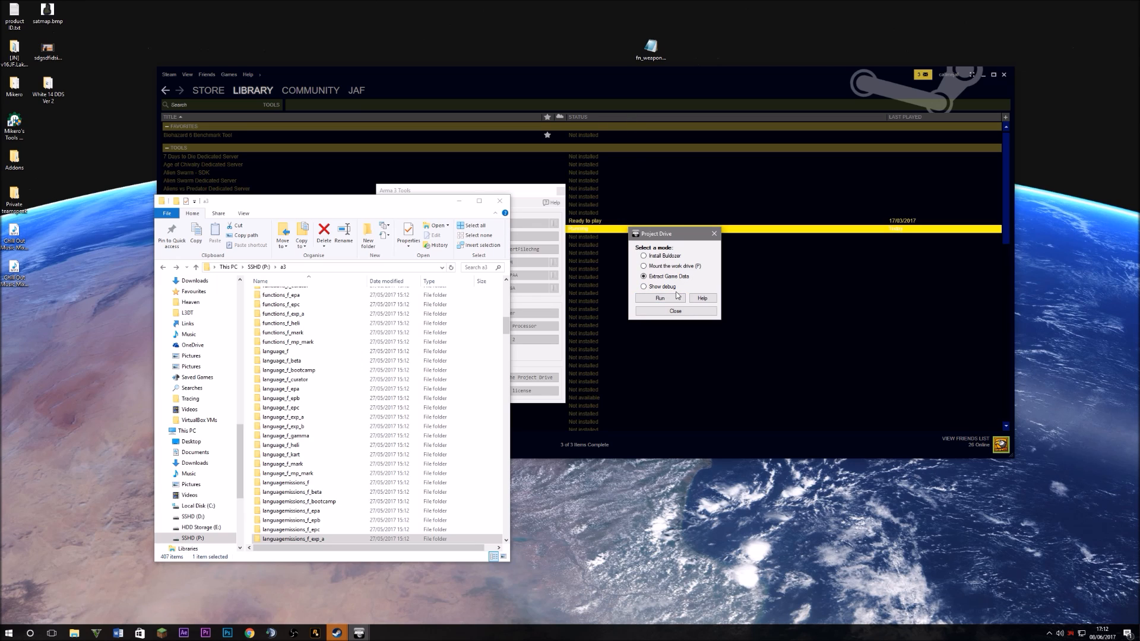
{"action": "left_click", "coordinate": [667, 257]}
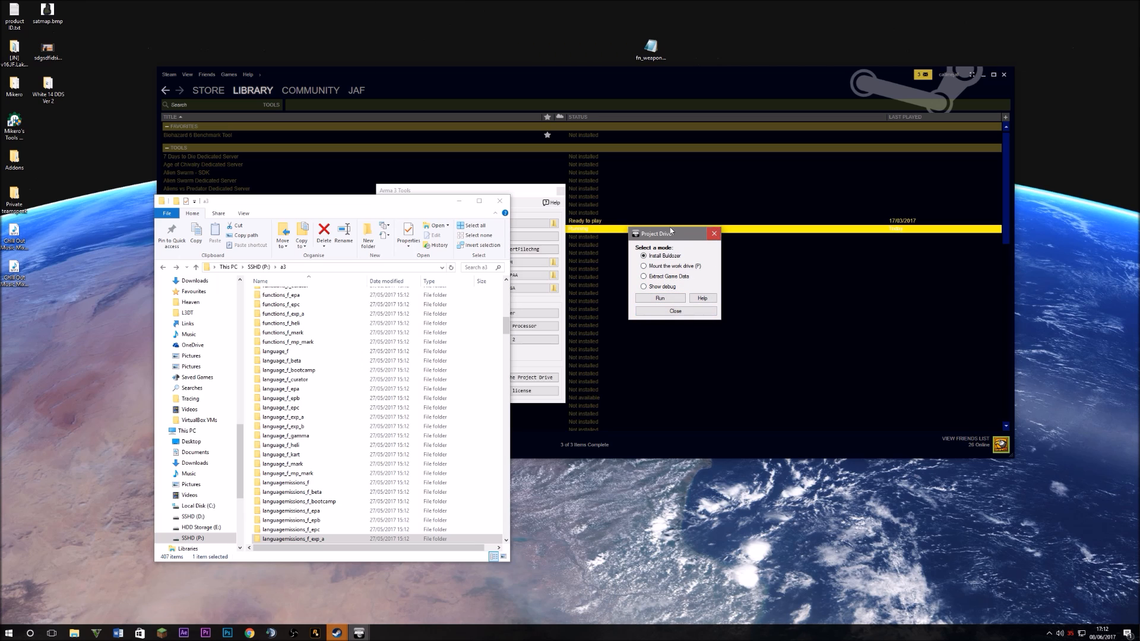
{"action": "left_click", "coordinate": [714, 234]}
{"action": "left_click_drag", "start_coordinate": [503, 197], "coordinate": [1034, 253]}
{"action": "scroll", "coordinate": [350, 410], "scroll_direction": "down", "scroll_amount": 15}
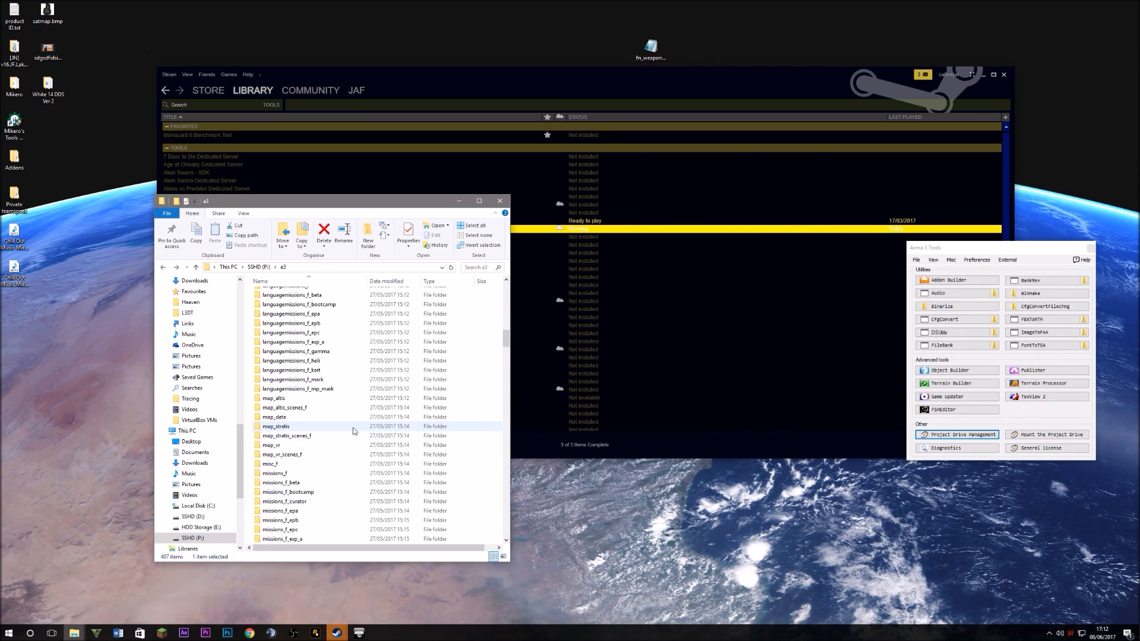
{"action": "scroll", "coordinate": [326, 409], "scroll_direction": "down", "scroll_amount": 20}
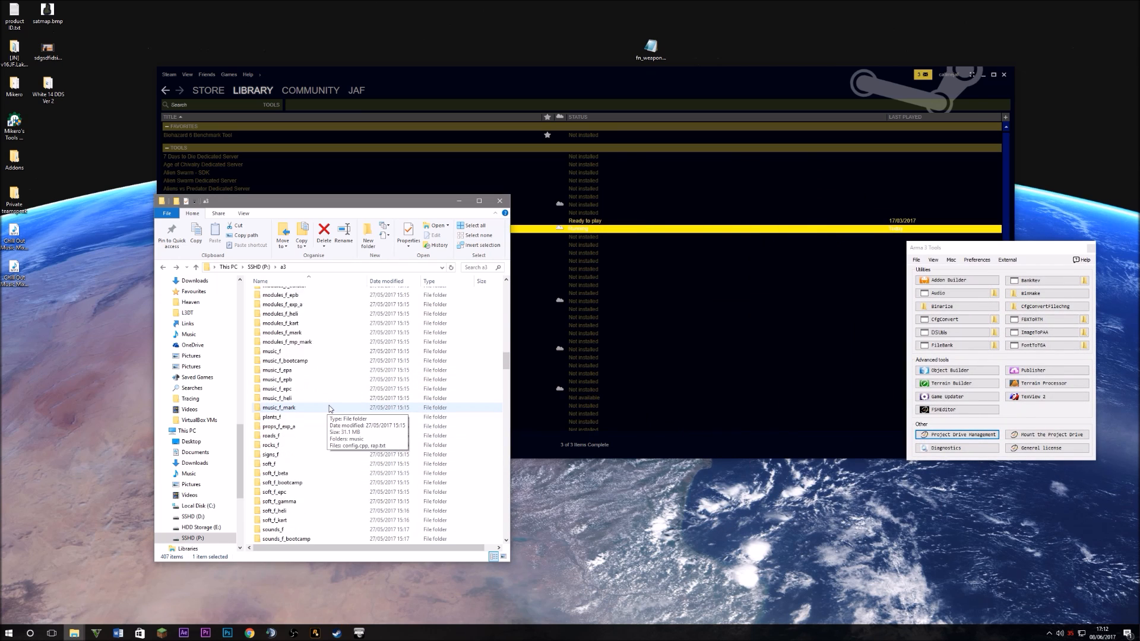
{"action": "scroll", "coordinate": [356, 380], "scroll_direction": "up", "scroll_amount": 20}
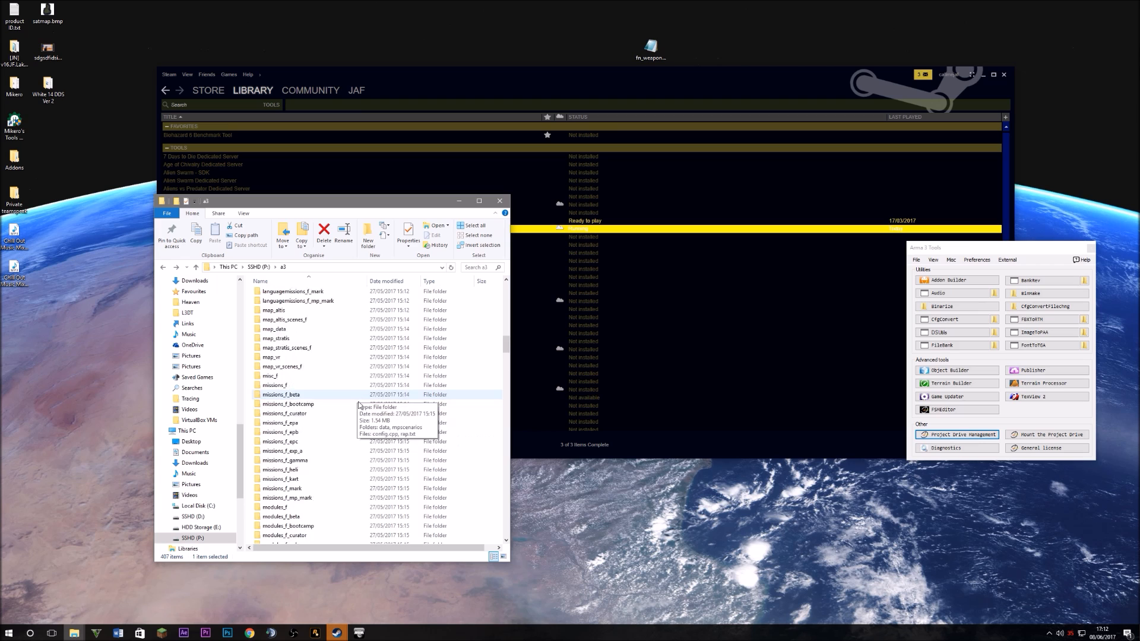
{"action": "scroll", "coordinate": [338, 416], "scroll_direction": "down", "scroll_amount": 4}
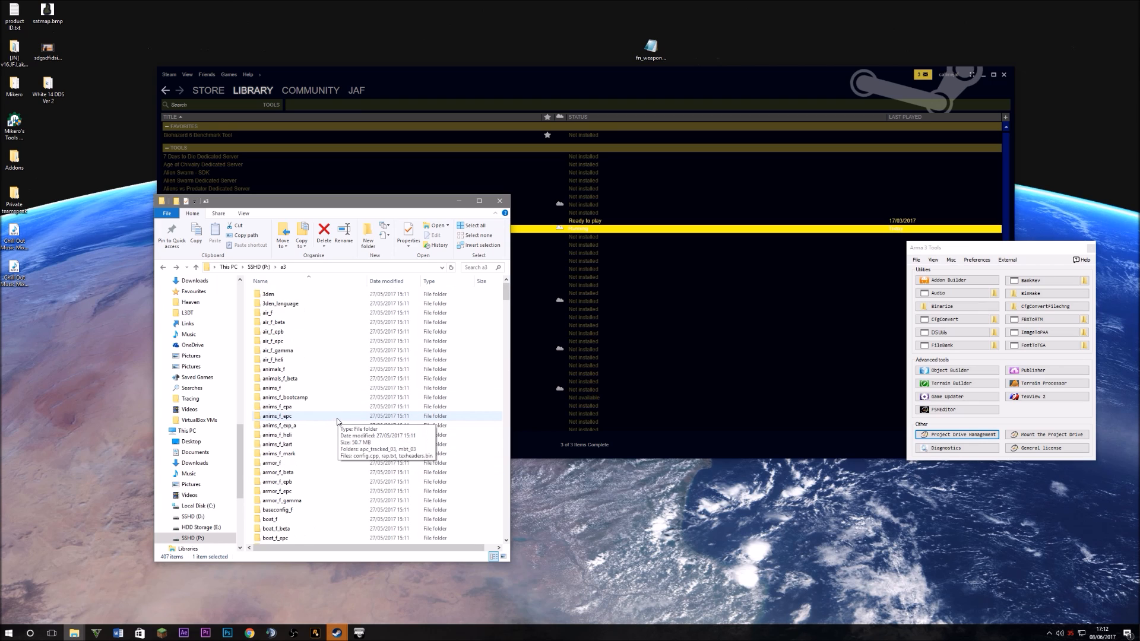
From the top of P:, open JF_Tutorial_Island and its config.cpp in Notepad
{"action": "left_click", "coordinate": [258, 267]}
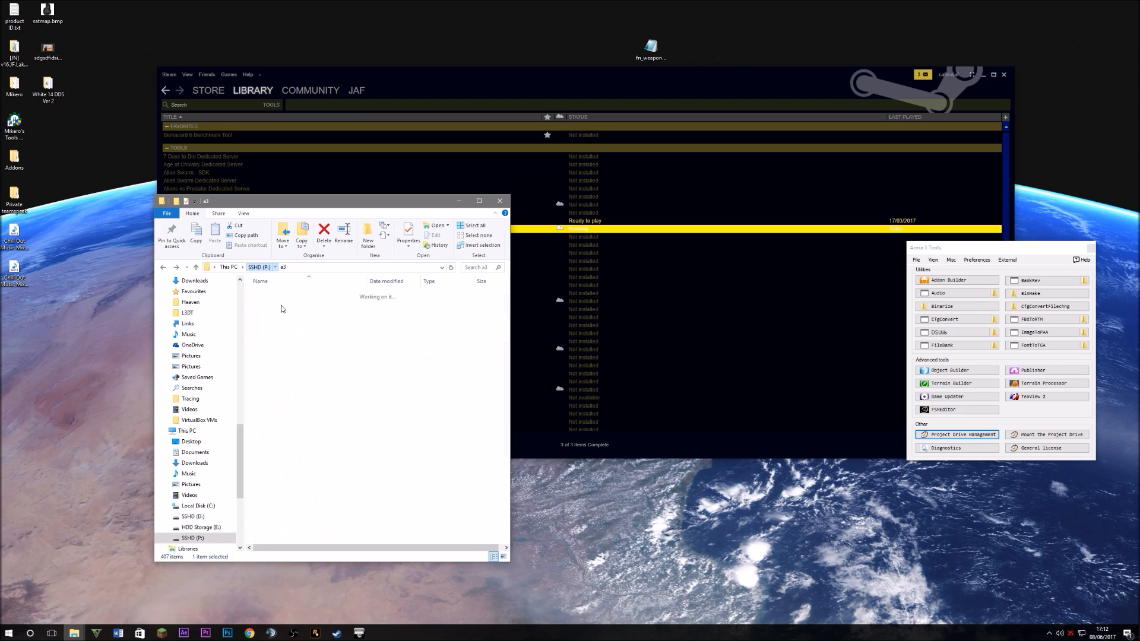
{"action": "scroll", "coordinate": [350, 444], "scroll_direction": "down", "scroll_amount": 17}
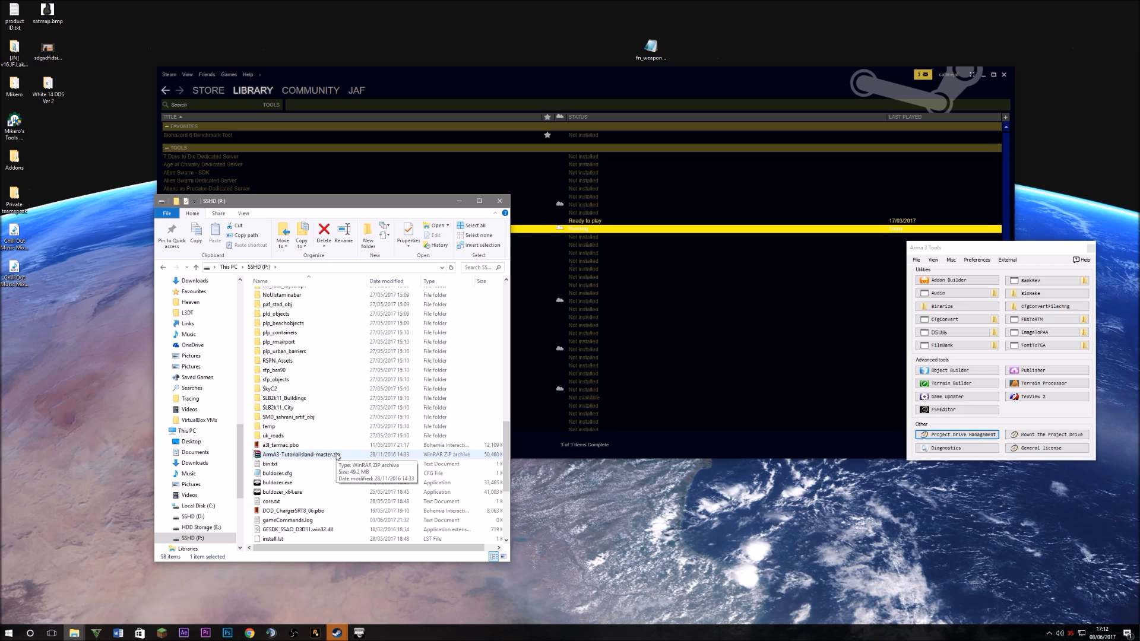
{"action": "scroll", "coordinate": [334, 432], "scroll_direction": "up", "scroll_amount": 6}
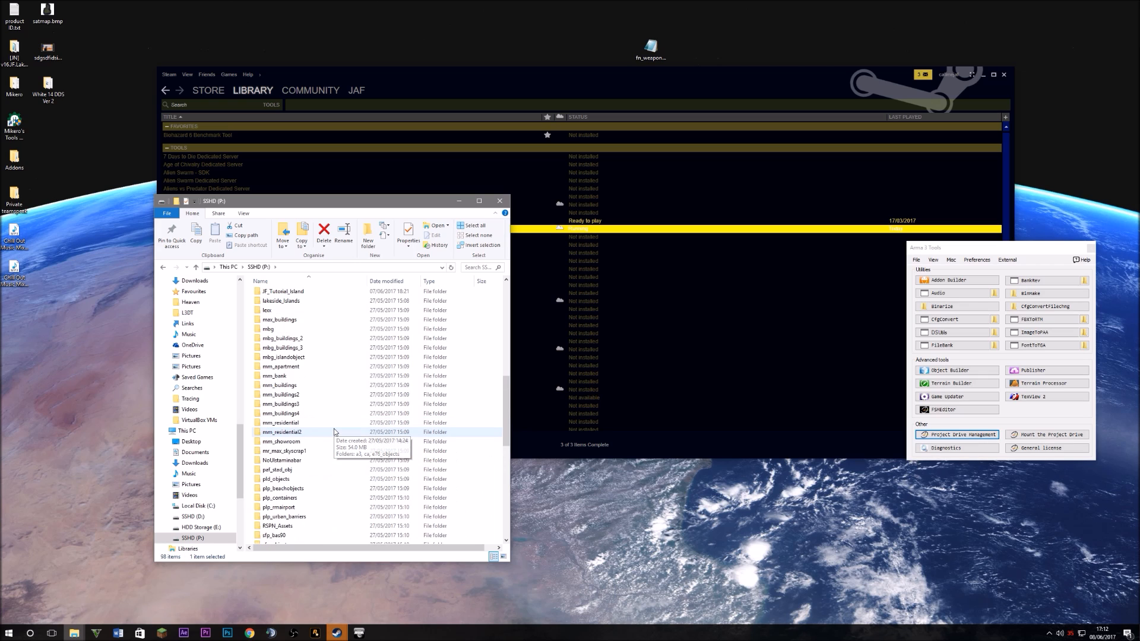
{"action": "scroll", "coordinate": [322, 347], "scroll_direction": "up", "scroll_amount": 2}
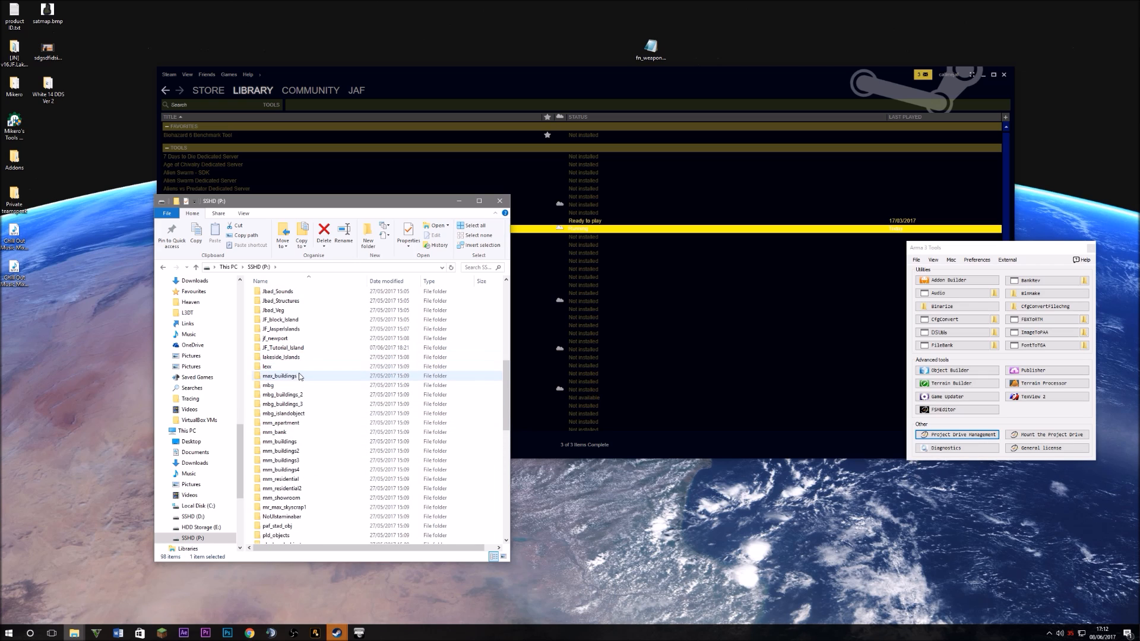
{"action": "double_click", "coordinate": [298, 349]}
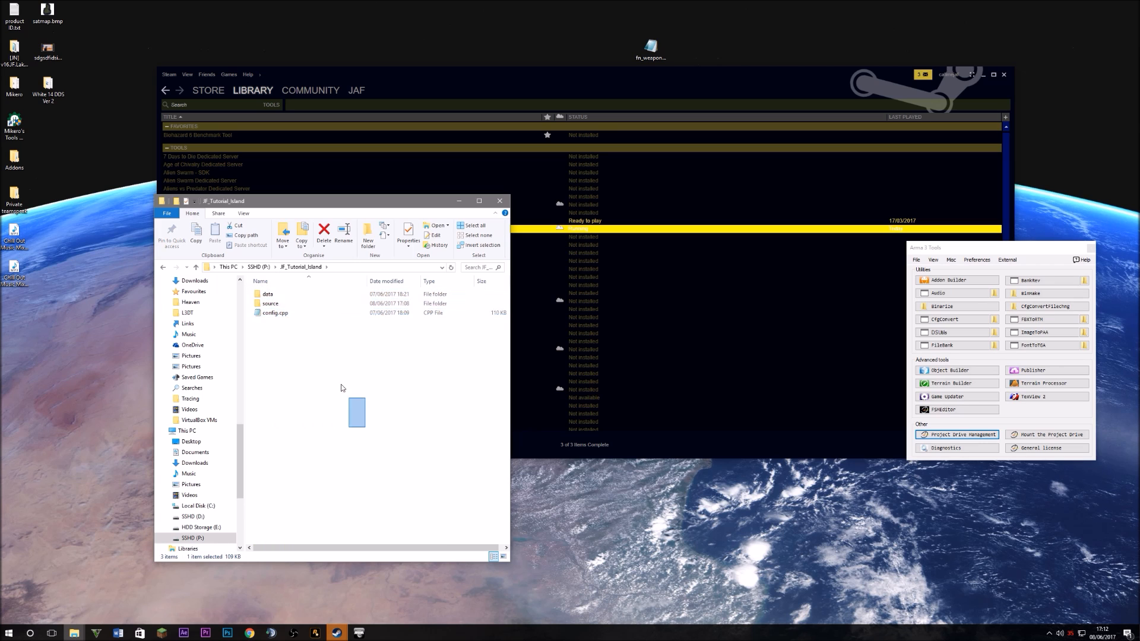
{"action": "double_click", "coordinate": [274, 313]}
Review the CfgPatches block down to the requiredAddons list in config.cpp
{"action": "scroll", "coordinate": [277, 311], "scroll_direction": "down", "scroll_amount": 20}
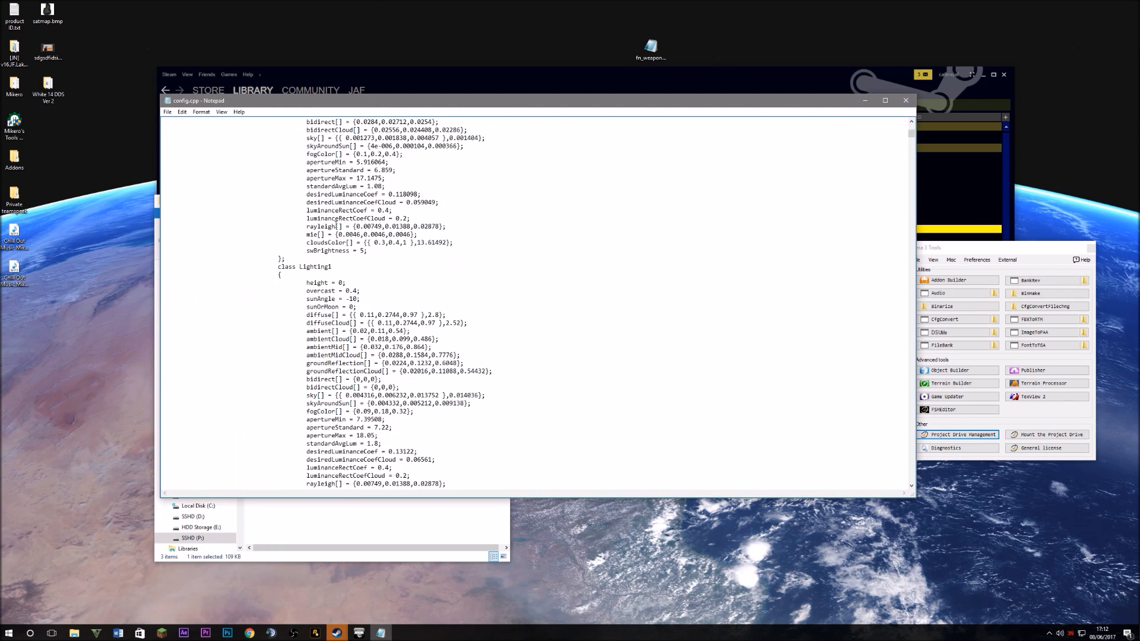
{"action": "scroll", "coordinate": [354, 217], "scroll_direction": "up", "scroll_amount": 20}
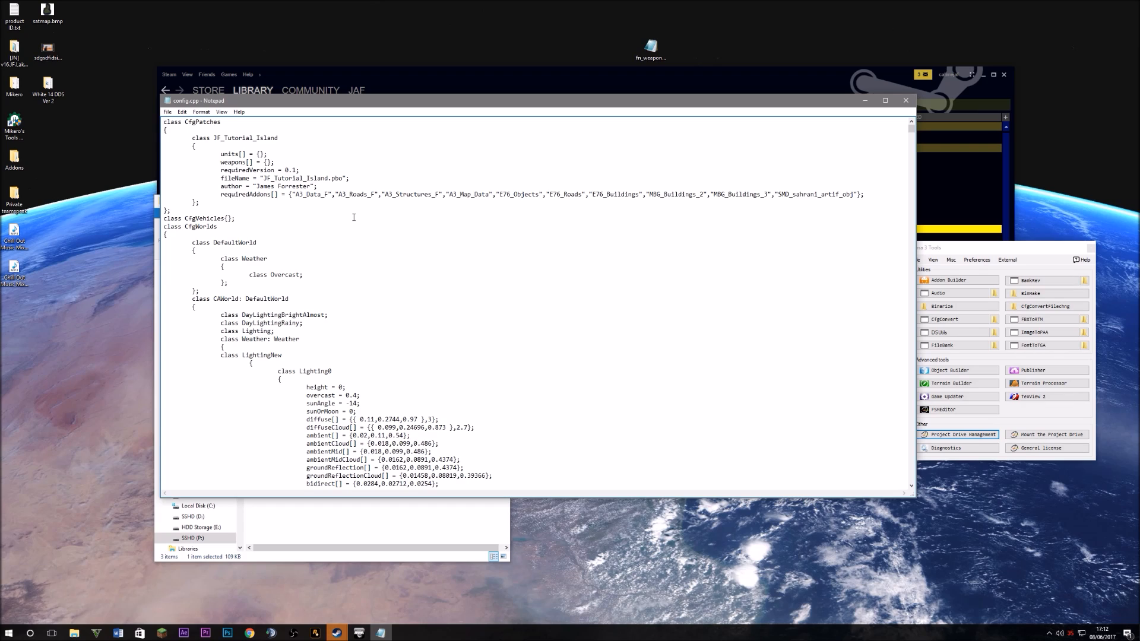
{"action": "left_click_drag", "start_coordinate": [166, 139], "coordinate": [552, 216]}
{"action": "left_click", "coordinate": [552, 213]}
{"action": "left_click_drag", "start_coordinate": [873, 192], "coordinate": [288, 155]}
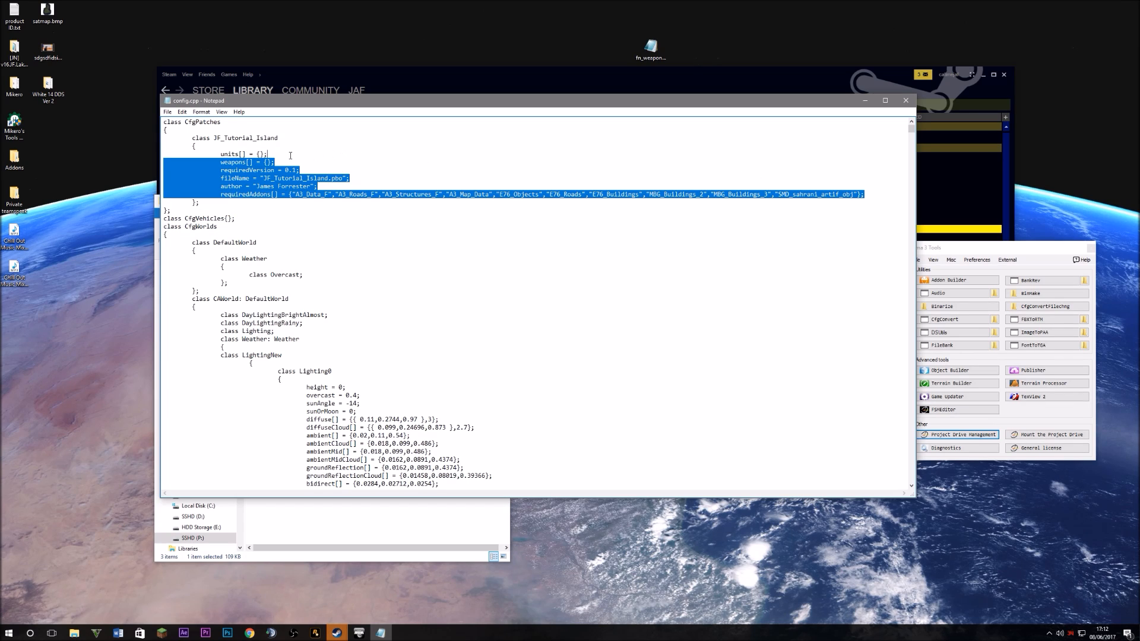
{"action": "left_click", "coordinate": [368, 177]}
{"action": "left_click", "coordinate": [522, 163]}
{"action": "left_click_drag", "start_coordinate": [415, 178], "coordinate": [619, 195]}
{"action": "left_click", "coordinate": [628, 194]}
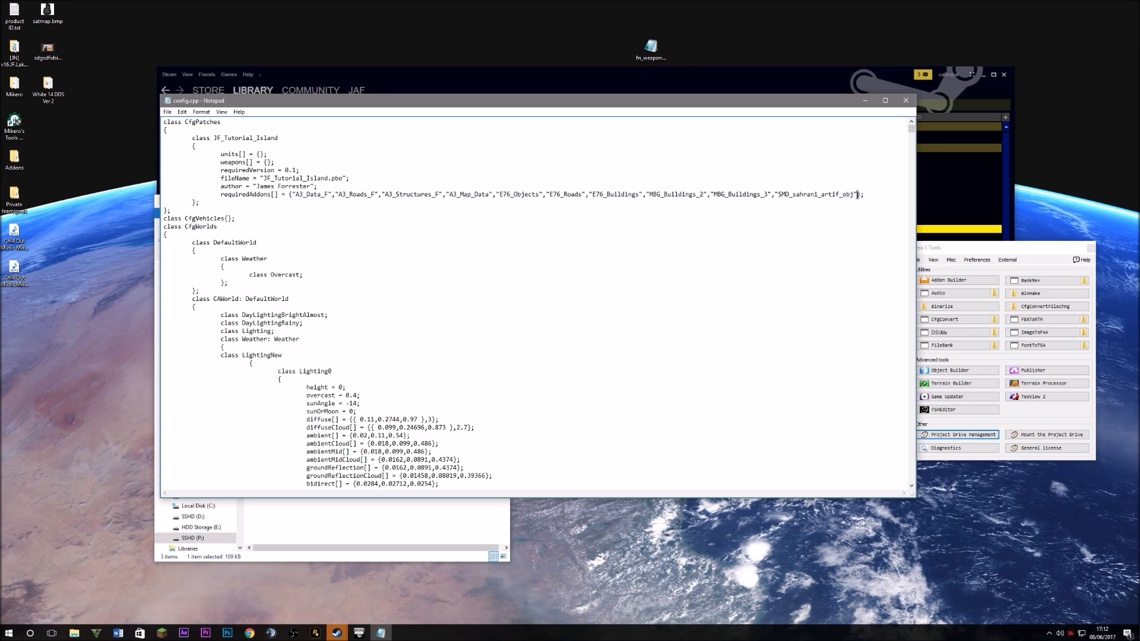
{"action": "left_click_drag", "start_coordinate": [856, 194], "coordinate": [294, 196]}
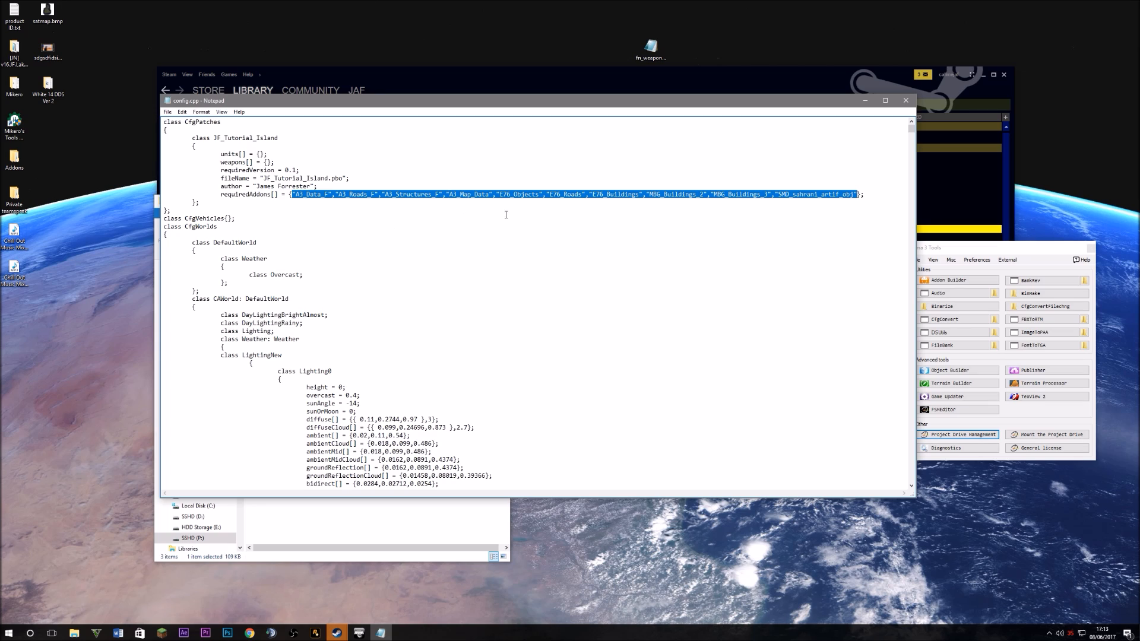
Delete every requiredAddons entry after A3_Map_Data, starting at E76_Objects, and close Notepad
{"action": "left_click", "coordinate": [498, 194]}
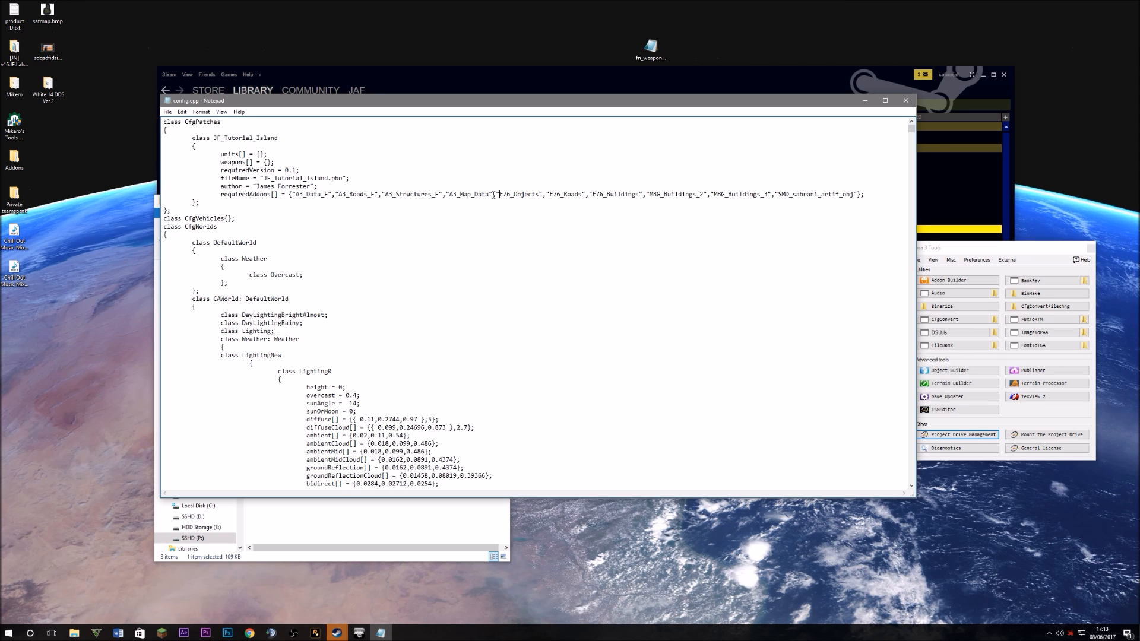
{"action": "left_click_drag", "start_coordinate": [493, 195], "coordinate": [856, 195]}
{"action": "key", "text": "Delete"}
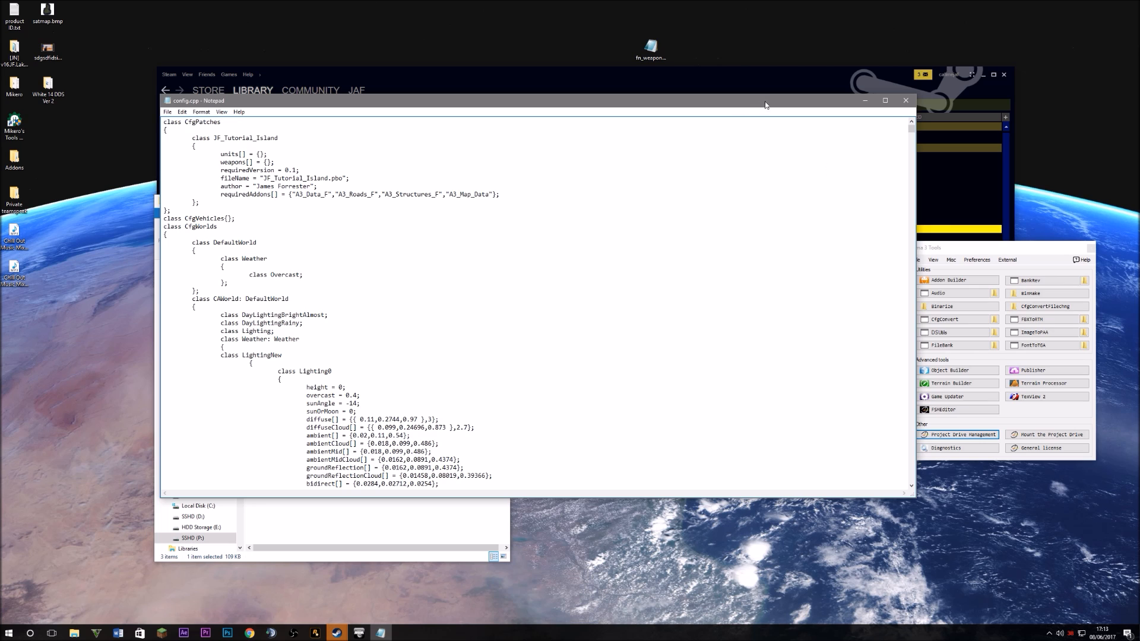
{"action": "left_click", "coordinate": [905, 100]}
Save the config.cpp changes and open the project's data folder
{"action": "left_click", "coordinate": [551, 320]}
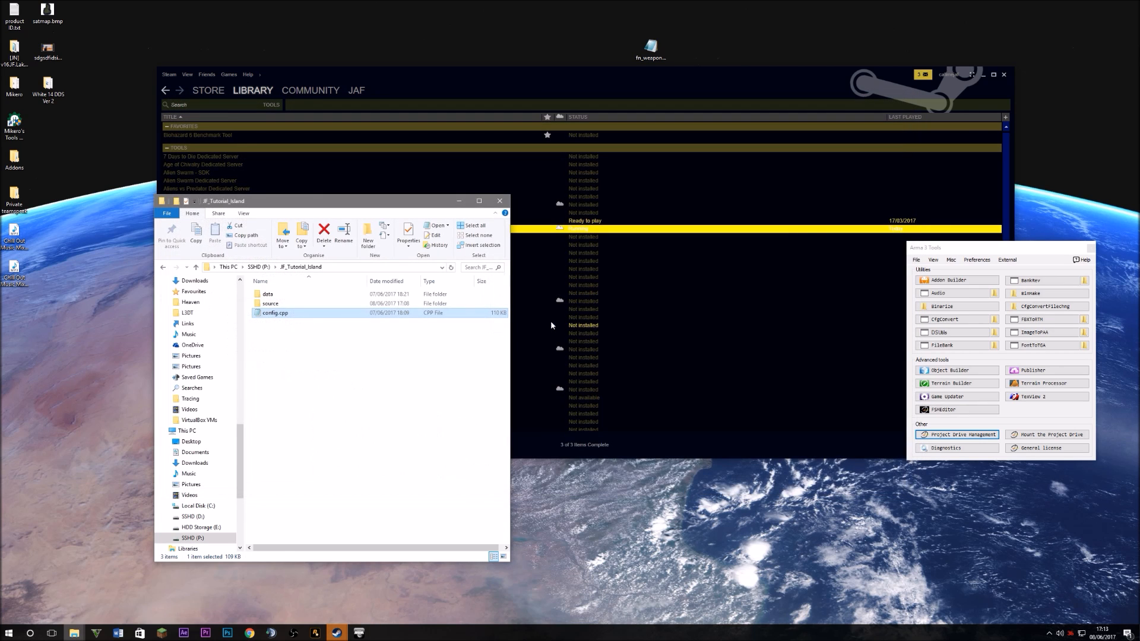
{"action": "double_click", "coordinate": [295, 295]}
{"action": "left_click_drag", "start_coordinate": [391, 438], "coordinate": [300, 301]}
{"action": "left_click", "coordinate": [324, 366]}
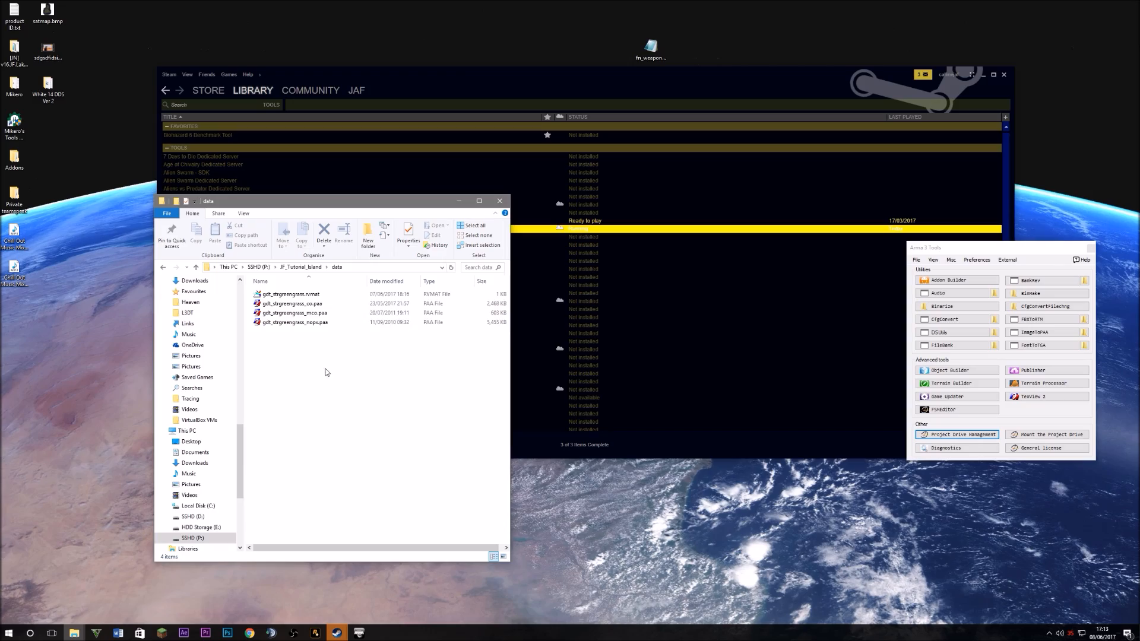
View gdt_strgreengrass_co.paa in TexView 2, zooming in and out on the texture
{"action": "left_click", "coordinate": [296, 304]}
{"action": "double_click", "coordinate": [296, 304]}
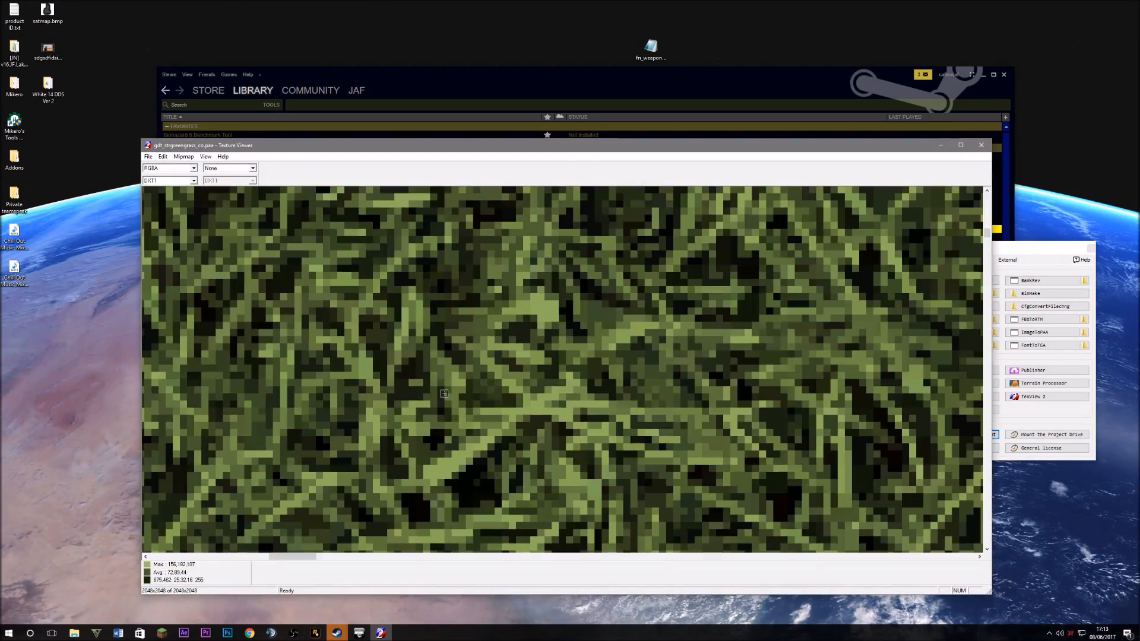
{"action": "scroll", "coordinate": [217, 239], "scroll_direction": "up", "scroll_amount": 1}
{"action": "scroll", "coordinate": [218, 238], "scroll_direction": "down", "scroll_amount": 1}
{"action": "scroll", "coordinate": [217, 238], "scroll_direction": "up", "scroll_amount": 2}
{"action": "scroll", "coordinate": [202, 228], "scroll_direction": "down", "scroll_amount": 3}
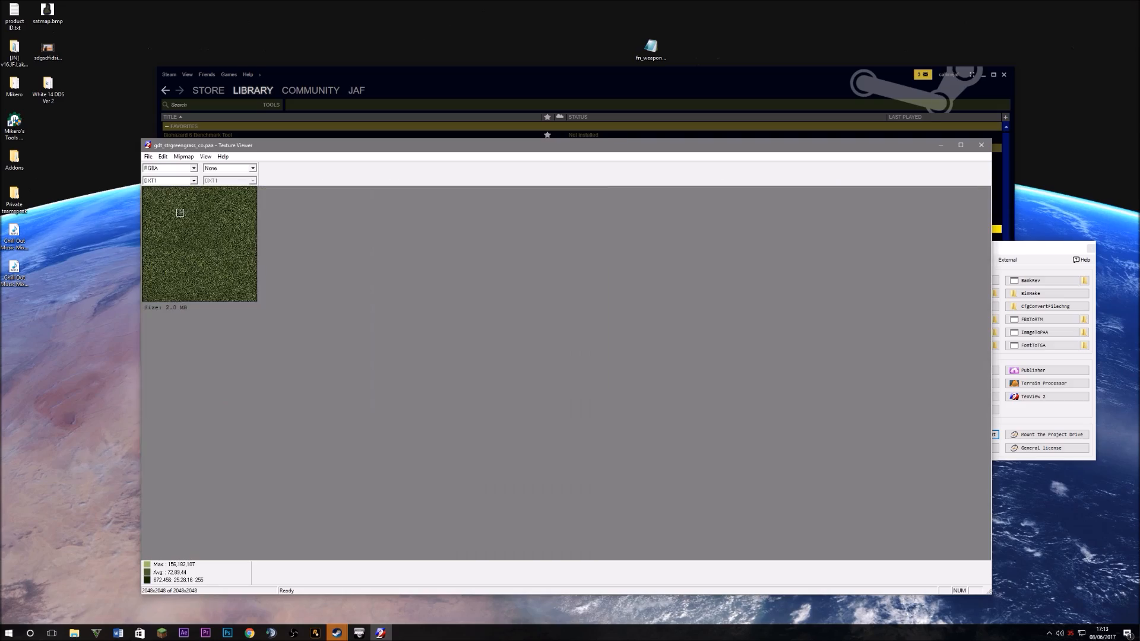
Check Stage 1's path points to JF_Tutorial_Island\data\gdt_strgreengrass_nopx.paa
{"action": "left_click", "coordinate": [980, 144]}
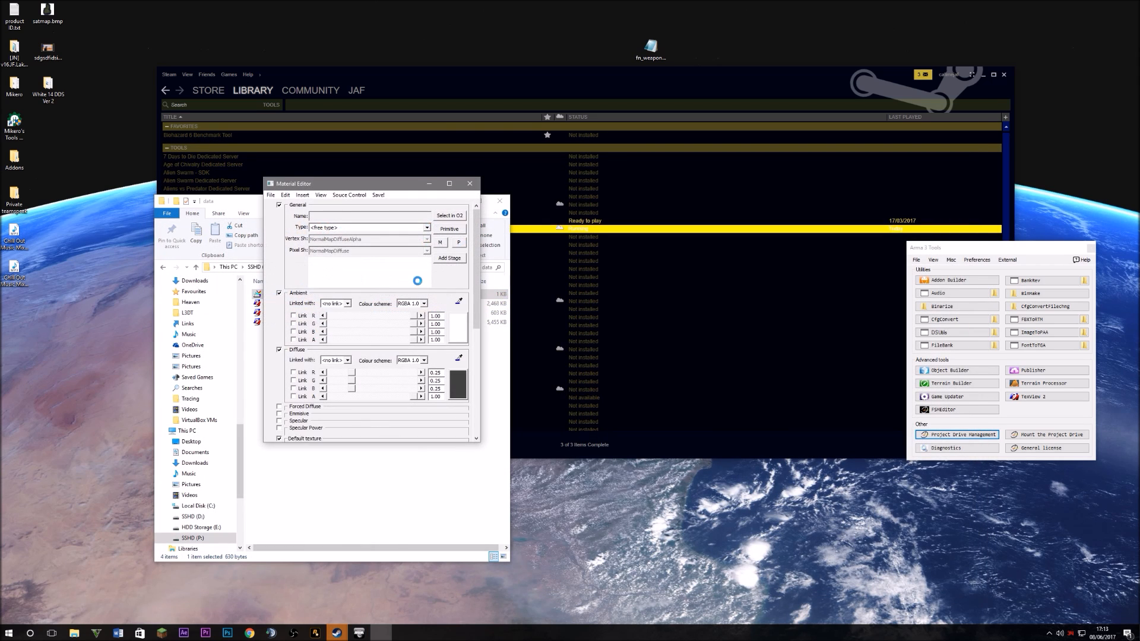
{"action": "left_click_drag", "start_coordinate": [476, 241], "coordinate": [488, 322]}
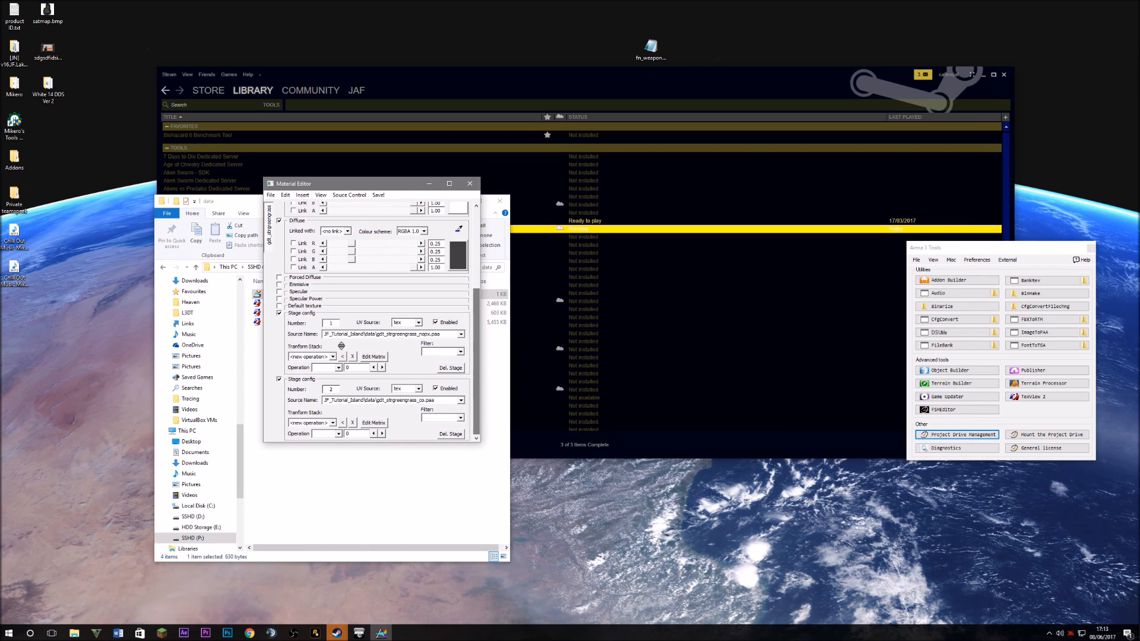
{"action": "double_click", "coordinate": [325, 335]}
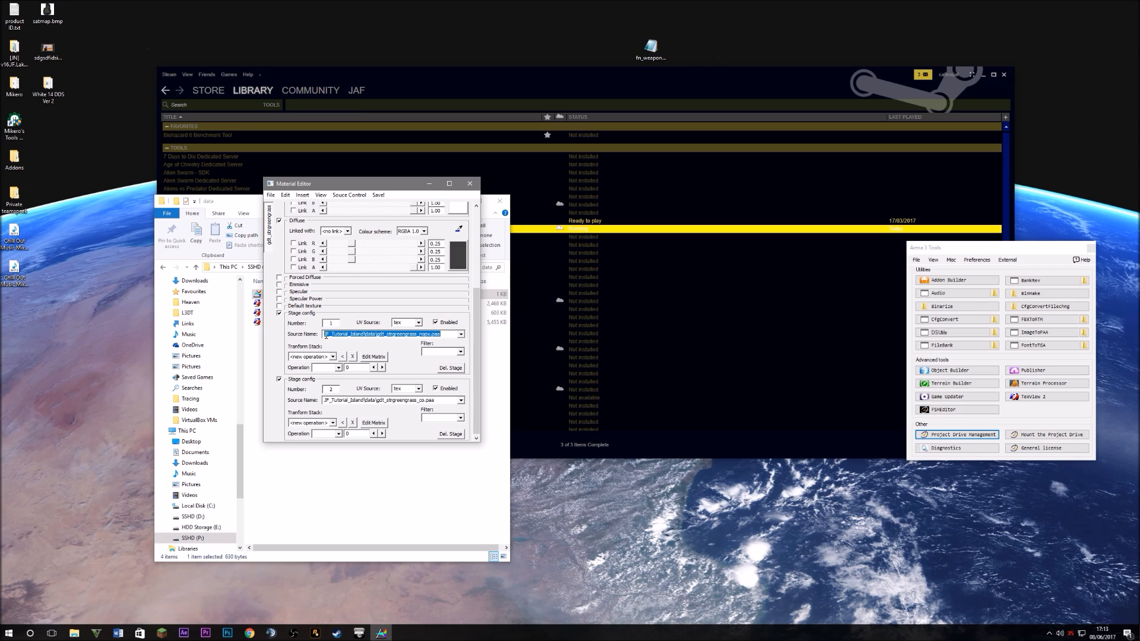
{"action": "left_click", "coordinate": [326, 336]}
{"action": "left_click_drag", "start_coordinate": [324, 335], "coordinate": [475, 338]}
{"action": "left_click", "coordinate": [364, 335]}
{"action": "left_click", "coordinate": [391, 335]}
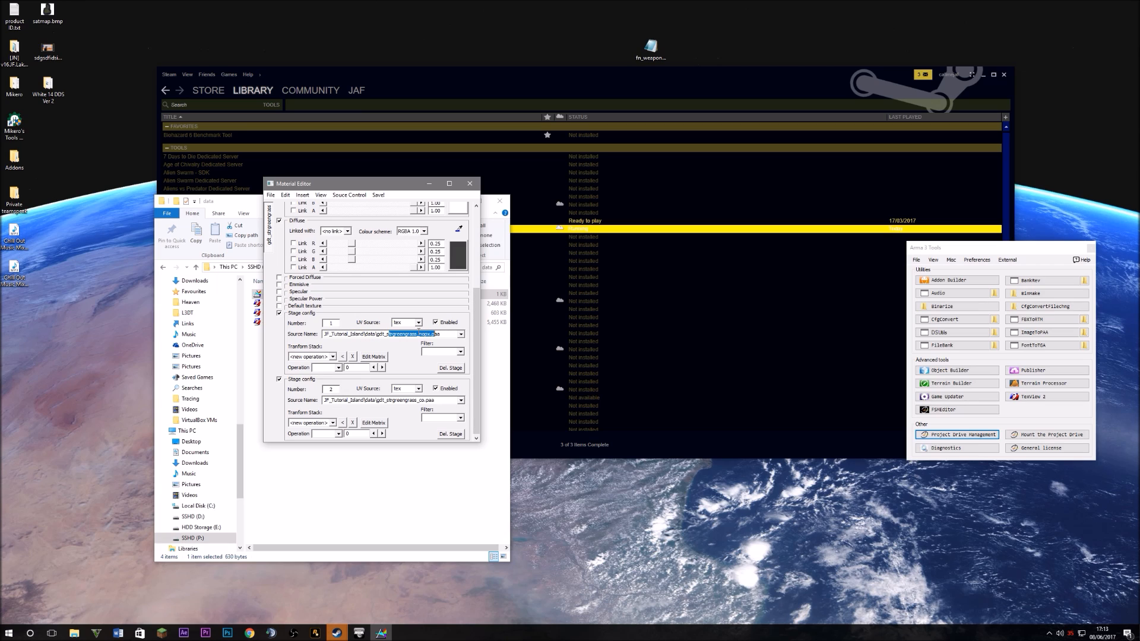
{"action": "left_click", "coordinate": [452, 336]}
{"action": "left_click_drag", "start_coordinate": [448, 333], "coordinate": [421, 337]}
Check Stage 2's path points to JF_Tutorial_Island\data\gdt_strgreengrass_co.paa
{"action": "scroll", "coordinate": [425, 391], "scroll_direction": "up", "scroll_amount": 3}
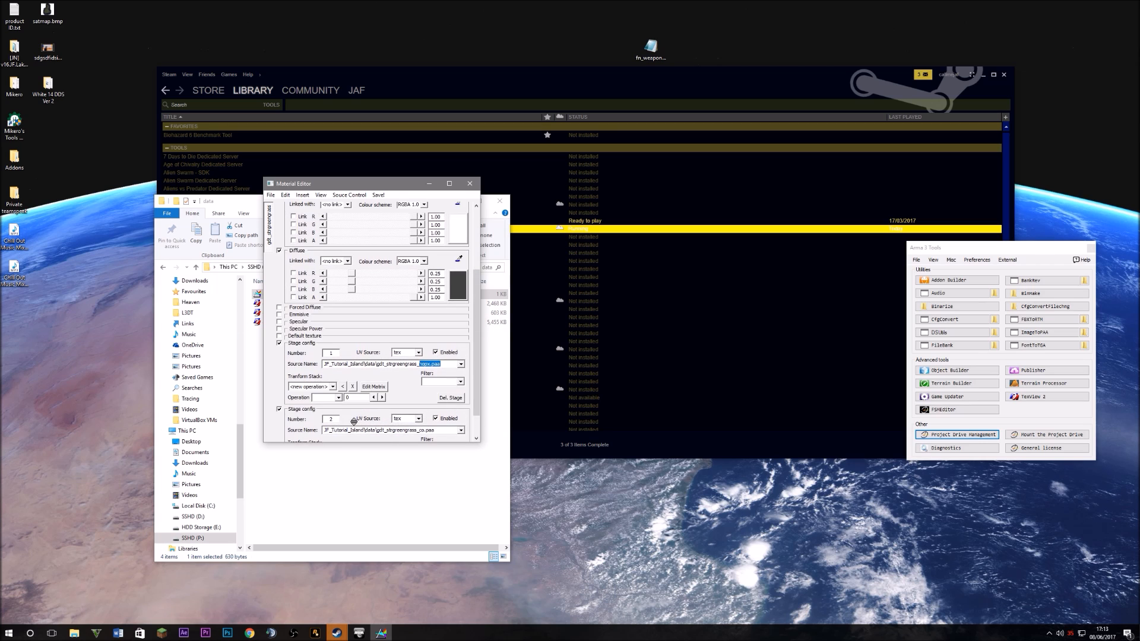
{"action": "scroll", "coordinate": [471, 356], "scroll_direction": "down", "scroll_amount": 1}
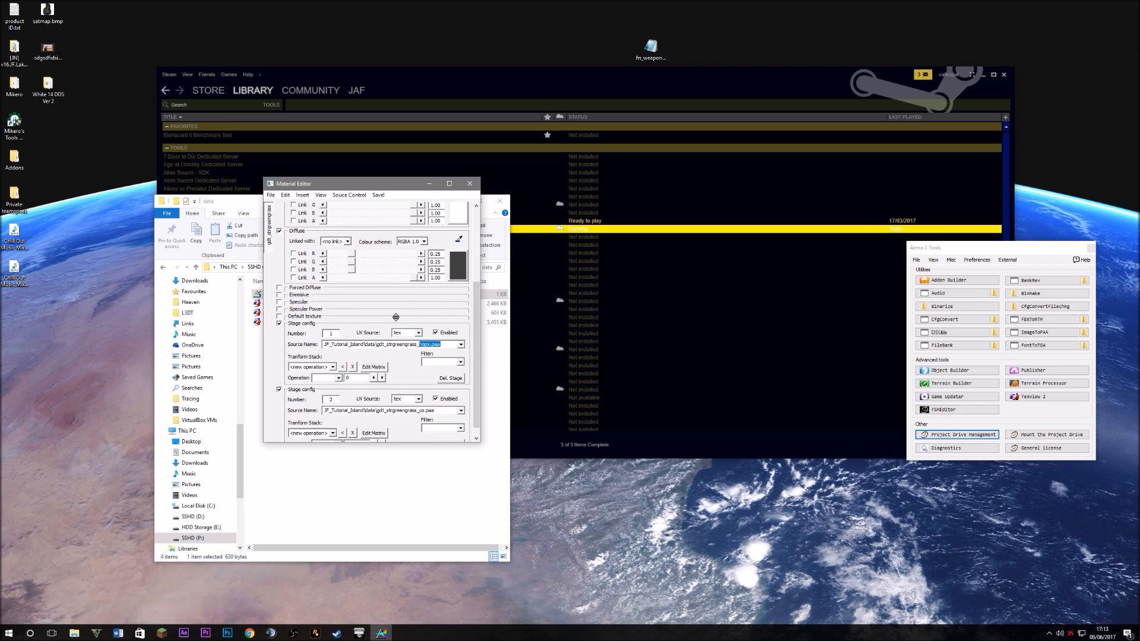
{"action": "scroll", "coordinate": [457, 394], "scroll_direction": "down", "scroll_amount": 1}
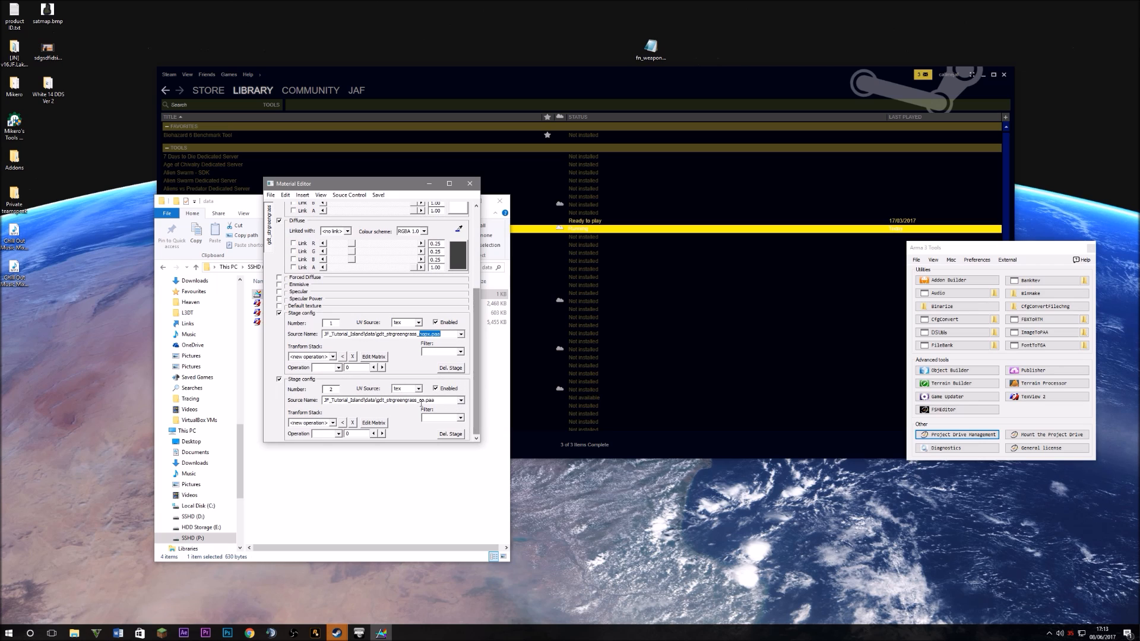
{"action": "double_click", "coordinate": [446, 401]}
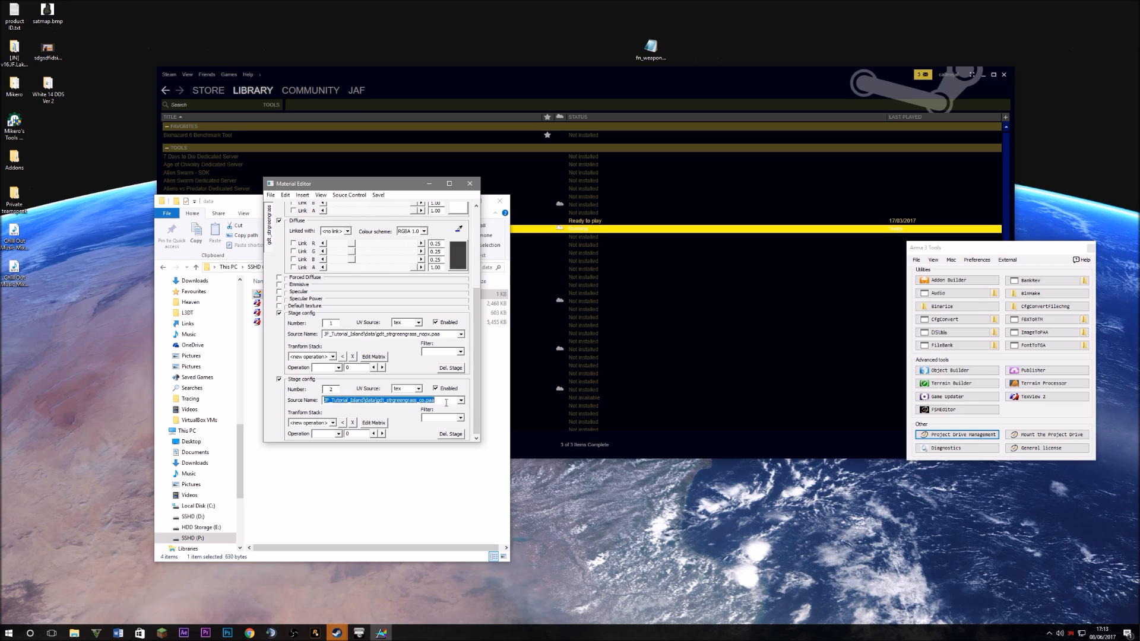
{"action": "left_click_drag", "start_coordinate": [355, 400], "coordinate": [295, 400]}
{"action": "left_click_drag", "start_coordinate": [364, 402], "coordinate": [399, 410]}
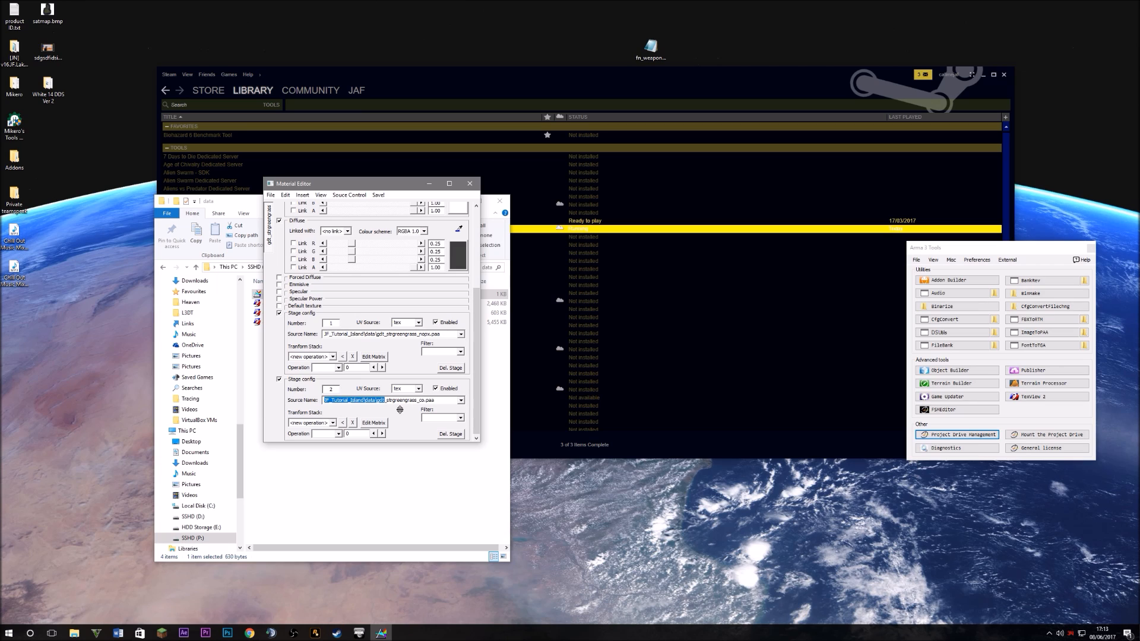
{"action": "left_click", "coordinate": [400, 402]}
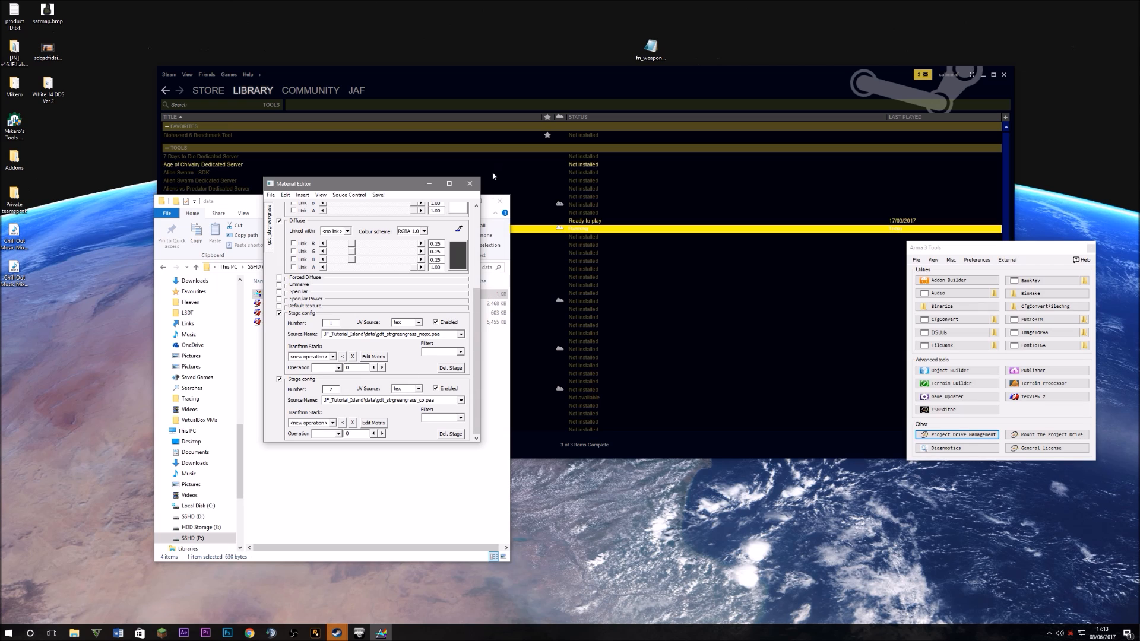
Close Material Editor and open JF_Tutorial_Island's source folder, peeking into L3DT
{"action": "left_click", "coordinate": [468, 184]}
{"action": "key", "text": "ctrl+a"}
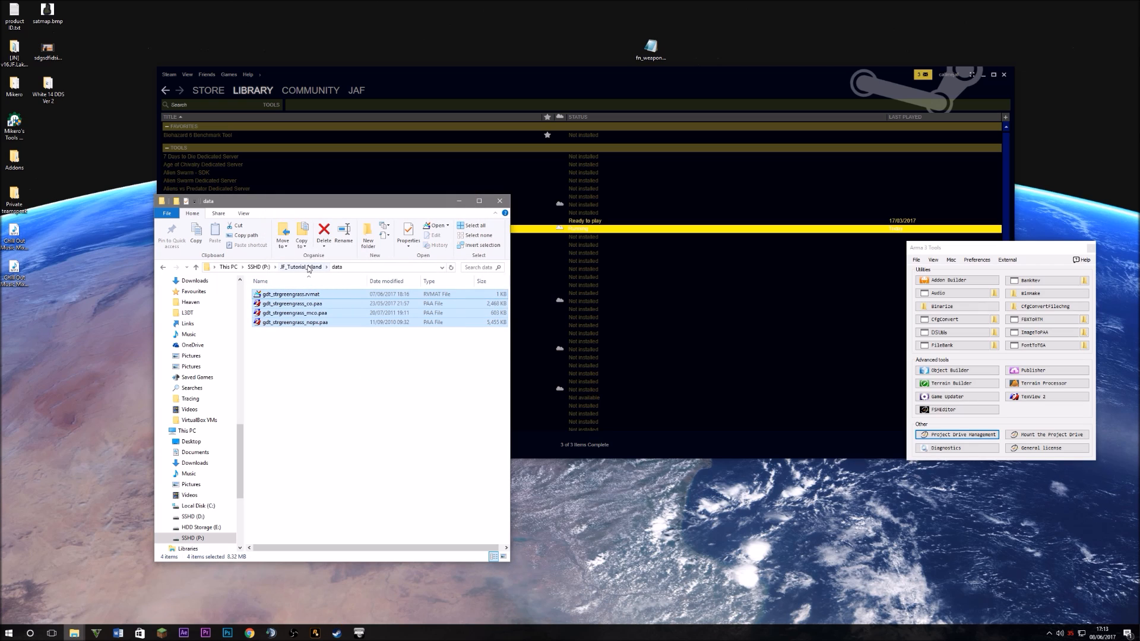
{"action": "left_click", "coordinate": [308, 269]}
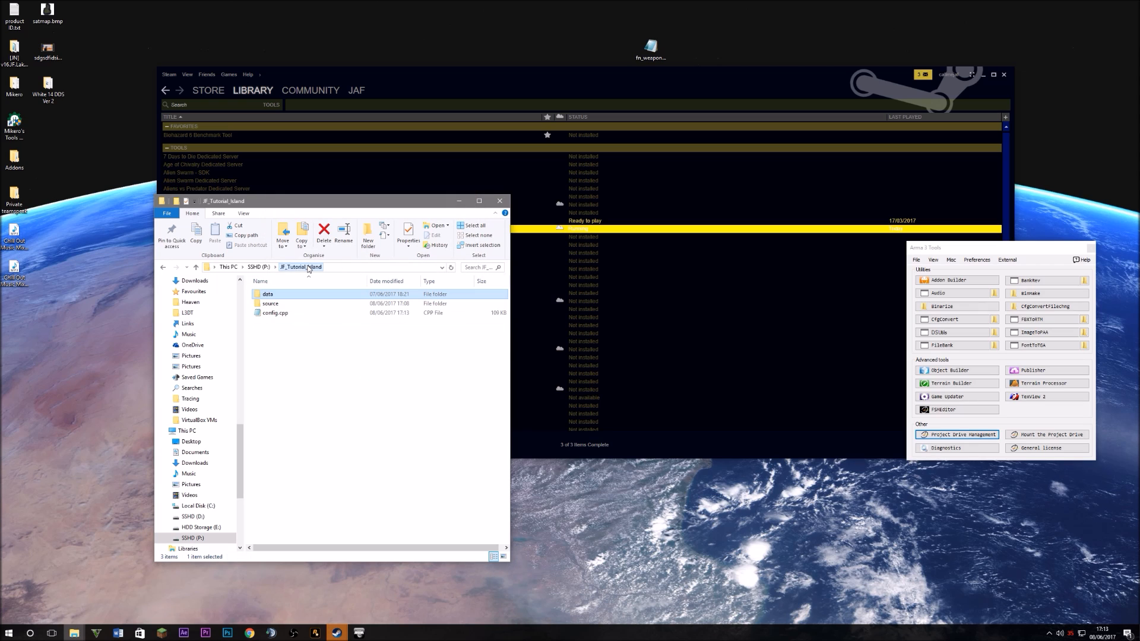
{"action": "double_click", "coordinate": [290, 304]}
{"action": "double_click", "coordinate": [273, 298]}
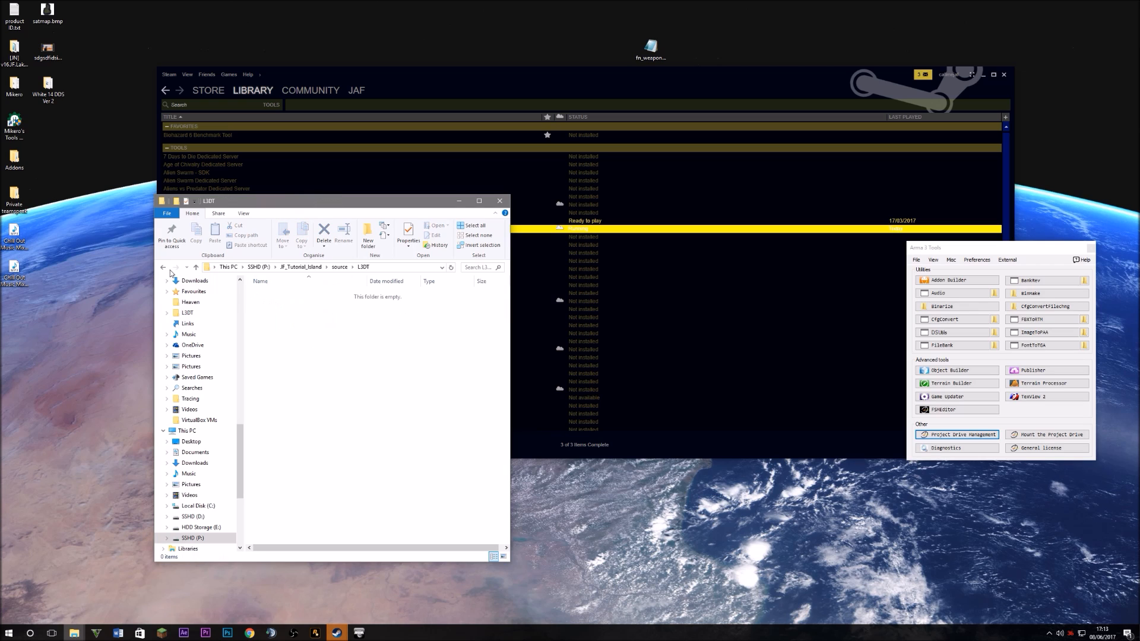
{"action": "left_click", "coordinate": [165, 267]}
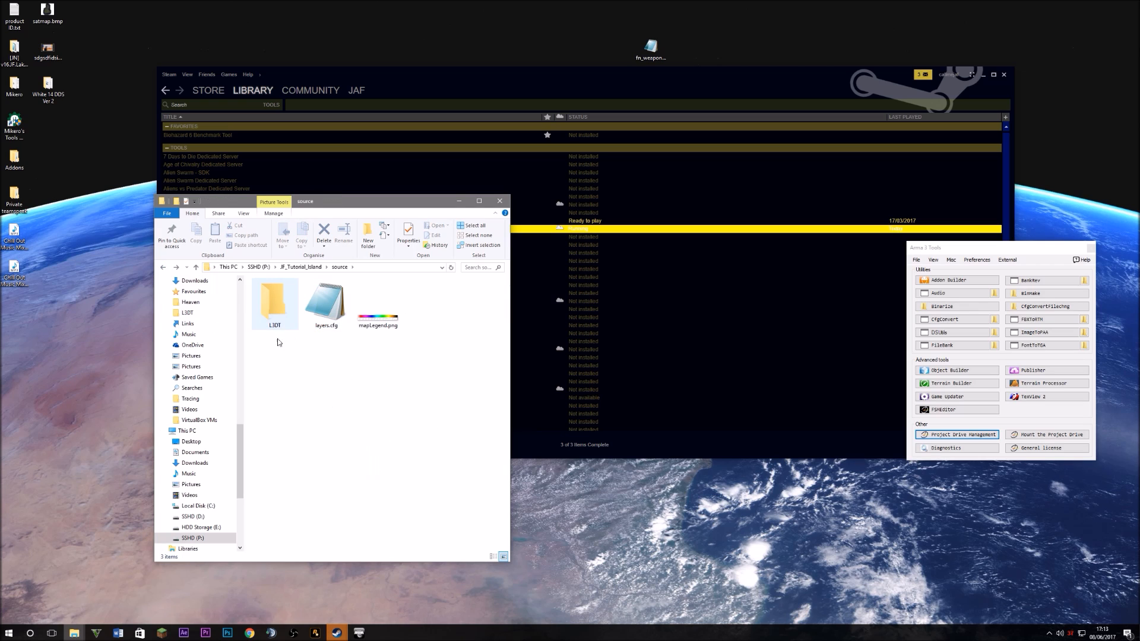
Select mapLegend.png and launch Google Chrome
{"action": "left_click", "coordinate": [290, 358]}
{"action": "left_click", "coordinate": [378, 304]}
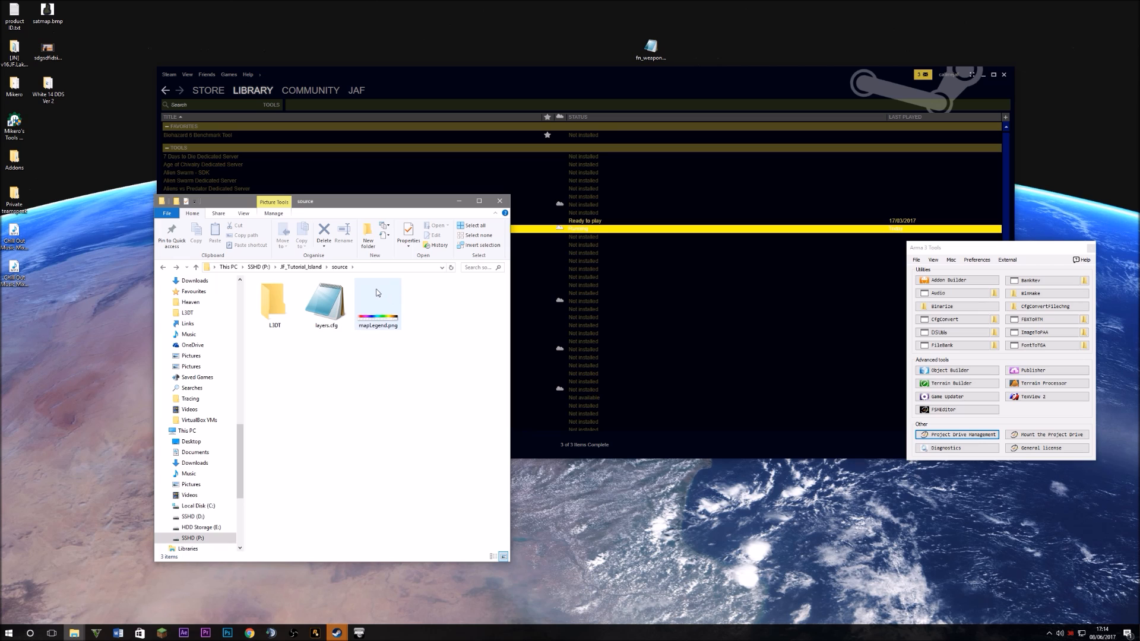
{"action": "left_click", "coordinate": [9, 633]}
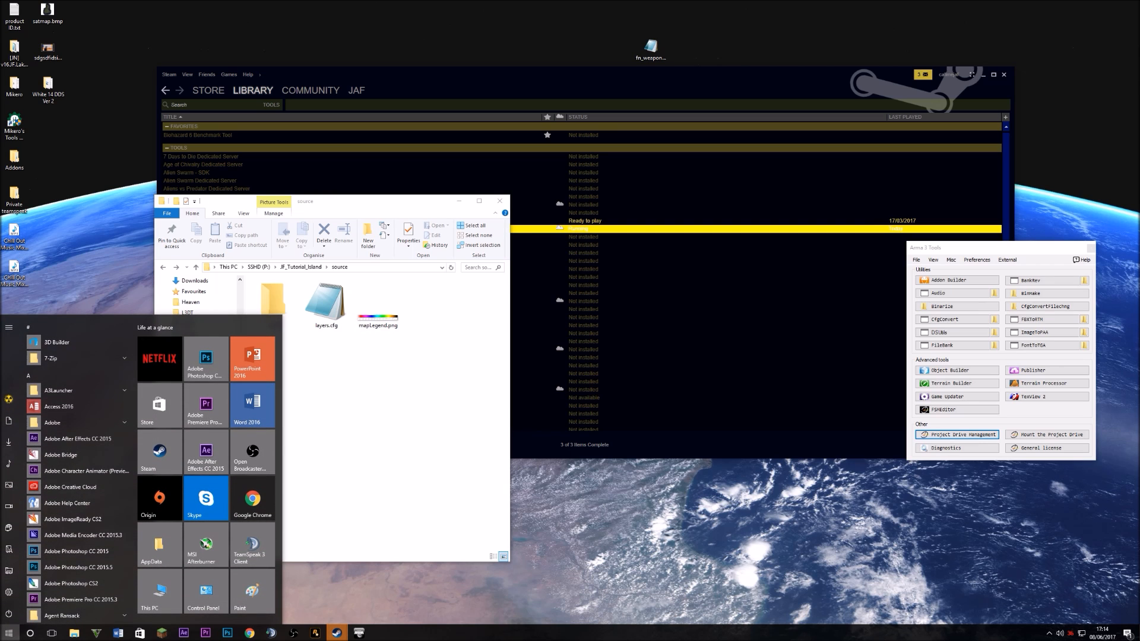
{"action": "left_click", "coordinate": [249, 633]}
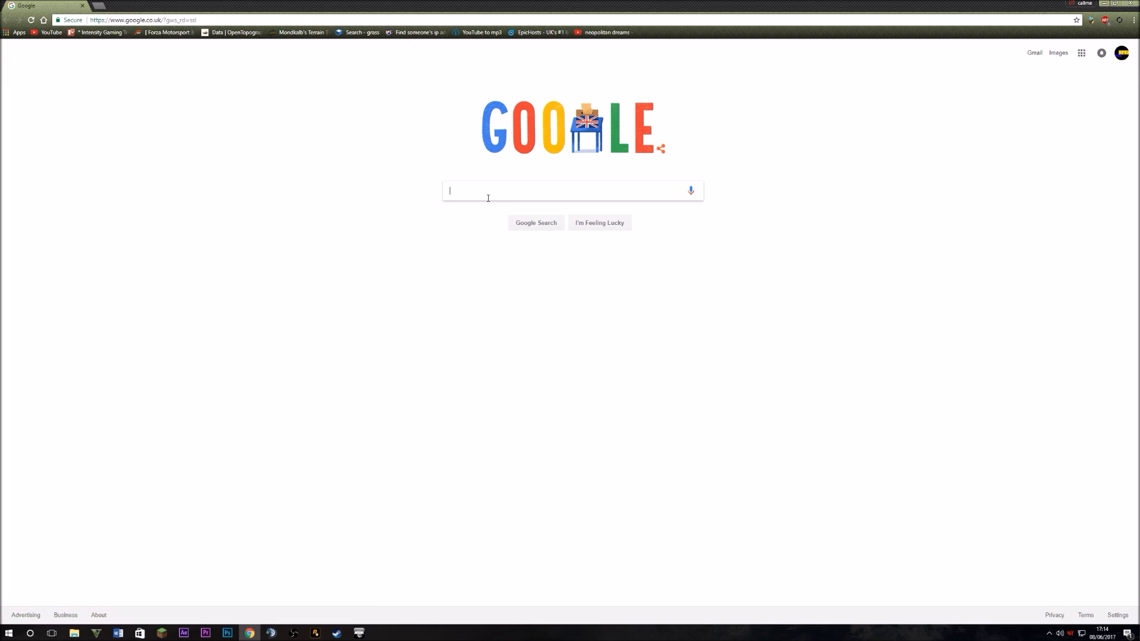
Search Google for 'l3dt', open the Bundysoft L3DT home page, then minimise Chrome
{"action": "type", "text": "l3dt"}
{"action": "key", "text": "Return"}
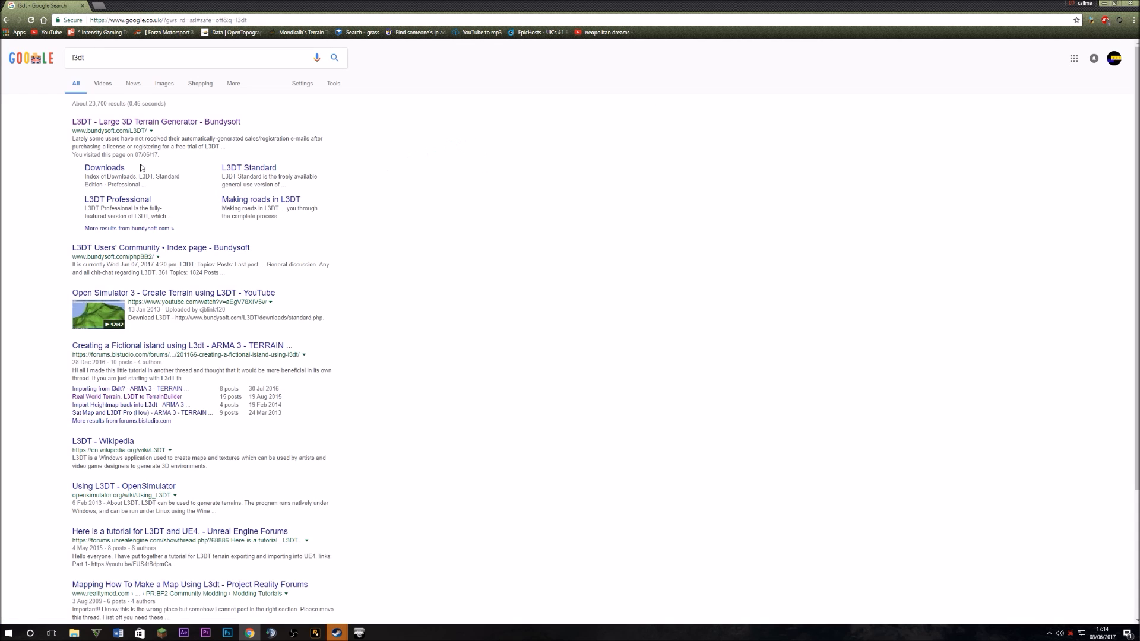
{"action": "left_click", "coordinate": [131, 122]}
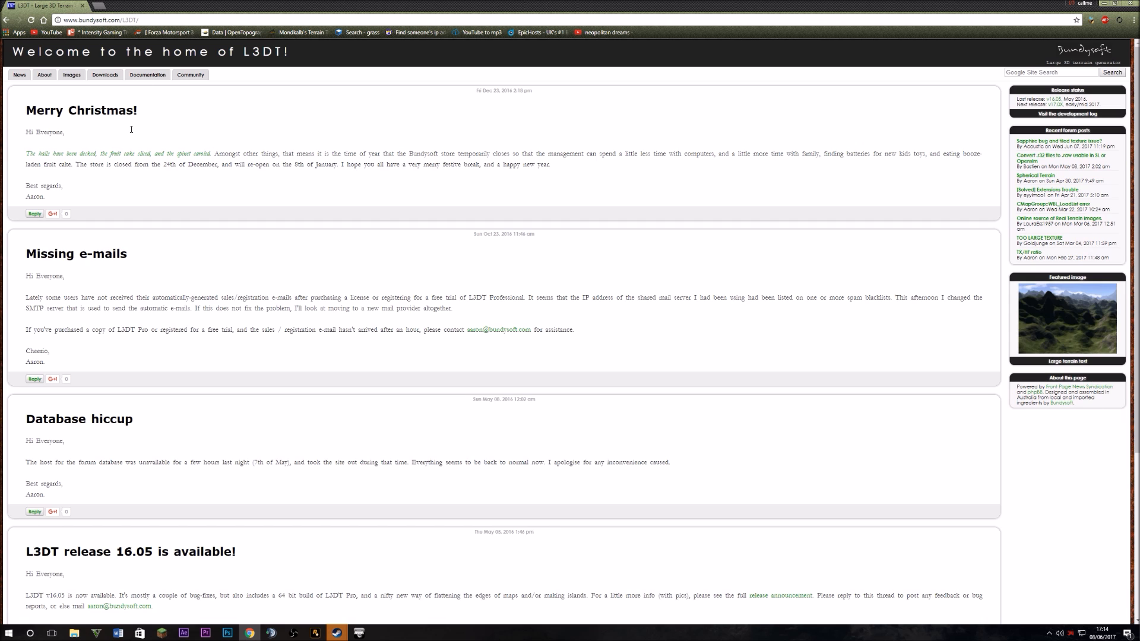
{"action": "scroll", "coordinate": [280, 412], "scroll_direction": "down", "scroll_amount": 4}
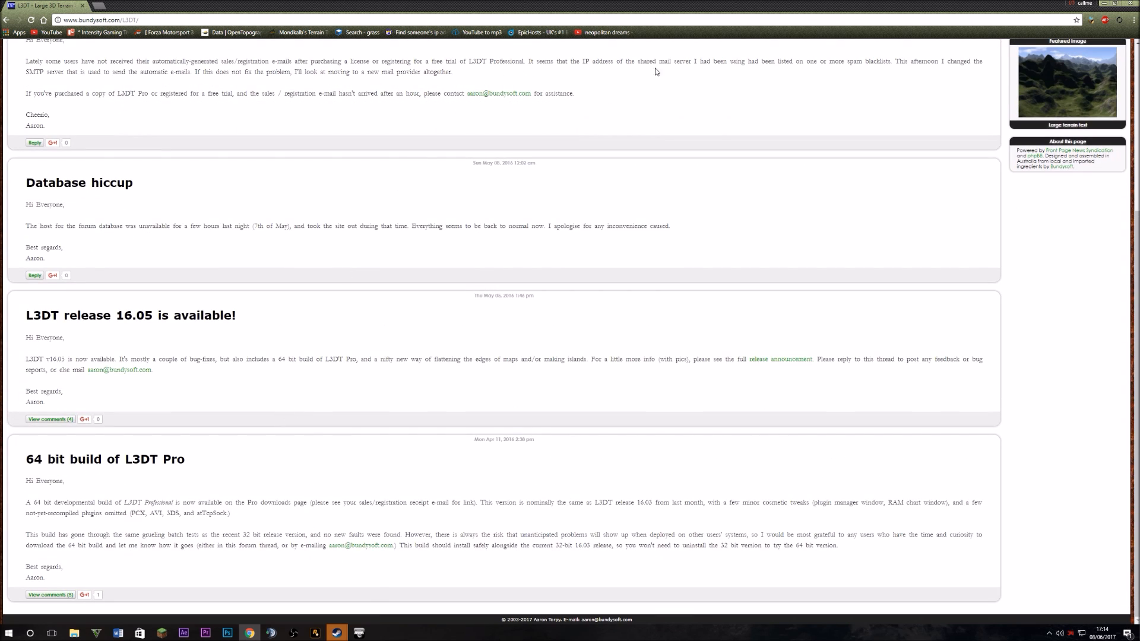
{"action": "left_click", "coordinate": [1130, 3]}
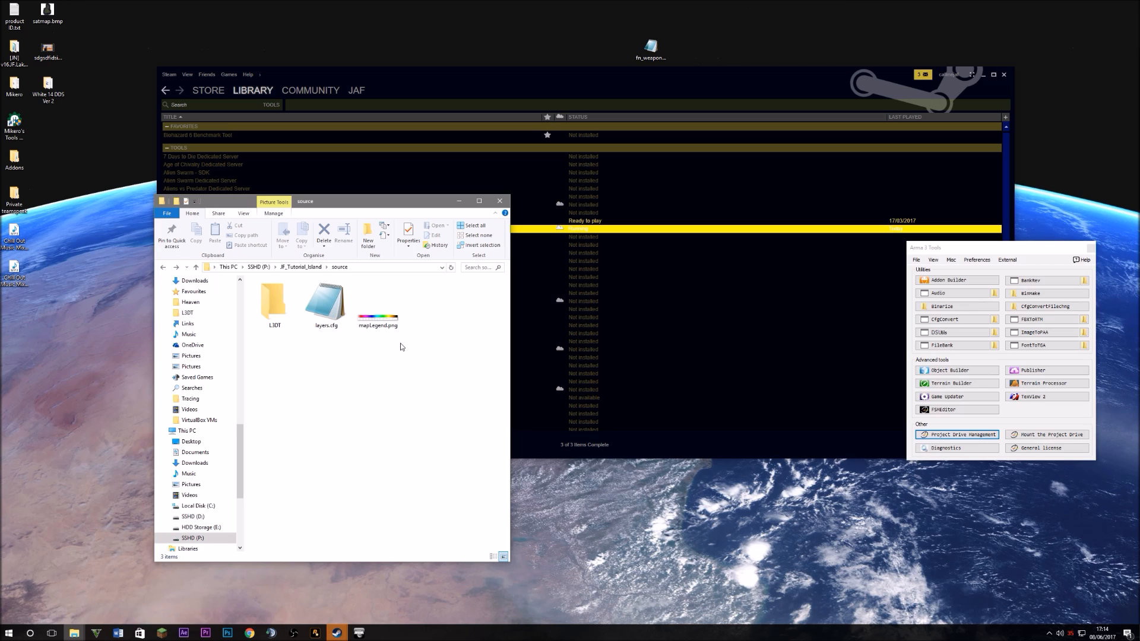
View the mapLegend.png colour legend, then open layers.cfg in Notepad
{"action": "double_click", "coordinate": [382, 303]}
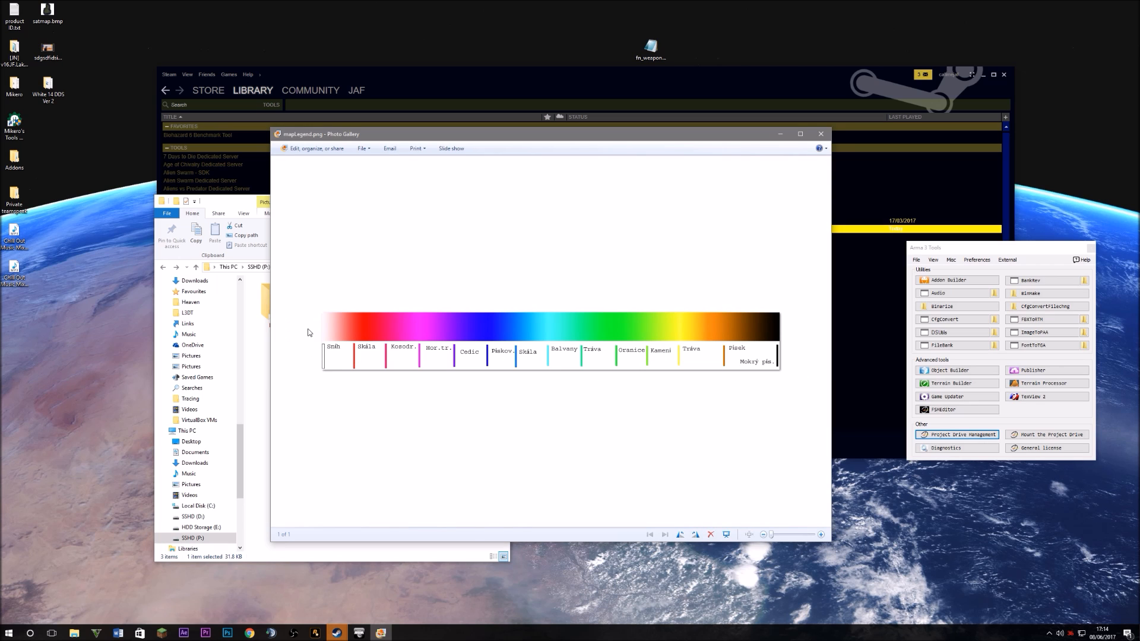
{"action": "left_click", "coordinate": [817, 136]}
{"action": "double_click", "coordinate": [327, 307]}
Highlight the Legend section of layers.cfg and point into its Colors block
{"action": "left_click_drag", "start_coordinate": [240, 235], "coordinate": [366, 206]}
{"action": "left_click_drag", "start_coordinate": [255, 243], "coordinate": [316, 190]}
{"action": "left_click_drag", "start_coordinate": [364, 101], "coordinate": [456, 139]}
{"action": "left_click", "coordinate": [328, 231]}
{"action": "left_click", "coordinate": [358, 251]}
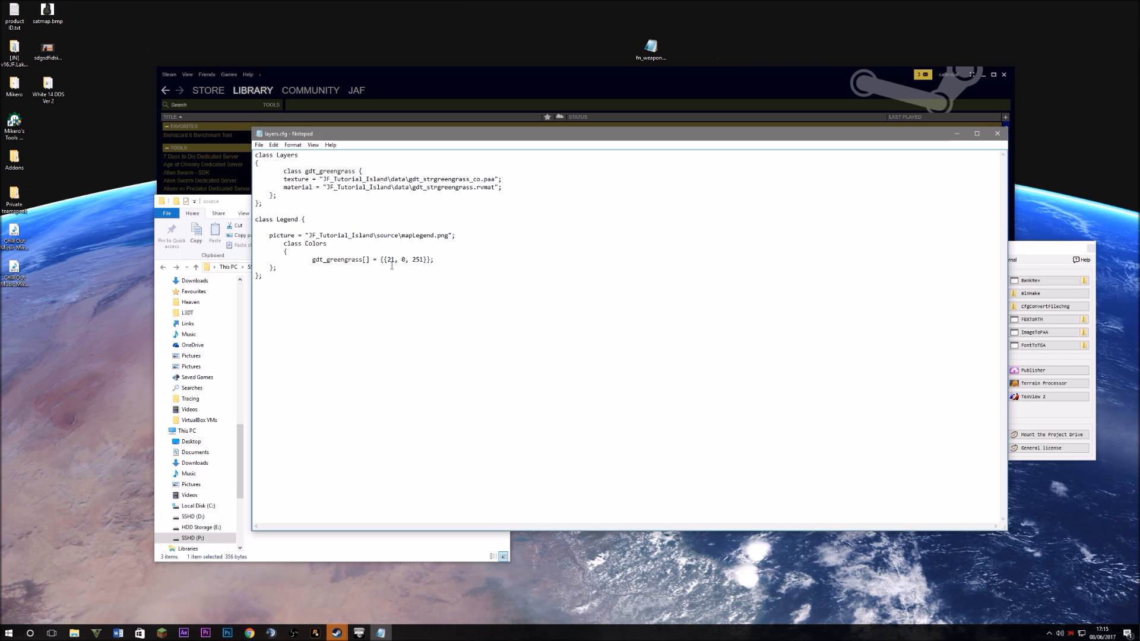
Highlight the gdt_greengrass legend entry and its {21, 0, 251} colour values
{"action": "left_click", "coordinate": [403, 262]}
{"action": "left_click_drag", "start_coordinate": [412, 260], "coordinate": [423, 260]}
{"action": "left_click", "coordinate": [432, 261]}
{"action": "left_click_drag", "start_coordinate": [342, 266], "coordinate": [385, 254]}
{"action": "mouse_move", "coordinate": [434, 260]}
{"action": "left_mouse_down"}
{"action": "mouse_move", "coordinate": [374, 261]}
{"action": "mouse_move", "coordinate": [451, 261]}
{"action": "left_mouse_up"}
{"action": "left_click", "coordinate": [394, 260]}
{"action": "left_click", "coordinate": [319, 259]}
{"action": "left_click_drag", "start_coordinate": [311, 260], "coordinate": [388, 260]}
{"action": "left_click", "coordinate": [332, 259]}
{"action": "left_click", "coordinate": [317, 224]}
Highlight the class gdt_greengrass declaration and texture file path, then close layers.cfg
{"action": "left_click_drag", "start_coordinate": [288, 171], "coordinate": [424, 173]}
{"action": "left_click", "coordinate": [359, 171]}
{"action": "left_click", "coordinate": [430, 174]}
{"action": "left_click_drag", "start_coordinate": [335, 178], "coordinate": [484, 179]}
{"action": "left_click", "coordinate": [485, 179]}
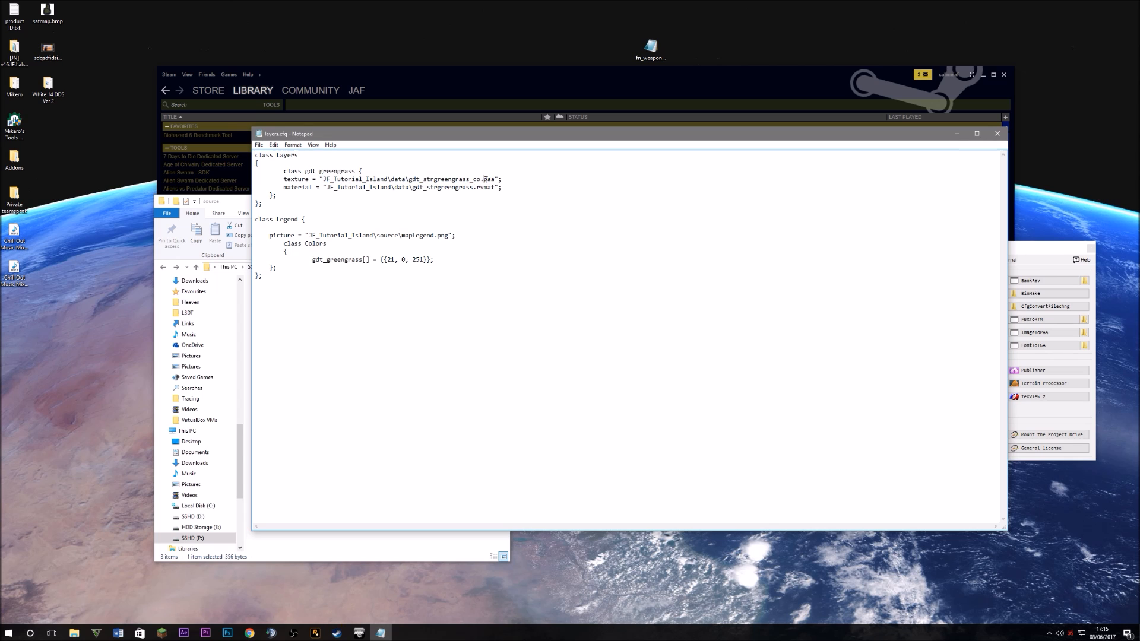
{"action": "left_click", "coordinate": [997, 133]}
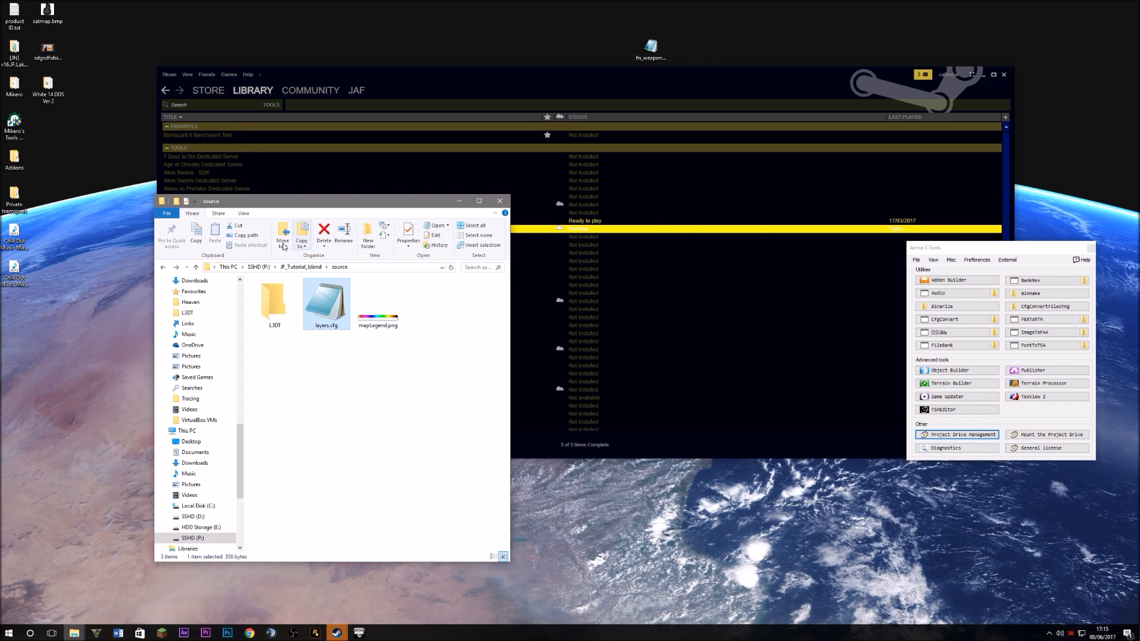
Marquee-select the L3DT folder, layers.cfg and mapLegend.png, deselect them, then bring up Chrome
{"action": "left_click_drag", "start_coordinate": [444, 391], "coordinate": [265, 299]}
{"action": "left_click_drag", "start_coordinate": [428, 386], "coordinate": [267, 303]}
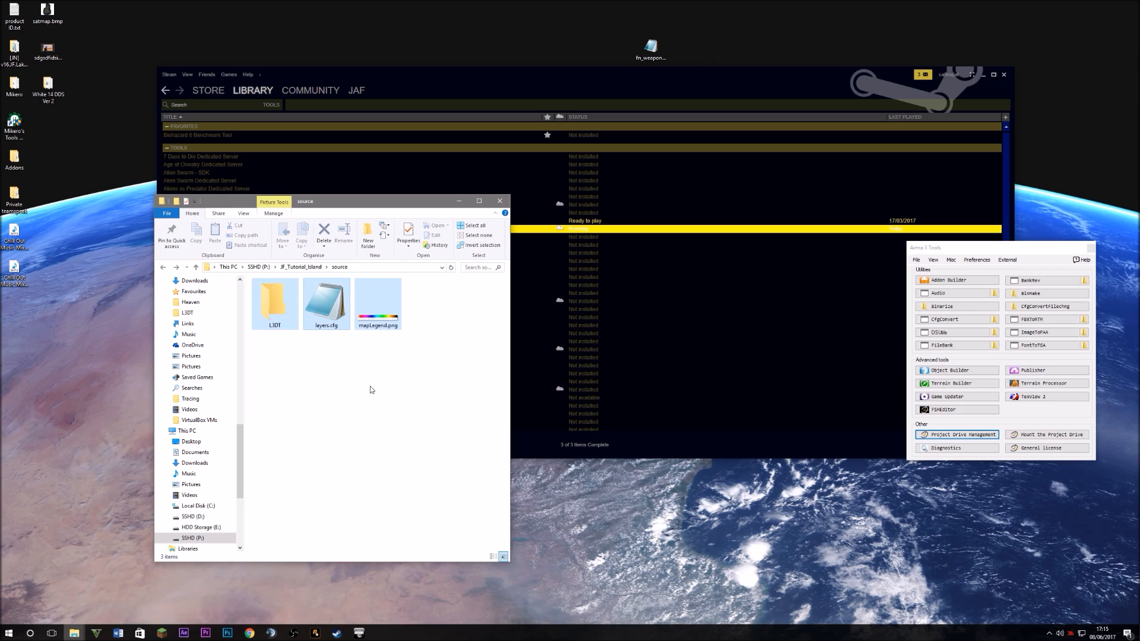
{"action": "left_click_drag", "start_coordinate": [380, 371], "coordinate": [261, 296]}
{"action": "left_click_drag", "start_coordinate": [346, 347], "coordinate": [243, 273]}
{"action": "left_click_drag", "start_coordinate": [401, 345], "coordinate": [186, 216]}
{"action": "left_click", "coordinate": [400, 359]}
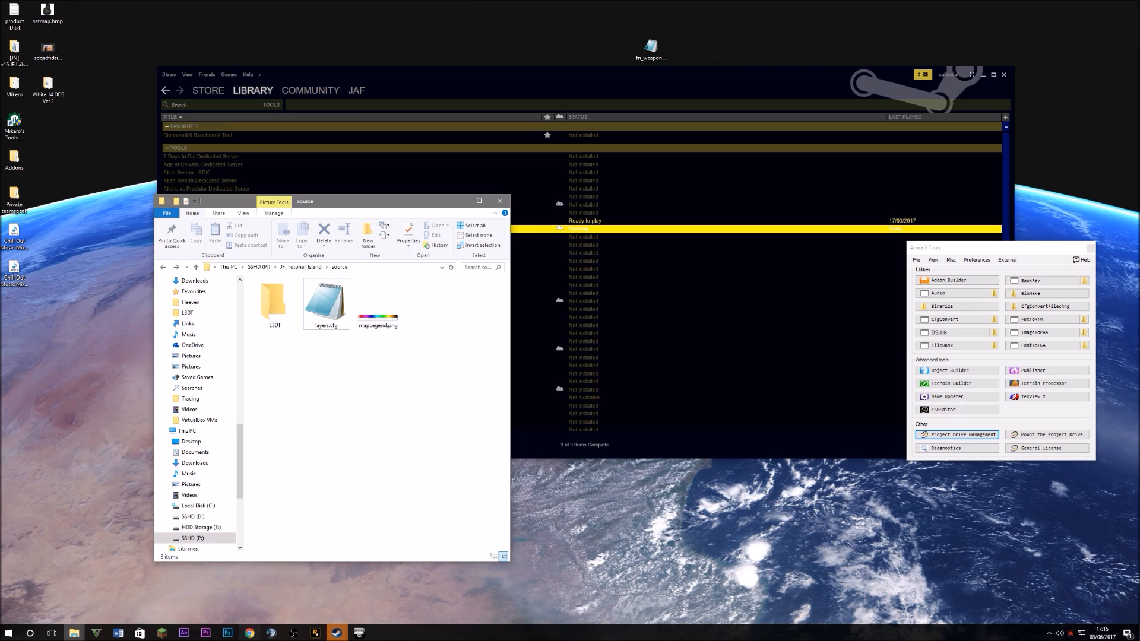
{"action": "left_click", "coordinate": [249, 633]}
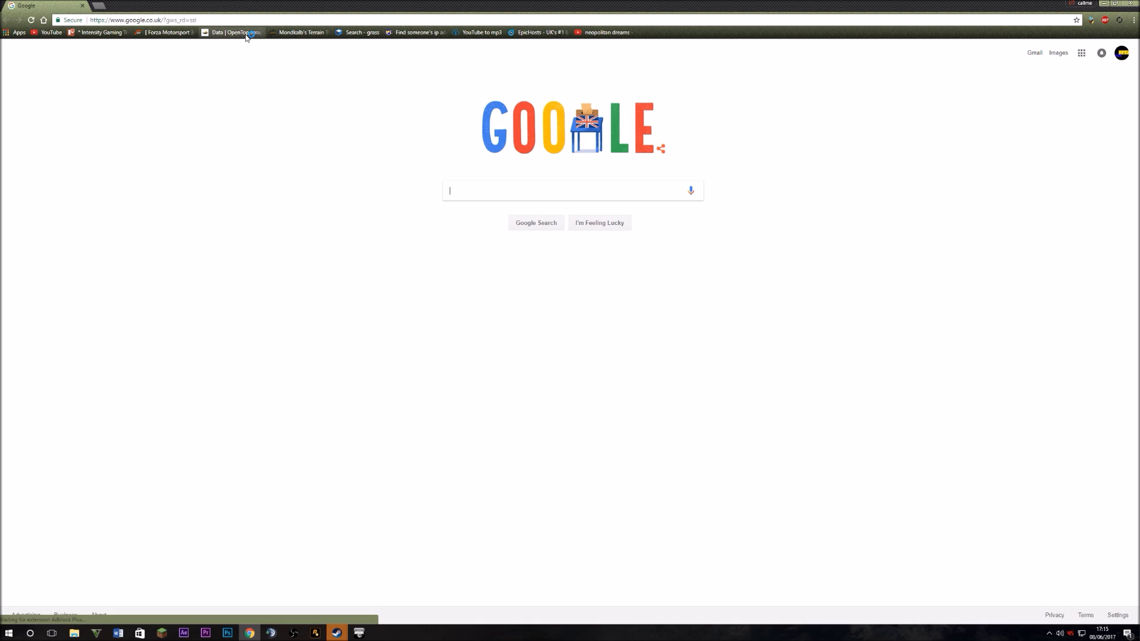
Go to the OpenTopography SRTM GL1 page and zoom the map to Yucatán
{"action": "left_click", "coordinate": [237, 32]}
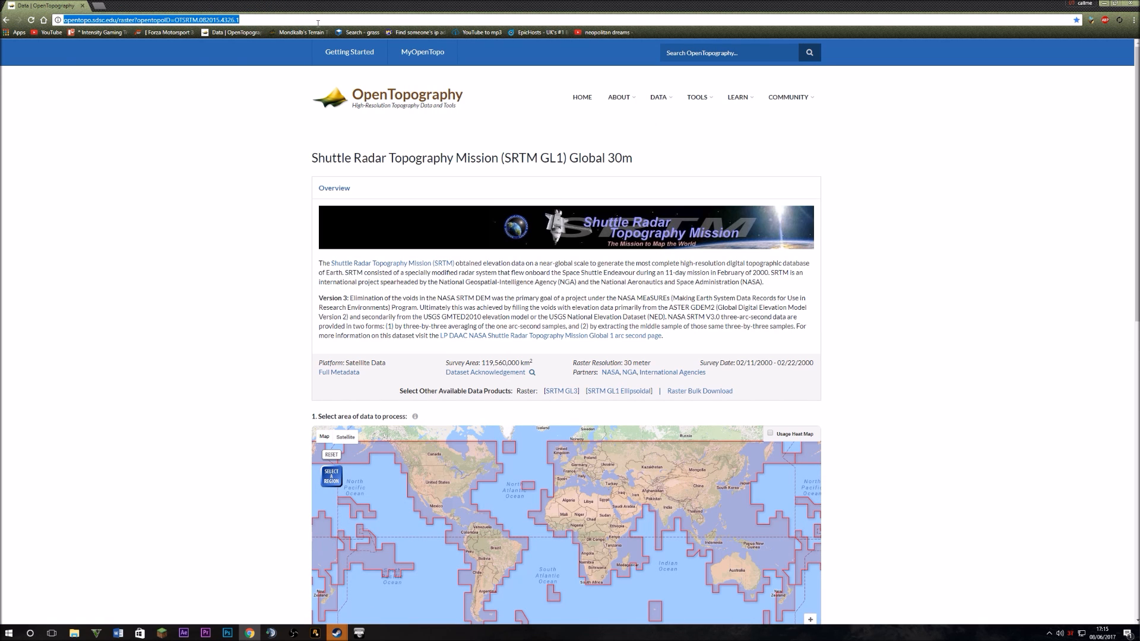
{"action": "left_click", "coordinate": [179, 406]}
{"action": "scroll", "coordinate": [509, 517], "scroll_direction": "up", "scroll_amount": 1}
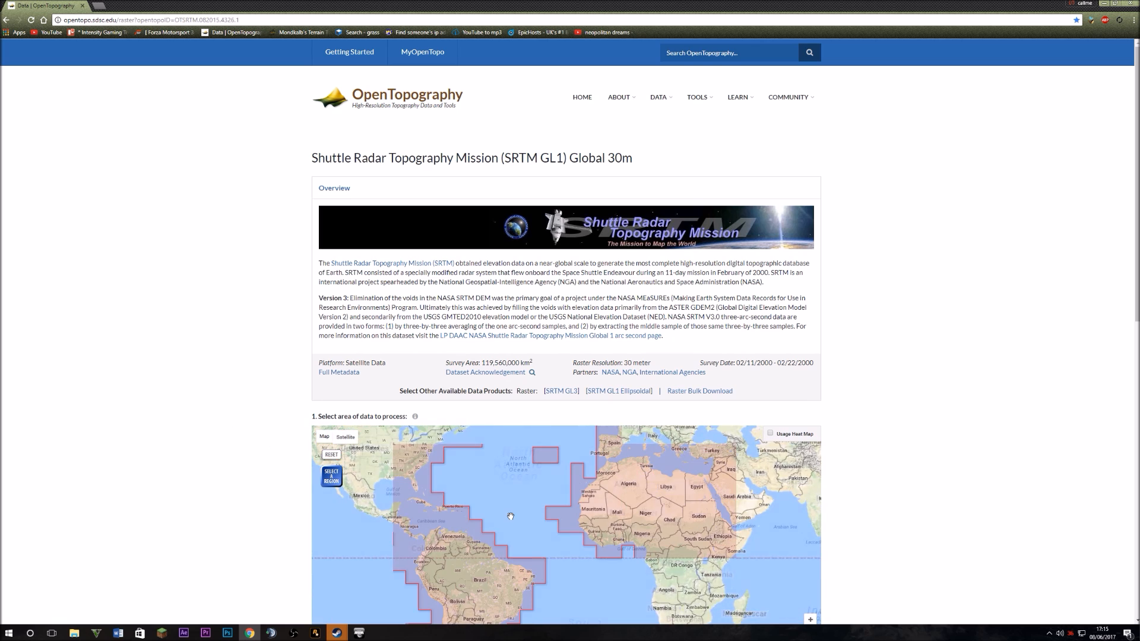
{"action": "scroll", "coordinate": [365, 482], "scroll_direction": "up", "scroll_amount": 5}
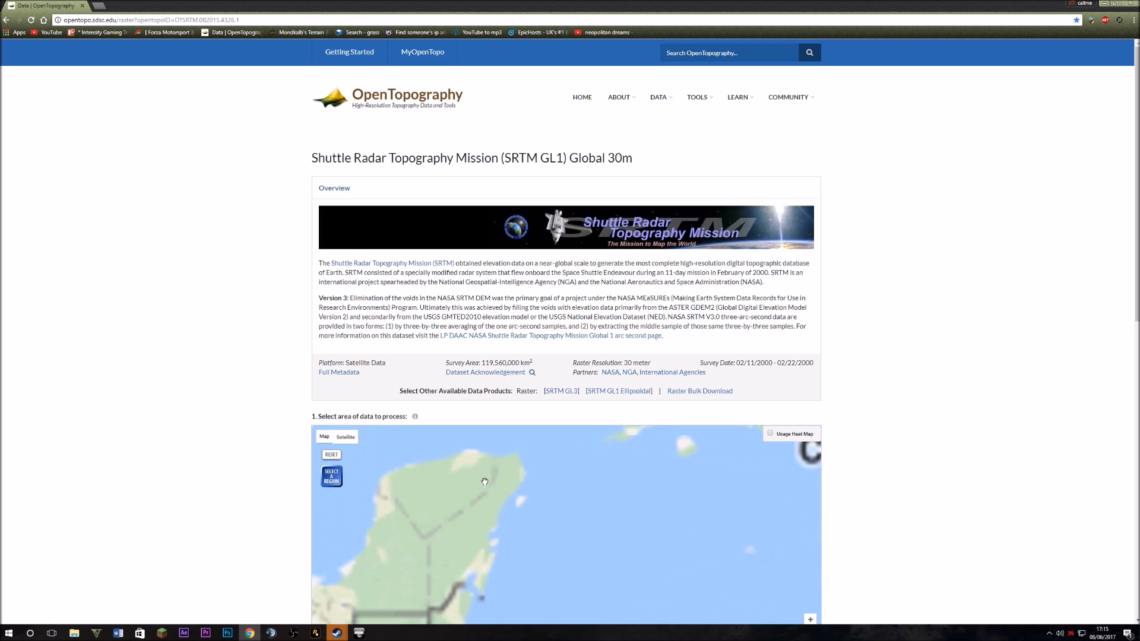
Select a Yucatán region and choose GeoTiff as the data output format
{"action": "left_click", "coordinate": [331, 476]}
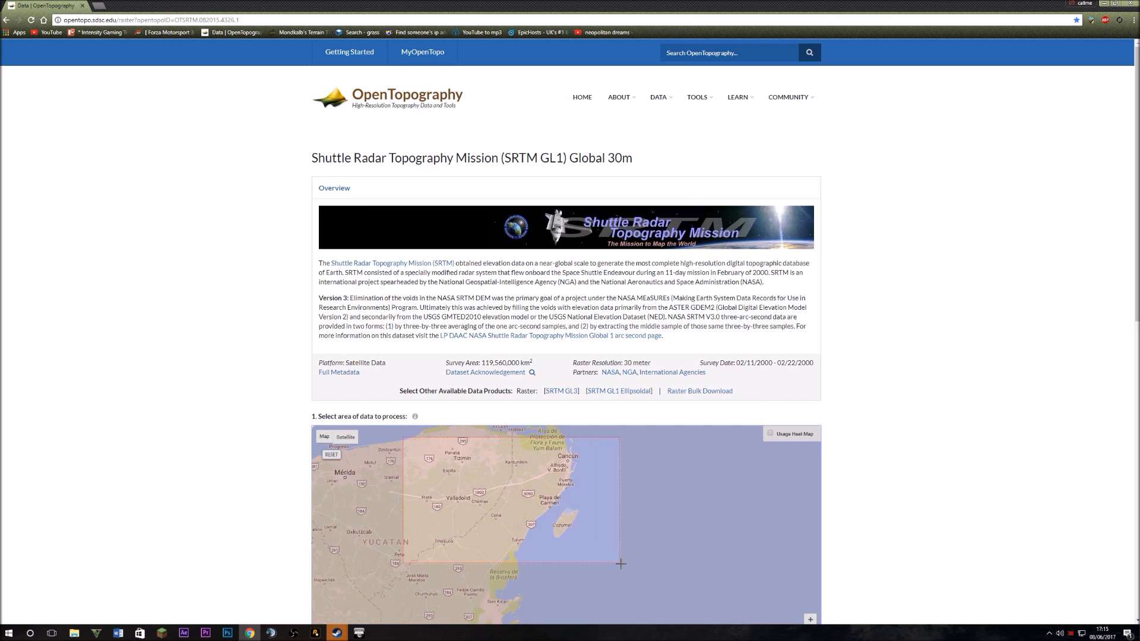
{"action": "scroll", "coordinate": [527, 522], "scroll_direction": "down", "scroll_amount": 10}
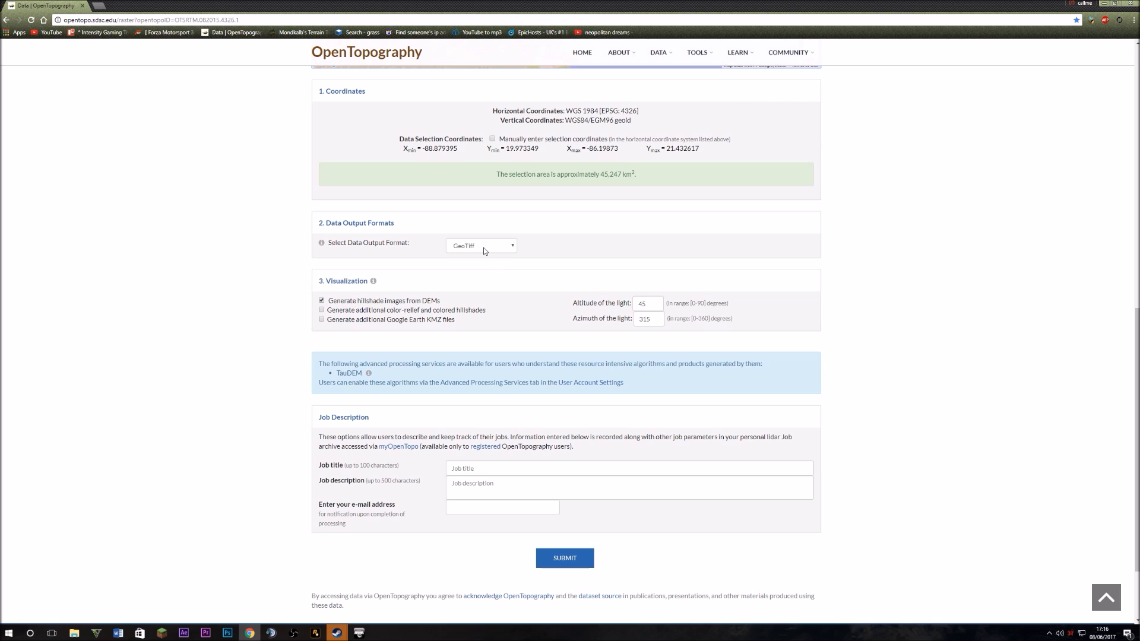
{"action": "left_click", "coordinate": [482, 246]}
{"action": "left_click", "coordinate": [472, 266]}
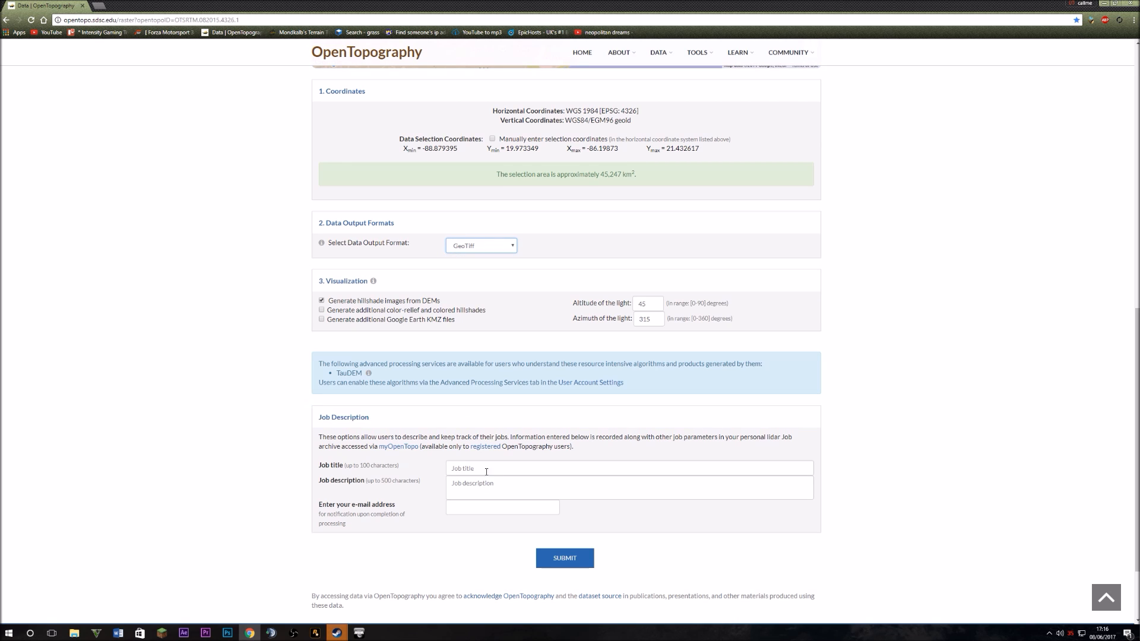
{"action": "left_click", "coordinate": [384, 312]}
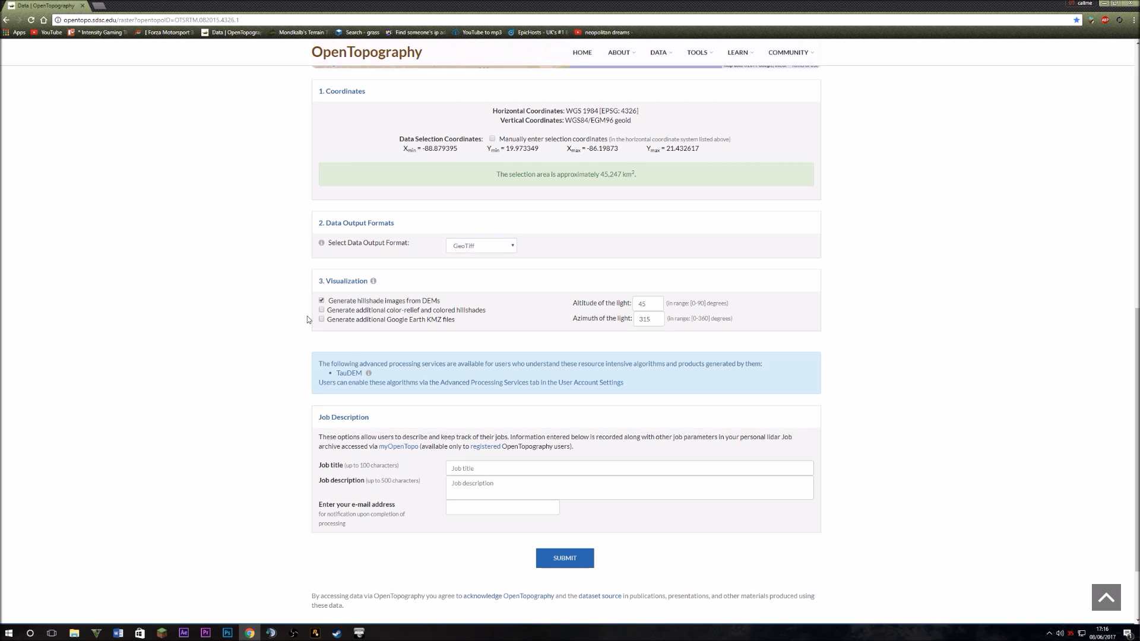
{"action": "scroll", "coordinate": [579, 475], "scroll_direction": "down", "scroll_amount": 2}
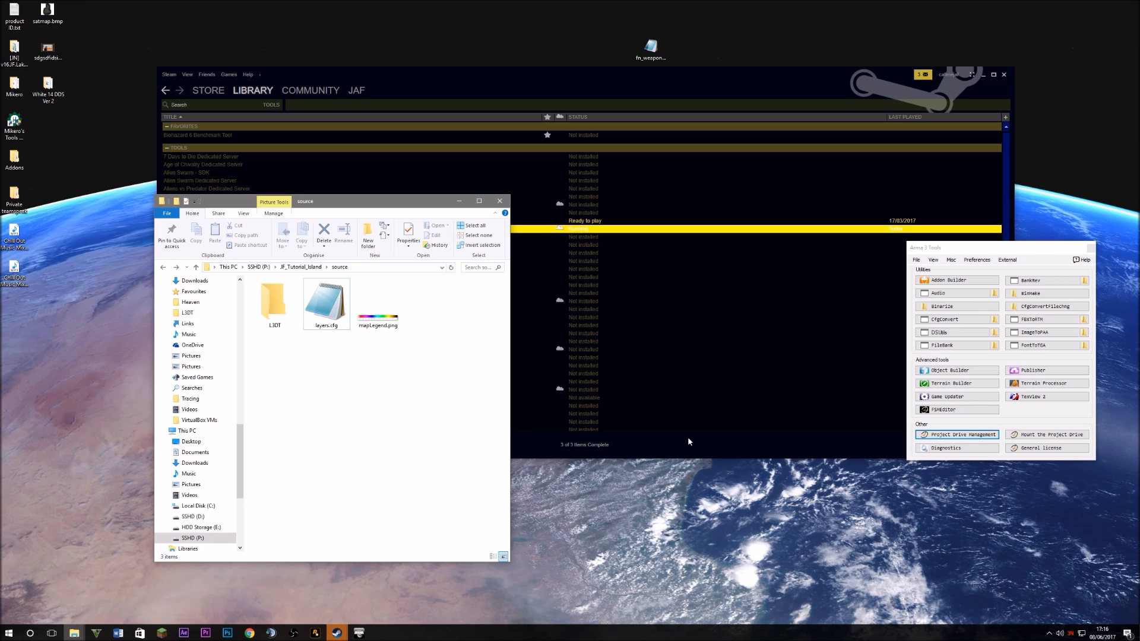
Launch L3DT Pro via Start search 'l3dt' and move its window beside the source folder
{"action": "key", "text": "super"}
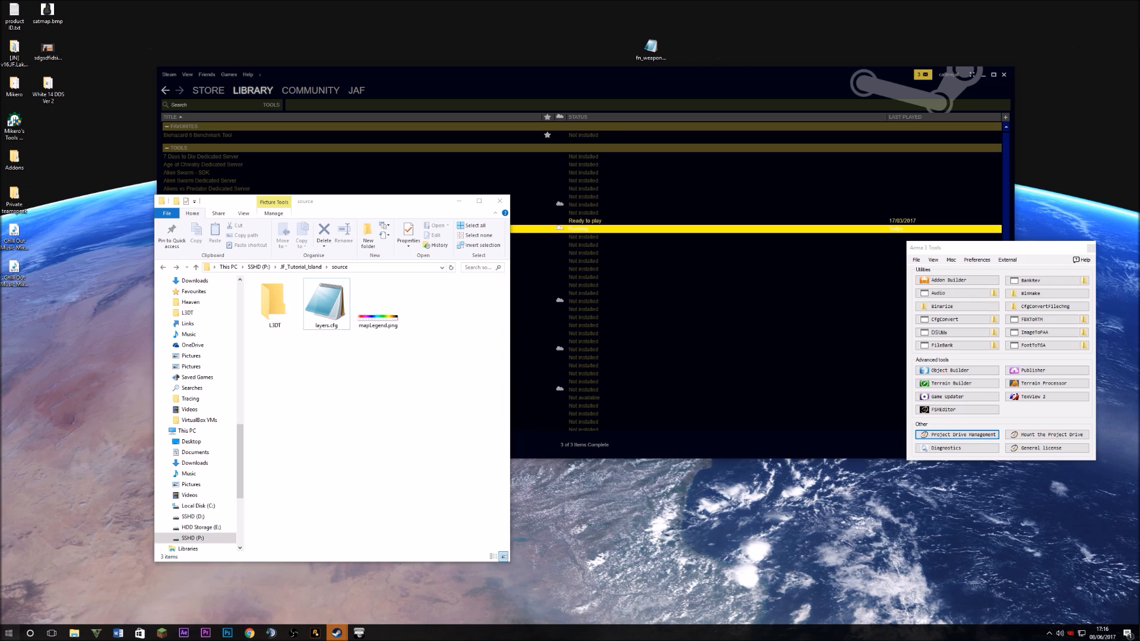
{"action": "type", "text": "l3dt"}
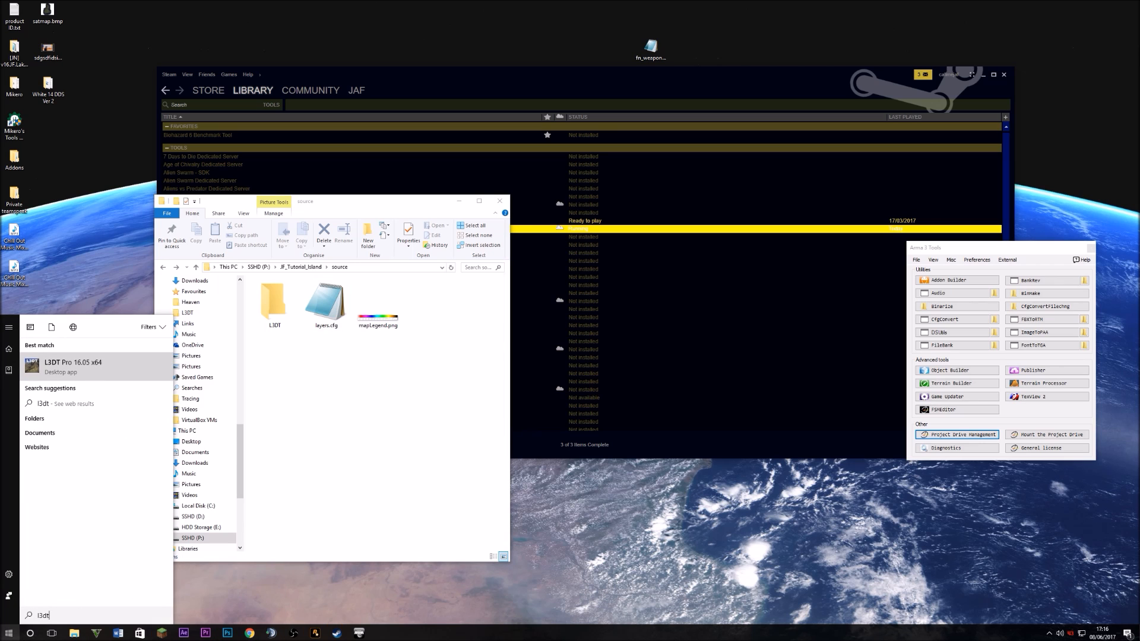
{"action": "key", "text": "Return"}
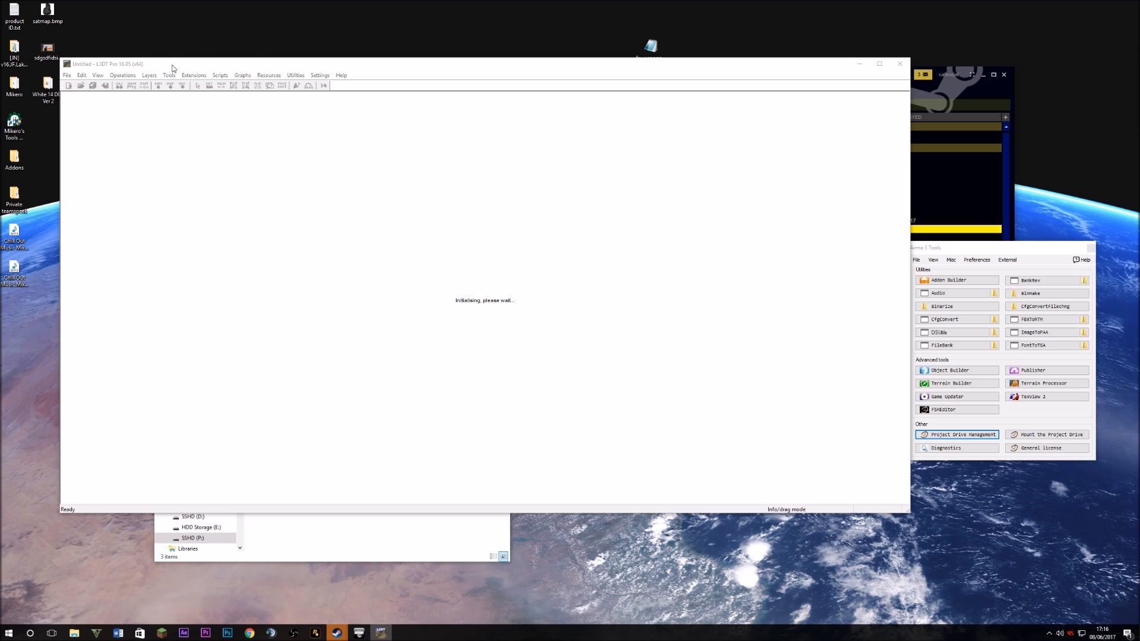
{"action": "left_click_drag", "start_coordinate": [172, 68], "coordinate": [216, 140]}
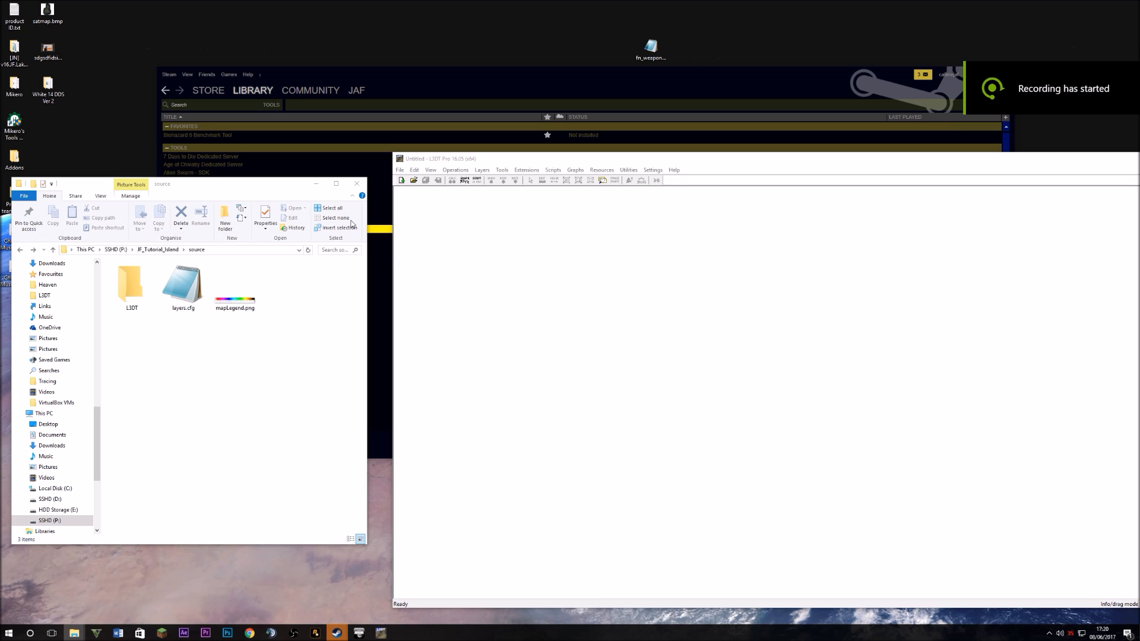
Create a new project of type Designable map (recommended) and advance to the 1024 × 1024 heightfield size page
{"action": "left_click", "coordinate": [400, 170]}
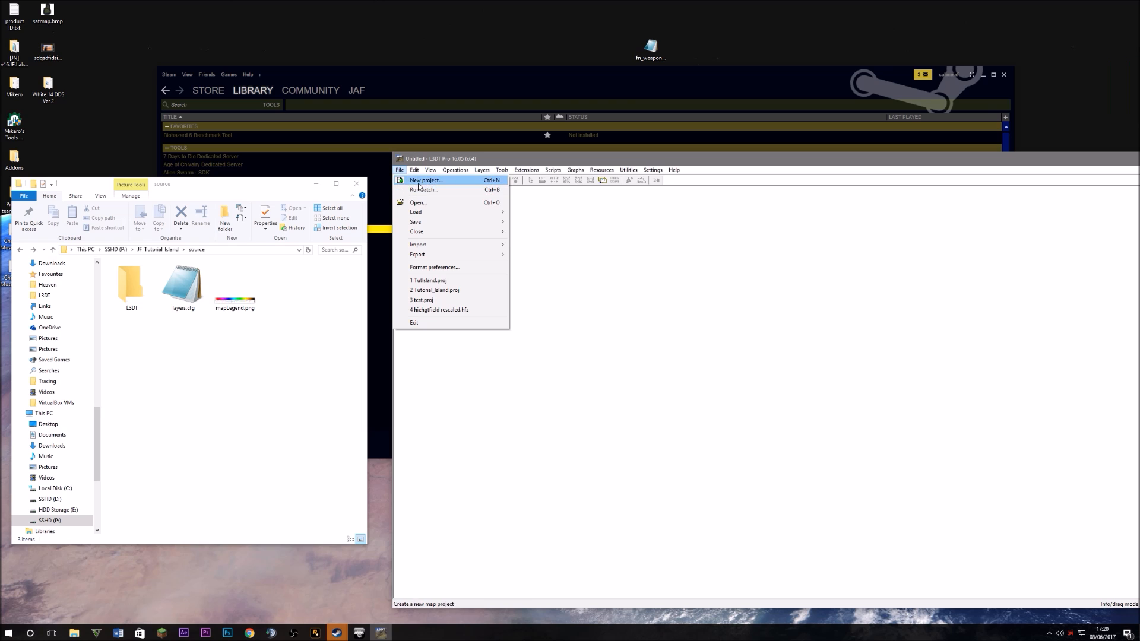
{"action": "left_click", "coordinate": [425, 180]}
{"action": "left_click", "coordinate": [792, 356]}
{"action": "left_click", "coordinate": [786, 368]}
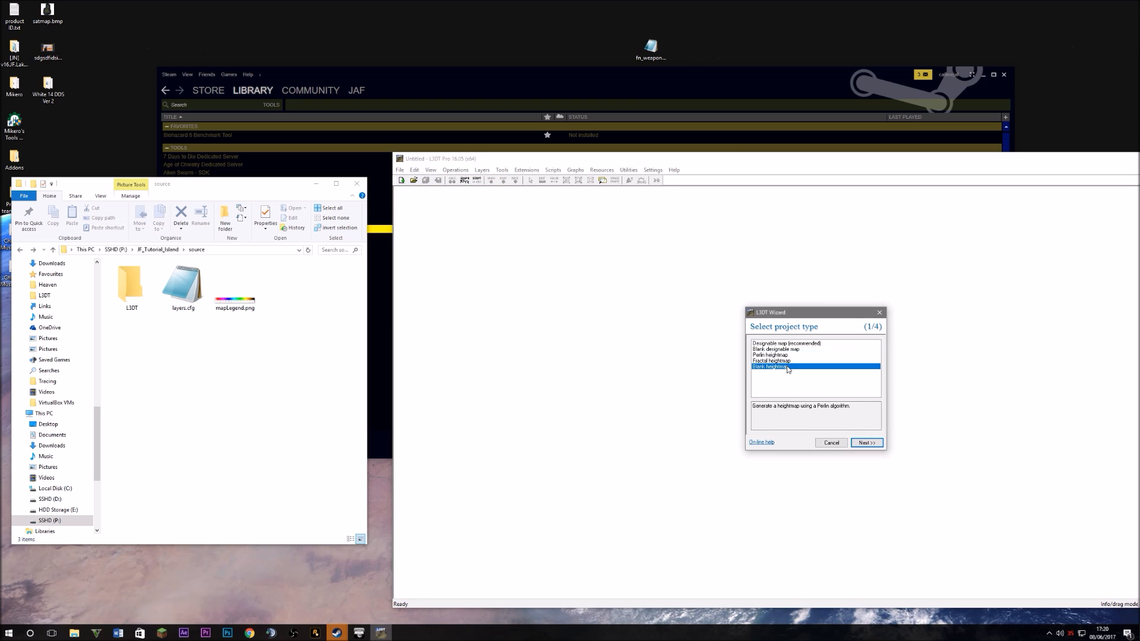
{"action": "left_click", "coordinate": [792, 356]}
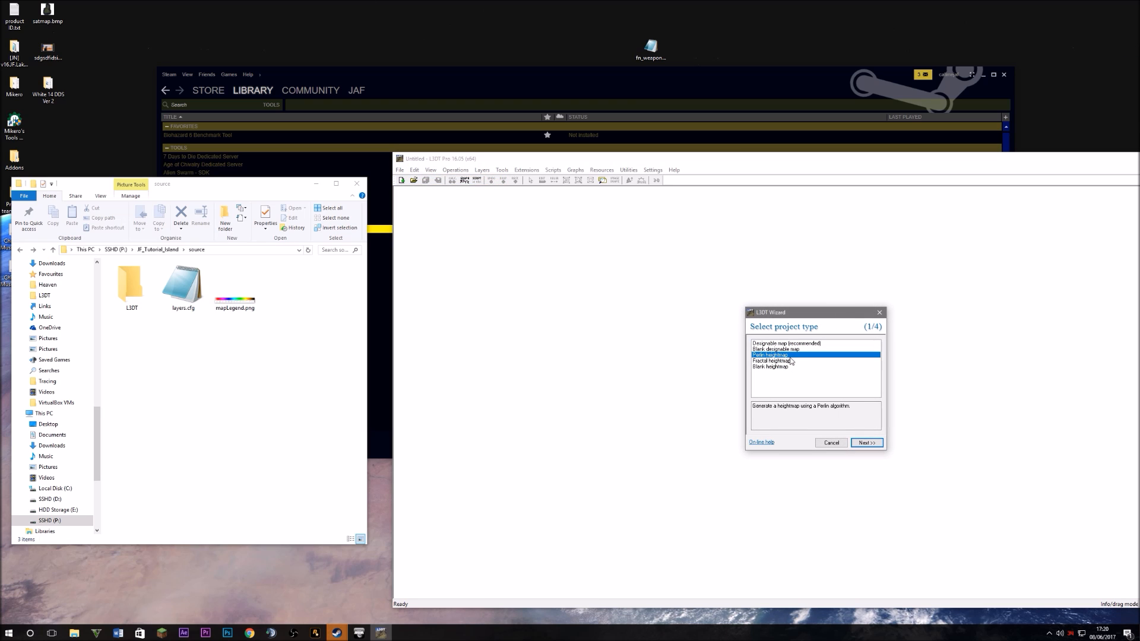
{"action": "left_click", "coordinate": [793, 361]}
{"action": "left_click", "coordinate": [790, 350]}
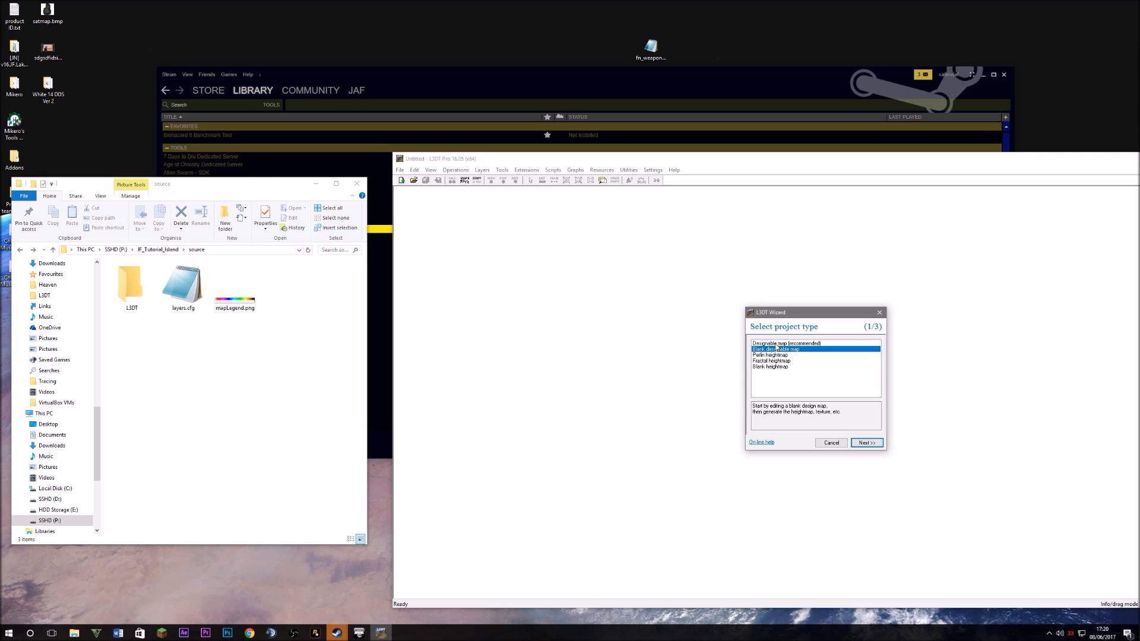
{"action": "left_click", "coordinate": [781, 343]}
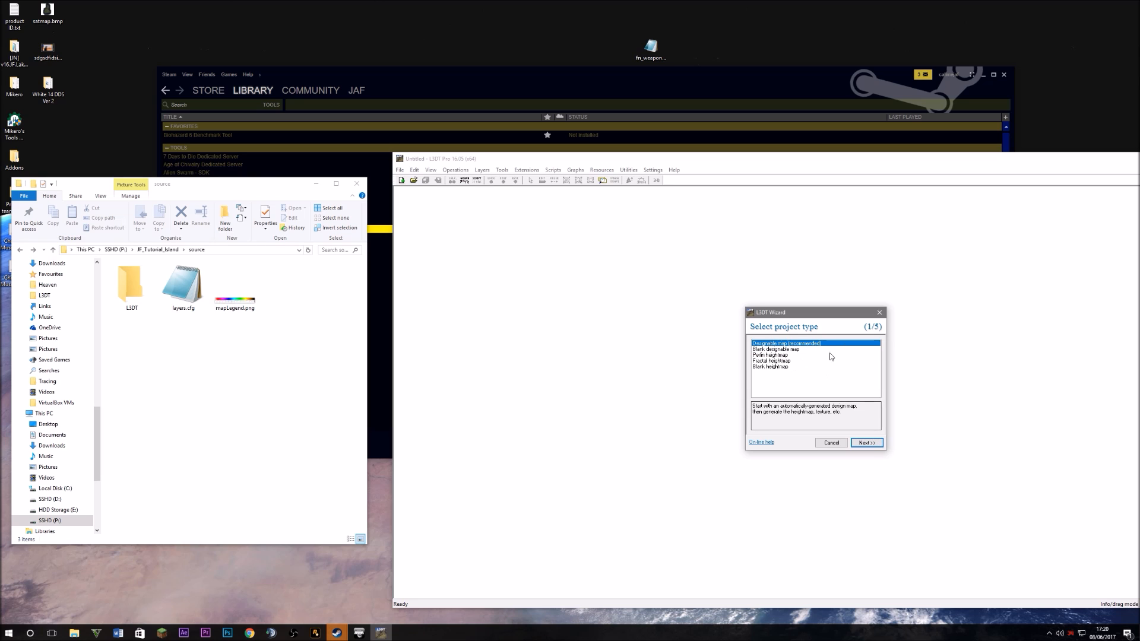
{"action": "left_click", "coordinate": [865, 443]}
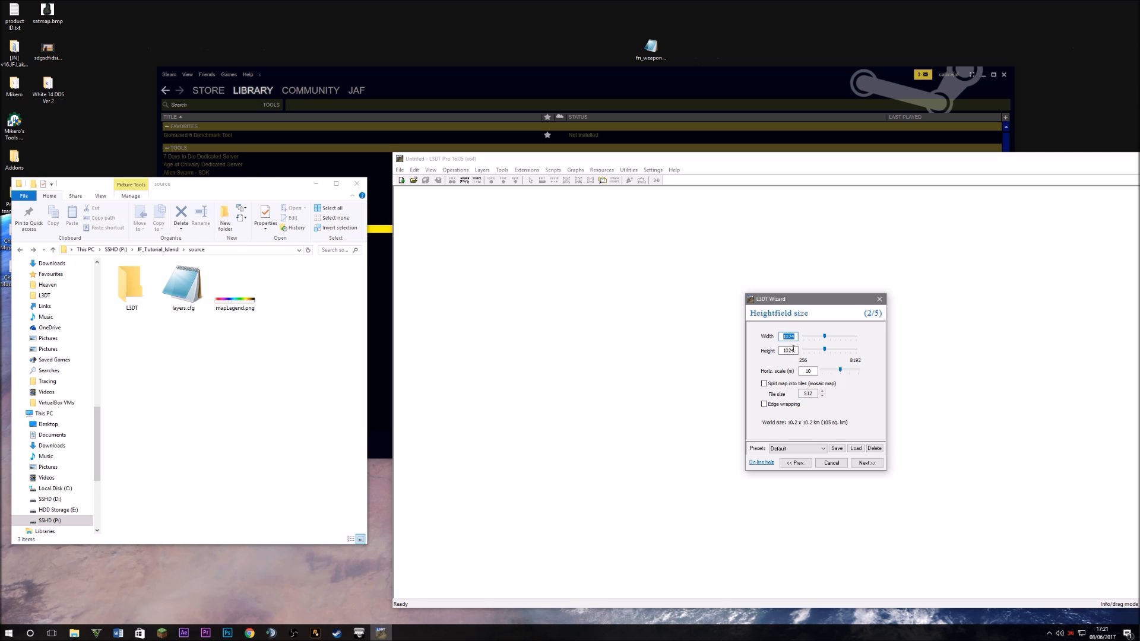
{"action": "key", "text": "Tab"}
{"action": "double_click", "coordinate": [790, 337]}
{"action": "double_click", "coordinate": [793, 352]}
{"action": "left_click_drag", "start_coordinate": [796, 337], "coordinate": [780, 336]}
{"action": "left_click", "coordinate": [792, 336]}
{"action": "double_click", "coordinate": [795, 350]}
{"action": "double_click", "coordinate": [794, 349]}
{"action": "left_click_drag", "start_coordinate": [795, 337], "coordinate": [778, 338]}
{"action": "key", "text": "Return"}
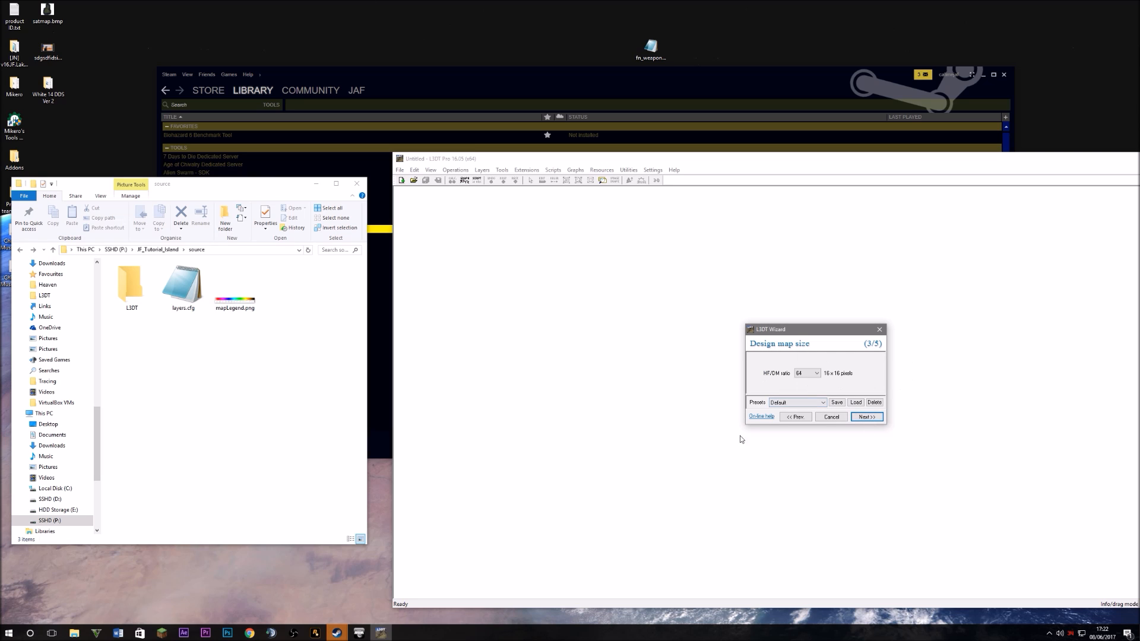
Accept the default design map size and parameters, moving the wizard left, to reach the Calculation queue
{"action": "left_click", "coordinate": [864, 417]}
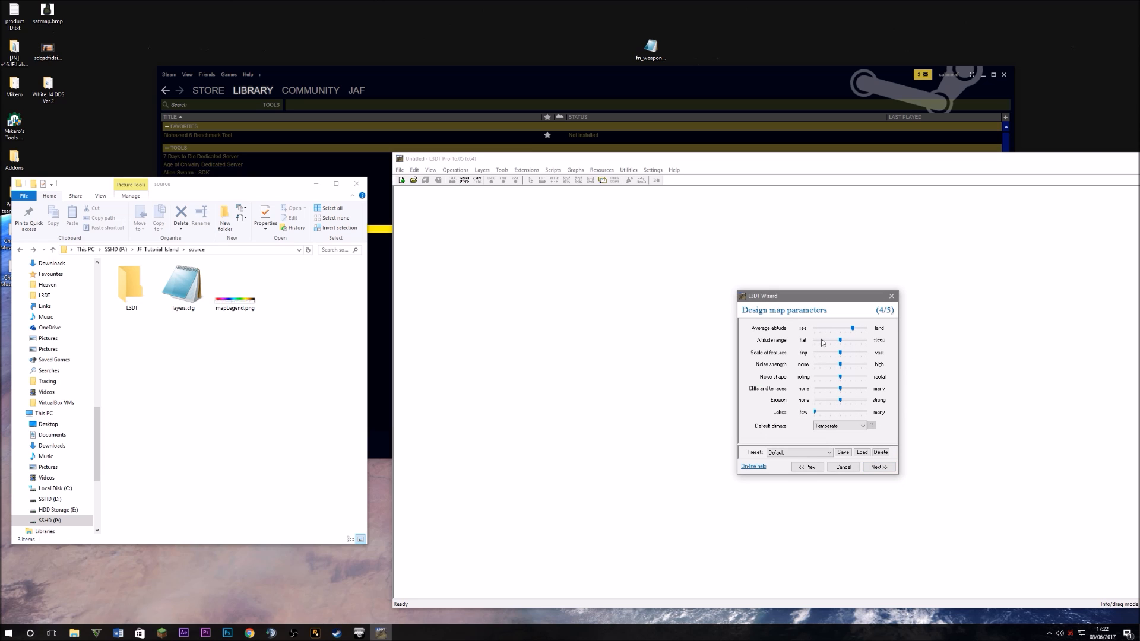
{"action": "left_click_drag", "start_coordinate": [834, 298], "coordinate": [692, 283]}
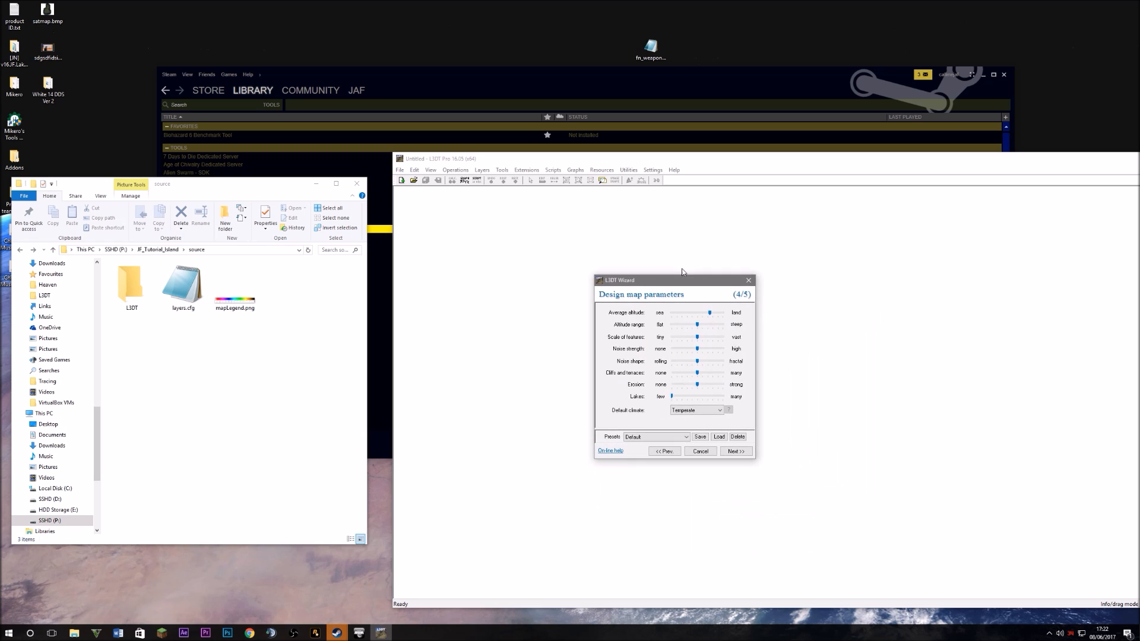
{"action": "left_click", "coordinate": [735, 451]}
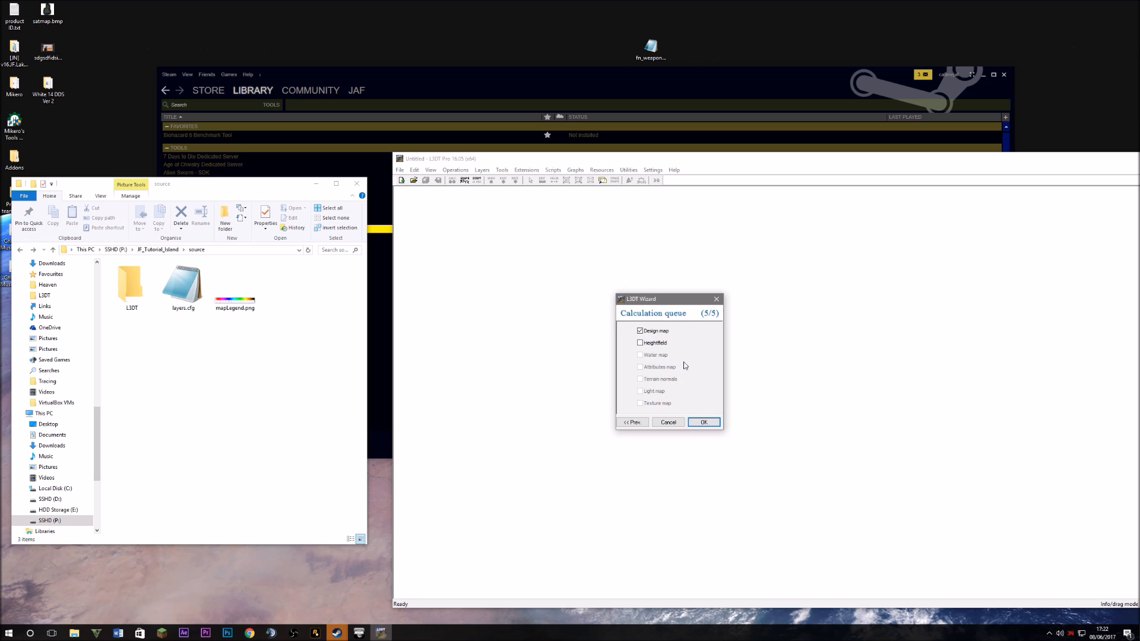
Queue heightfield, water map, attributes, normals, light map and texture map for calculation
{"action": "left_click", "coordinate": [658, 343]}
{"action": "left_click", "coordinate": [657, 355]}
{"action": "left_click", "coordinate": [660, 367]}
{"action": "left_click", "coordinate": [662, 378]}
{"action": "left_click", "coordinate": [653, 392]}
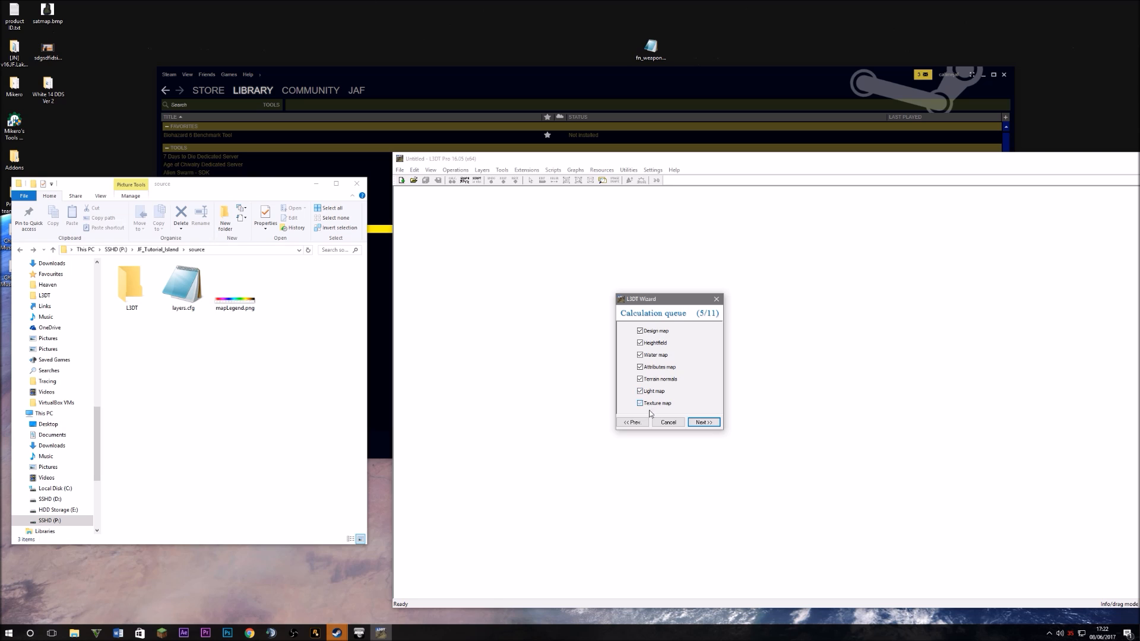
{"action": "left_click", "coordinate": [657, 404]}
Accept the default water flooding and water-table settings
{"action": "key", "text": "Return"}
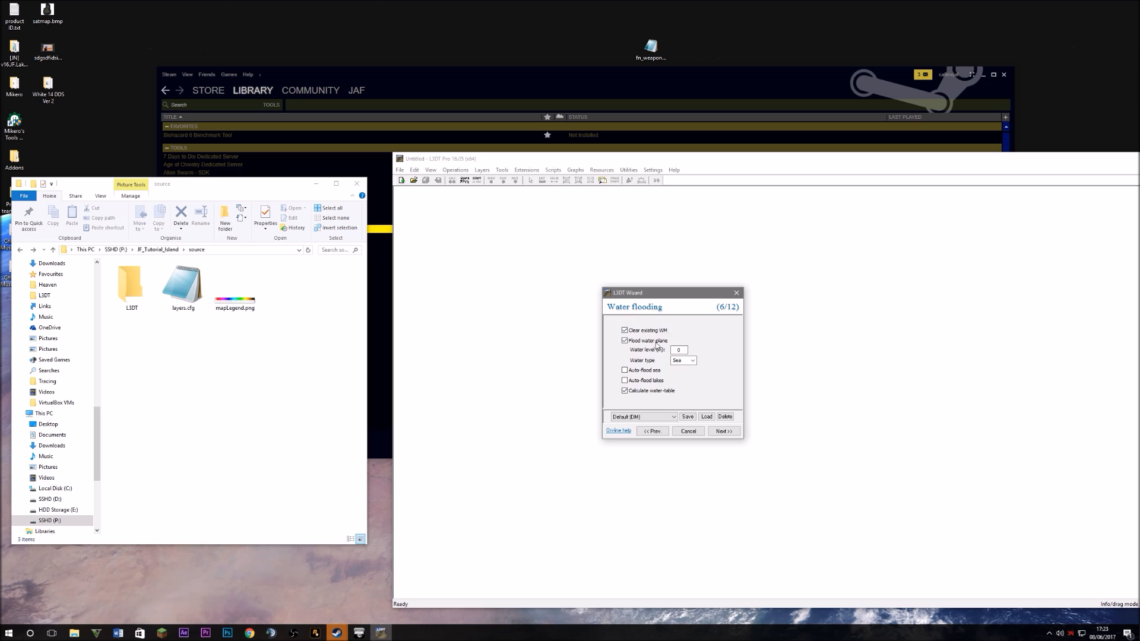
{"action": "left_click", "coordinate": [721, 432]}
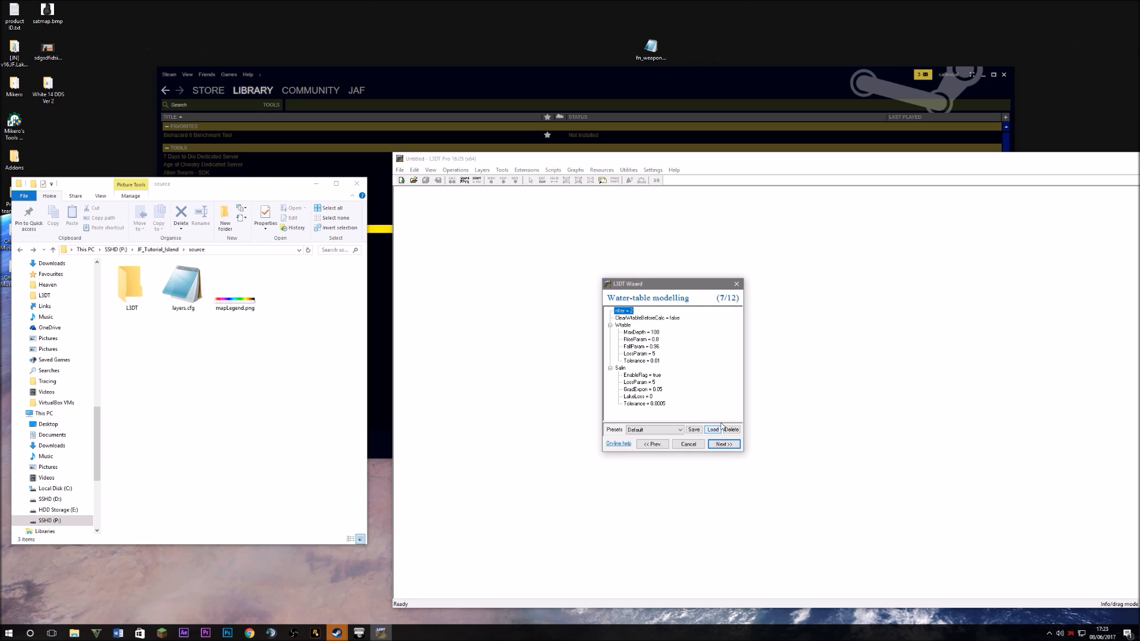
{"action": "left_click", "coordinate": [726, 442]}
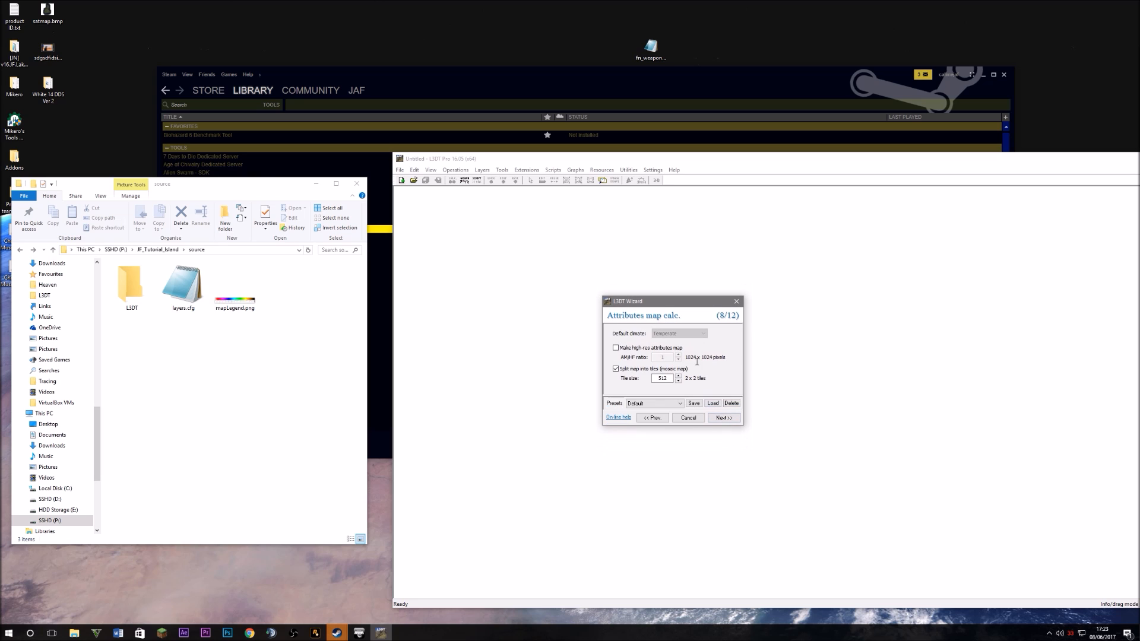
Enable the high-res attributes map with AM/HF ratio 10, giving 10240 pixels
{"action": "left_click", "coordinate": [639, 351]}
{"action": "double_click", "coordinate": [662, 357]}
{"action": "type", "text": "10"}
{"action": "mouse_move", "coordinate": [699, 358]}
{"action": "left_mouse_down"}
{"action": "mouse_move", "coordinate": [685, 356]}
{"action": "mouse_move", "coordinate": [716, 357]}
{"action": "left_mouse_up"}
{"action": "left_click", "coordinate": [705, 356]}
Confirm the 10240 × 10240 attributes and normals map sizes and move on to light mapping
{"action": "mouse_move", "coordinate": [700, 357]}
{"action": "left_mouse_down"}
{"action": "mouse_move", "coordinate": [686, 357]}
{"action": "mouse_move", "coordinate": [719, 357]}
{"action": "left_mouse_up"}
{"action": "left_click", "coordinate": [686, 357]}
{"action": "left_click", "coordinate": [720, 357]}
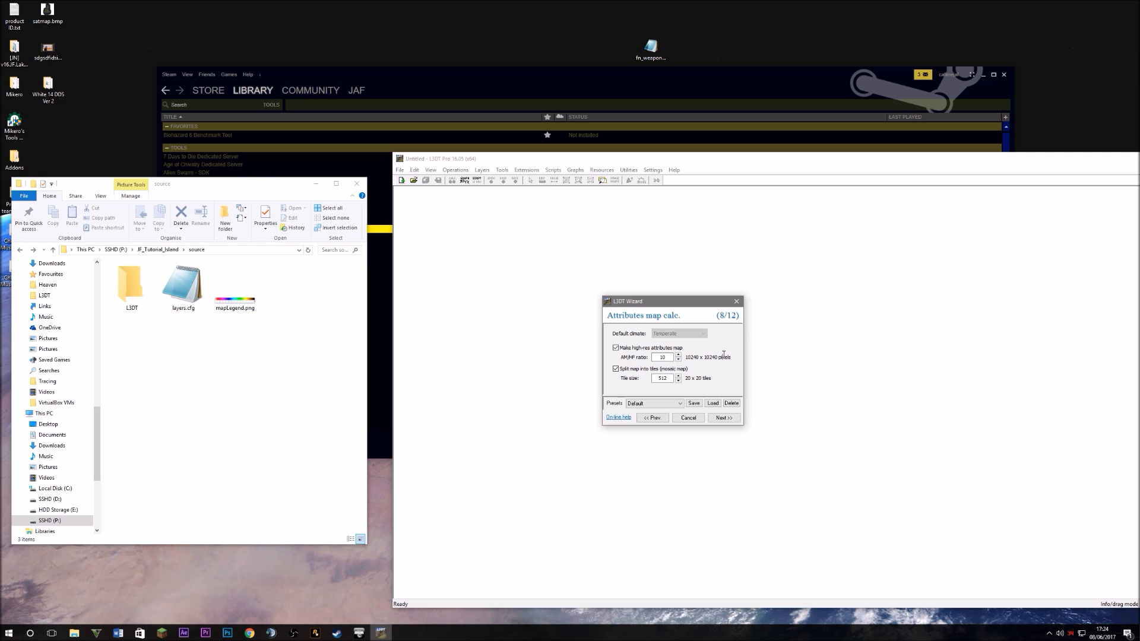
{"action": "double_click", "coordinate": [662, 357]}
{"action": "left_click_drag", "start_coordinate": [686, 357], "coordinate": [701, 357]}
{"action": "left_click", "coordinate": [724, 418]}
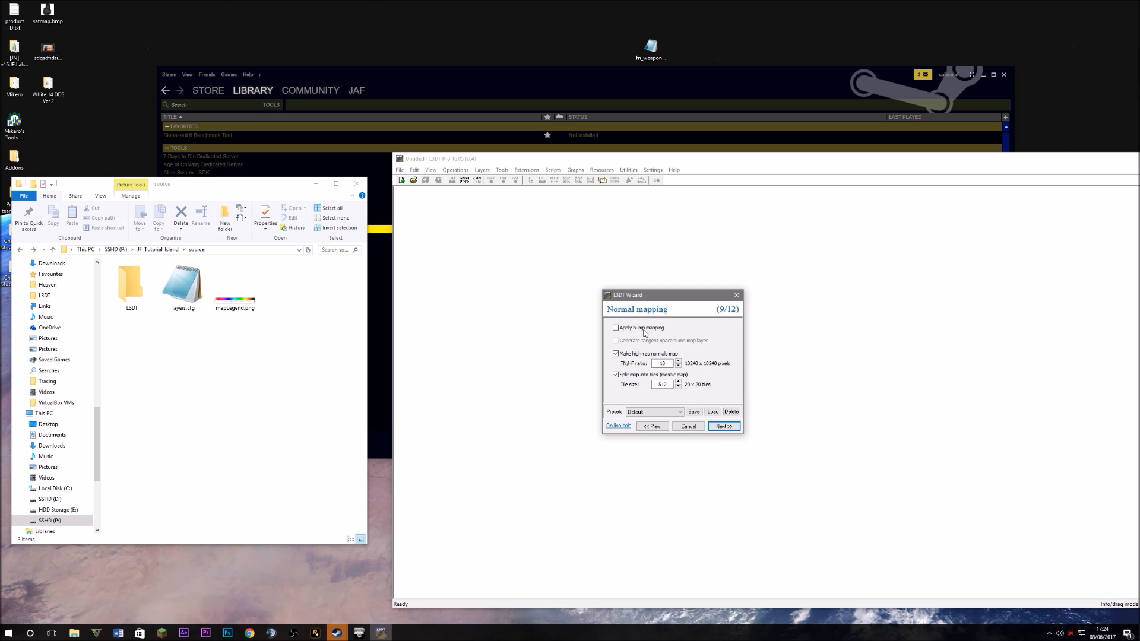
{"action": "left_click_drag", "start_coordinate": [684, 364], "coordinate": [702, 362]}
{"action": "left_click", "coordinate": [723, 427]}
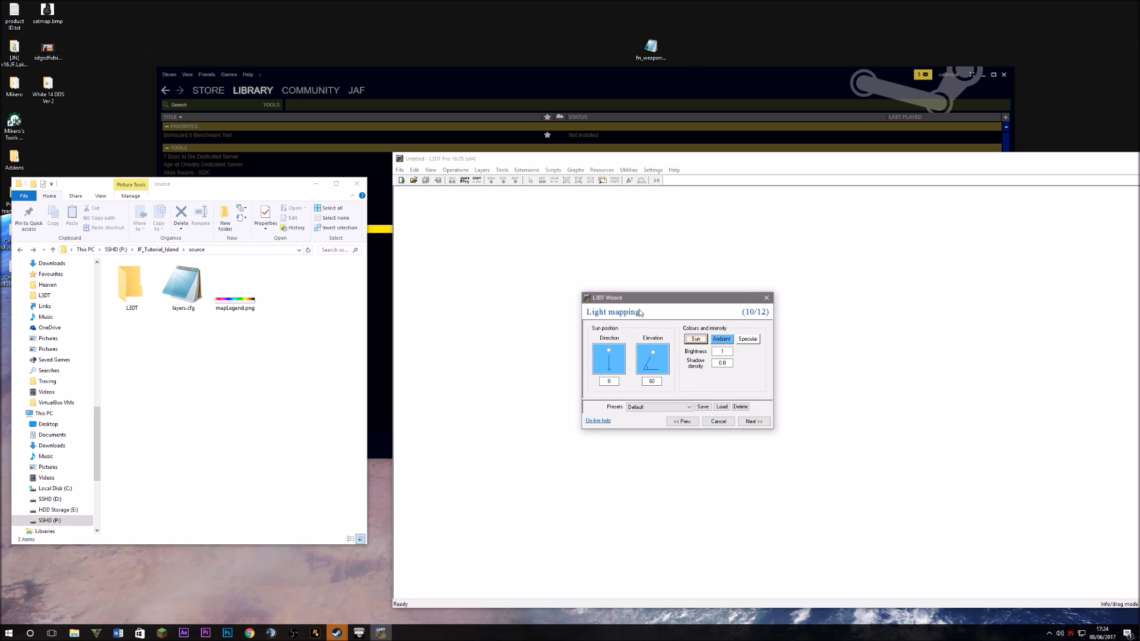
Set the light map sun direction to 160 and continue through to the texture settings
{"action": "double_click", "coordinate": [598, 381]}
{"action": "type", "text": "160"}
{"action": "left_click", "coordinate": [755, 421]}
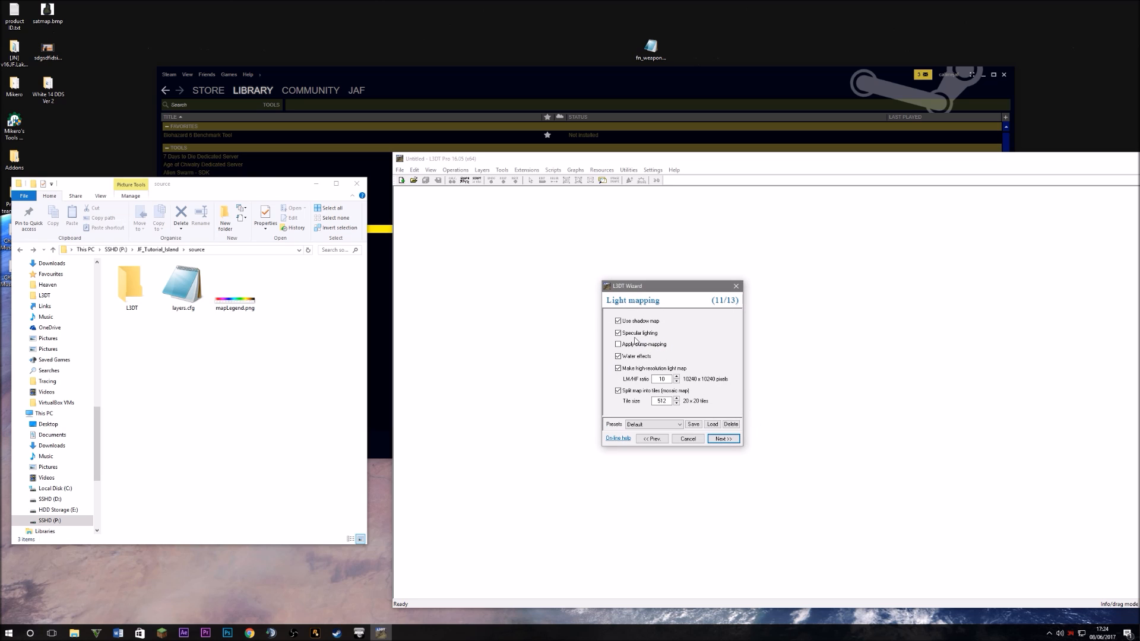
{"action": "left_click_drag", "start_coordinate": [701, 380], "coordinate": [716, 380]}
{"action": "left_click", "coordinate": [715, 381]}
{"action": "left_click", "coordinate": [723, 439]}
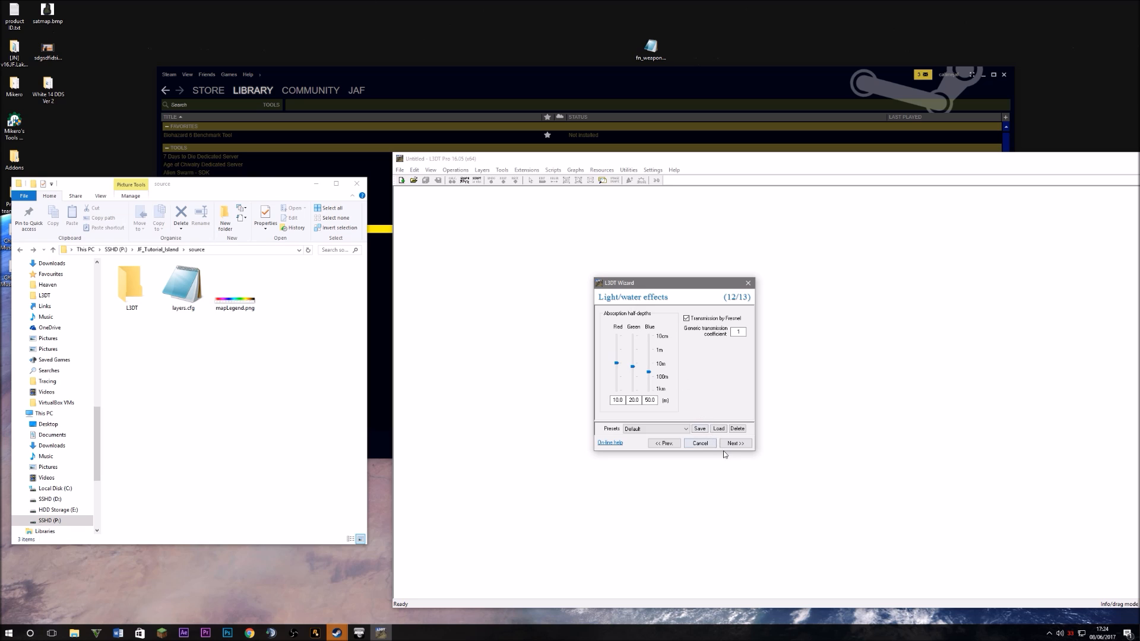
{"action": "left_click", "coordinate": [729, 444]}
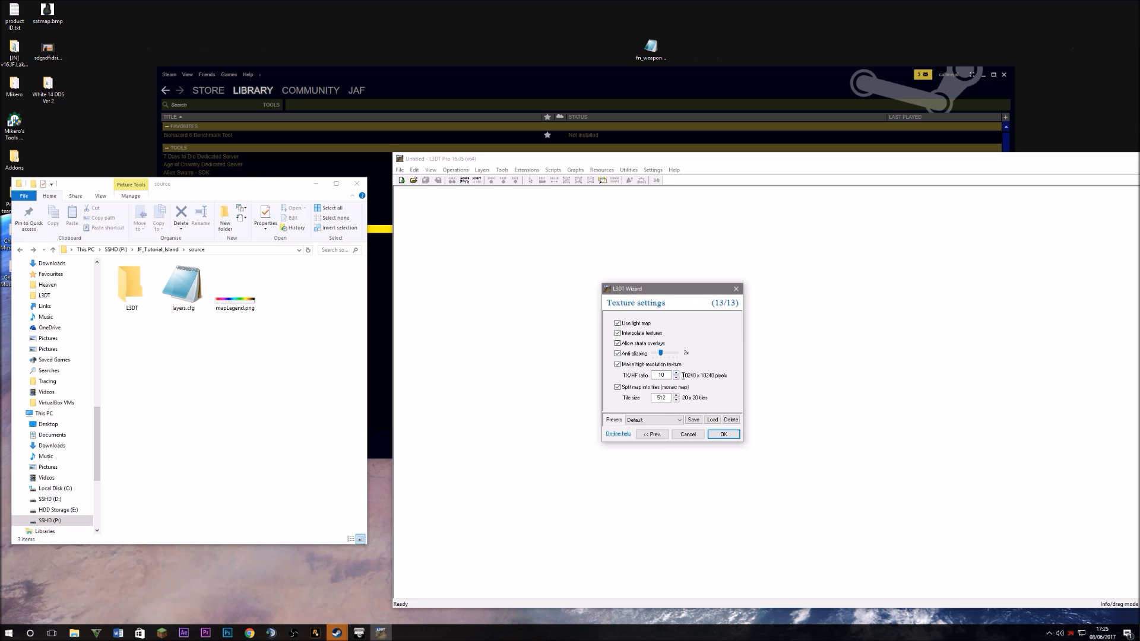
Finish the wizard and browse the save dialog to P:\JF_Tutorial_Island\source\L3DT
{"action": "left_click", "coordinate": [723, 434]}
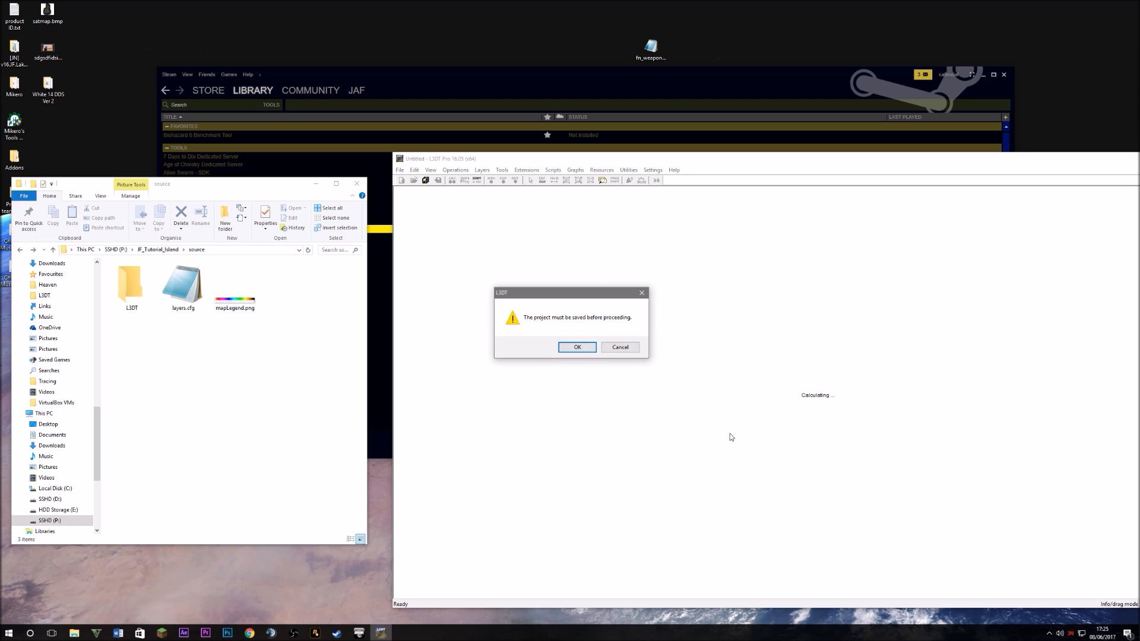
{"action": "left_click", "coordinate": [590, 348]}
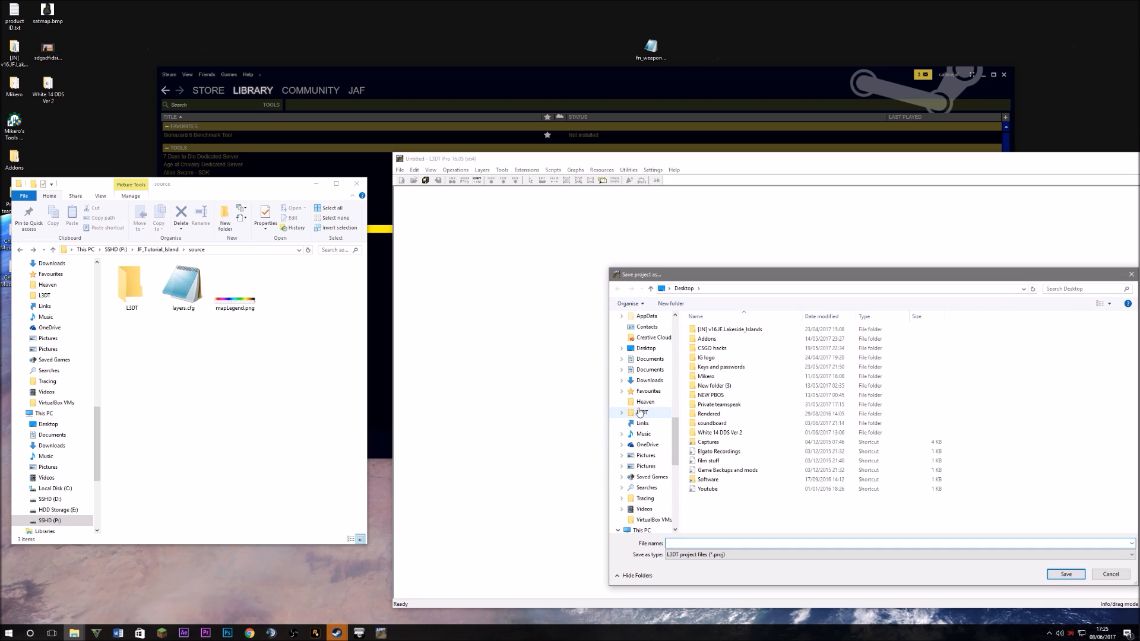
{"action": "scroll", "coordinate": [628, 525], "scroll_direction": "down", "scroll_amount": 1}
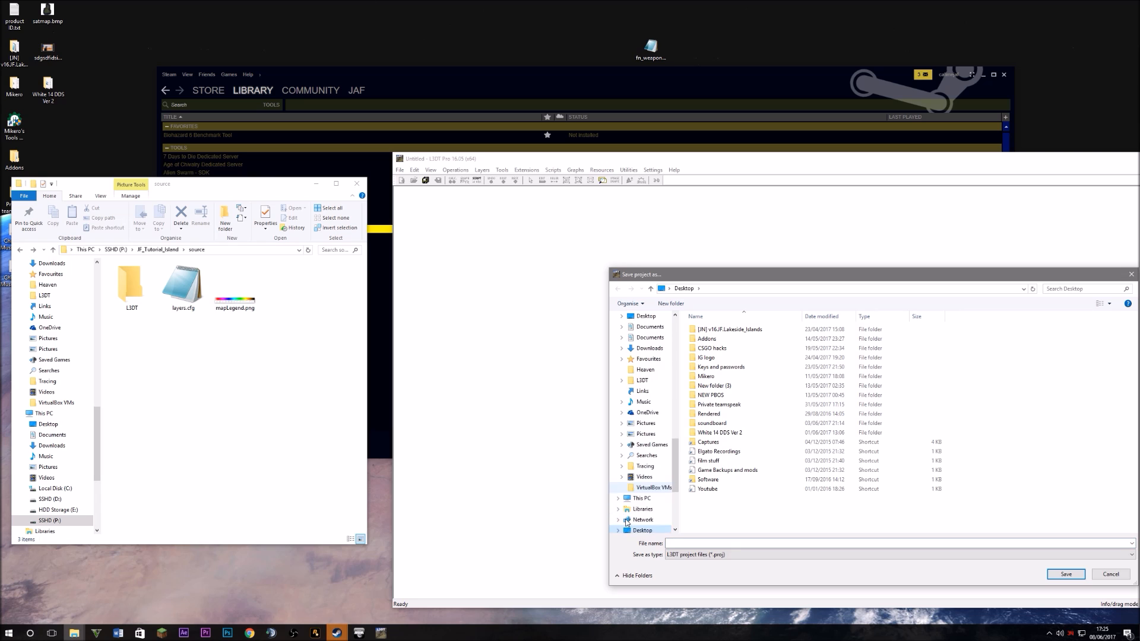
{"action": "left_click", "coordinate": [618, 499]}
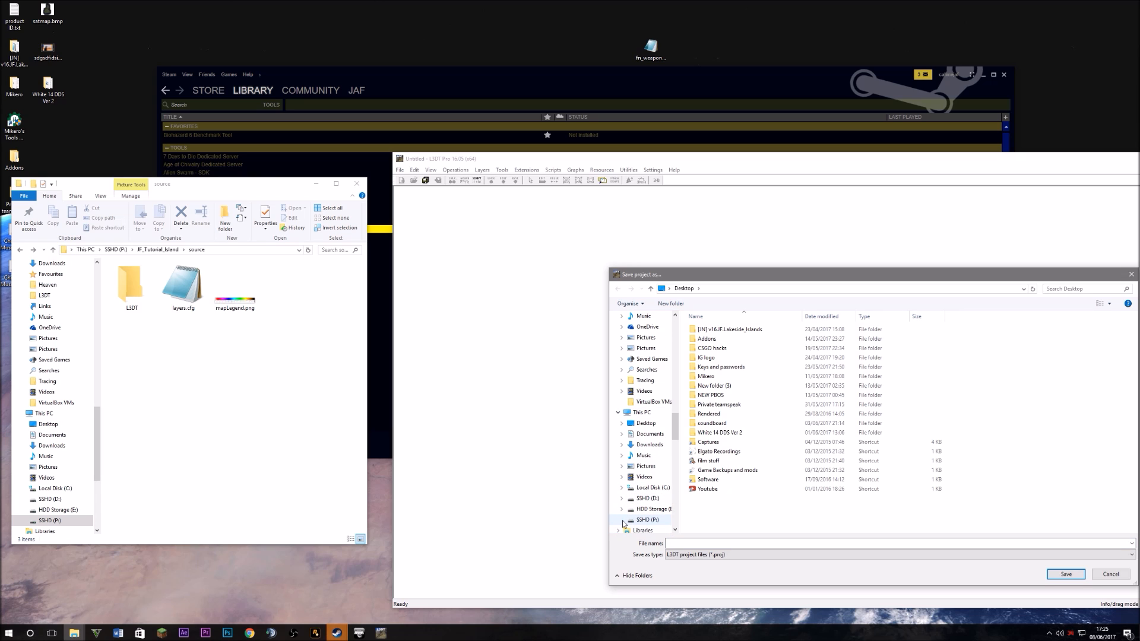
{"action": "left_click", "coordinate": [622, 521]}
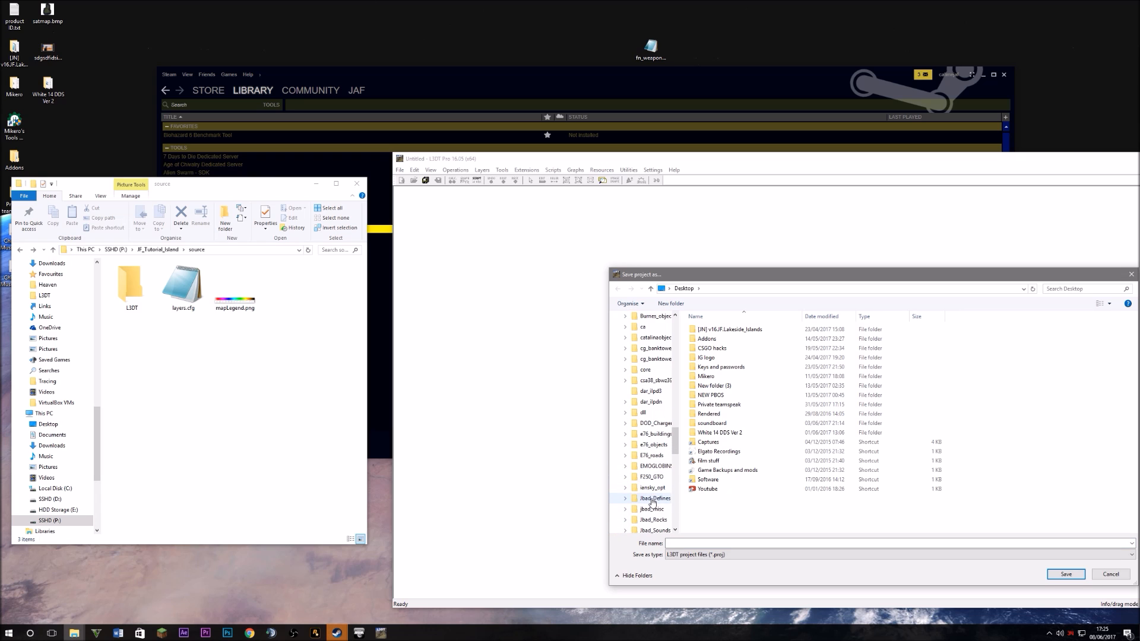
{"action": "scroll", "coordinate": [653, 502], "scroll_direction": "down", "scroll_amount": 3}
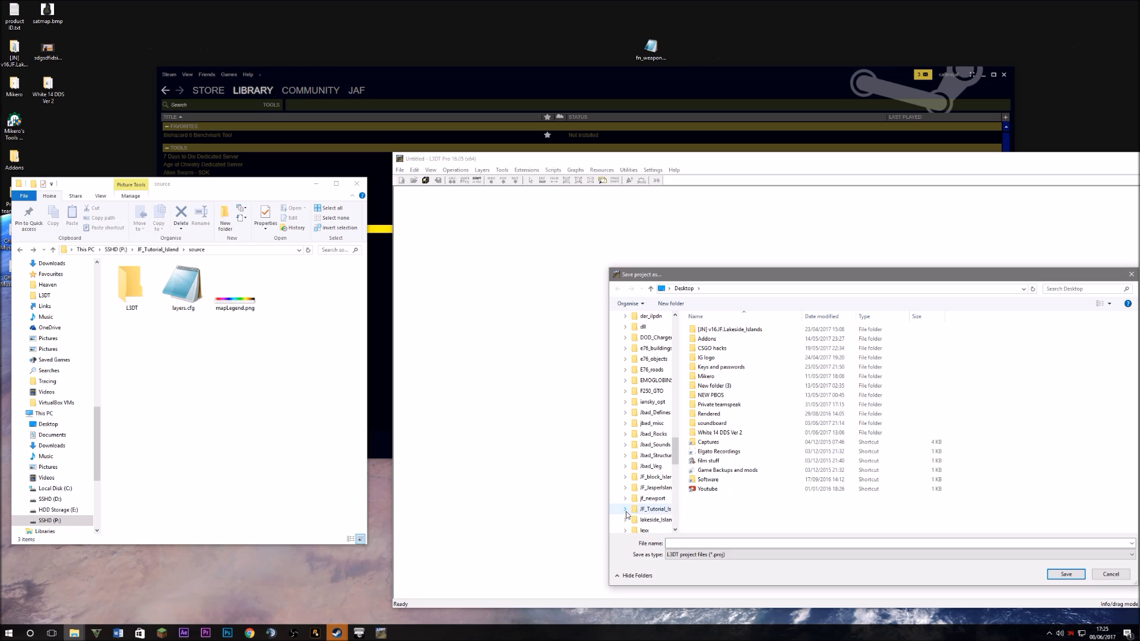
{"action": "left_click", "coordinate": [626, 514]}
{"action": "left_click", "coordinate": [629, 519]}
{"action": "left_click", "coordinate": [645, 521]}
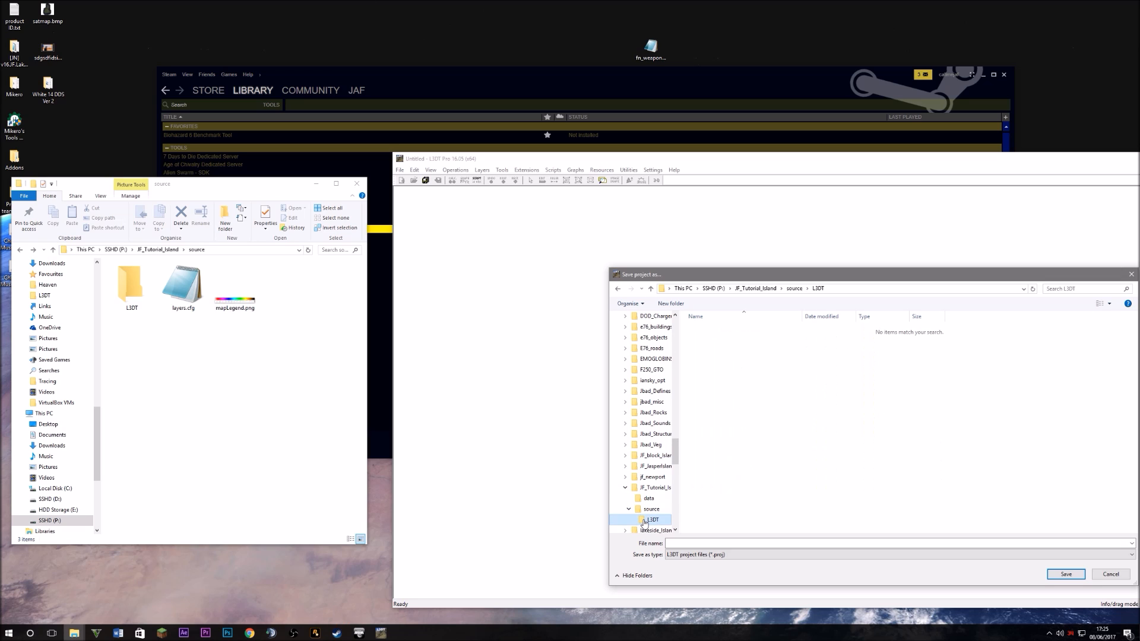
Save the project as tutisland and let the queued map calculation run
{"action": "left_click", "coordinate": [681, 544]}
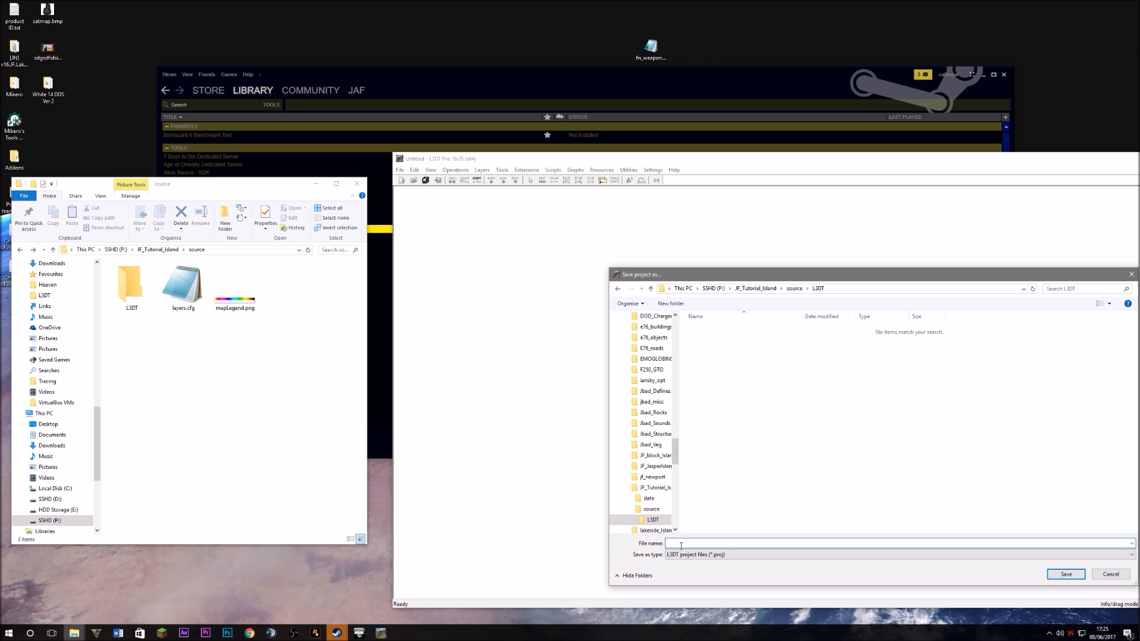
{"action": "type", "text": "tutisland"}
{"action": "left_click", "coordinate": [1066, 574]}
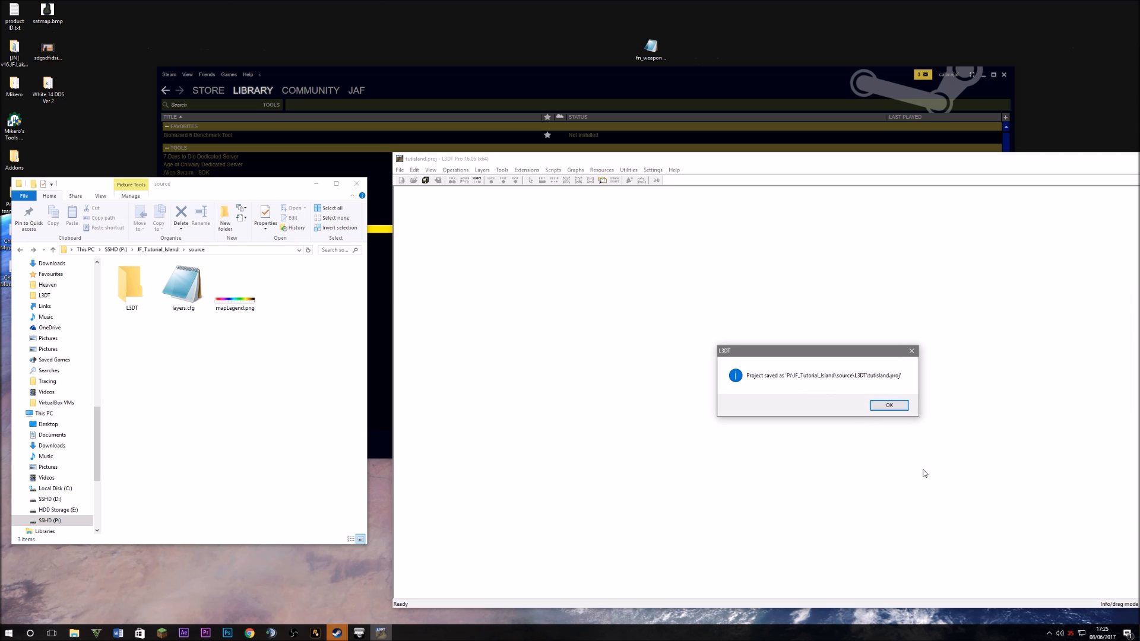
{"action": "left_click", "coordinate": [889, 406]}
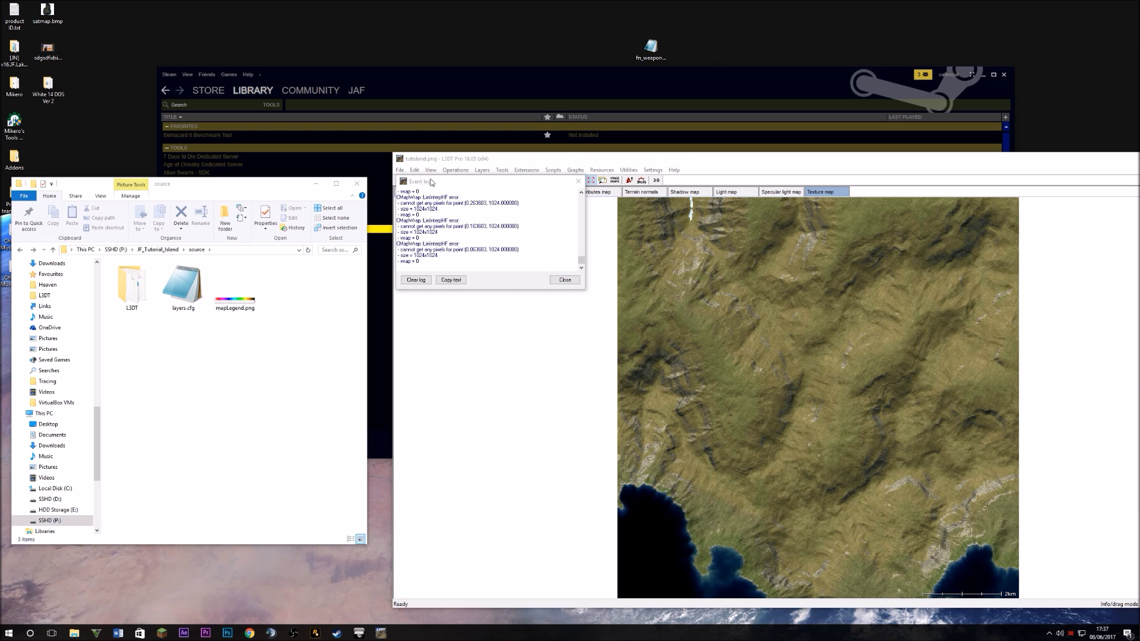
Zoom into the finished island texture map, pan across it, then zoom back out
{"action": "left_click_drag", "start_coordinate": [433, 182], "coordinate": [210, 289]}
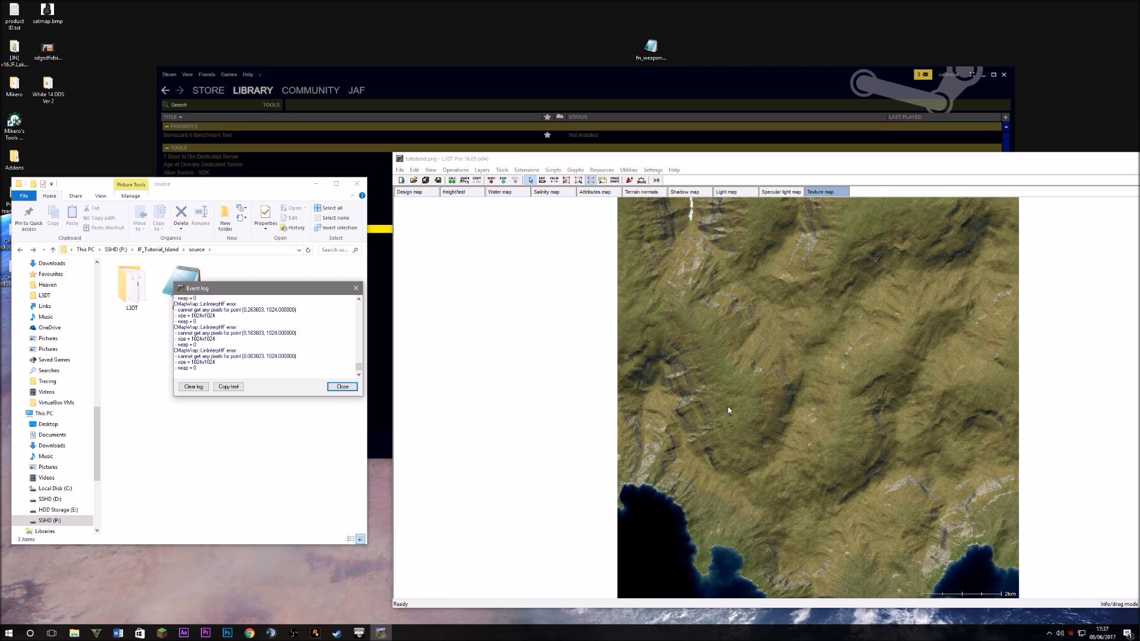
{"action": "scroll", "coordinate": [767, 525], "scroll_direction": "up", "scroll_amount": 2}
{"action": "scroll", "coordinate": [763, 516], "scroll_direction": "up", "scroll_amount": 2}
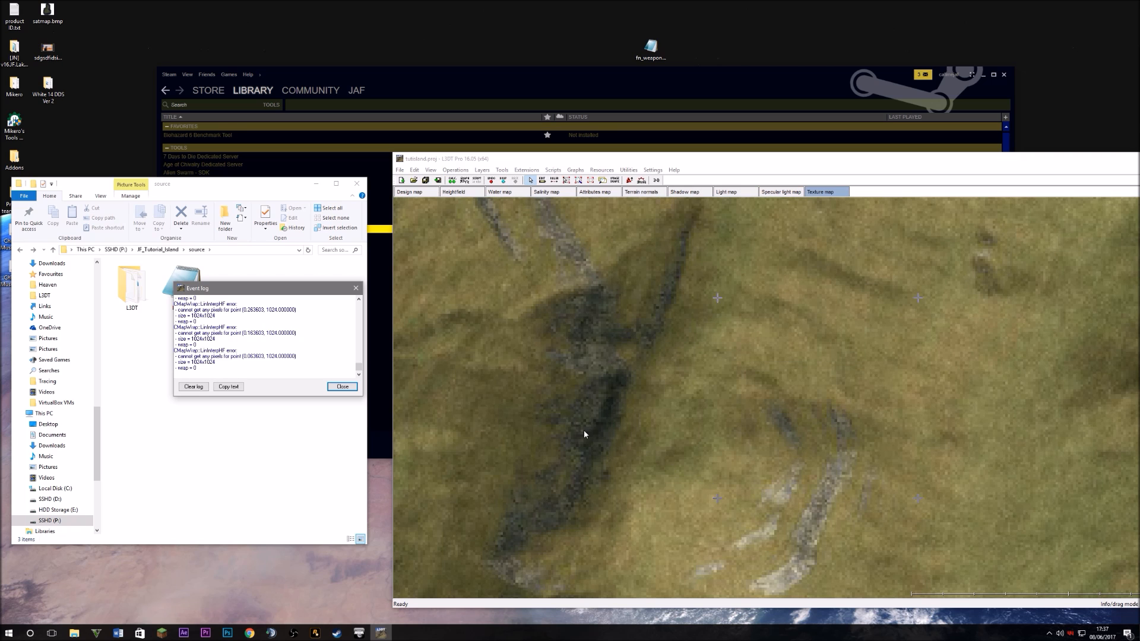
{"action": "scroll", "coordinate": [584, 430], "scroll_direction": "up", "scroll_amount": 1}
{"action": "left_click_drag", "start_coordinate": [509, 420], "coordinate": [767, 463]}
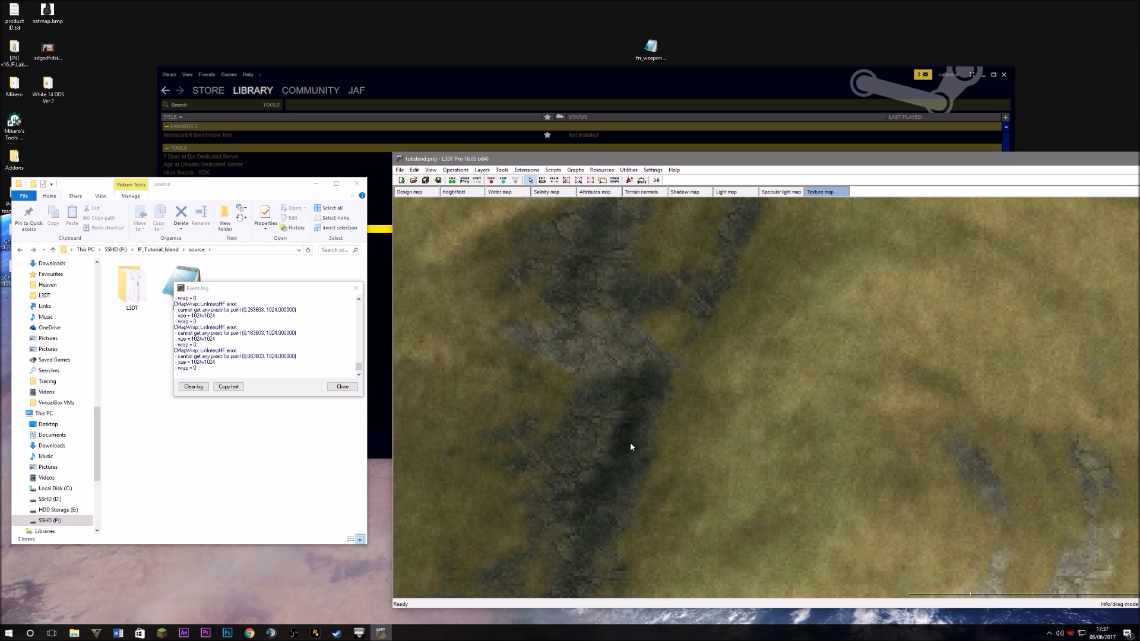
{"action": "scroll", "coordinate": [629, 443], "scroll_direction": "down", "scroll_amount": 3}
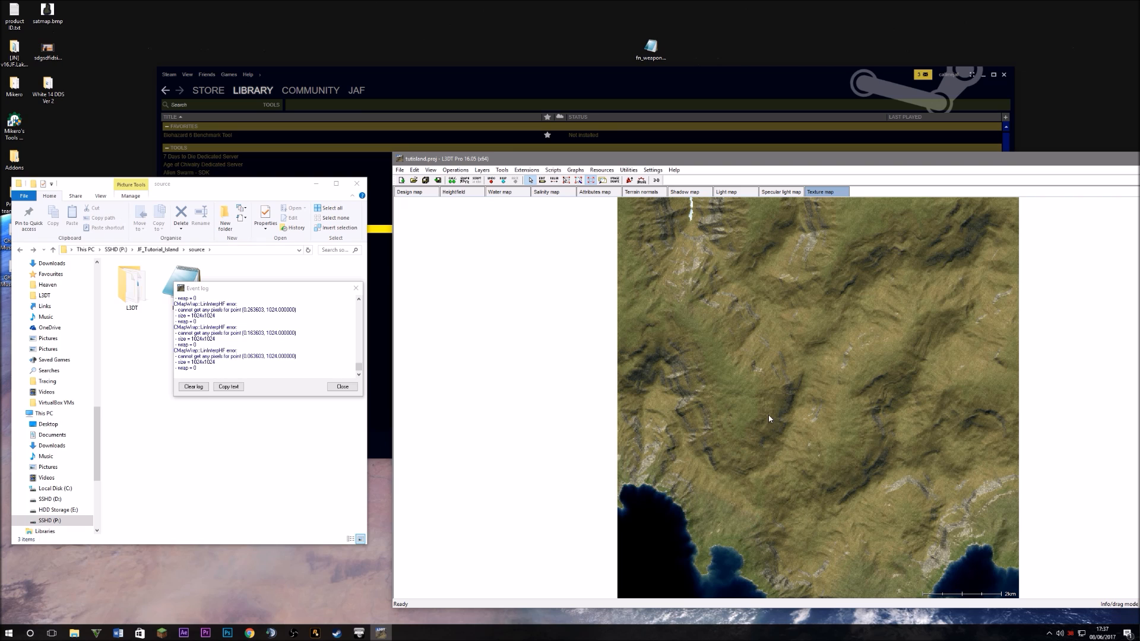
Close the event log and bring up the Texture map layer's actions
{"action": "left_click_drag", "start_coordinate": [252, 294], "coordinate": [490, 309]}
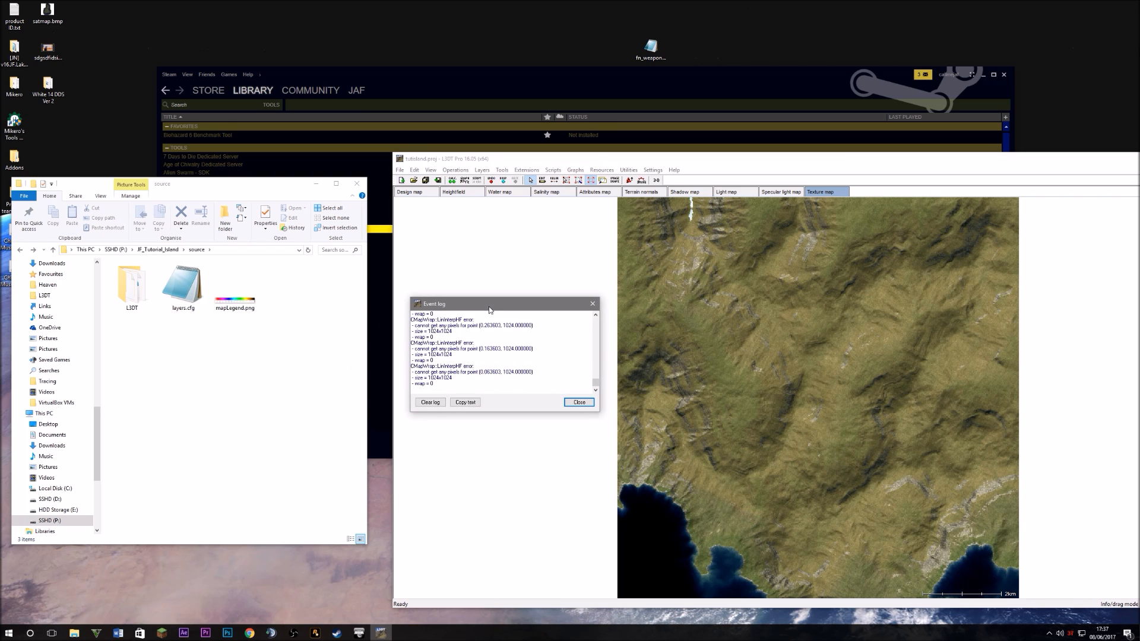
{"action": "left_click", "coordinate": [578, 403]}
{"action": "right_click", "coordinate": [815, 193]}
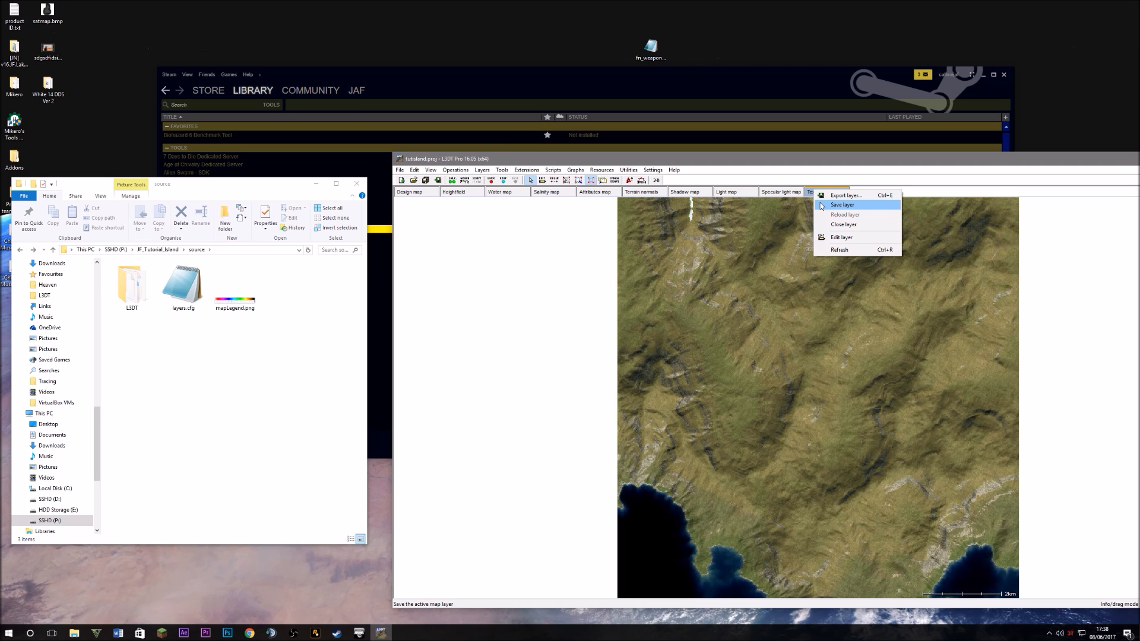
Close the existing Texture map layer and remove its saved file from the project
{"action": "left_click", "coordinate": [810, 178]}
{"action": "right_click", "coordinate": [826, 194]}
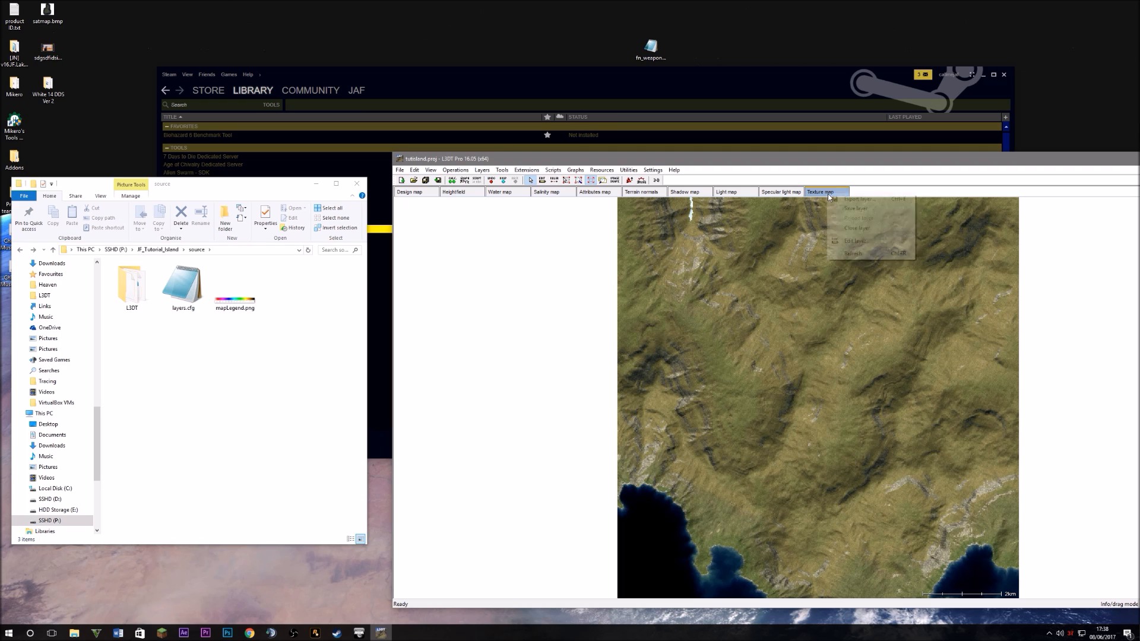
{"action": "left_click", "coordinate": [855, 228]}
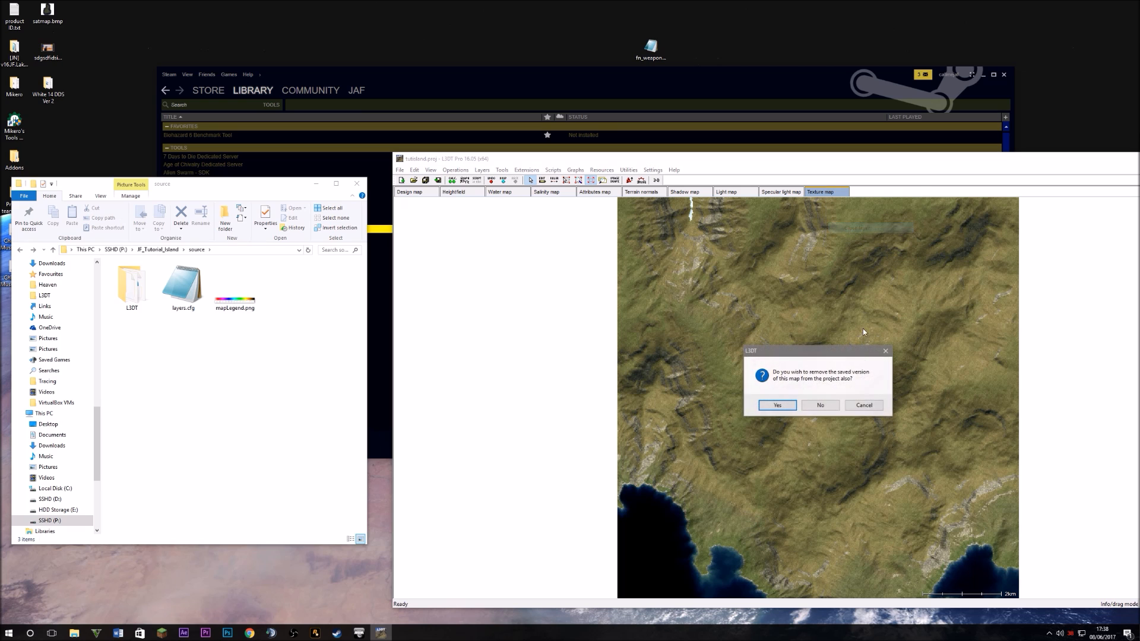
{"action": "left_click", "coordinate": [777, 405]}
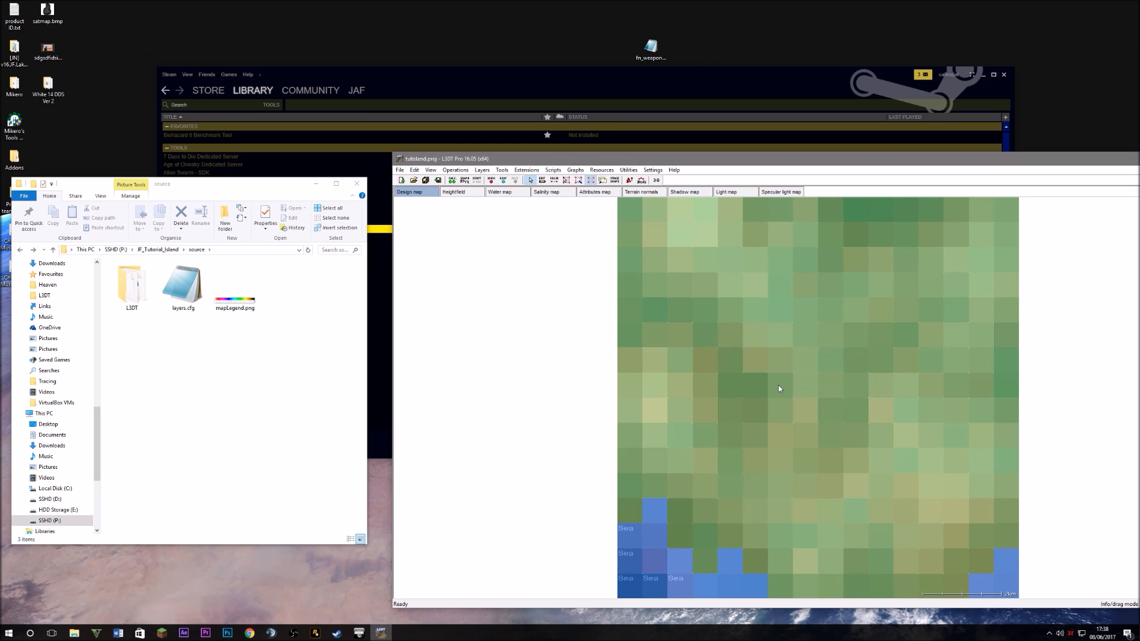
Generate a new texture map using the 'Aaron recommends' preset
{"action": "left_click", "coordinate": [452, 170]}
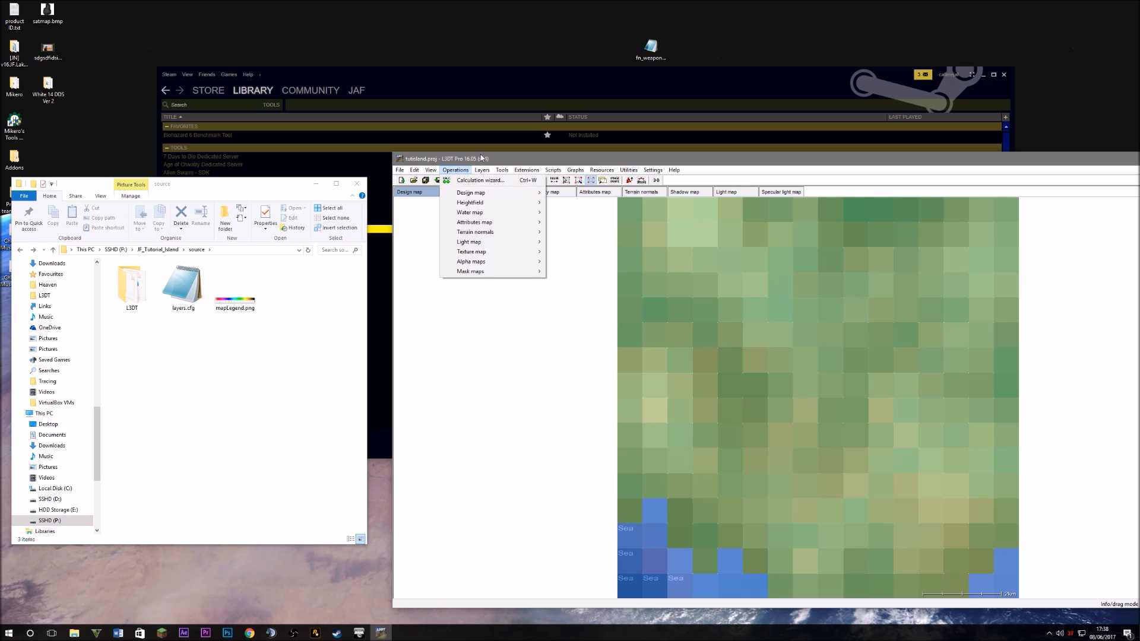
{"action": "mouse_move", "coordinate": [445, 169]}
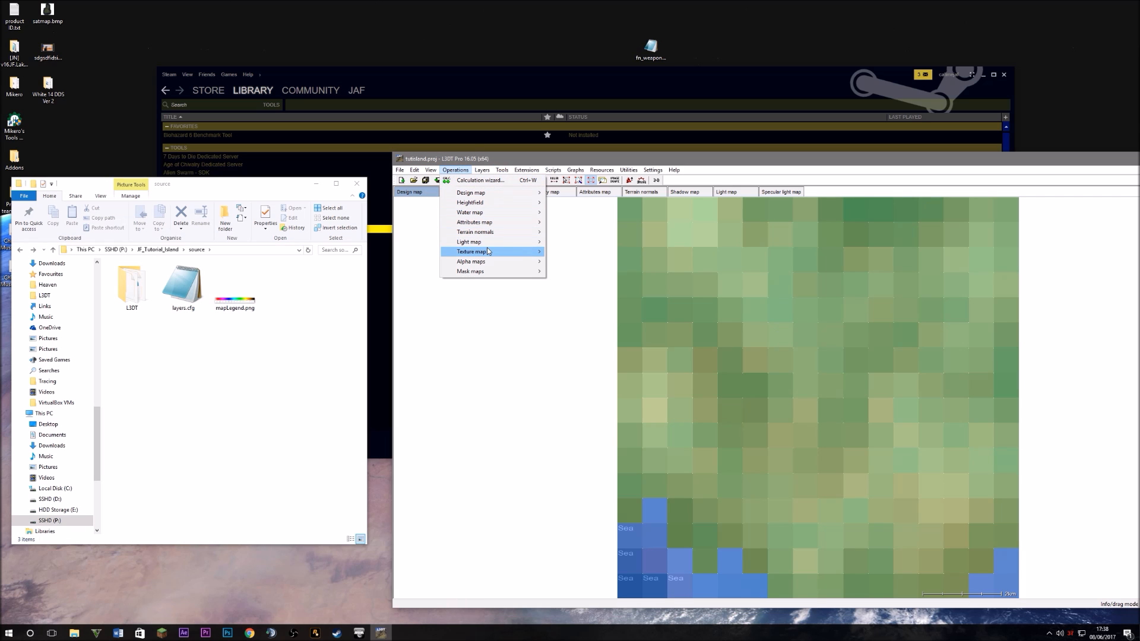
{"action": "mouse_move", "coordinate": [471, 252]}
{"action": "left_click", "coordinate": [581, 253]}
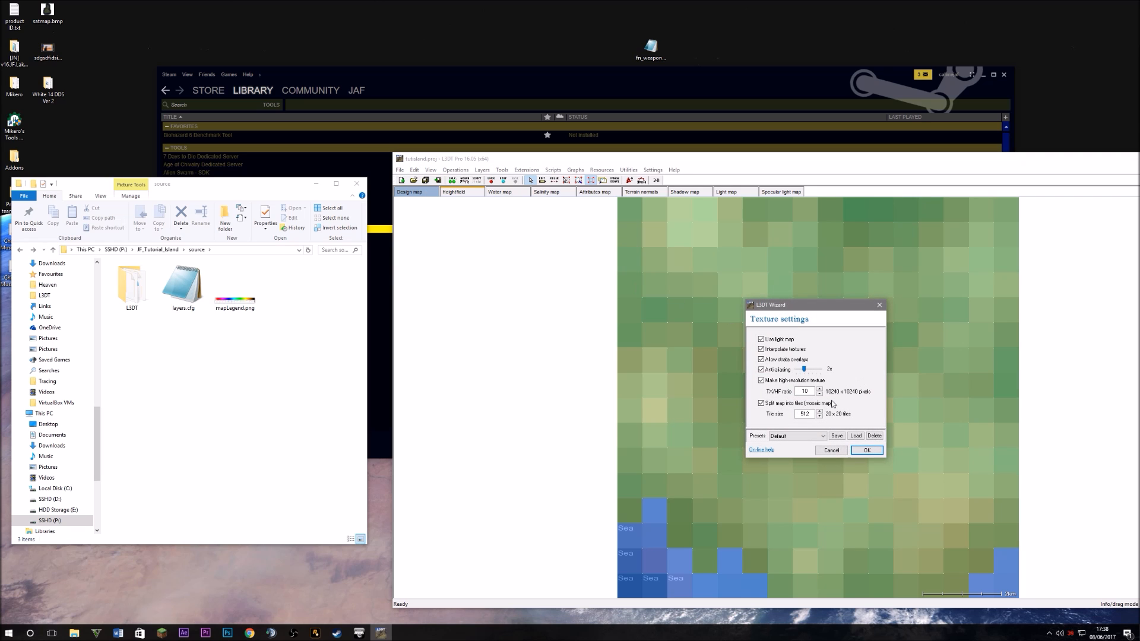
{"action": "left_click", "coordinate": [802, 436]}
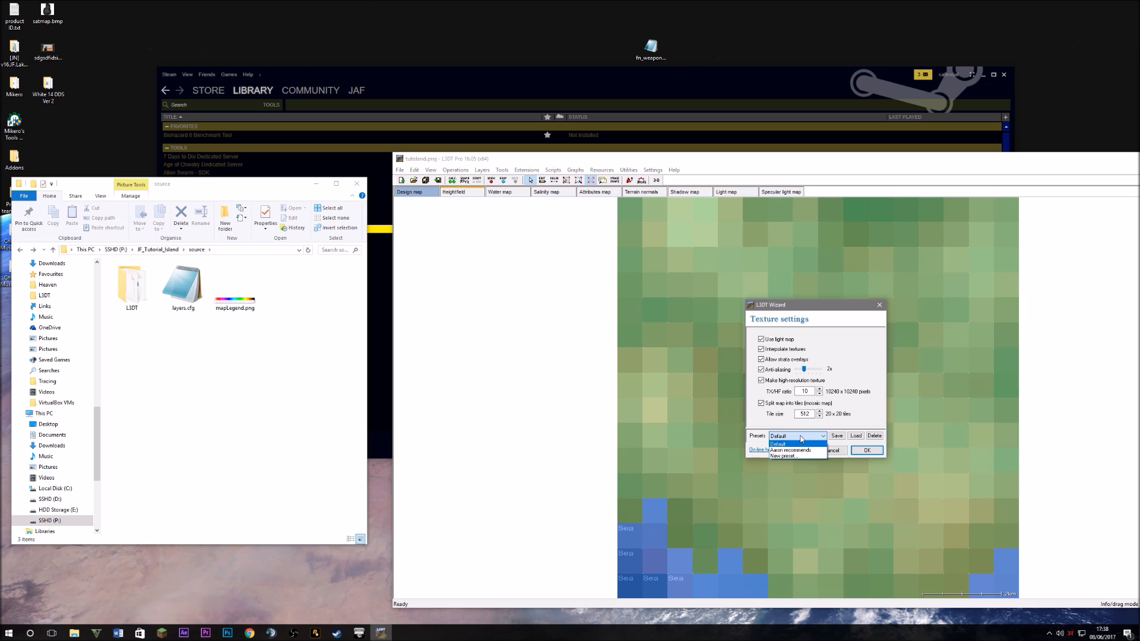
{"action": "left_click", "coordinate": [796, 450]}
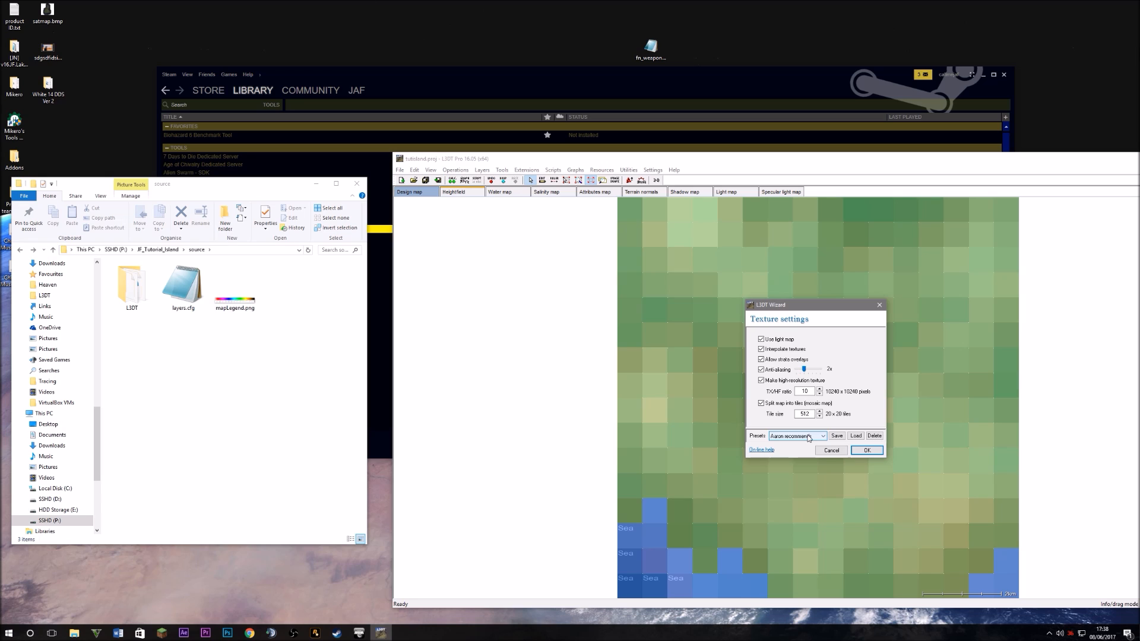
{"action": "left_click", "coordinate": [867, 451]}
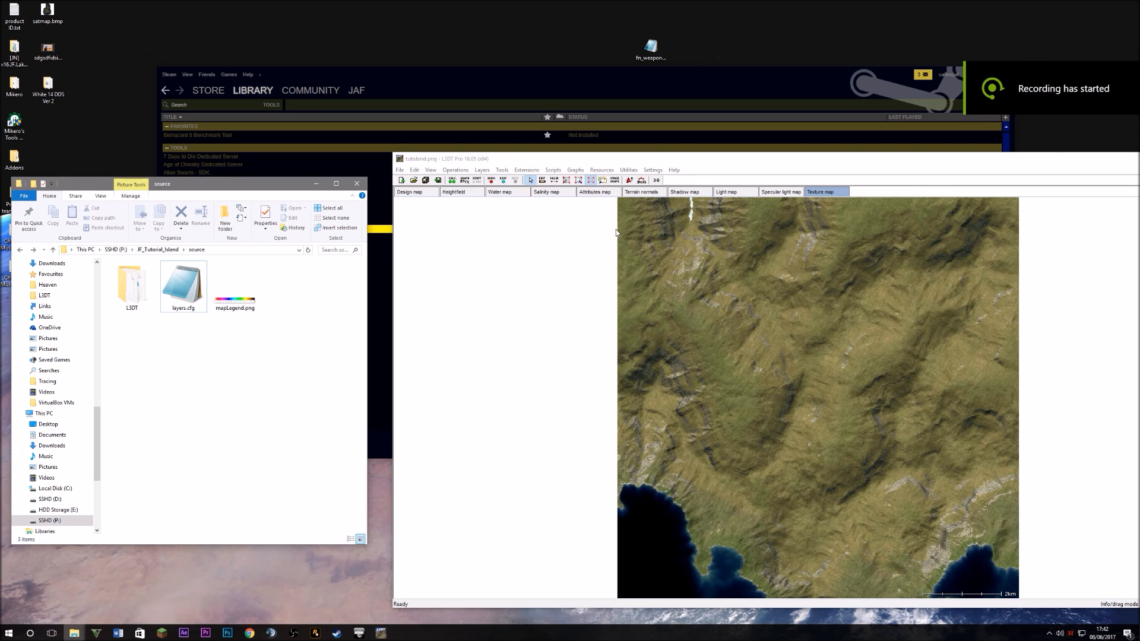
Save the project so the regenerated texture map's mosaic tiles are written to disk
{"action": "left_click_drag", "start_coordinate": [652, 159], "coordinate": [443, 129]}
{"action": "left_click", "coordinate": [190, 140]}
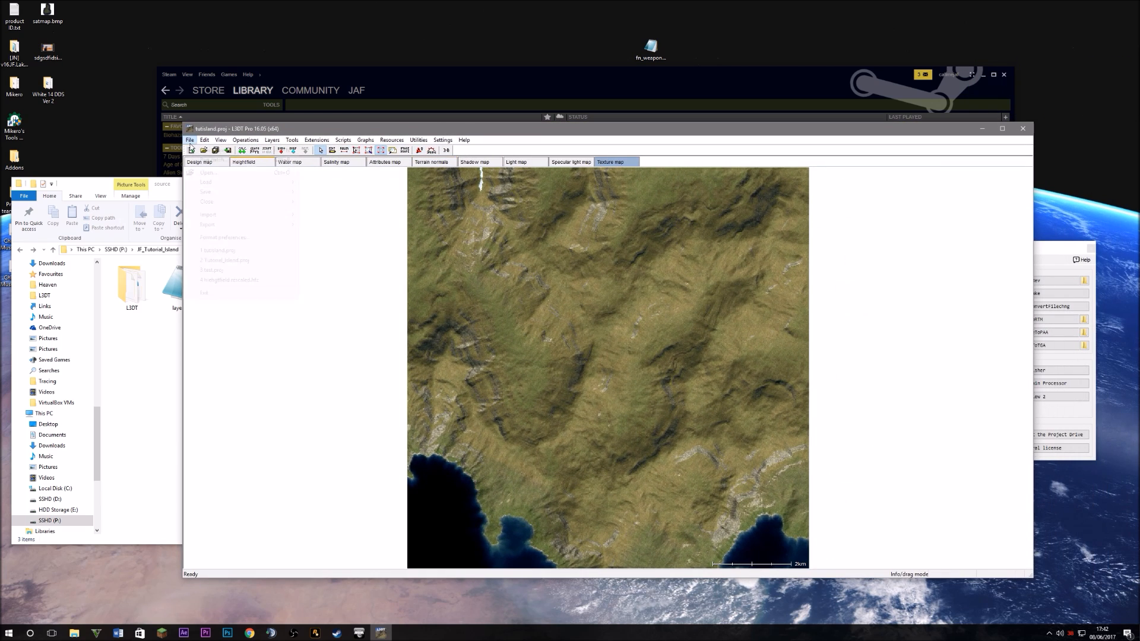
{"action": "mouse_move", "coordinate": [217, 191]}
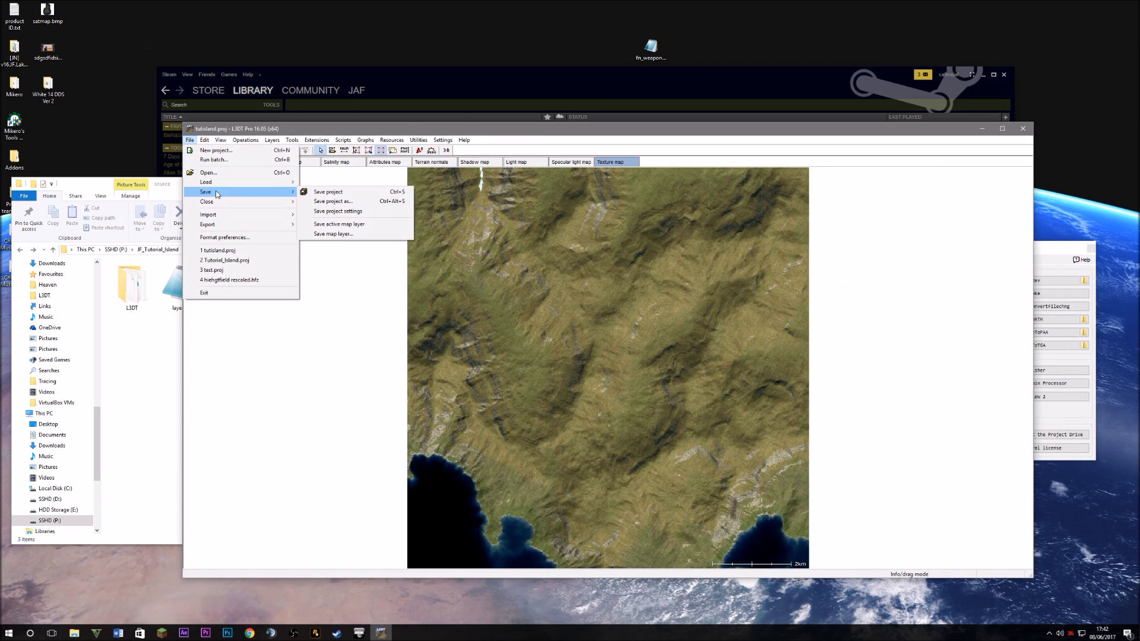
{"action": "left_click", "coordinate": [327, 192]}
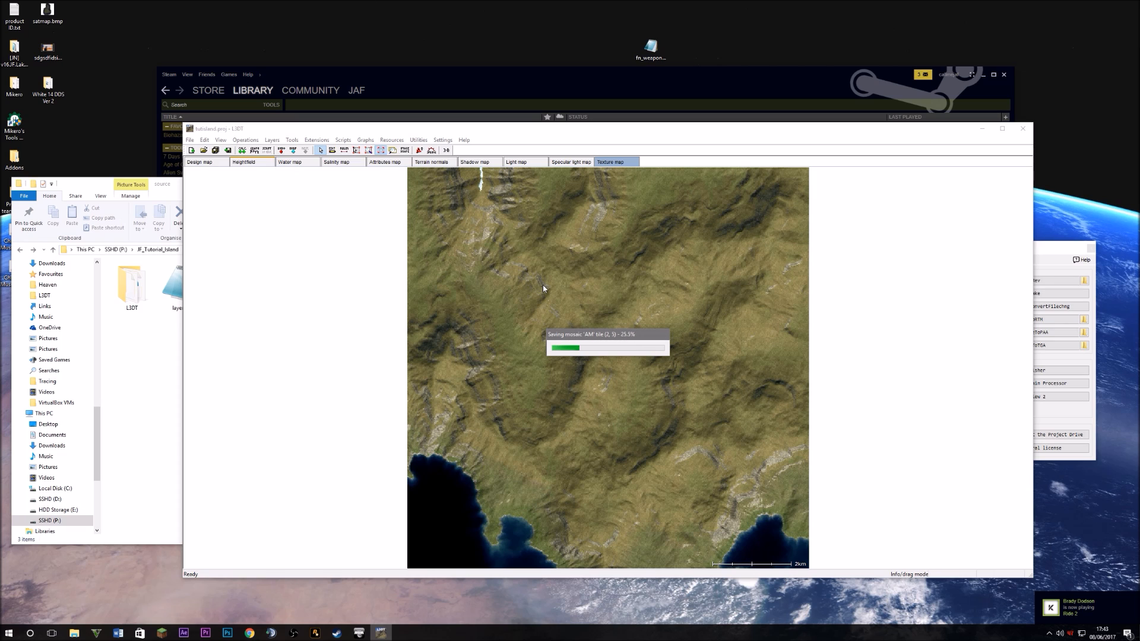
{"action": "left_click", "coordinate": [245, 140]}
Start alpha map generation and check the legend colours and gdt_greengrass class in layers.cfg
{"action": "mouse_move", "coordinate": [276, 233]}
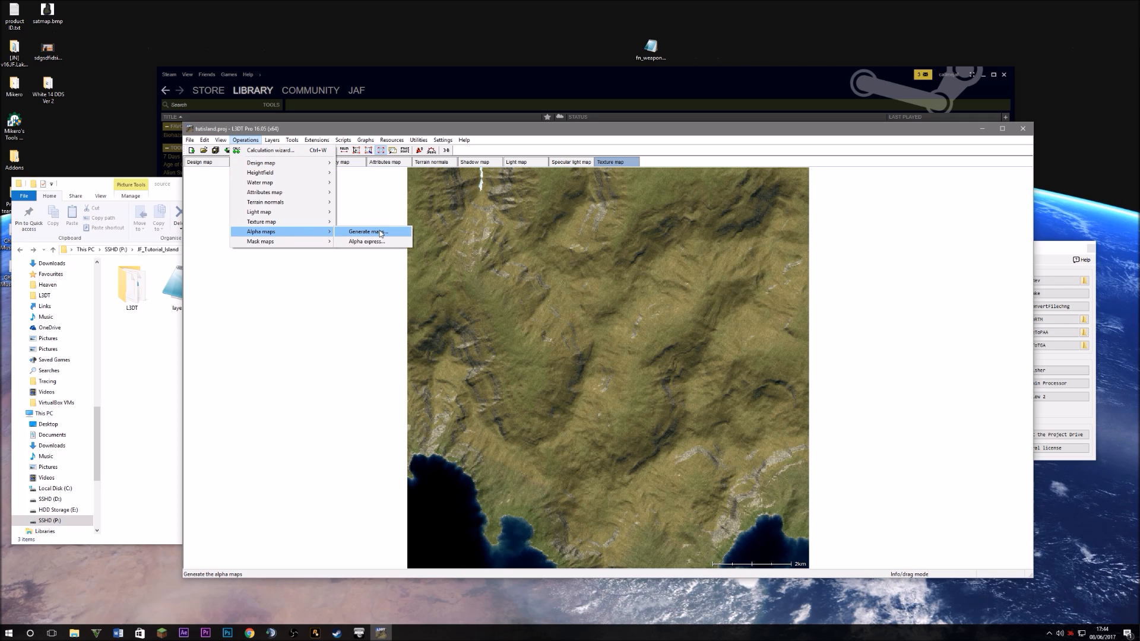
{"action": "left_click", "coordinate": [380, 233]}
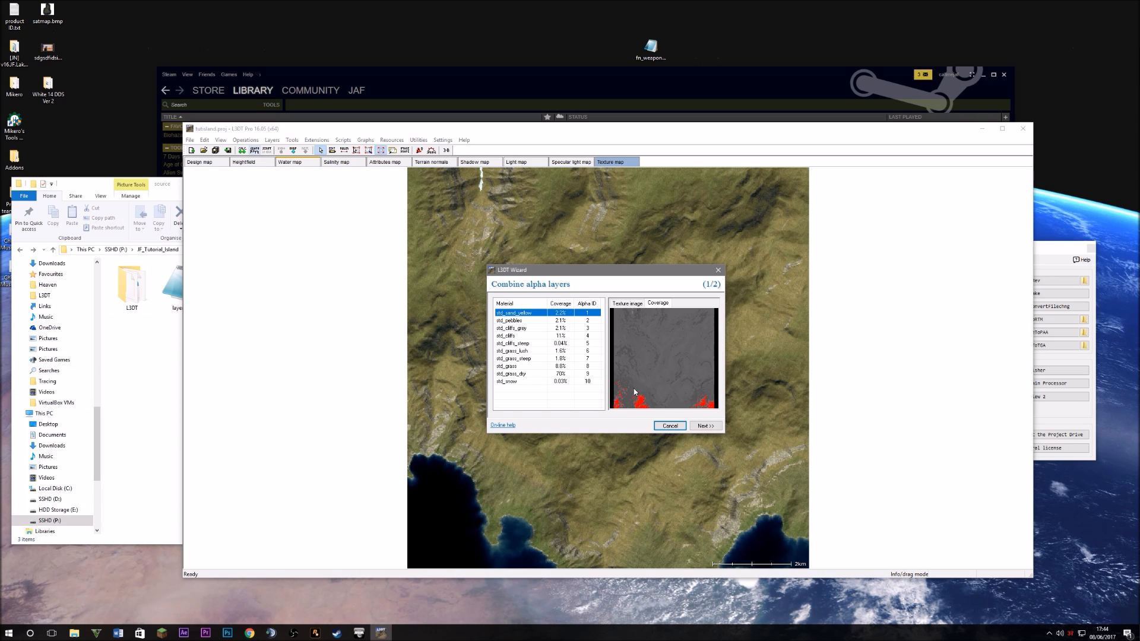
{"action": "double_click", "coordinate": [169, 294]}
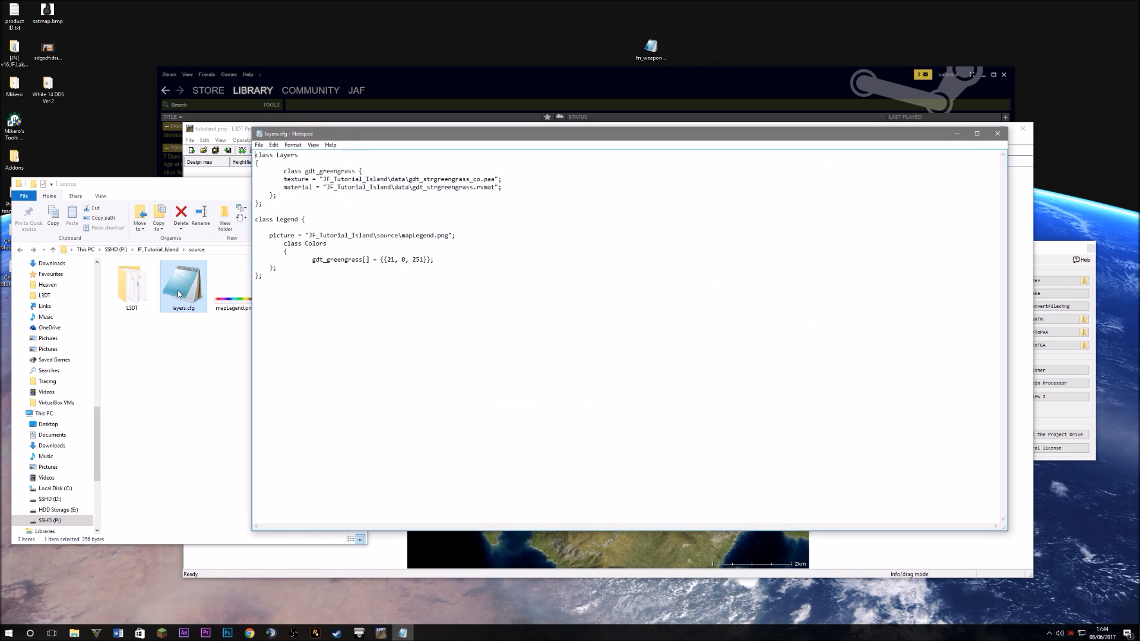
{"action": "left_click_drag", "start_coordinate": [424, 259], "coordinate": [387, 260]}
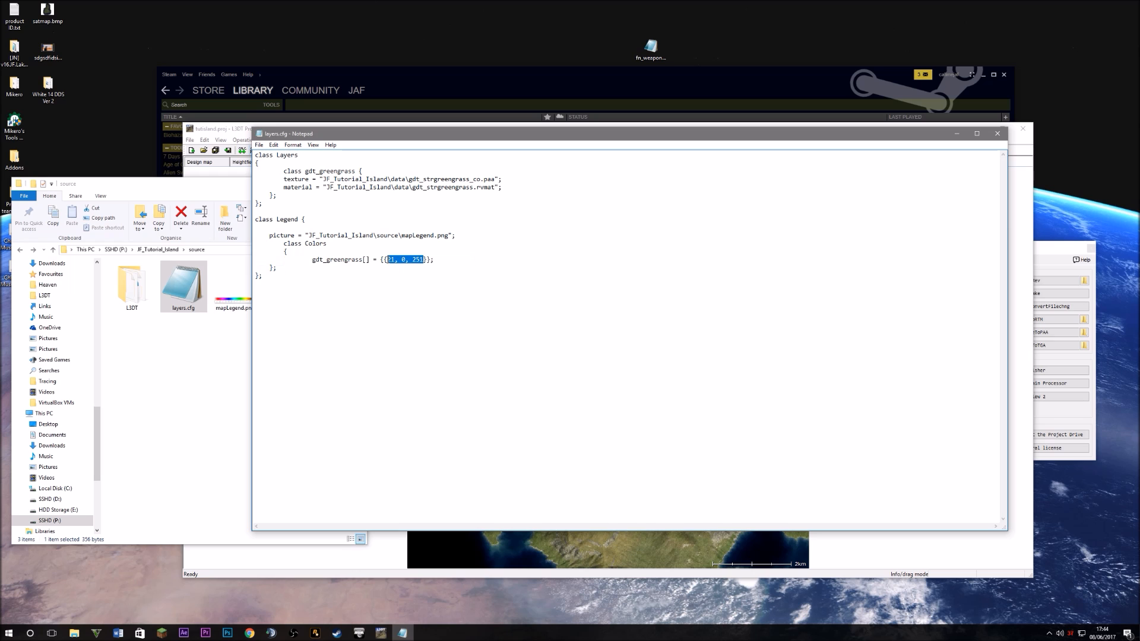
{"action": "left_click", "coordinate": [298, 187]}
{"action": "left_click_drag", "start_coordinate": [291, 173], "coordinate": [567, 207]}
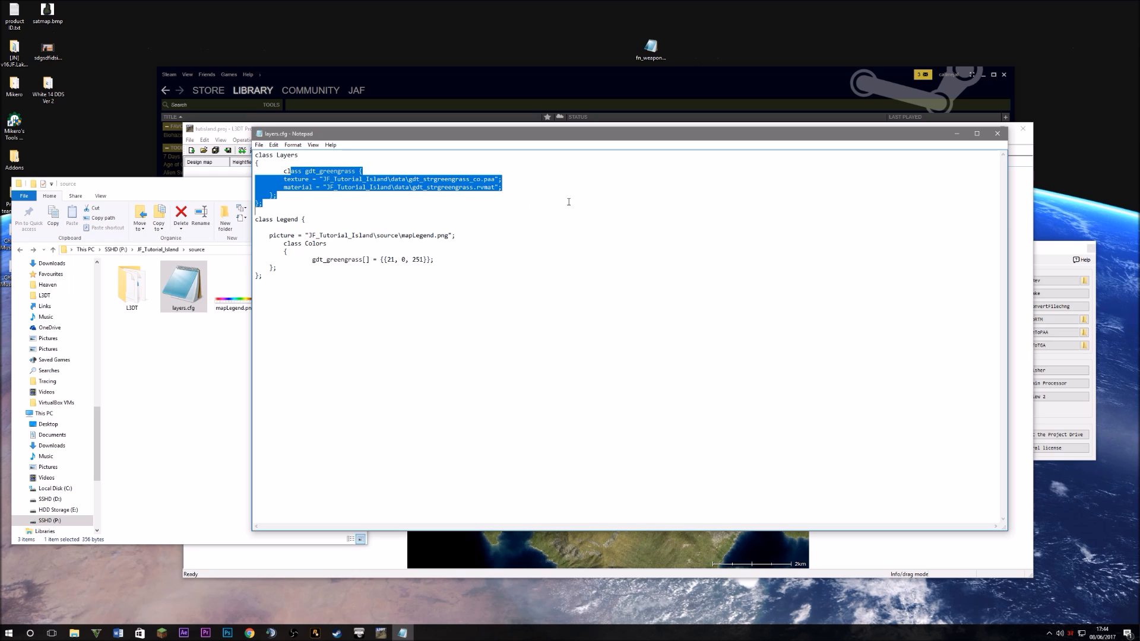
{"action": "left_click", "coordinate": [568, 202]}
{"action": "left_click", "coordinate": [1003, 136]}
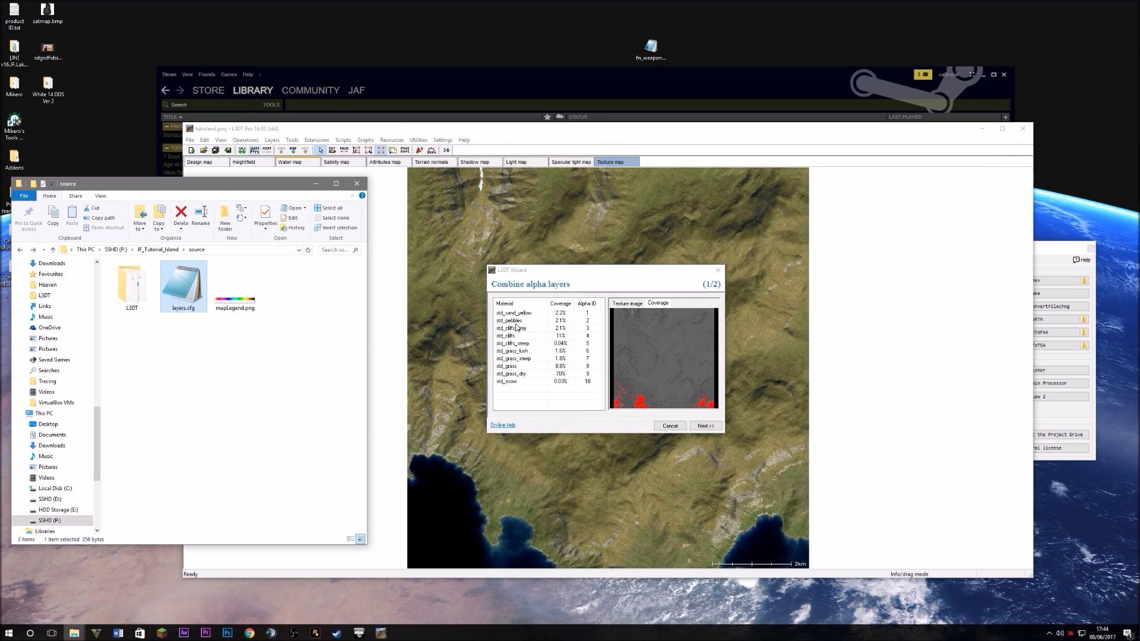
Preview the terrain coverage of each material from std_sand_yellow through std_snow
{"action": "left_click", "coordinate": [514, 358]}
{"action": "left_click", "coordinate": [514, 324]}
{"action": "left_click", "coordinate": [514, 336]}
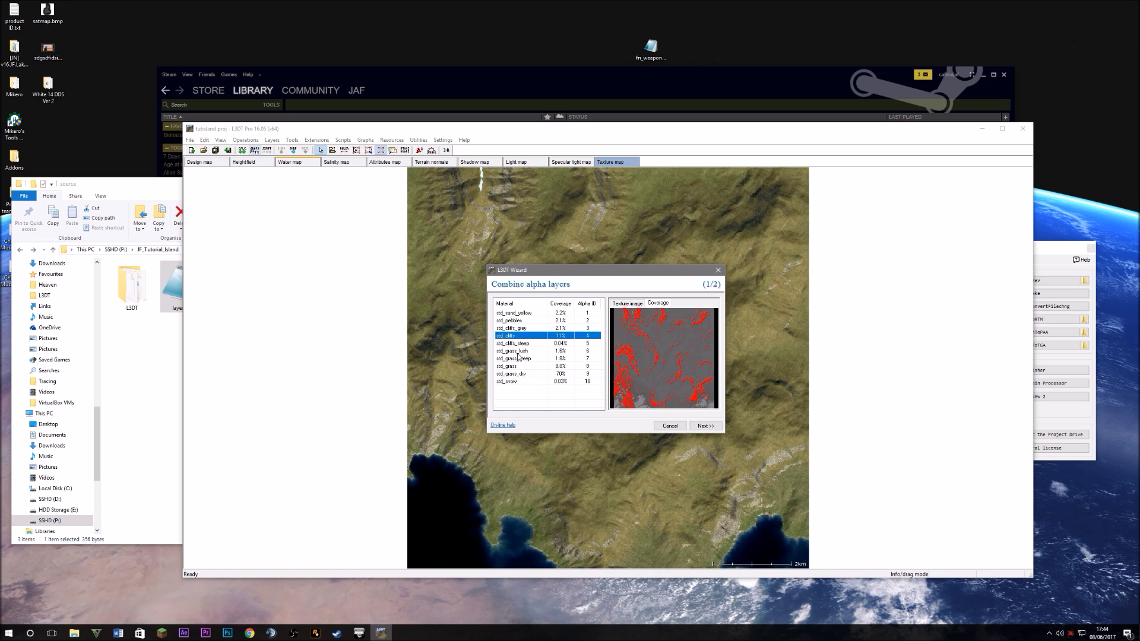
{"action": "left_click", "coordinate": [515, 350]}
{"action": "left_click", "coordinate": [518, 367]}
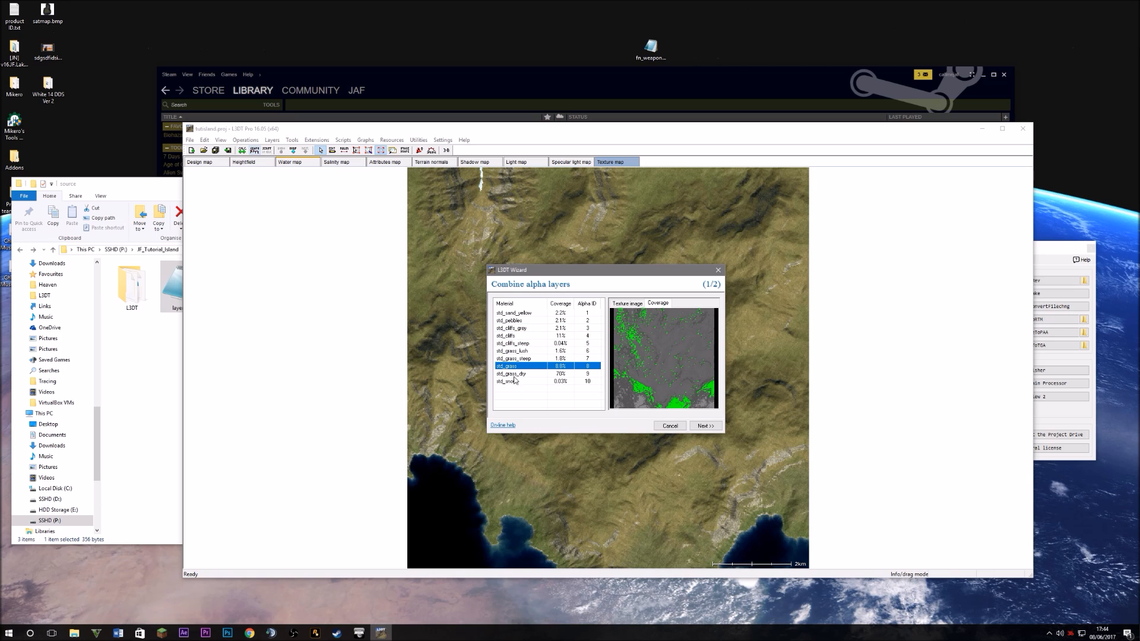
{"action": "left_click", "coordinate": [514, 312]}
{"action": "left_click", "coordinate": [514, 320]}
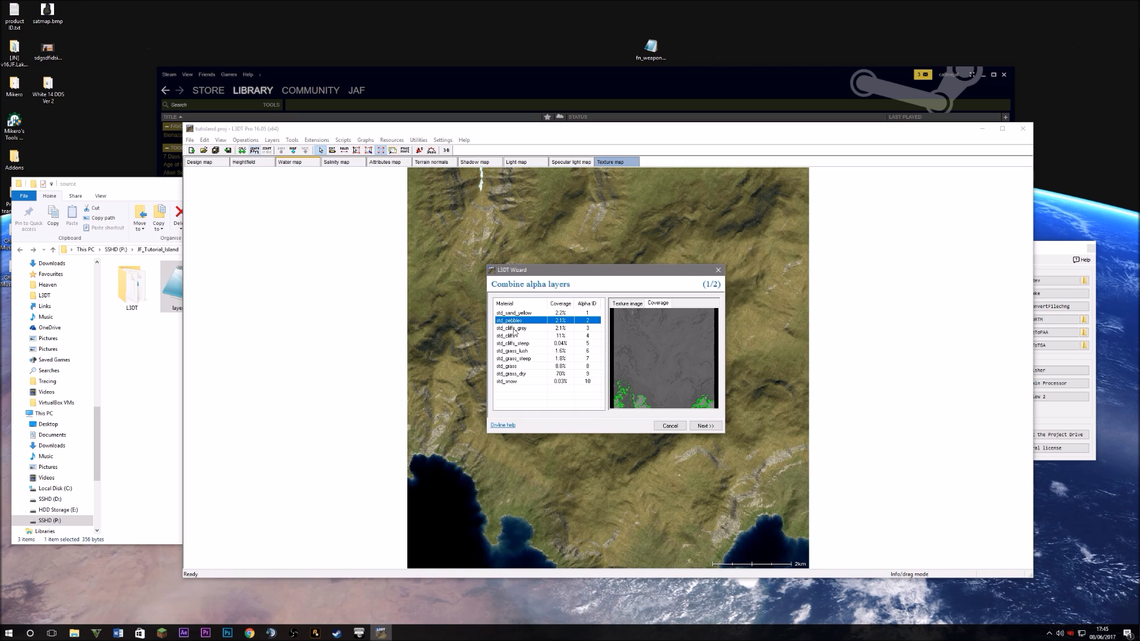
{"action": "left_click", "coordinate": [515, 328]}
{"action": "left_click", "coordinate": [518, 335]}
{"action": "left_click", "coordinate": [522, 344]}
{"action": "left_click", "coordinate": [526, 352]}
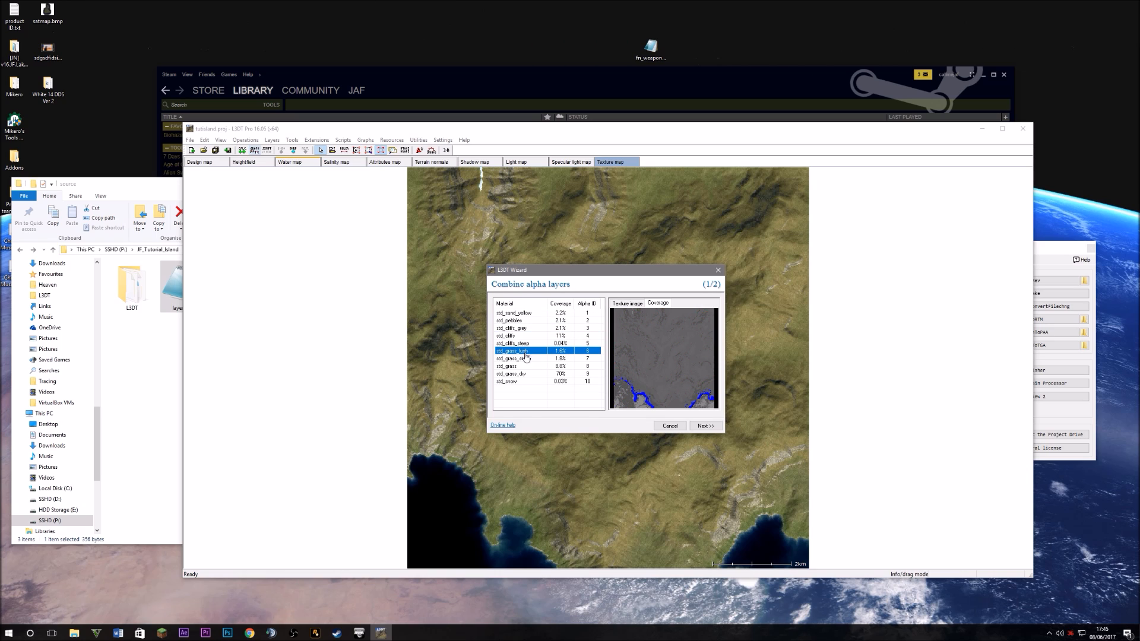
{"action": "left_click", "coordinate": [524, 359]}
{"action": "left_click", "coordinate": [520, 366]}
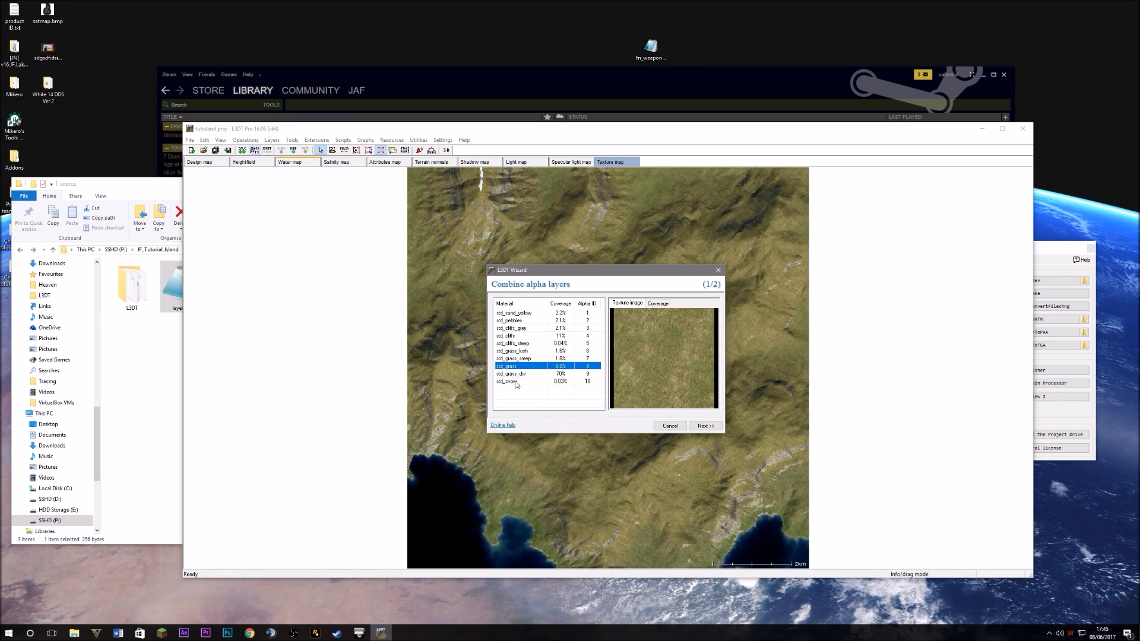
{"action": "left_click", "coordinate": [517, 374]}
{"action": "left_click", "coordinate": [515, 381]}
{"action": "left_click", "coordinate": [656, 304]}
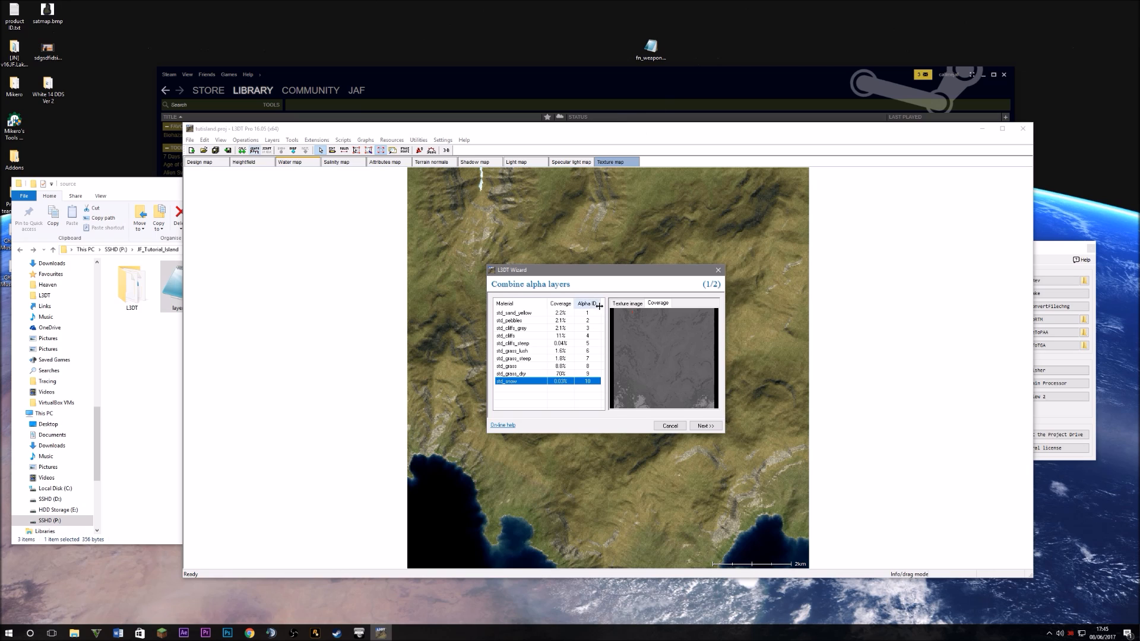
{"action": "left_click", "coordinate": [521, 314]}
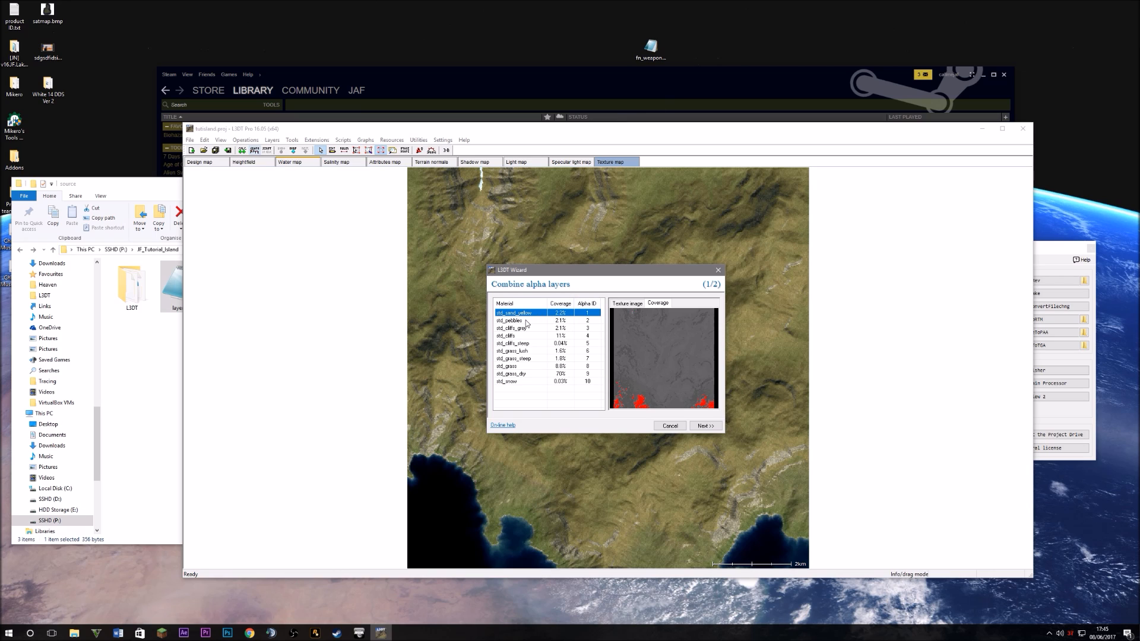
{"action": "left_click", "coordinate": [526, 321]}
{"action": "left_click", "coordinate": [515, 382]}
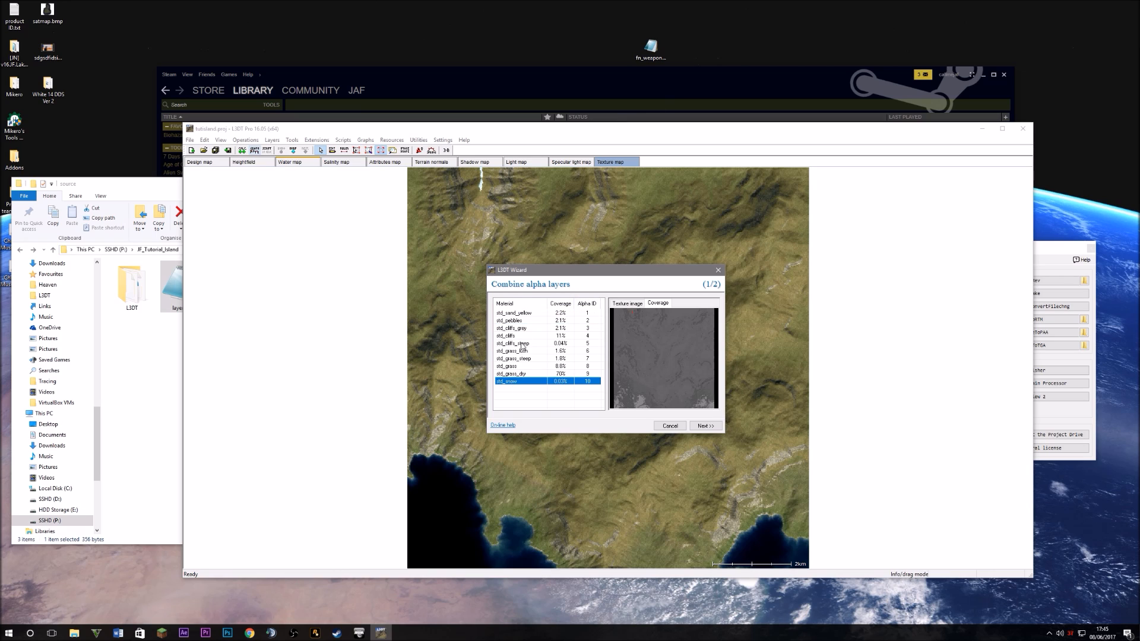
{"action": "left_click", "coordinate": [522, 315]}
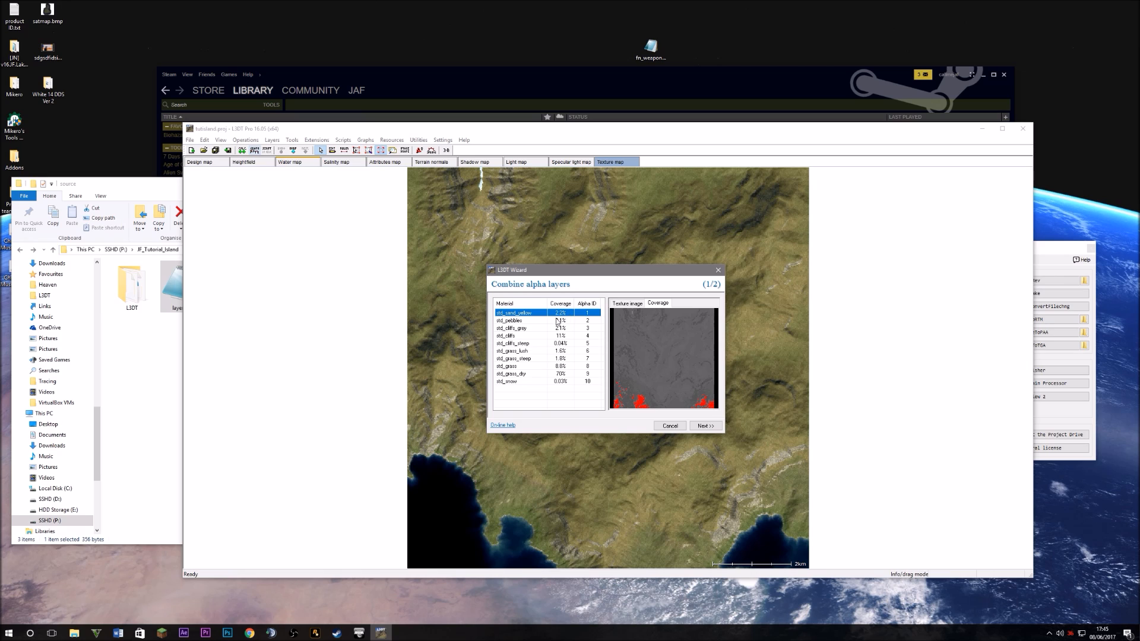
{"action": "left_click", "coordinate": [523, 321]}
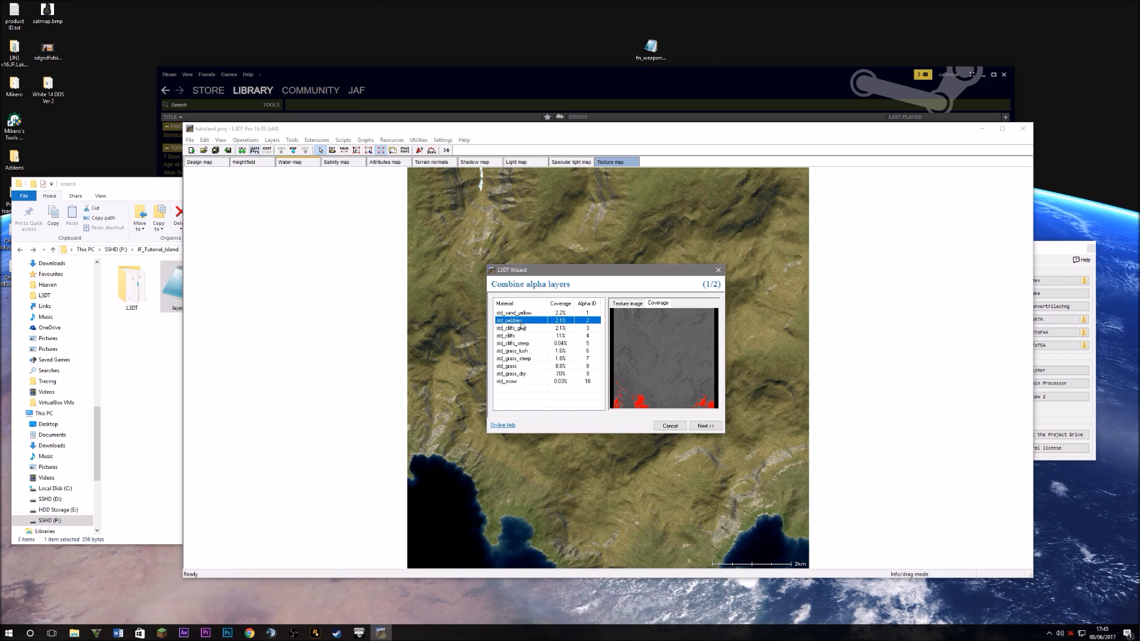
Give std_pebbles alpha ID 1 and put std_cliffs and std_cliffs_steep into alpha layer 2
{"action": "left_click", "coordinate": [596, 321]}
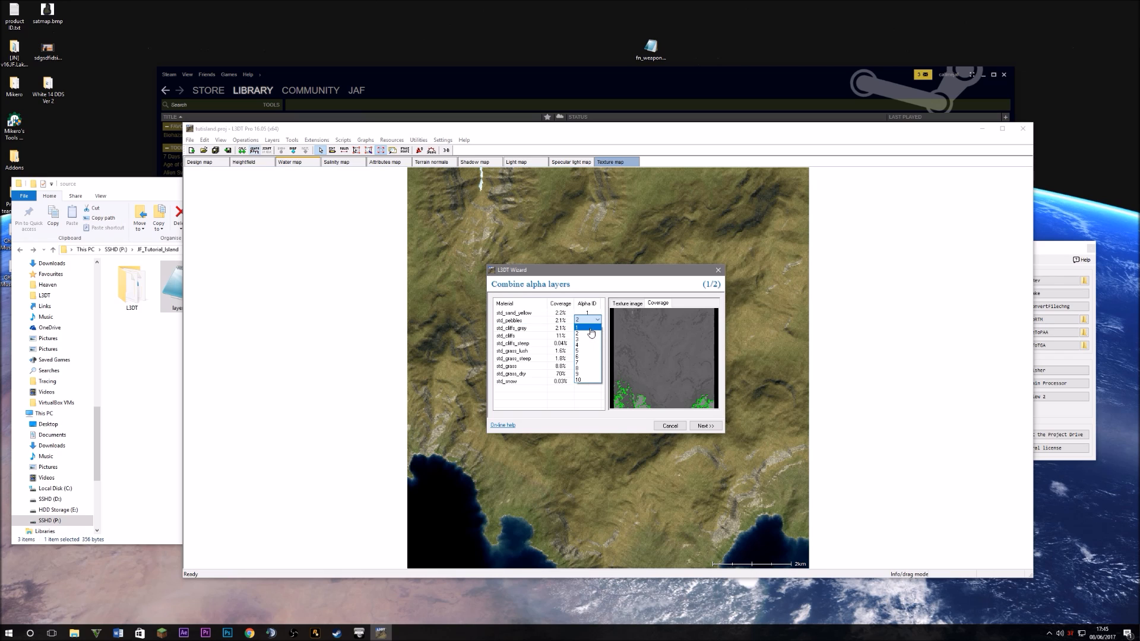
{"action": "left_click", "coordinate": [587, 330]}
{"action": "left_click", "coordinate": [532, 314]}
{"action": "left_click", "coordinate": [530, 316]}
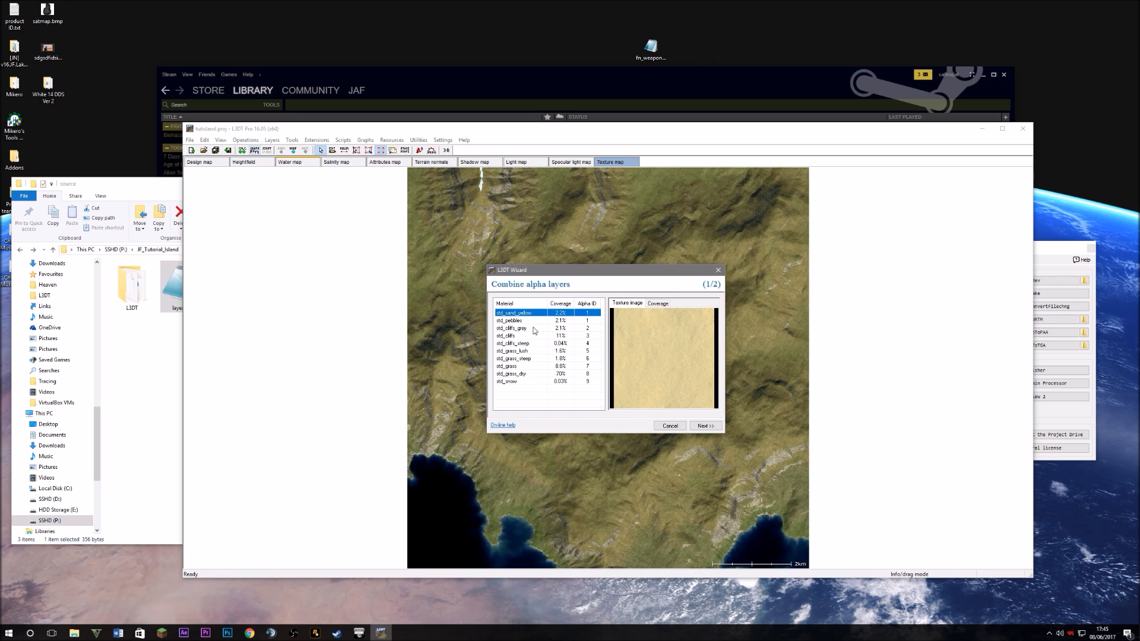
{"action": "left_click", "coordinate": [526, 322]}
{"action": "left_click", "coordinate": [525, 328]}
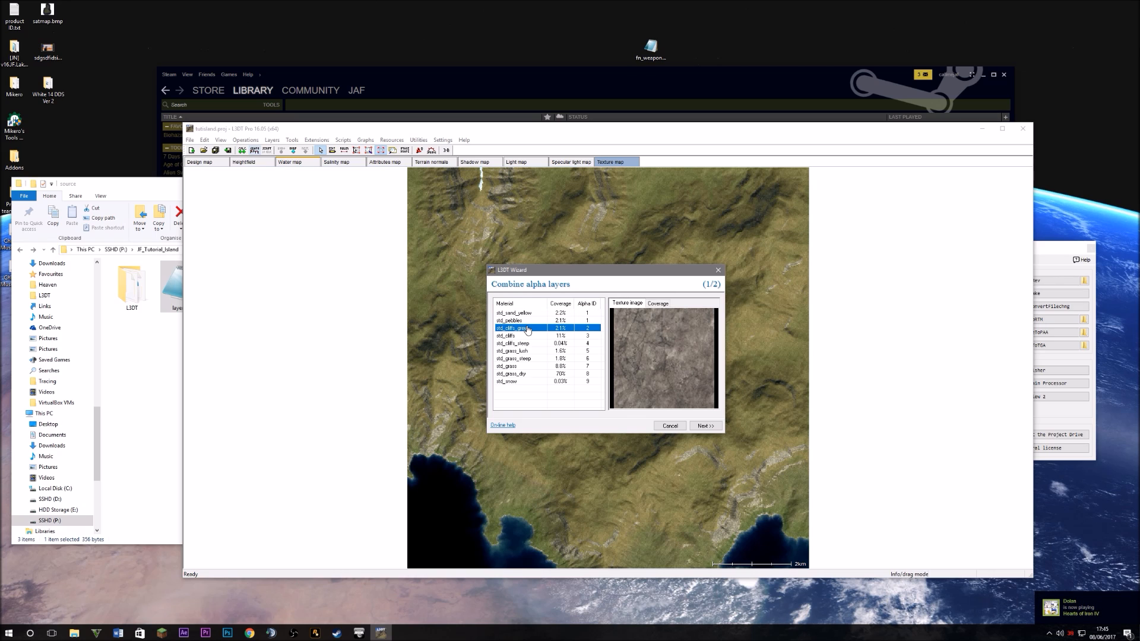
{"action": "left_click", "coordinate": [652, 304]}
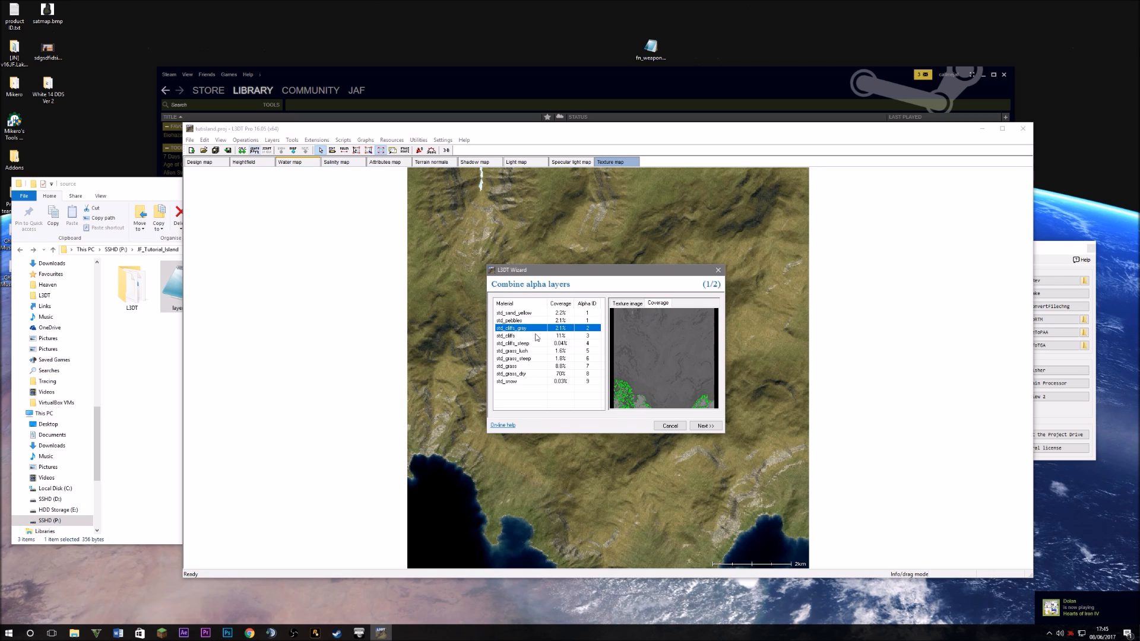
{"action": "left_click", "coordinate": [584, 336]}
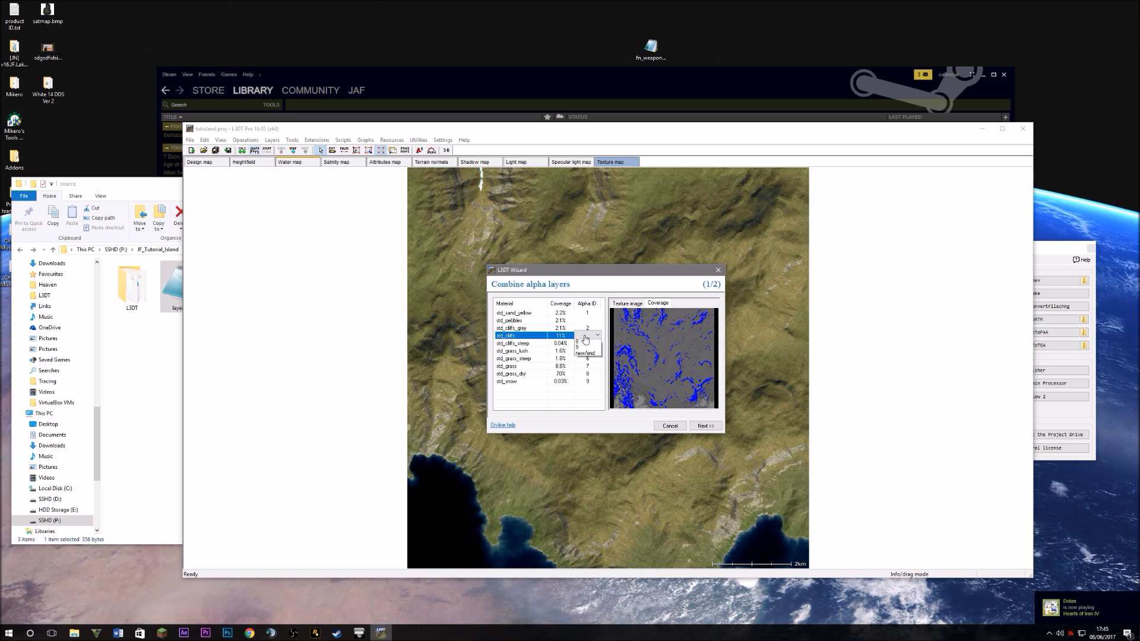
{"action": "left_click", "coordinate": [589, 349]}
{"action": "left_click", "coordinate": [587, 343]}
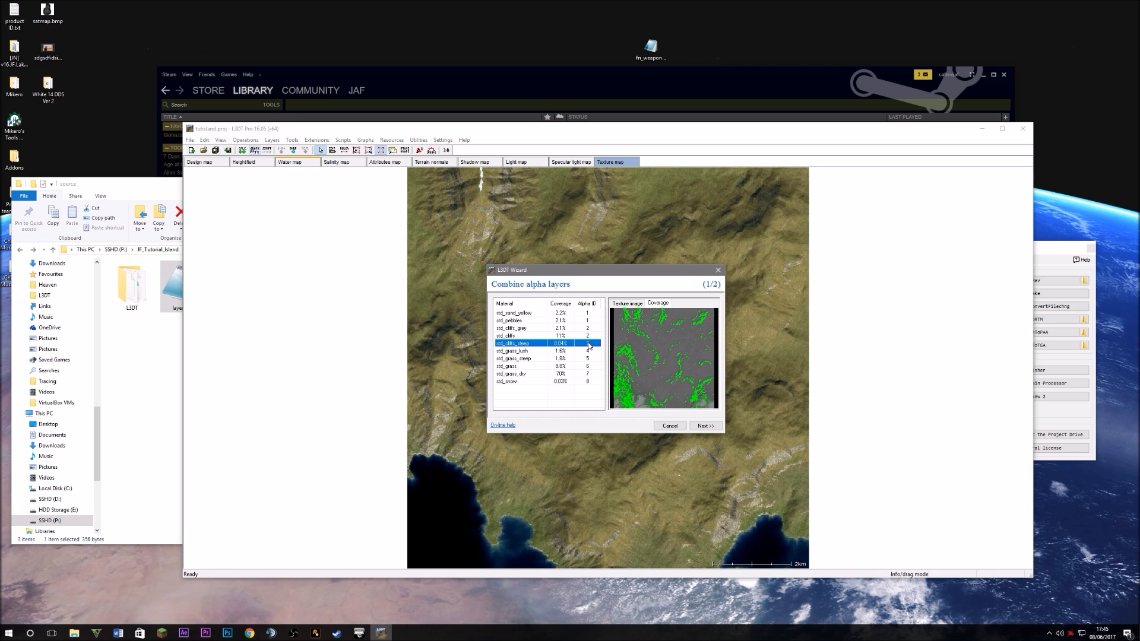
{"action": "left_click", "coordinate": [588, 343]}
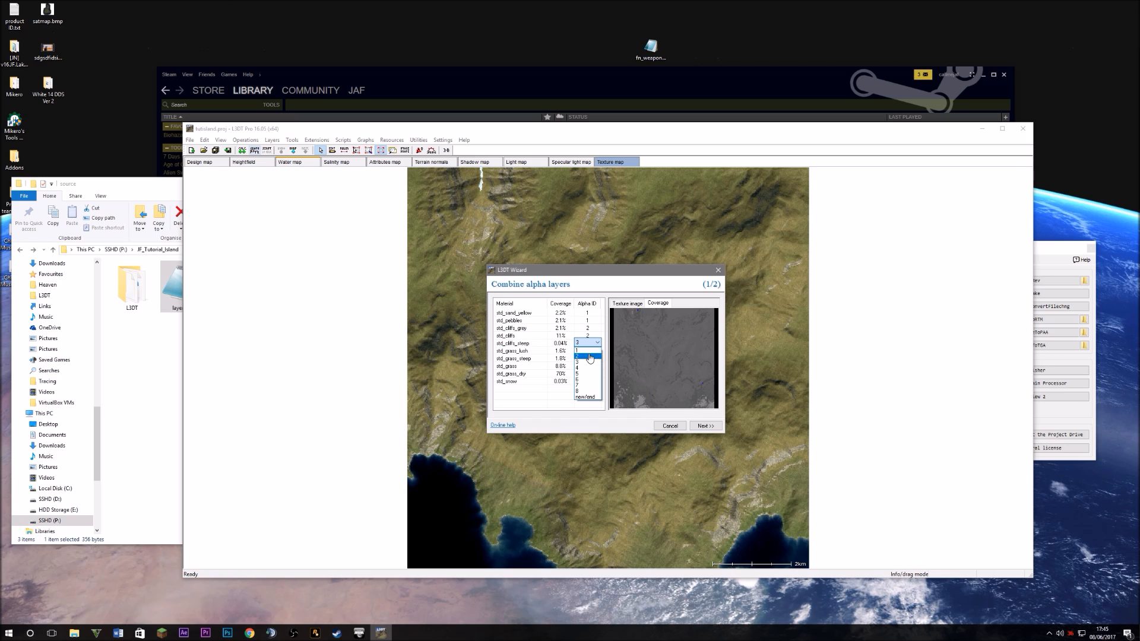
{"action": "left_click", "coordinate": [589, 355]}
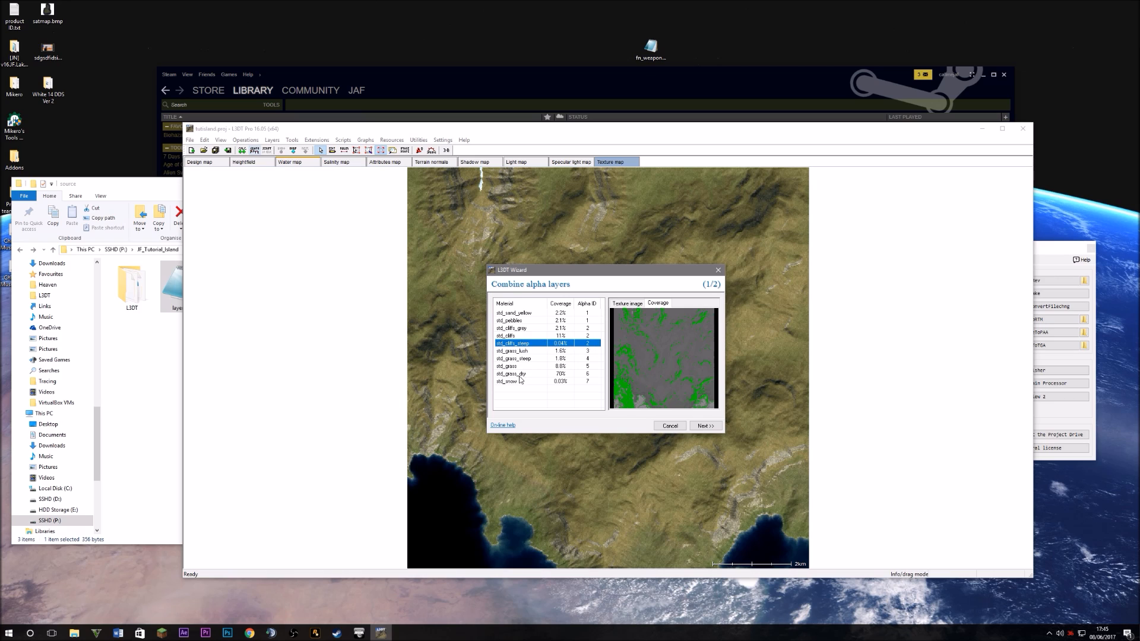
Put std_grass_steep, std_grass and std_grass_dry into alpha layer 3
{"action": "left_click", "coordinate": [590, 351]}
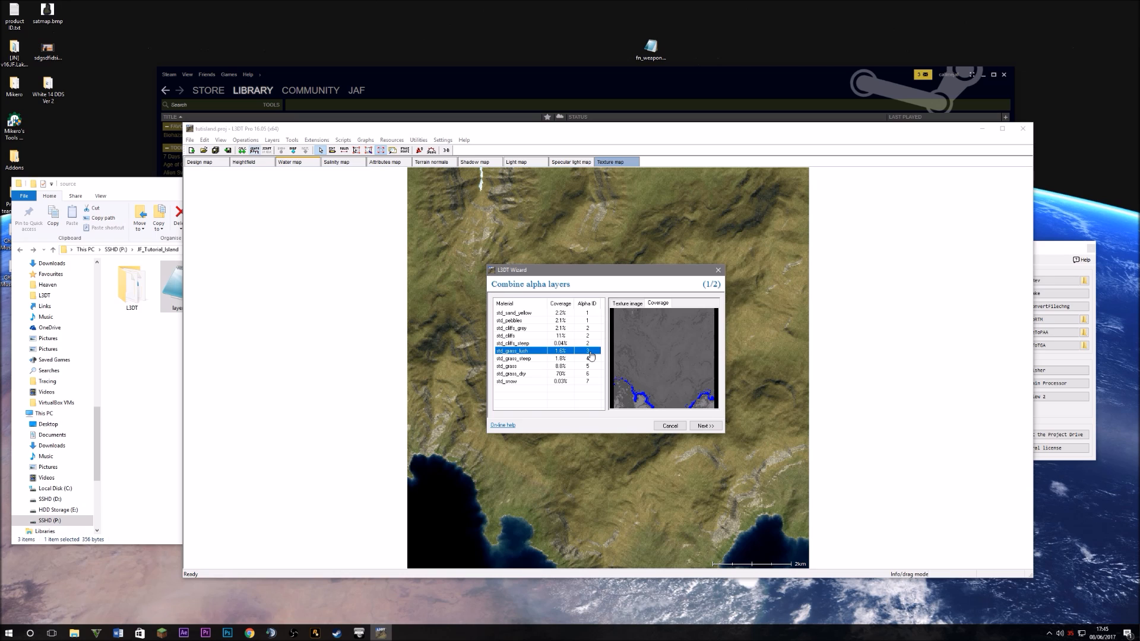
{"action": "left_click", "coordinate": [519, 358]}
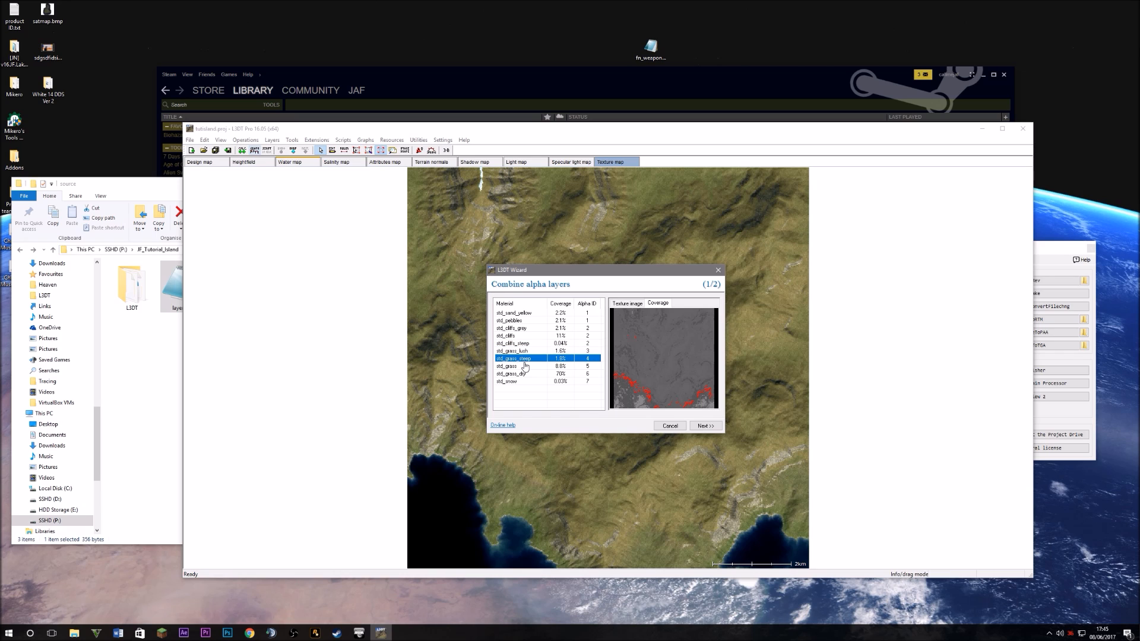
{"action": "left_click", "coordinate": [584, 360]}
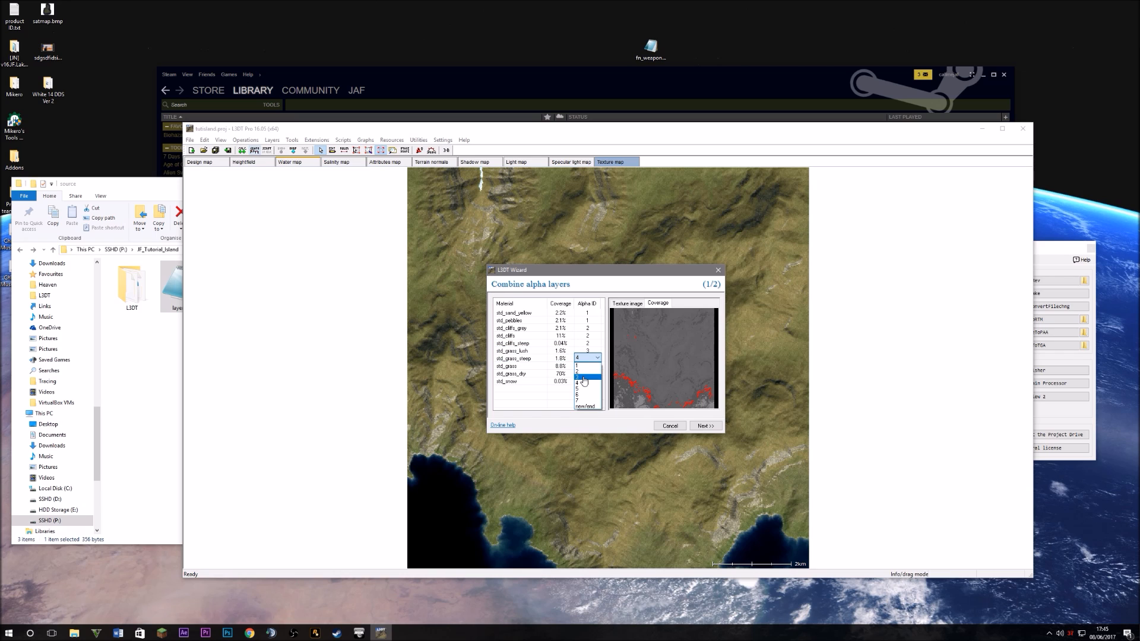
{"action": "left_click", "coordinate": [587, 378]}
{"action": "left_click", "coordinate": [590, 368]}
{"action": "left_click", "coordinate": [588, 367]}
{"action": "left_click", "coordinate": [584, 386]}
{"action": "left_click", "coordinate": [586, 373]}
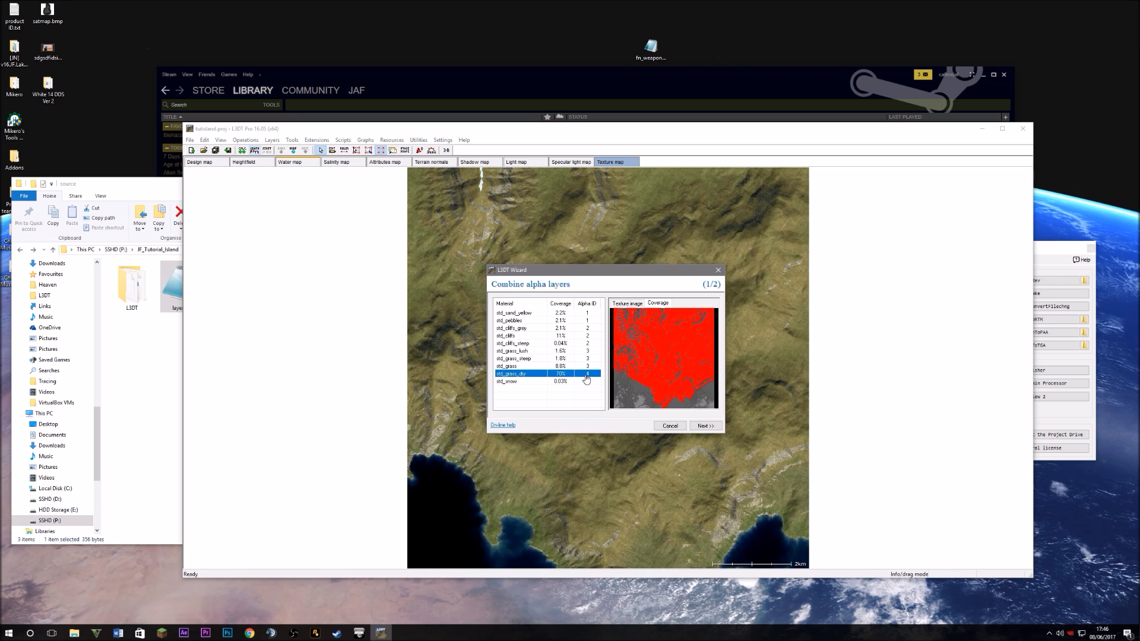
{"action": "left_click", "coordinate": [587, 373]}
{"action": "left_click", "coordinate": [588, 393]}
Assign std_snow to alpha layer 3 and review the combined layer 3 coverage
{"action": "left_click", "coordinate": [588, 382]}
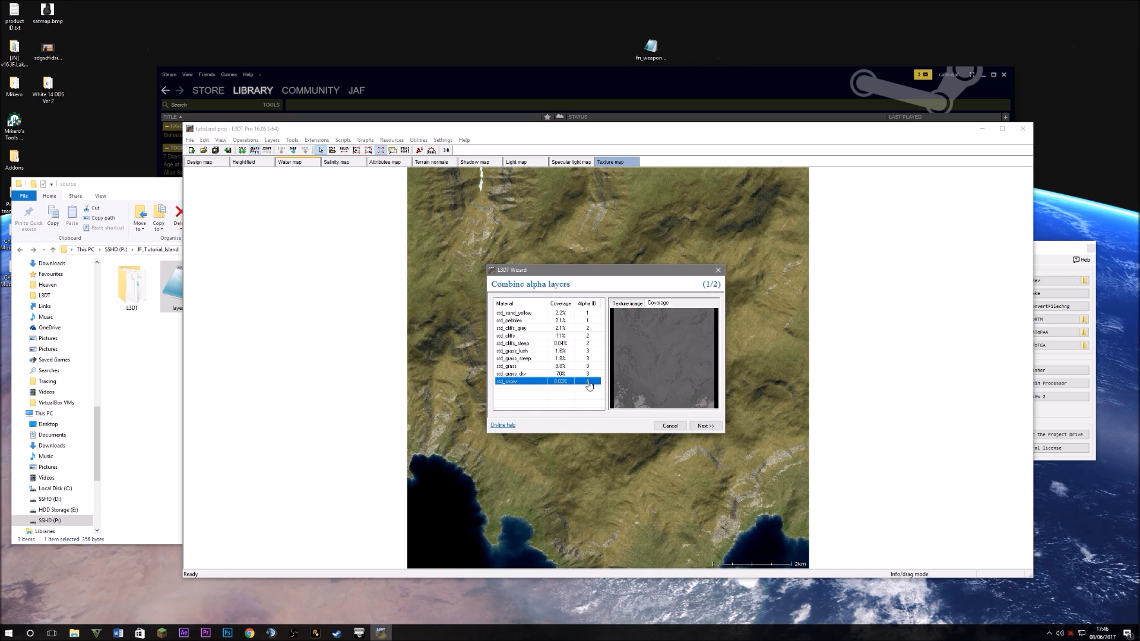
{"action": "left_click", "coordinate": [541, 374]}
{"action": "left_click", "coordinate": [540, 382]}
{"action": "left_click", "coordinate": [591, 383]}
{"action": "left_click", "coordinate": [507, 383]}
{"action": "left_click", "coordinate": [590, 383]}
{"action": "left_click", "coordinate": [586, 400]}
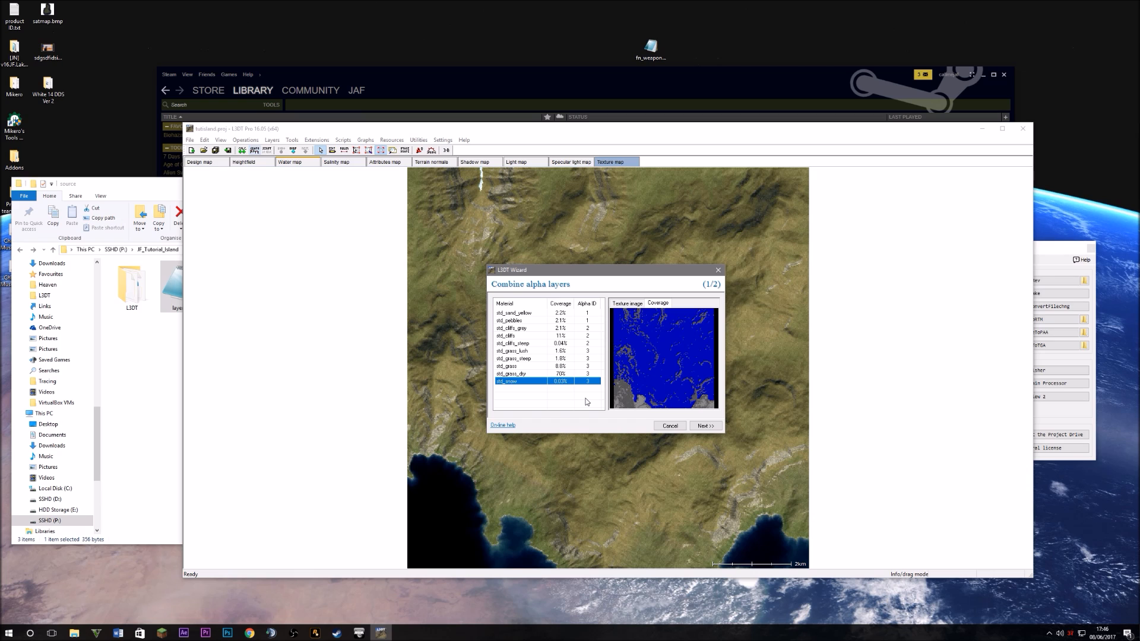
{"action": "left_click", "coordinate": [519, 374]}
{"action": "left_click", "coordinate": [522, 382]}
{"action": "left_click", "coordinate": [521, 374]}
{"action": "left_click", "coordinate": [522, 382]}
{"action": "left_click_drag", "start_coordinate": [588, 272], "coordinate": [622, 286]}
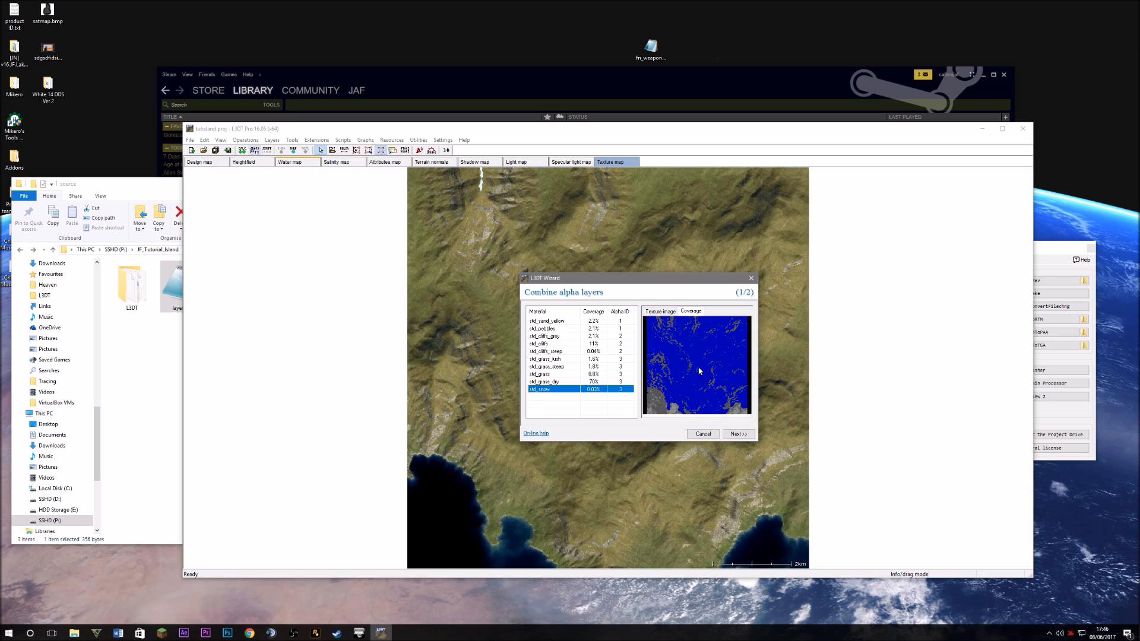
Set 3 layers per 24-bit image, bmp format, and high-res alpha maps at ratio 10
{"action": "left_click", "coordinate": [738, 433]}
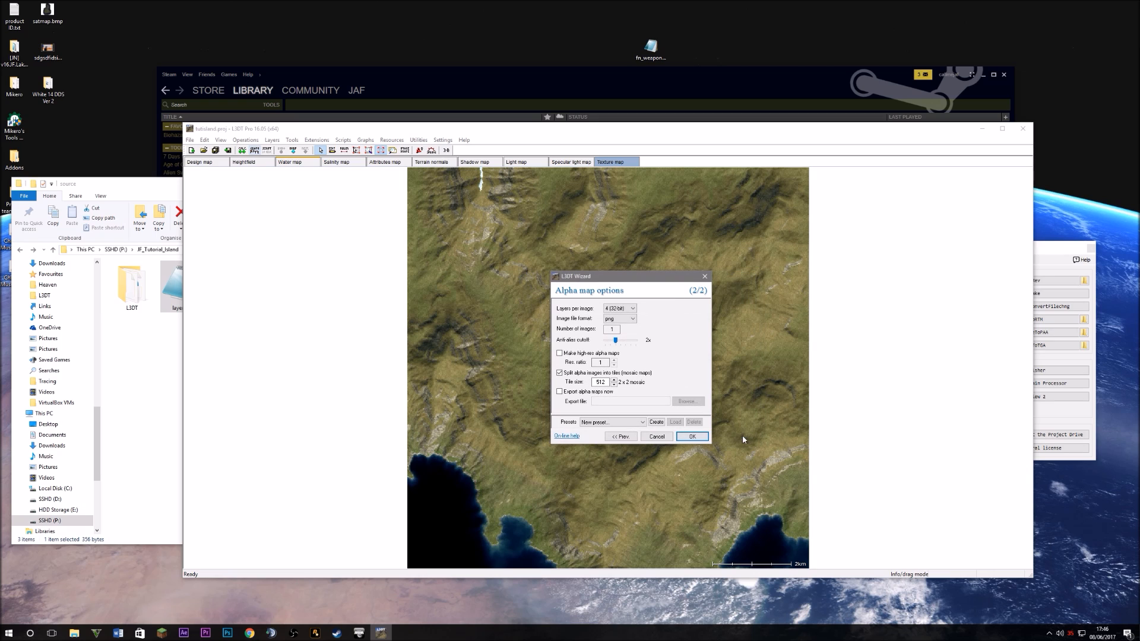
{"action": "left_click", "coordinate": [616, 310]}
{"action": "left_click", "coordinate": [617, 326]}
{"action": "left_click", "coordinate": [627, 320]}
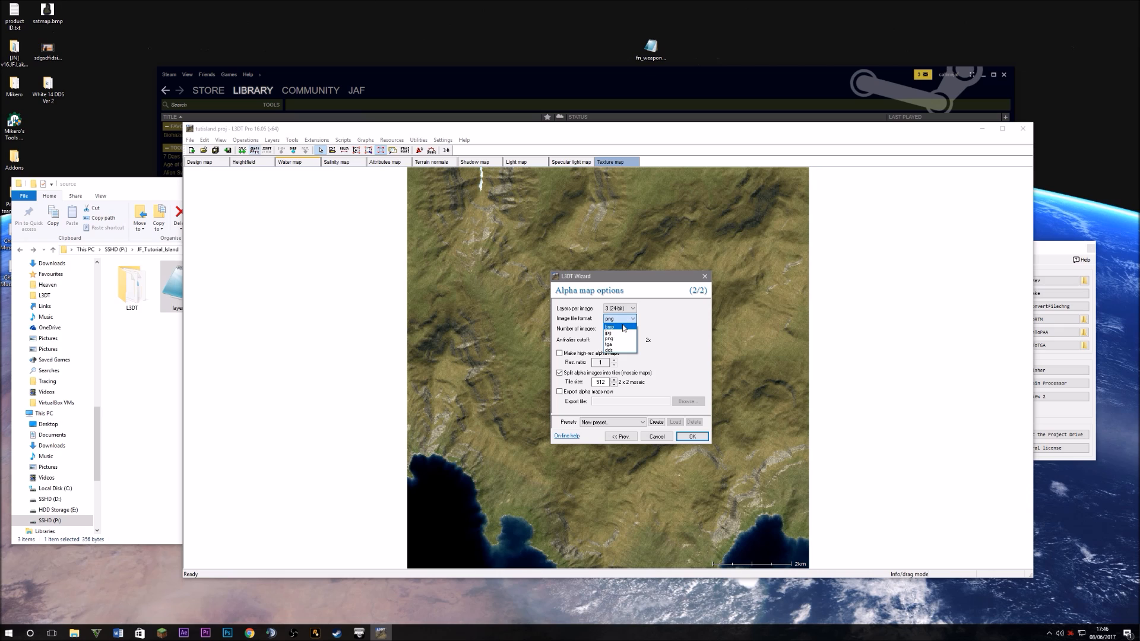
{"action": "left_click", "coordinate": [617, 326]}
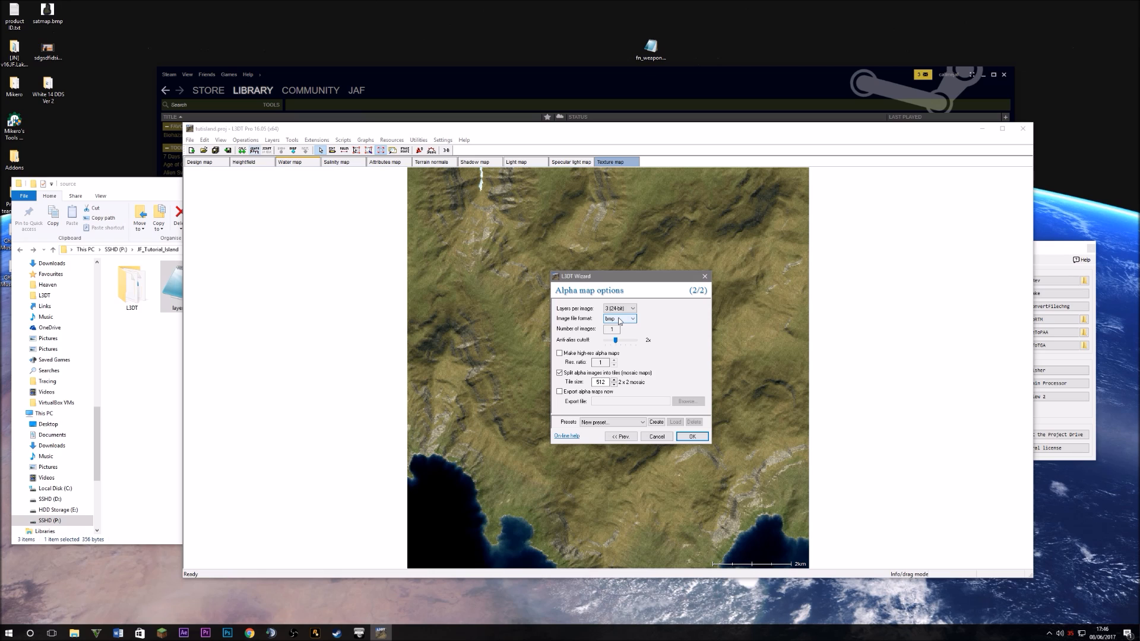
{"action": "left_click", "coordinate": [585, 352]}
{"action": "type", "text": "0"}
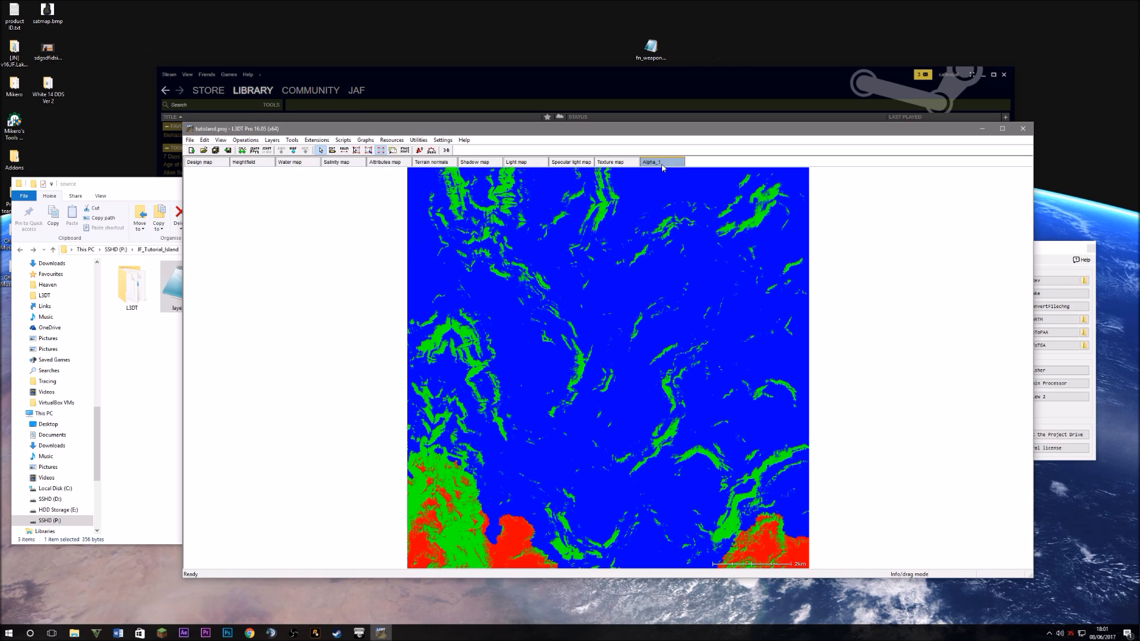
{"action": "scroll", "coordinate": [646, 405], "scroll_direction": "up", "scroll_amount": 1}
{"action": "scroll", "coordinate": [640, 407], "scroll_direction": "down", "scroll_amount": 1}
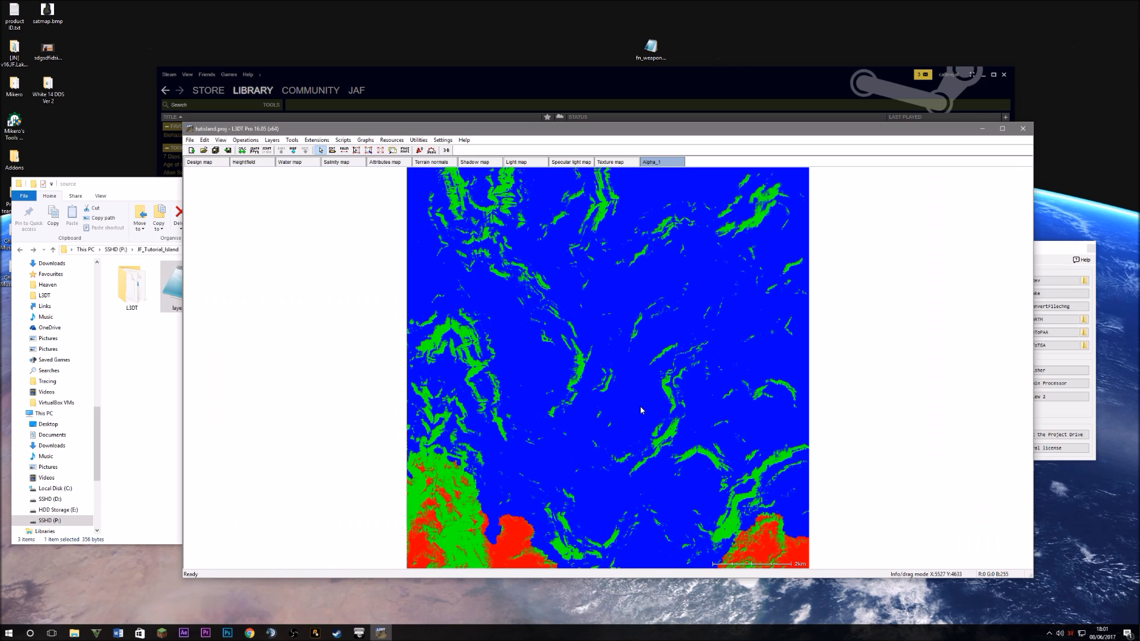
{"action": "scroll", "coordinate": [539, 407], "scroll_direction": "up", "scroll_amount": 1}
{"action": "scroll", "coordinate": [491, 399], "scroll_direction": "up", "scroll_amount": 2}
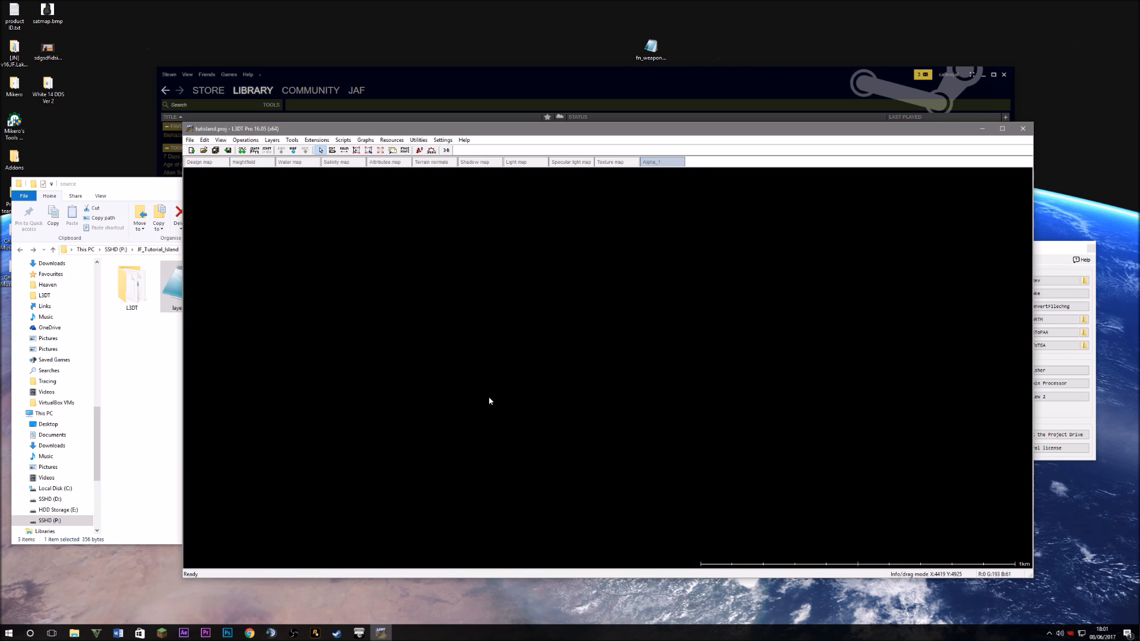
{"action": "scroll", "coordinate": [601, 308], "scroll_direction": "down", "scroll_amount": 2}
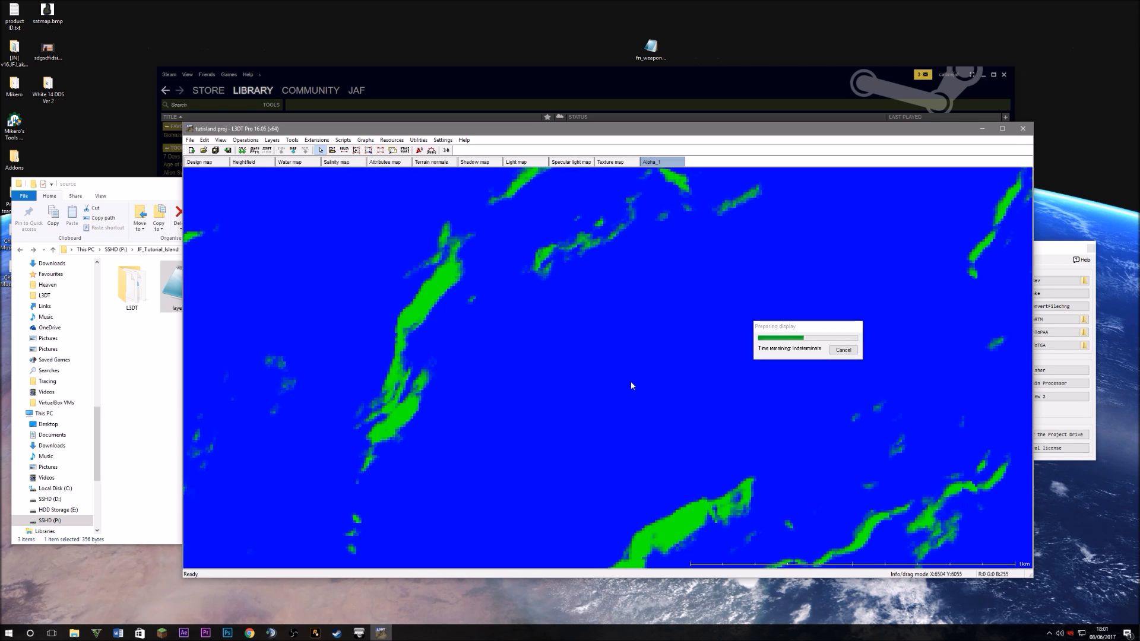
{"action": "scroll", "coordinate": [525, 436], "scroll_direction": "down", "scroll_amount": 2}
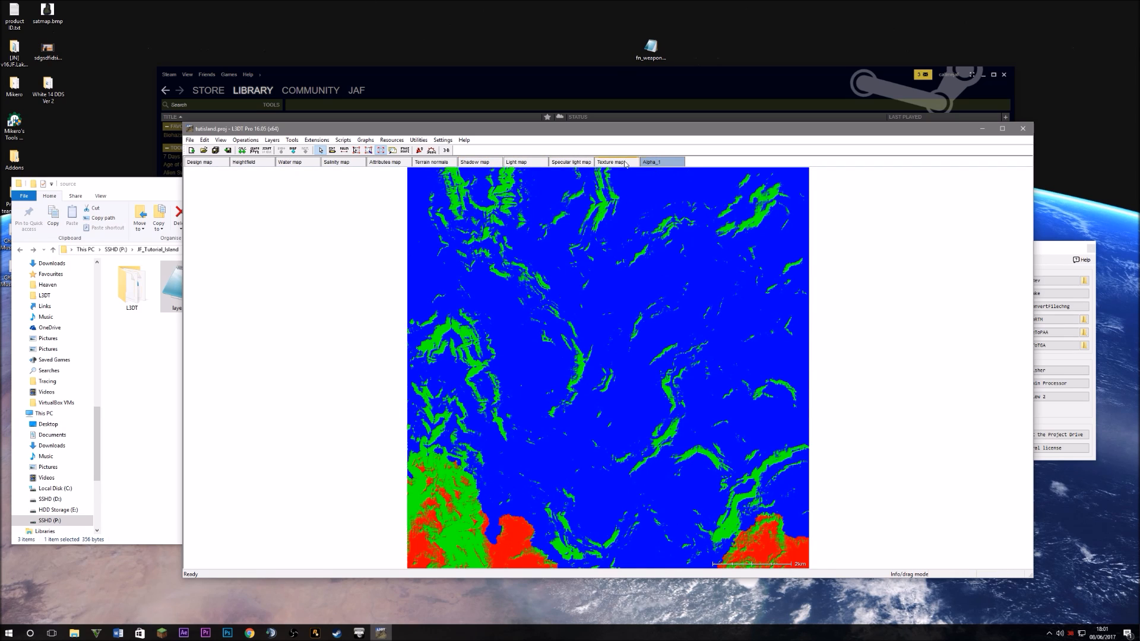
Export the Alpha_1 layer in BMP format as mask.bmp into the source folder
{"action": "right_click", "coordinate": [665, 162]}
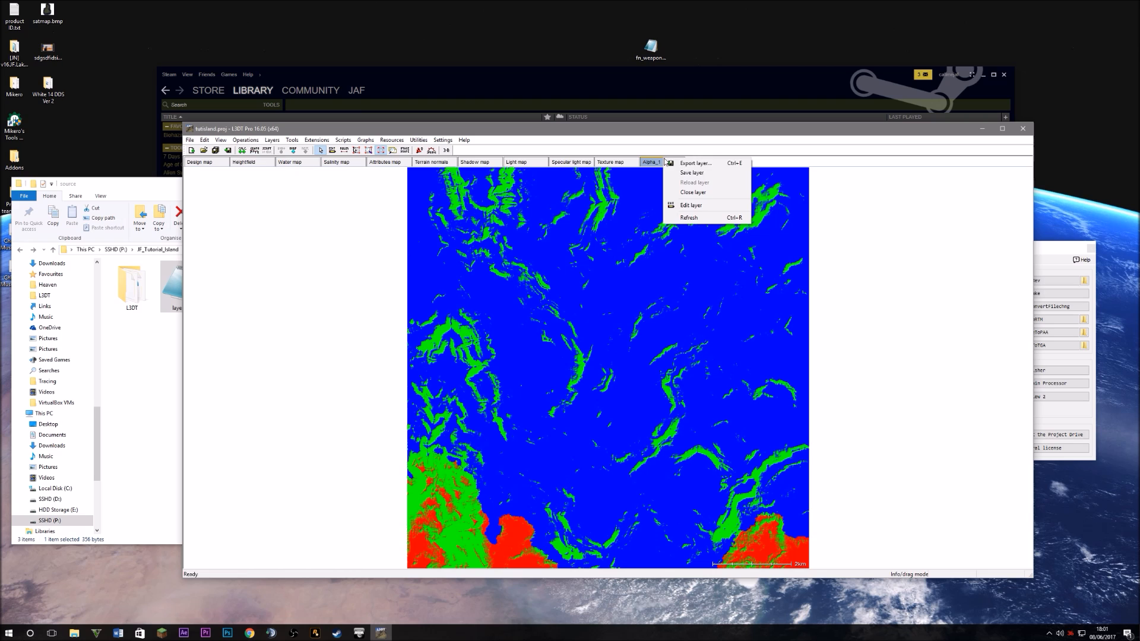
{"action": "left_click", "coordinate": [701, 166]}
{"action": "left_click", "coordinate": [606, 337]}
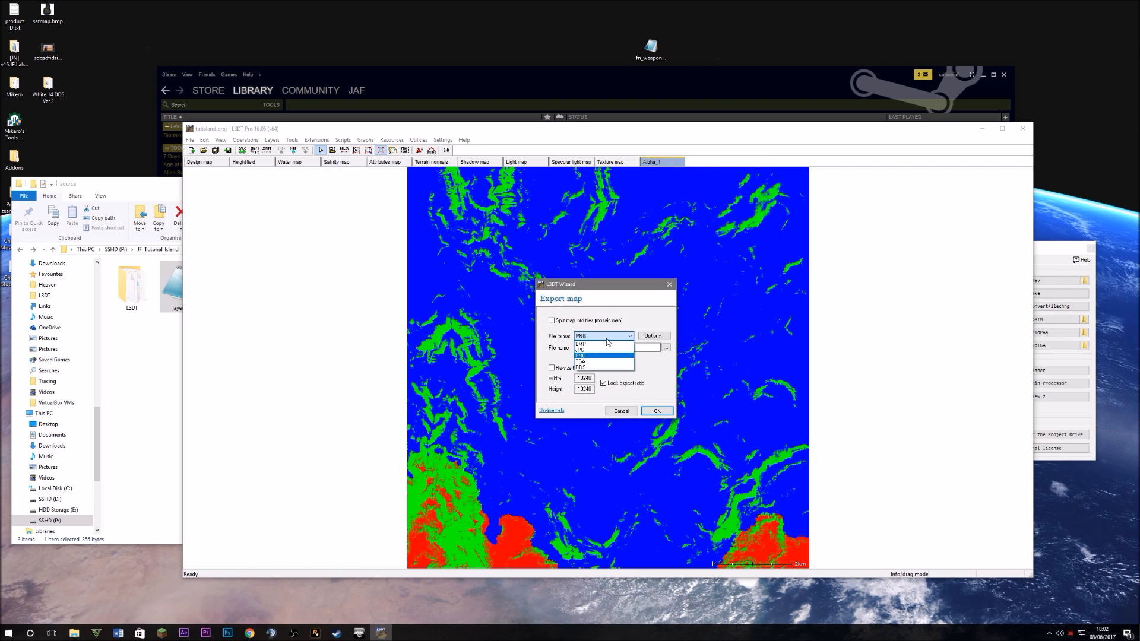
{"action": "left_click", "coordinate": [593, 344]}
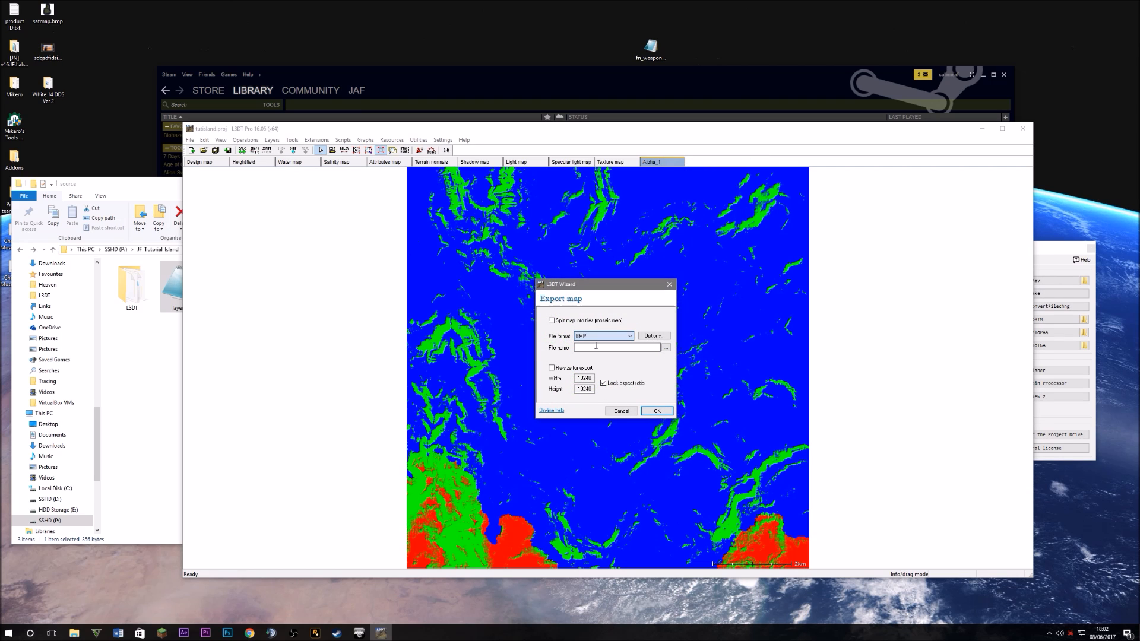
{"action": "left_click", "coordinate": [666, 348]}
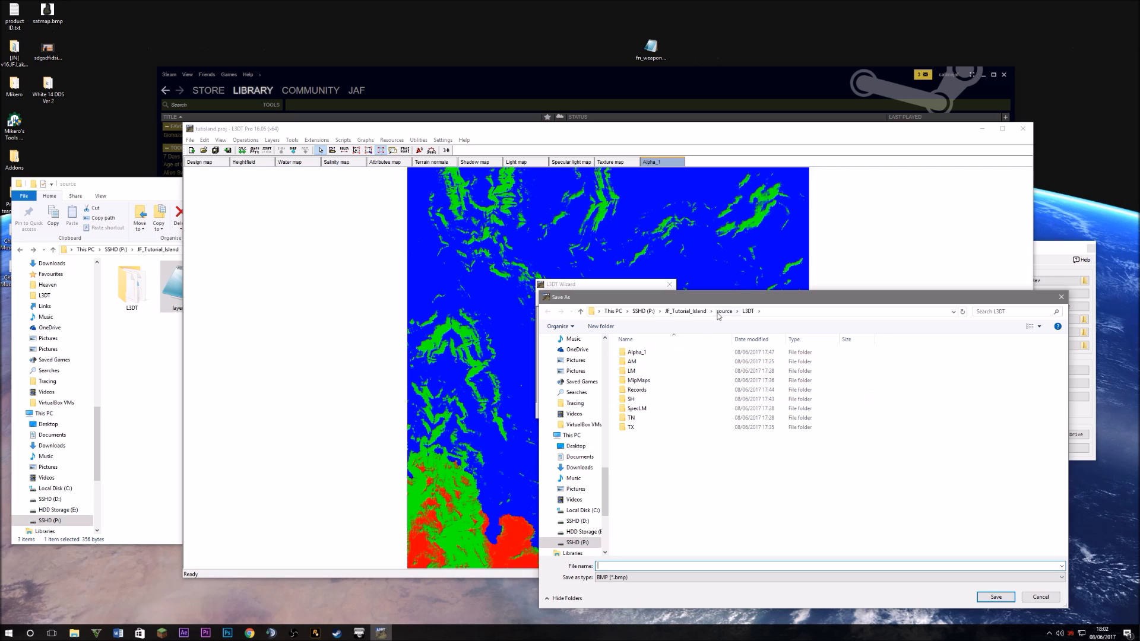
{"action": "left_click", "coordinate": [723, 312]}
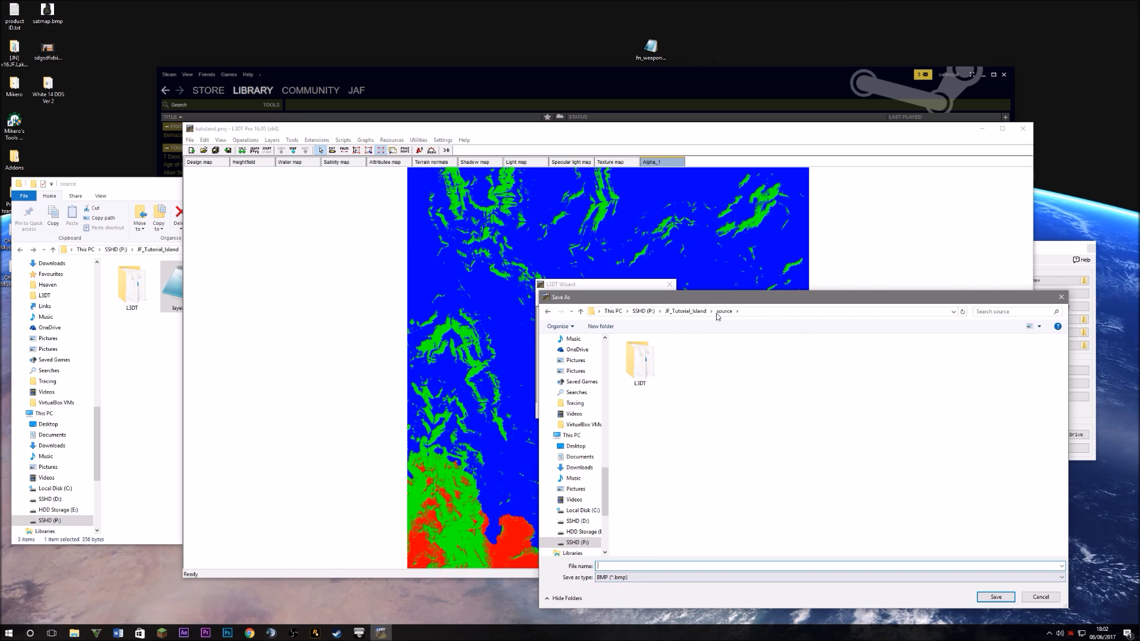
{"action": "key", "text": "Tab"}
{"action": "type", "text": "mask"}
{"action": "left_click", "coordinate": [997, 597]}
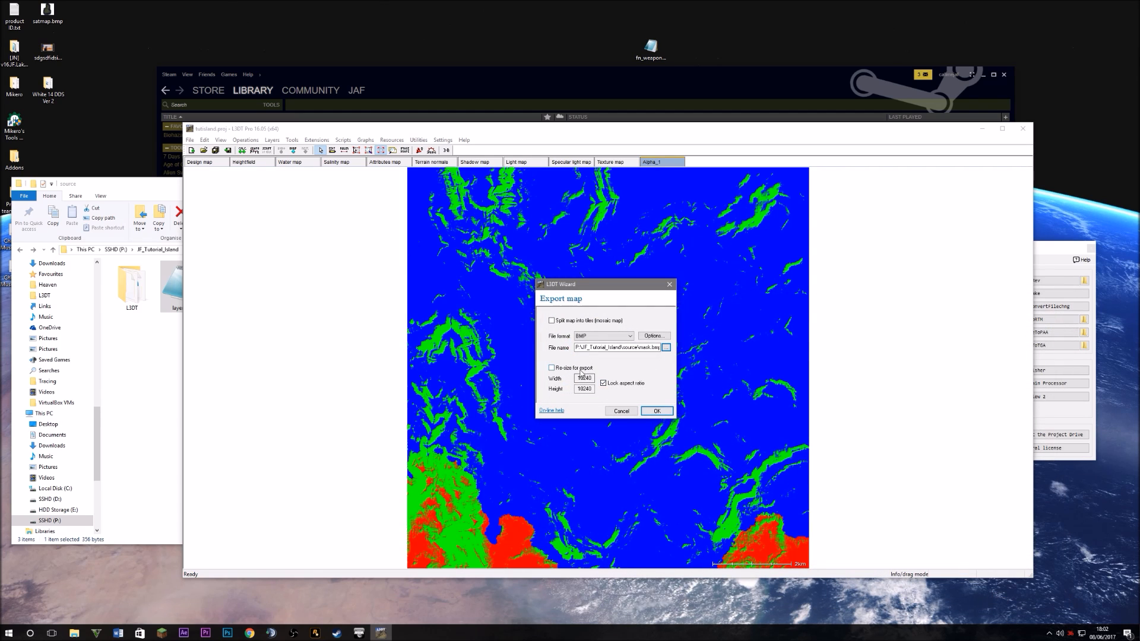
{"action": "left_click", "coordinate": [657, 411]}
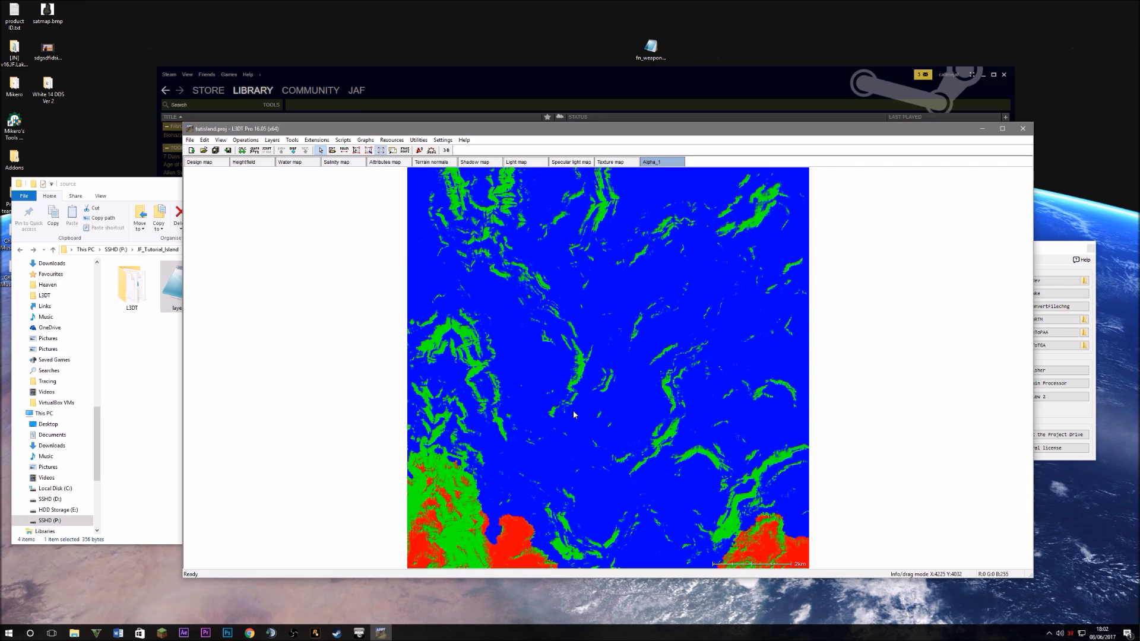
Switch to the Terrain normals map and zoom in and back out over the island
{"action": "left_click", "coordinate": [420, 163]}
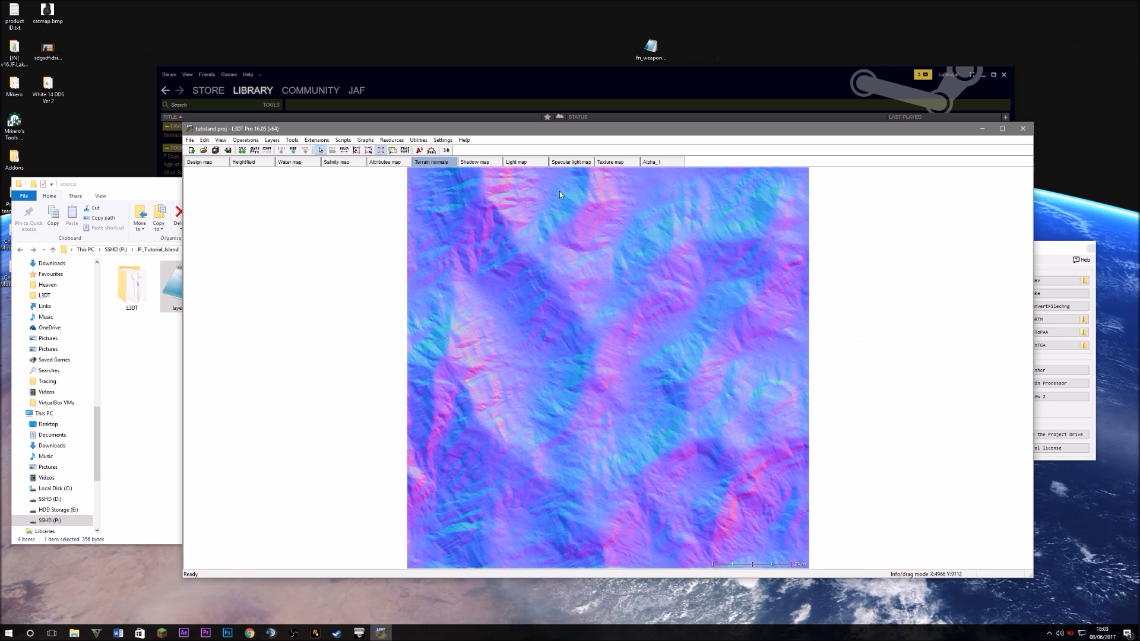
{"action": "scroll", "coordinate": [590, 350], "scroll_direction": "up", "scroll_amount": 3}
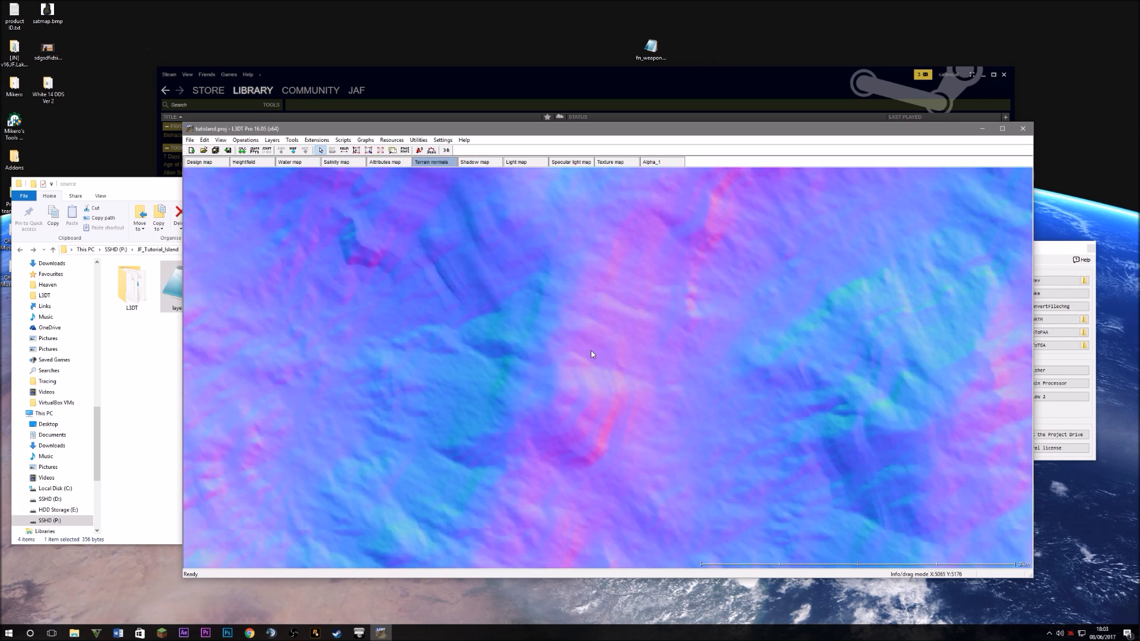
{"action": "scroll", "coordinate": [590, 350], "scroll_direction": "down", "scroll_amount": 3}
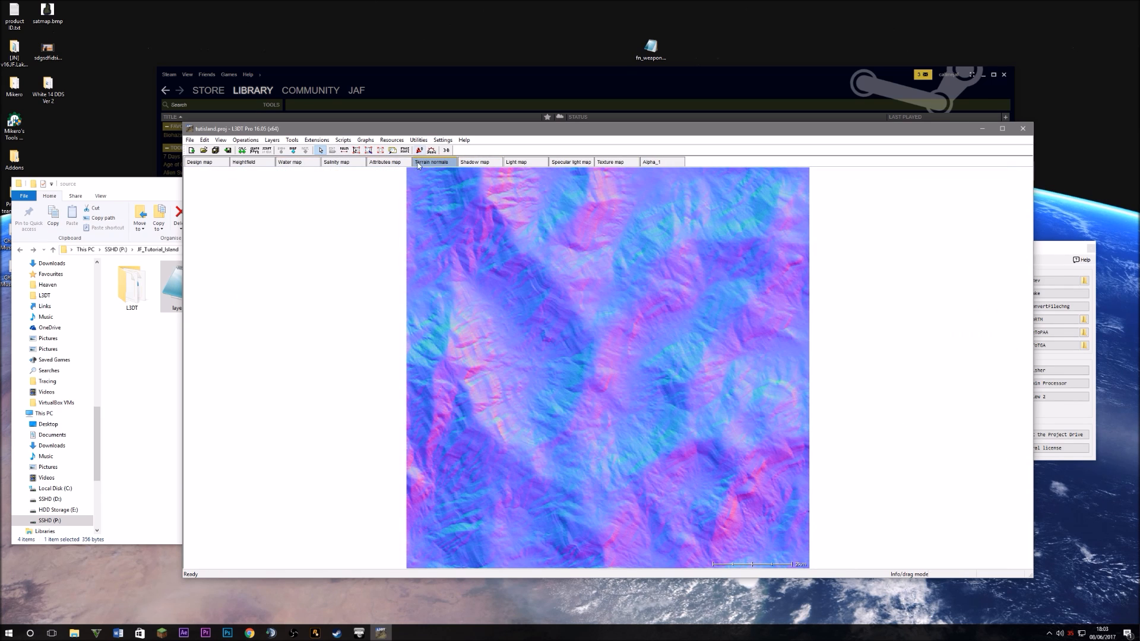
Export the Terrain normals layer in BMP format as normalmap.bmp into the source folder
{"action": "right_click", "coordinate": [418, 166]}
{"action": "left_click", "coordinate": [469, 166]}
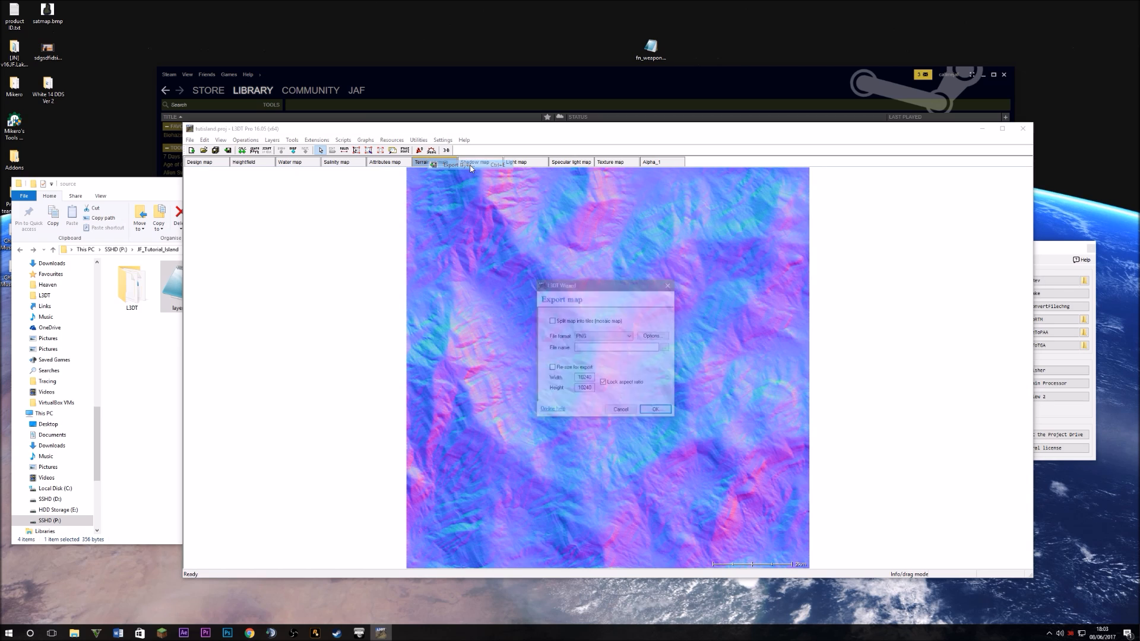
{"action": "left_click", "coordinate": [591, 337]}
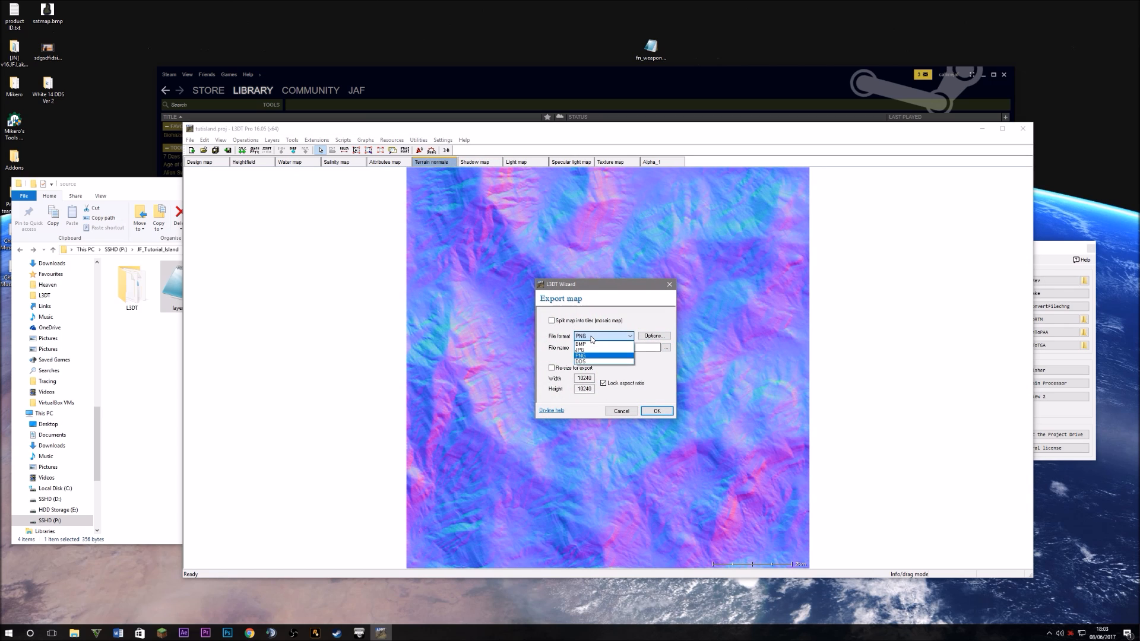
{"action": "left_click", "coordinate": [581, 343]}
{"action": "left_click", "coordinate": [666, 348]}
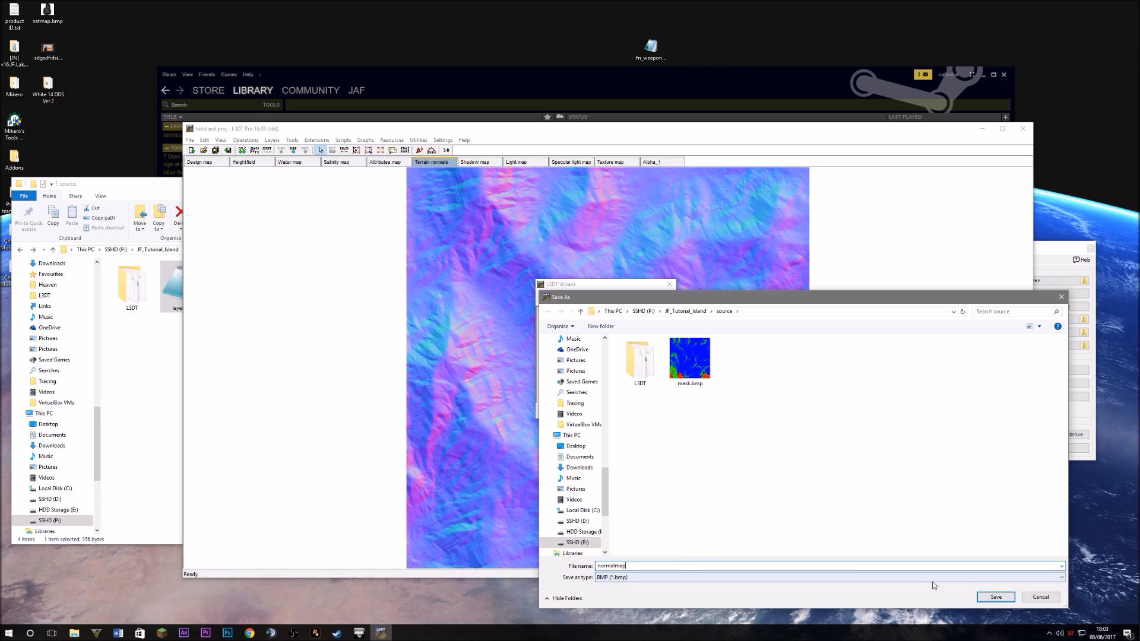
{"action": "left_click", "coordinate": [995, 597]}
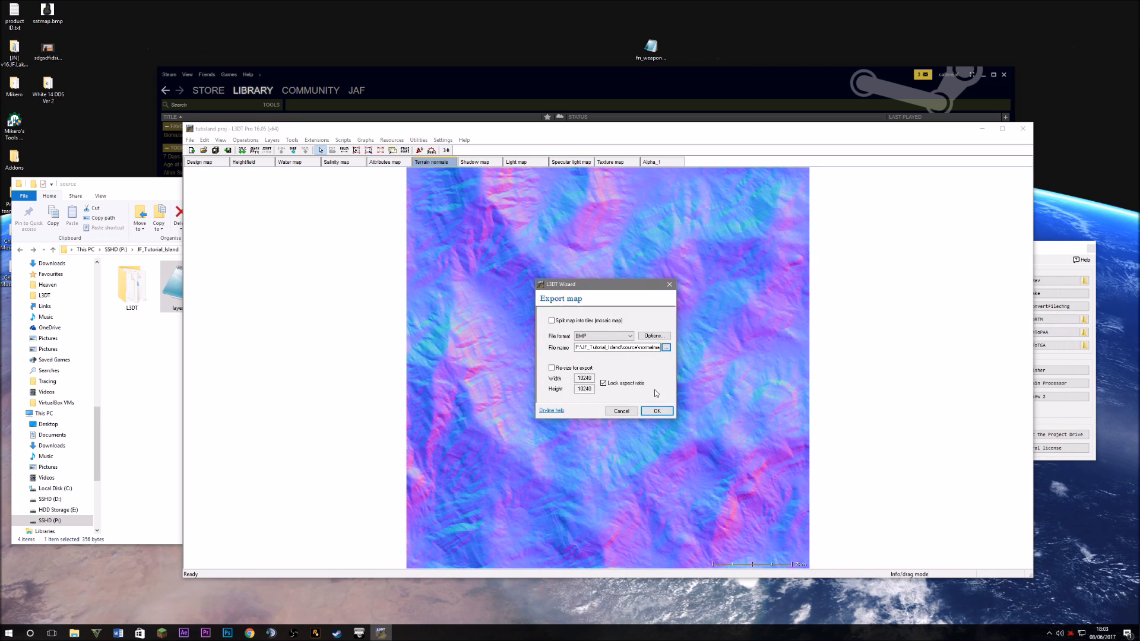
{"action": "left_click", "coordinate": [658, 411]}
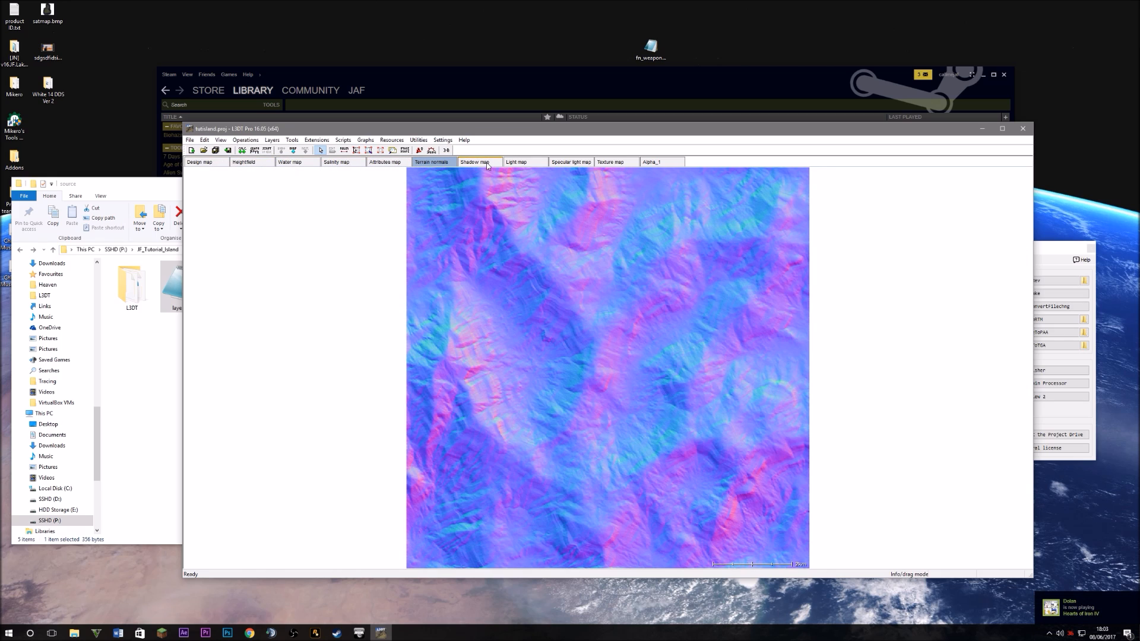
Export the Texture map layer as satmap.bmp, switching the format from JPG to BMP
{"action": "left_click", "coordinate": [621, 165]}
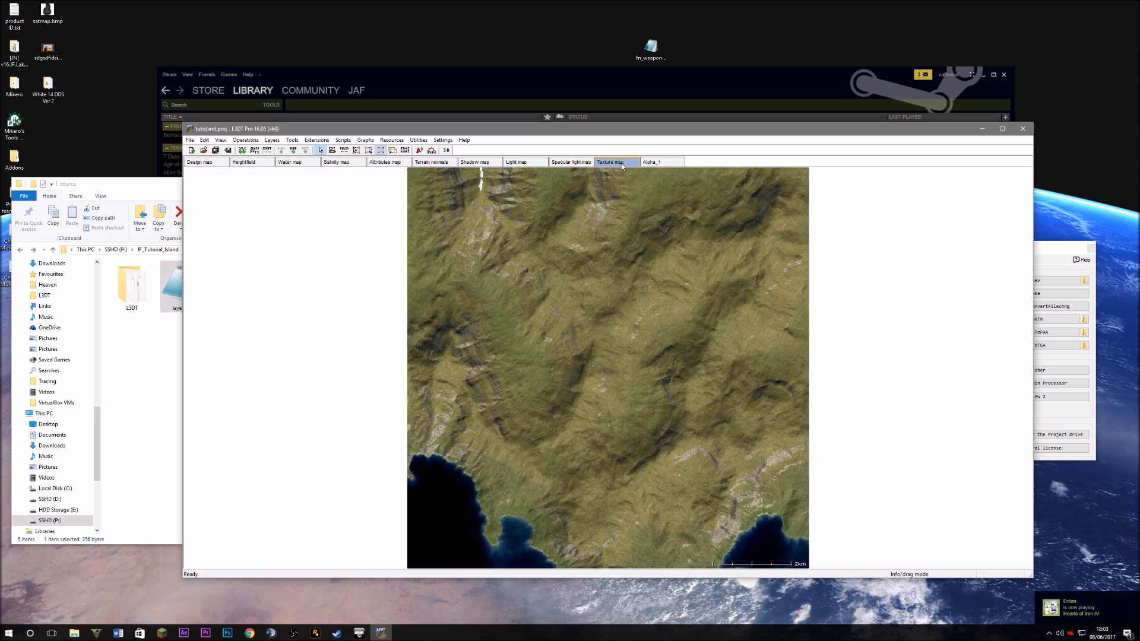
{"action": "right_click", "coordinate": [622, 166]}
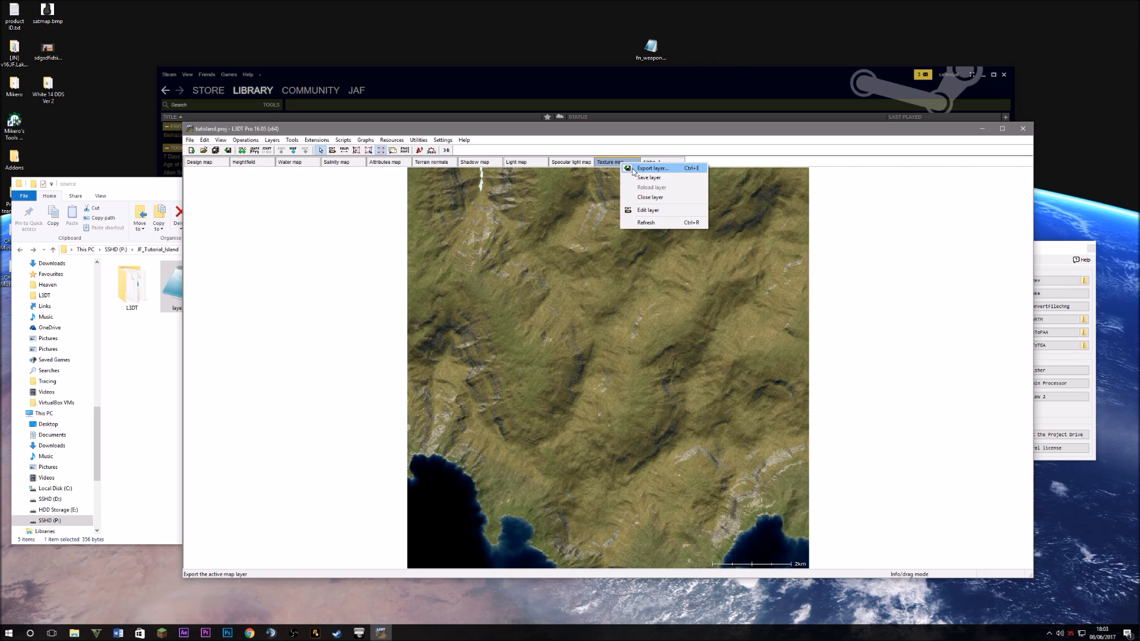
{"action": "left_click", "coordinate": [634, 169]}
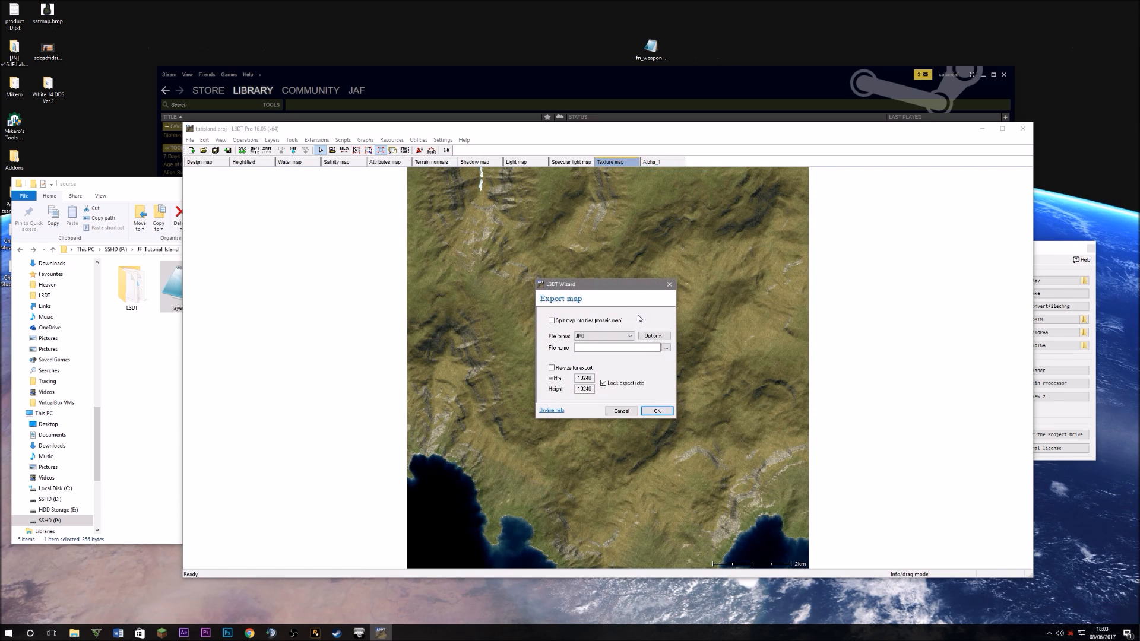
{"action": "left_click", "coordinate": [599, 334]}
{"action": "left_click", "coordinate": [599, 344]}
{"action": "left_click", "coordinate": [665, 347]}
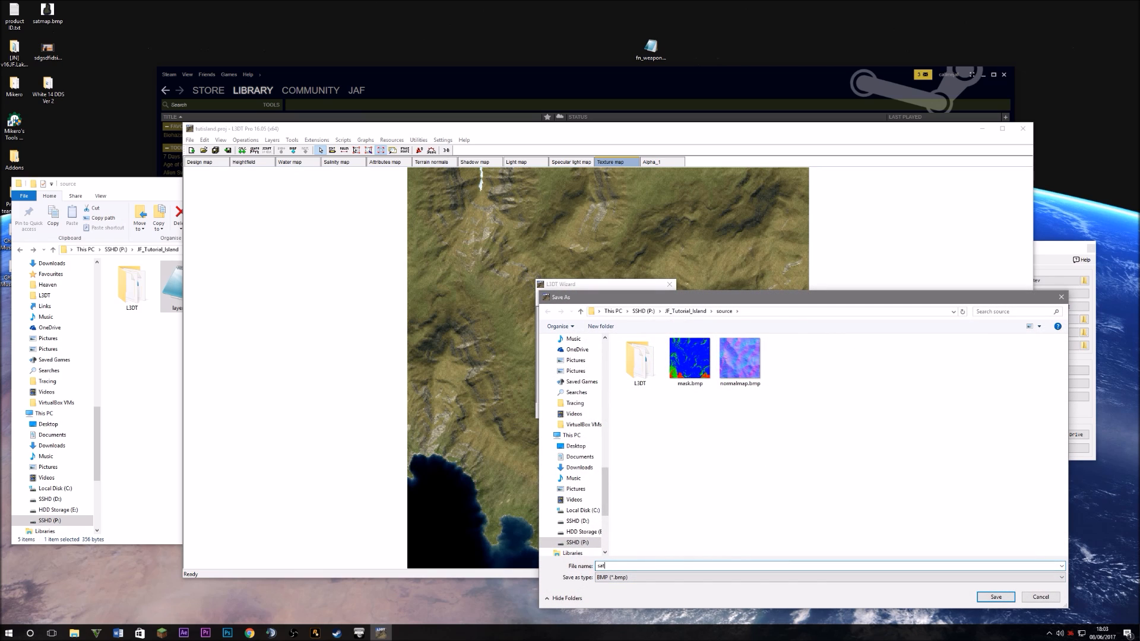
{"action": "left_click", "coordinate": [994, 597]}
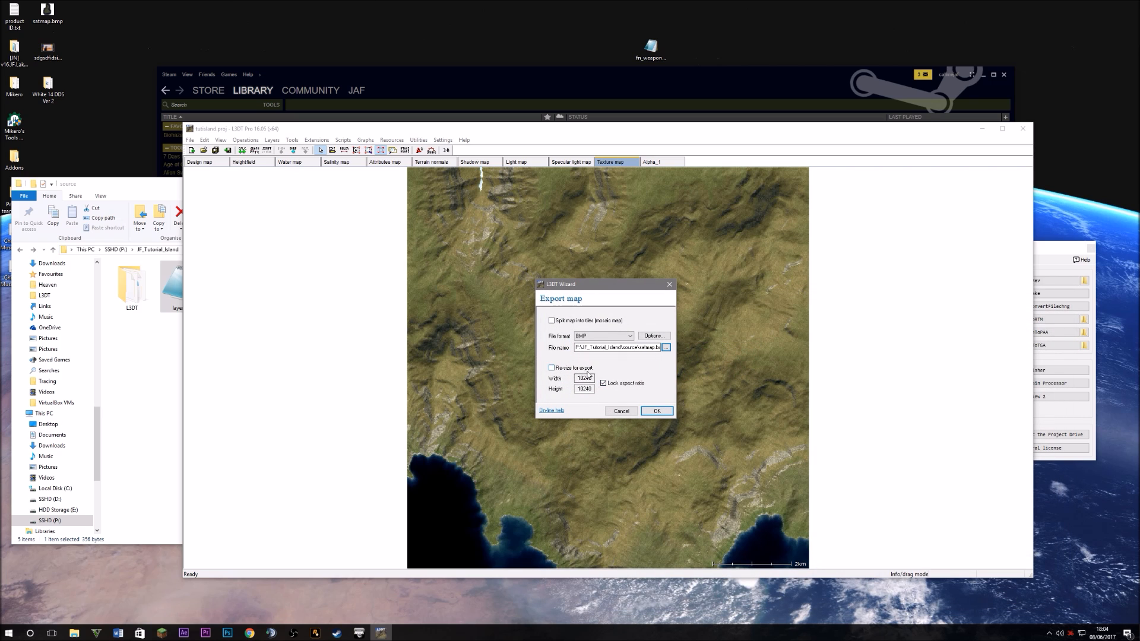
{"action": "left_click", "coordinate": [656, 411]}
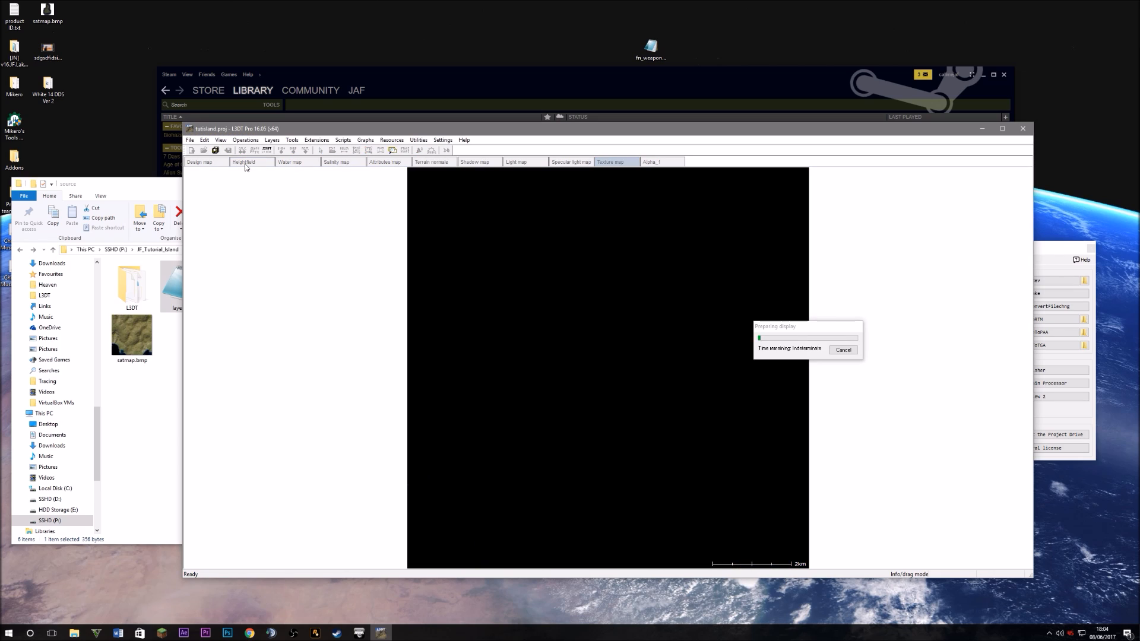
Export the Heightfield layer in XYZ format as terrain.xyz into the source folder
{"action": "left_click", "coordinate": [245, 164]}
{"action": "right_click", "coordinate": [245, 168]}
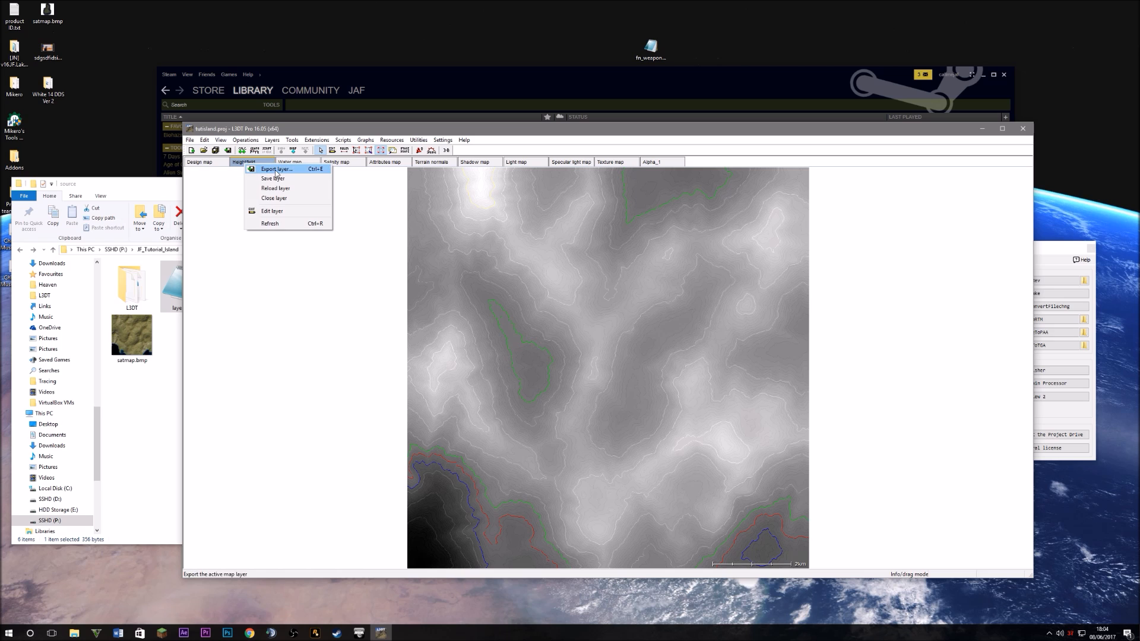
{"action": "left_click", "coordinate": [277, 171]}
{"action": "left_click", "coordinate": [601, 336]}
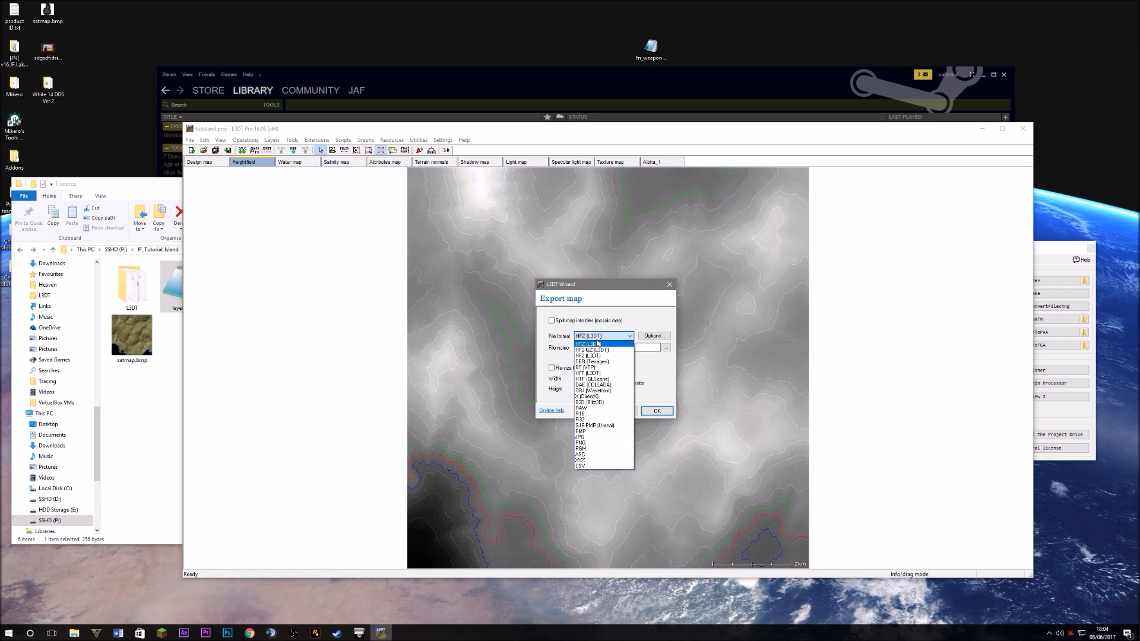
{"action": "left_click", "coordinate": [584, 460]}
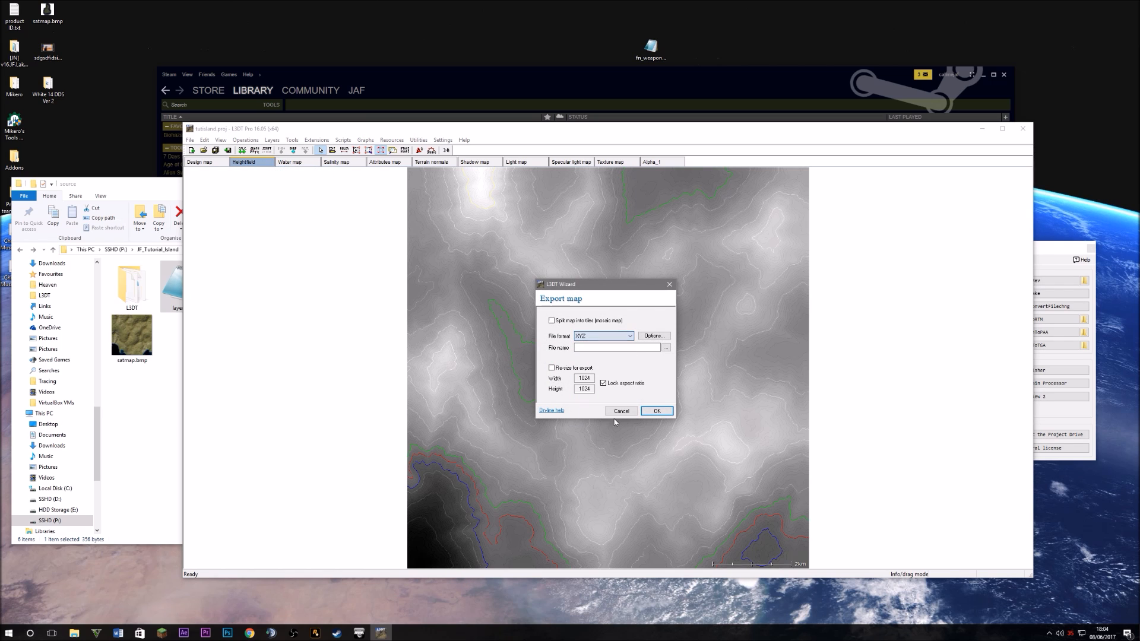
{"action": "left_click", "coordinate": [665, 348]}
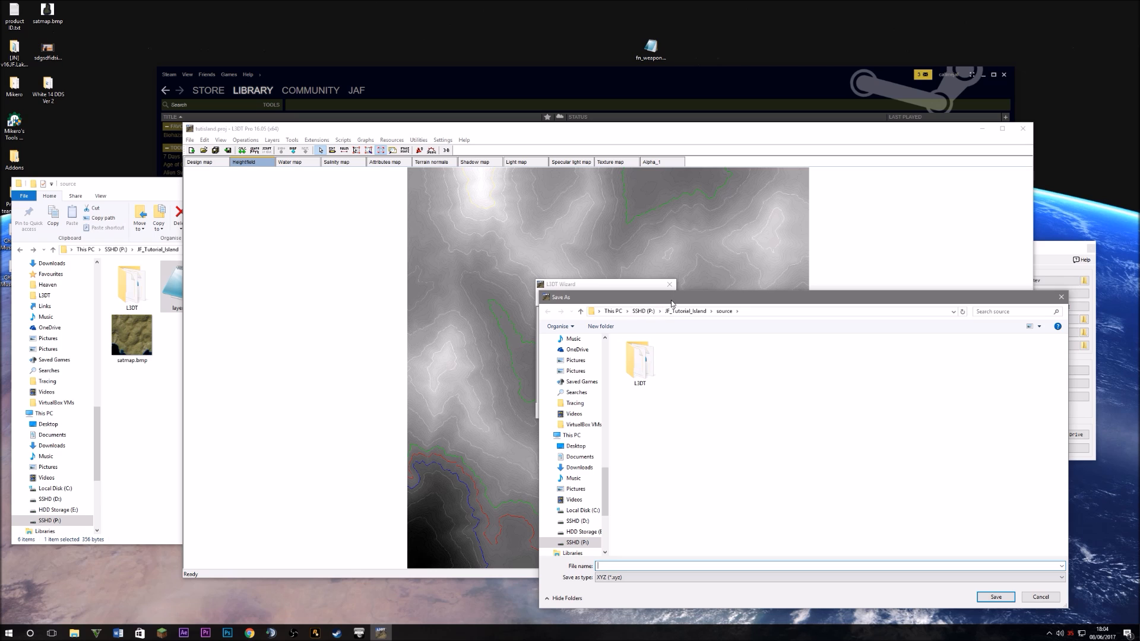
{"action": "left_click_drag", "start_coordinate": [672, 303], "coordinate": [561, 608]}
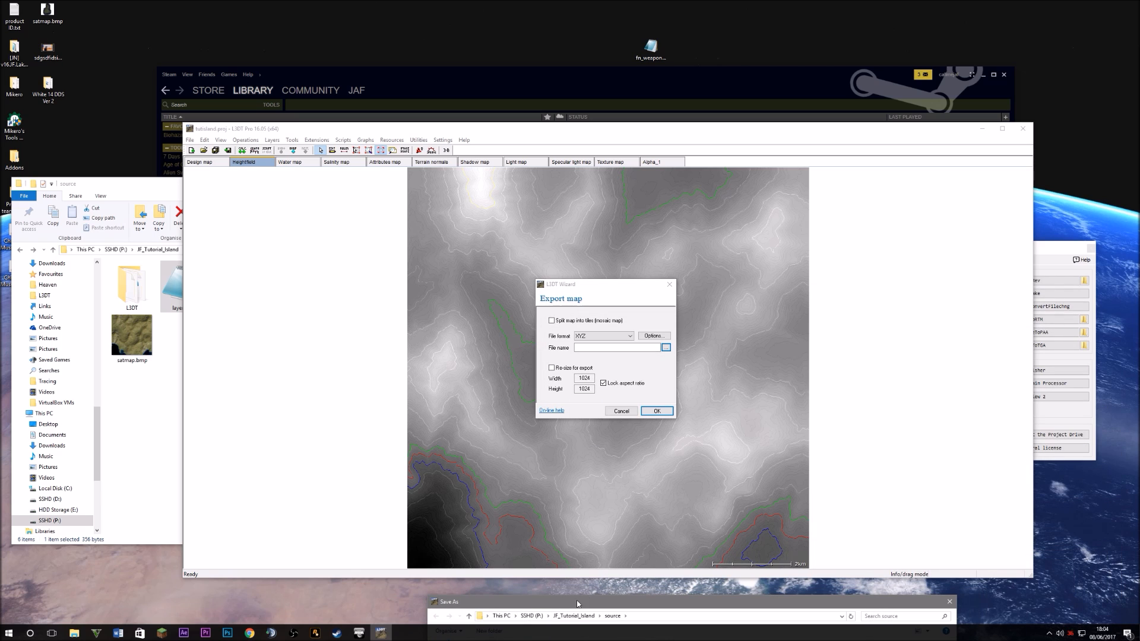
{"action": "left_click_drag", "start_coordinate": [577, 604], "coordinate": [559, 293]}
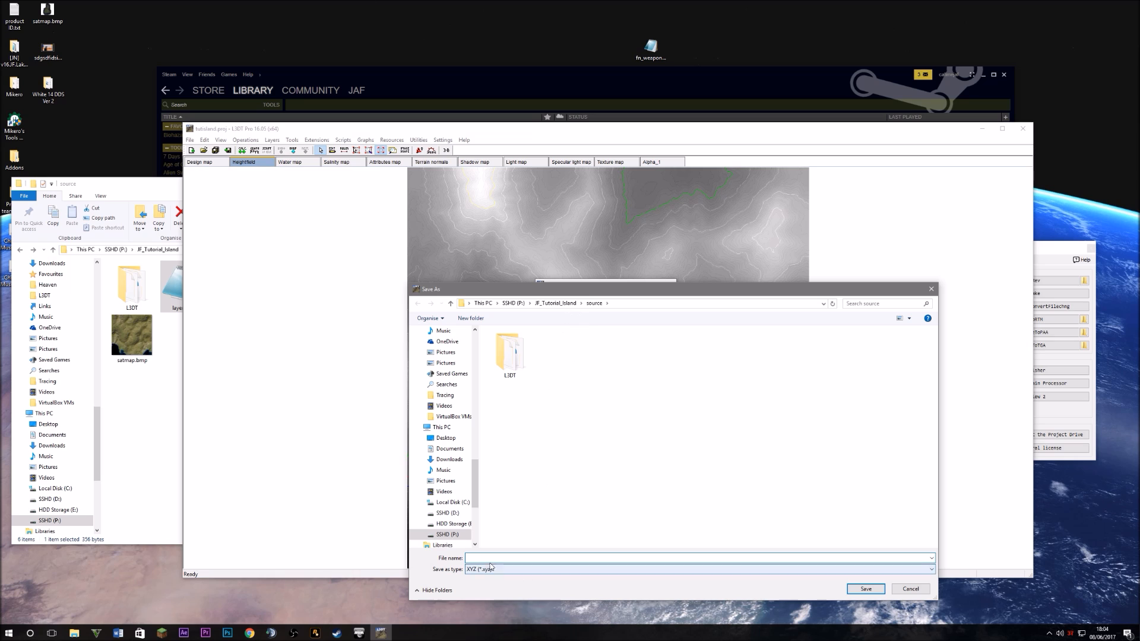
{"action": "left_click", "coordinate": [865, 589]}
{"action": "left_click", "coordinate": [654, 411]}
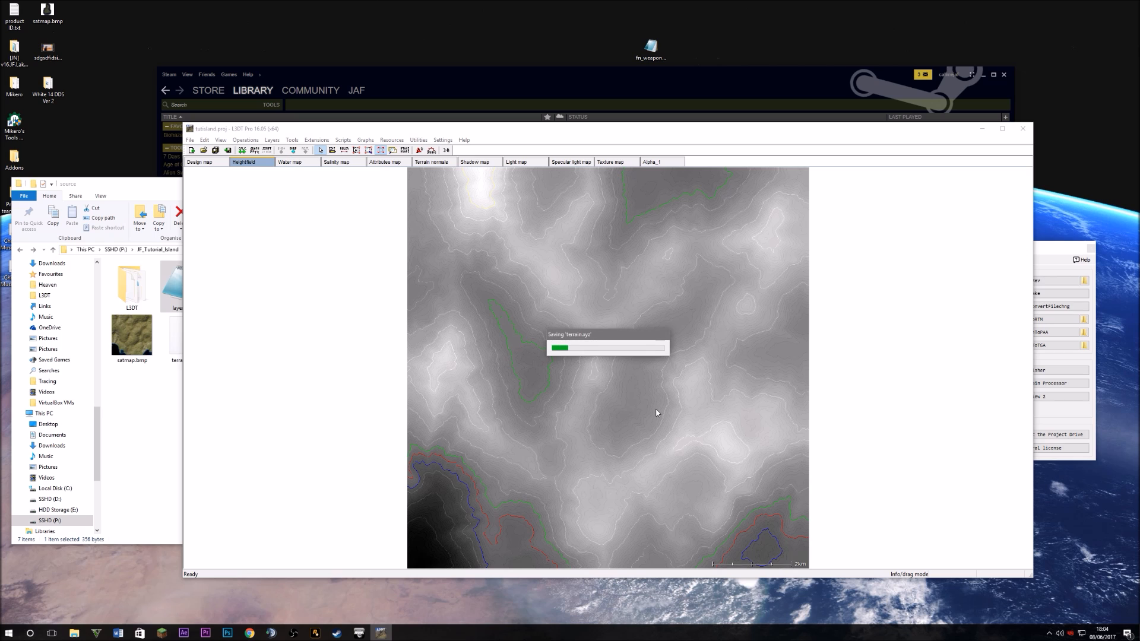
{"action": "left_click_drag", "start_coordinate": [581, 127], "coordinate": [486, 398]}
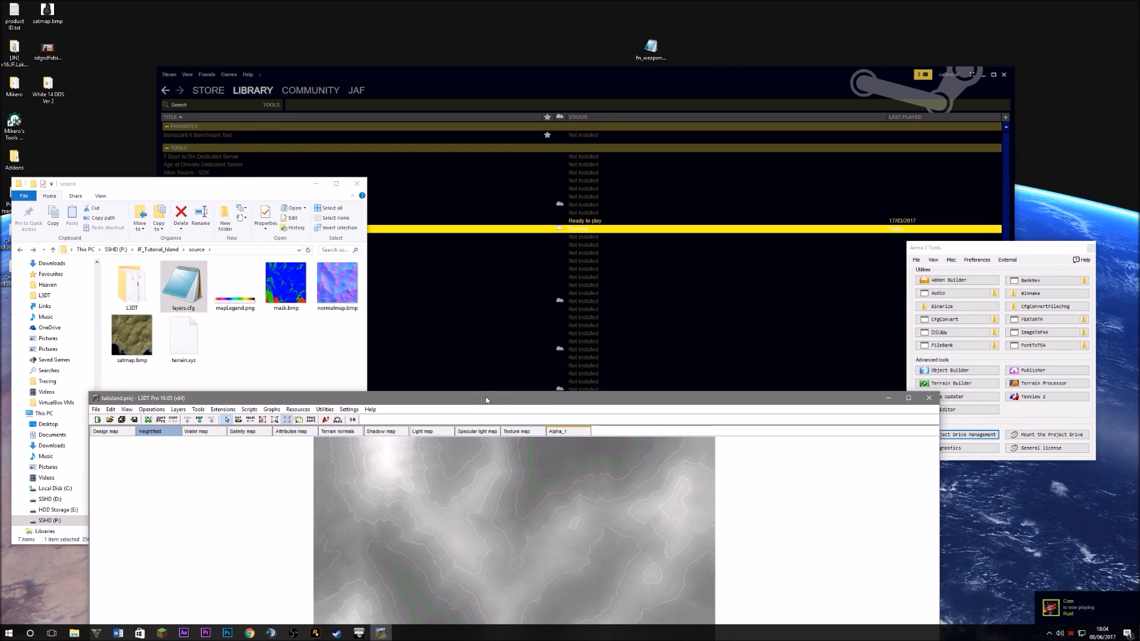
Close L3DT, centre the source folder and view mask.bmp's coloured areas zoomed in Photos
{"action": "left_click", "coordinate": [928, 398]}
{"action": "left_click_drag", "start_coordinate": [190, 183], "coordinate": [559, 177]}
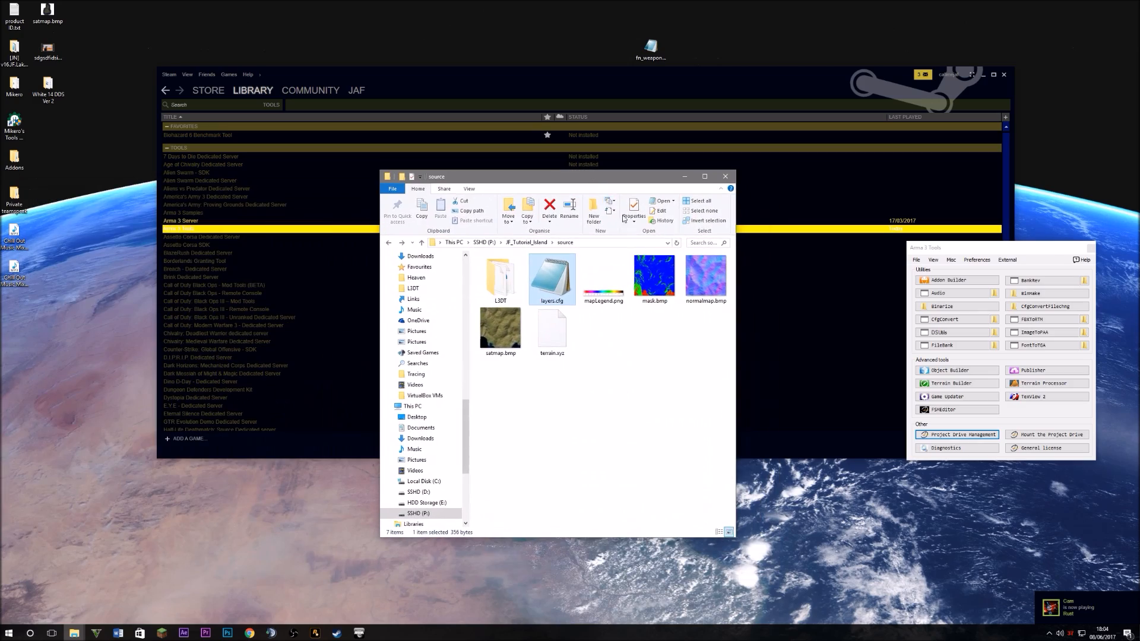
{"action": "double_click", "coordinate": [657, 294]}
{"action": "scroll", "coordinate": [560, 380], "scroll_direction": "up", "scroll_amount": 5}
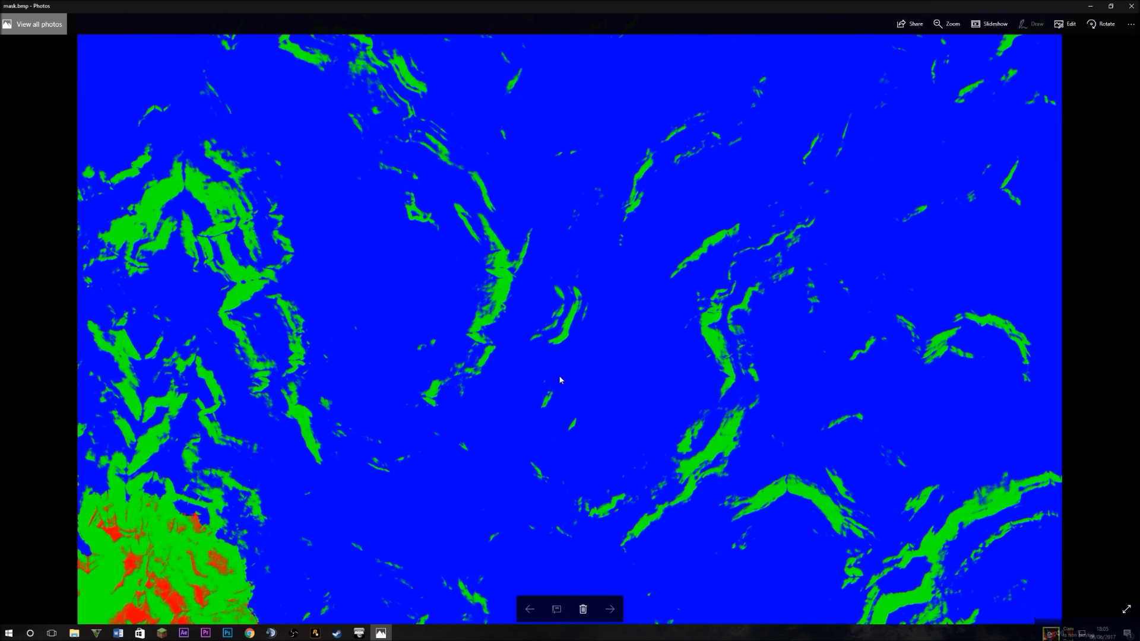
{"action": "scroll", "coordinate": [559, 347], "scroll_direction": "up", "scroll_amount": 2}
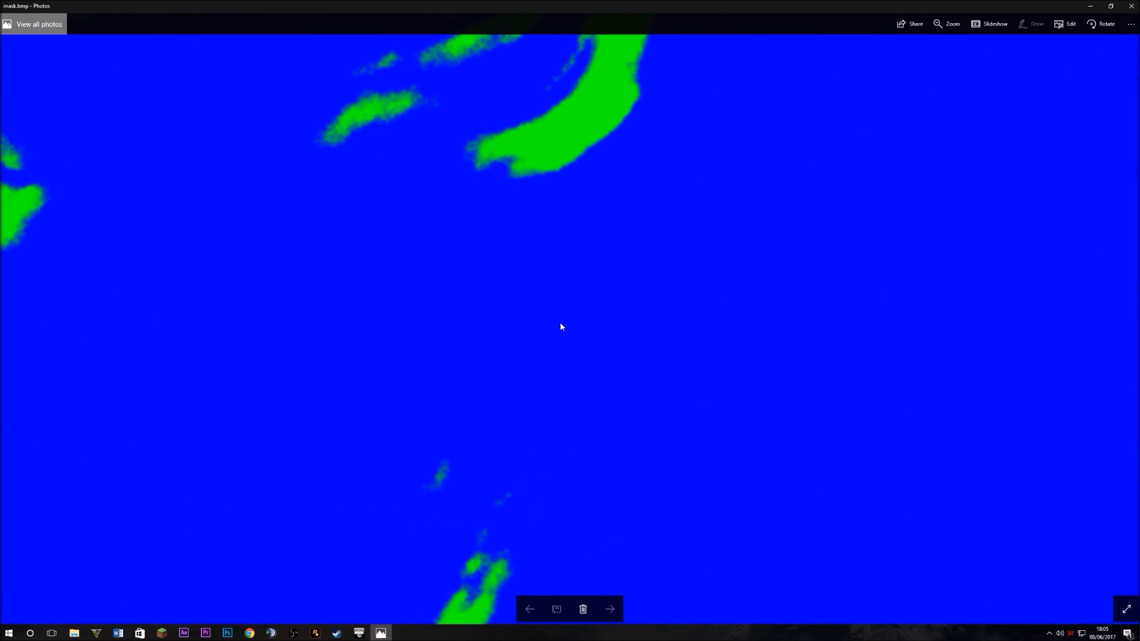
{"action": "scroll", "coordinate": [562, 326], "scroll_direction": "down", "scroll_amount": 6}
Close Photos, launch Photoshop and bring the source folder window back to the front
{"action": "left_click", "coordinate": [1130, 6]}
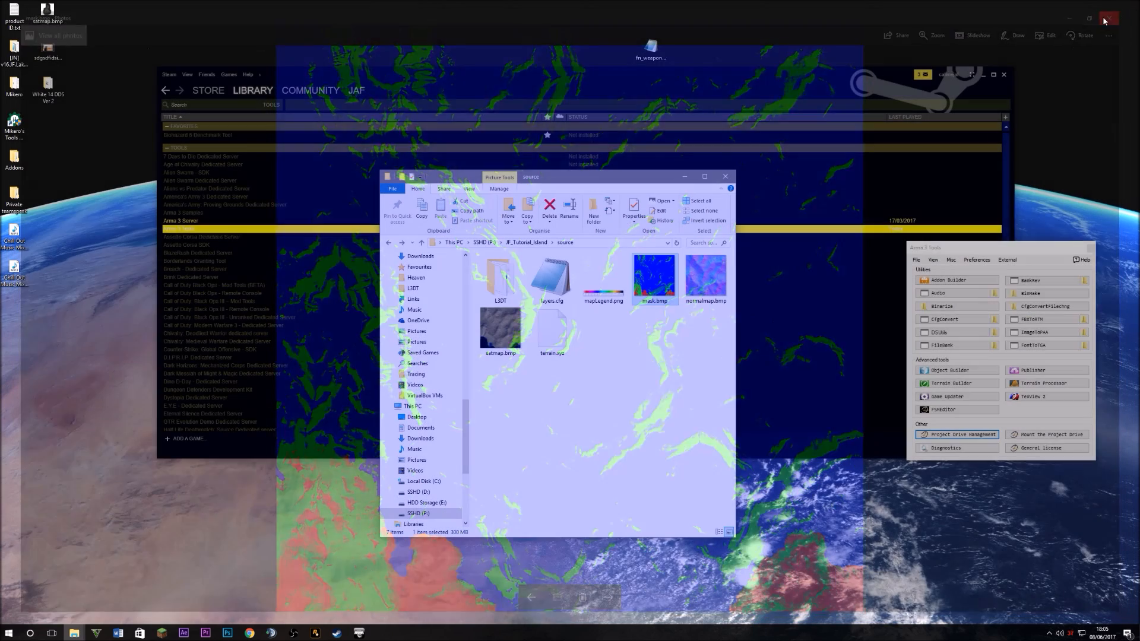
{"action": "left_click", "coordinate": [228, 633]}
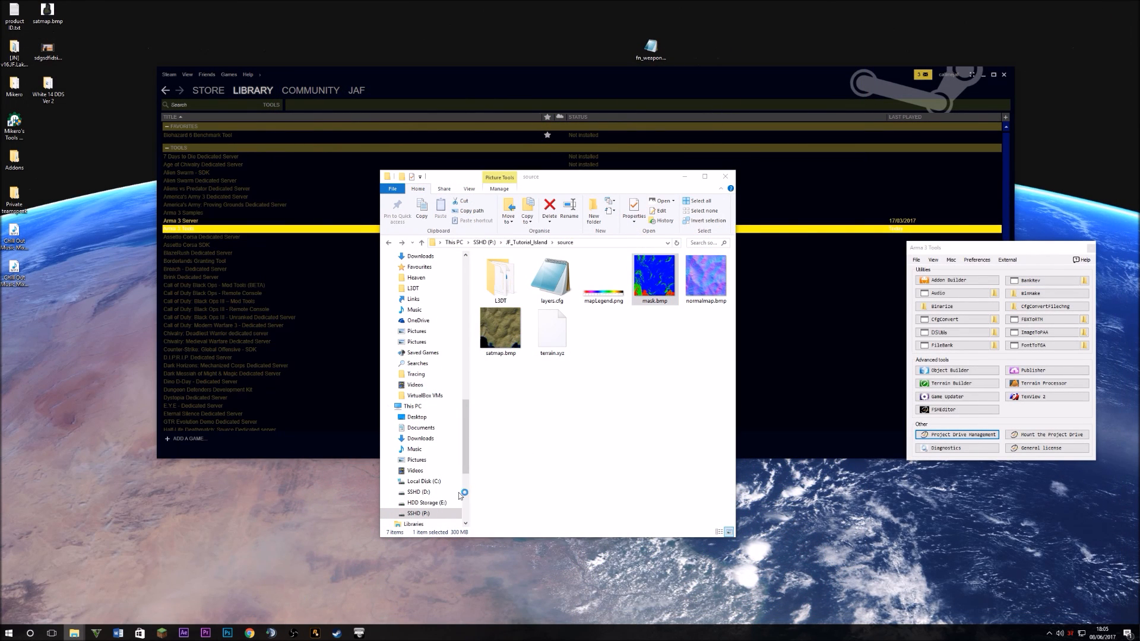
{"action": "left_click", "coordinate": [585, 446]}
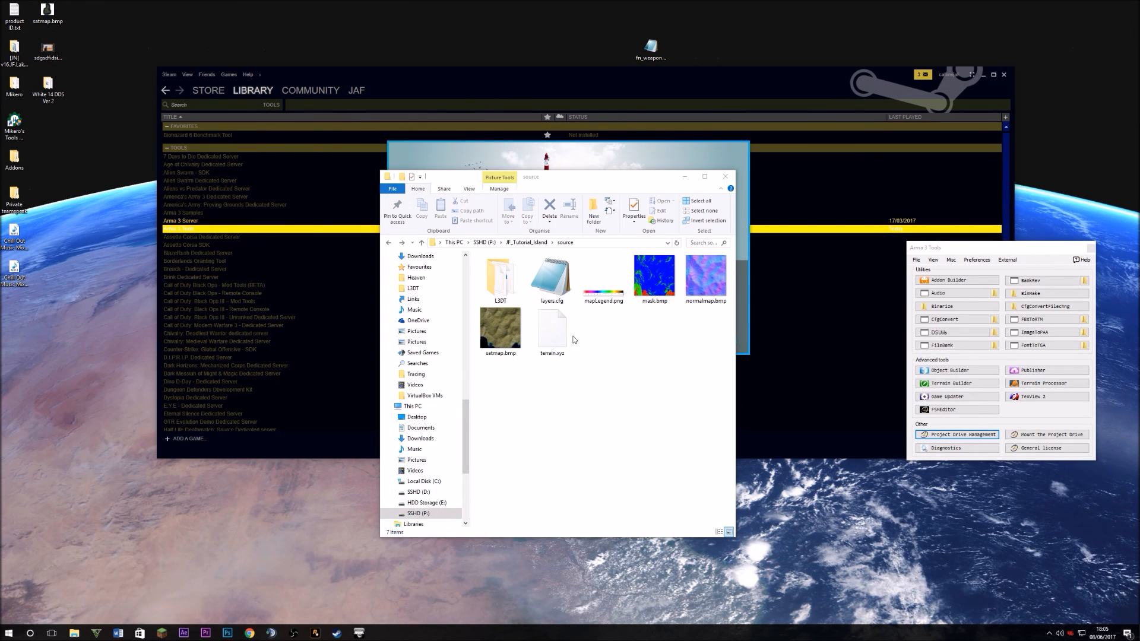
Open layers.cfg in Notepad, find the gdt_greengrass colour values and reposition the window
{"action": "double_click", "coordinate": [561, 299]}
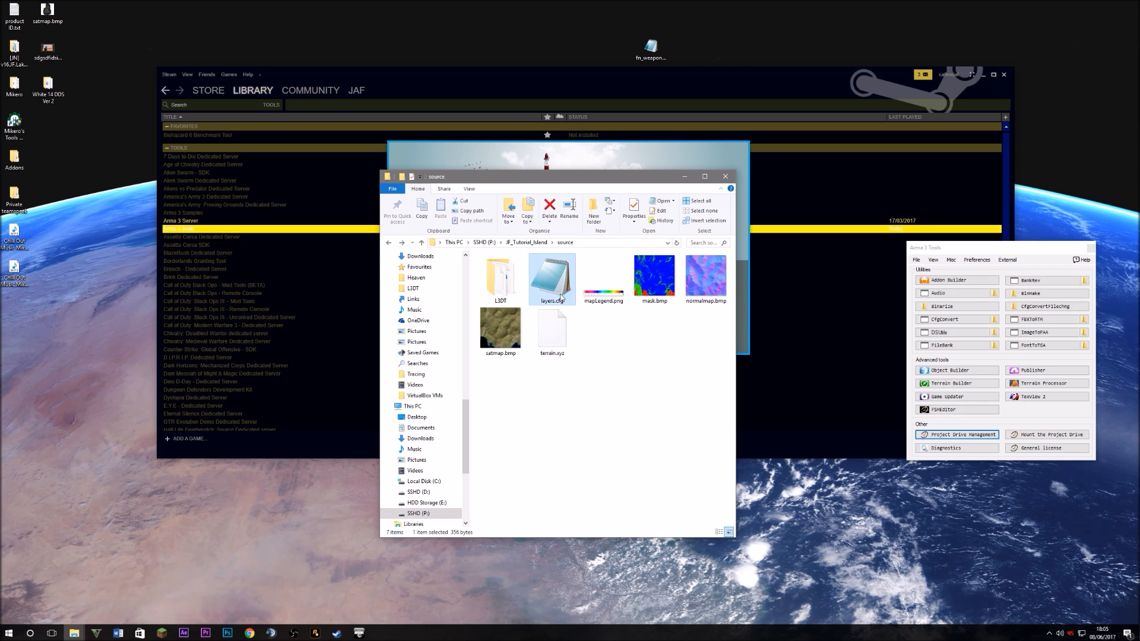
{"action": "left_click_drag", "start_coordinate": [423, 260], "coordinate": [397, 260]}
{"action": "left_click", "coordinate": [460, 252]}
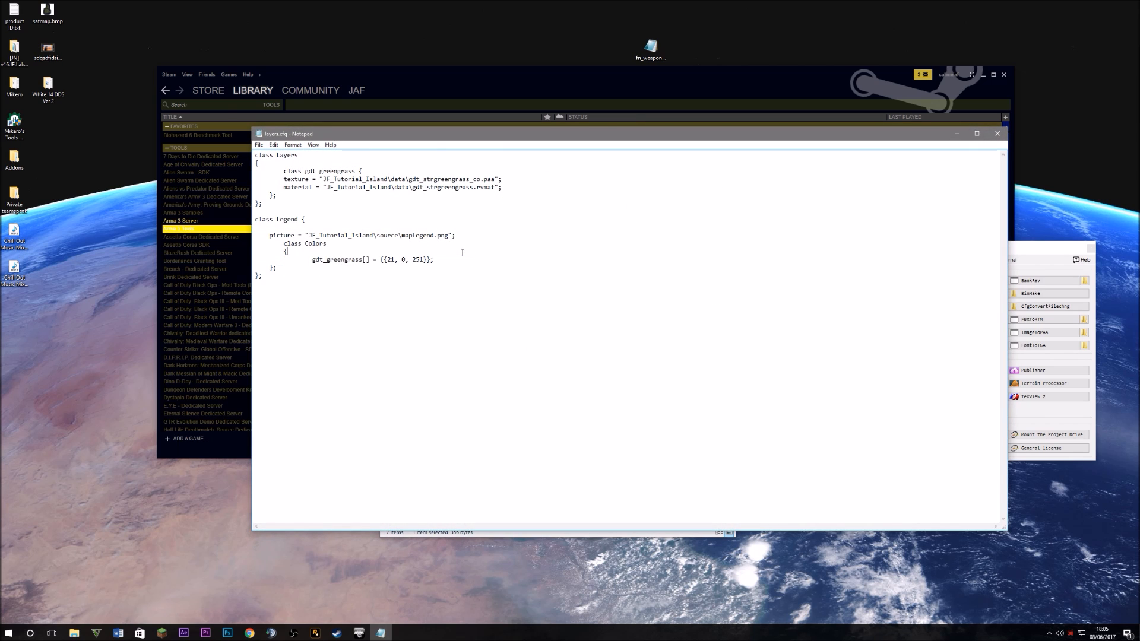
{"action": "left_click_drag", "start_coordinate": [430, 135], "coordinate": [1107, 237]}
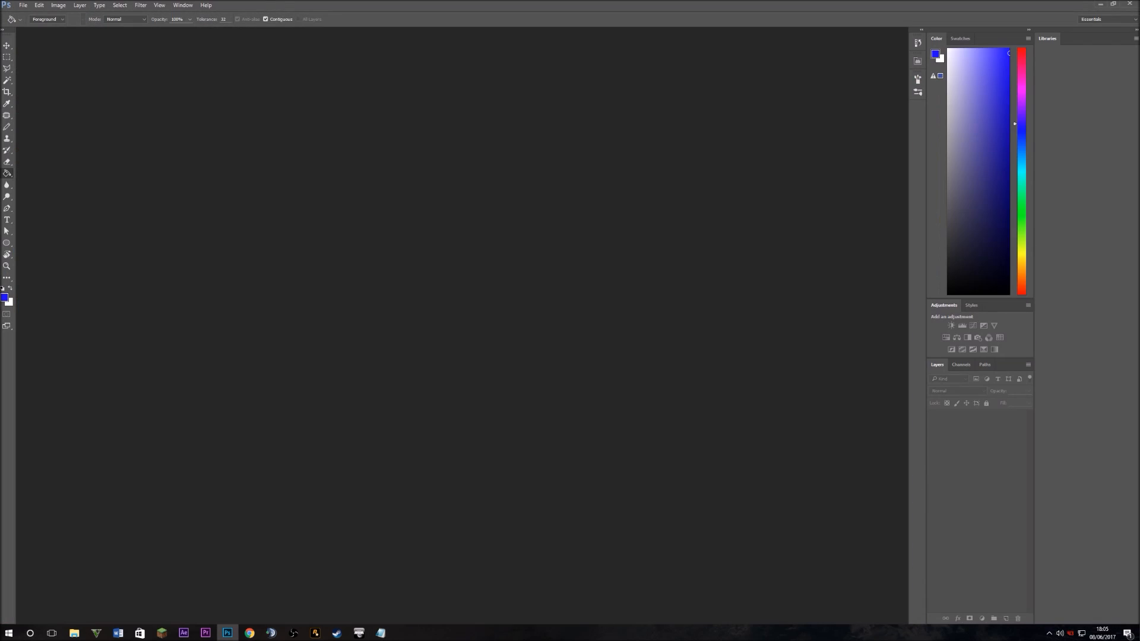
Load mask.bmp into Photoshop and snap the layers.cfg window to the right half
{"action": "left_click_drag", "start_coordinate": [789, 3], "coordinate": [1, 368]}
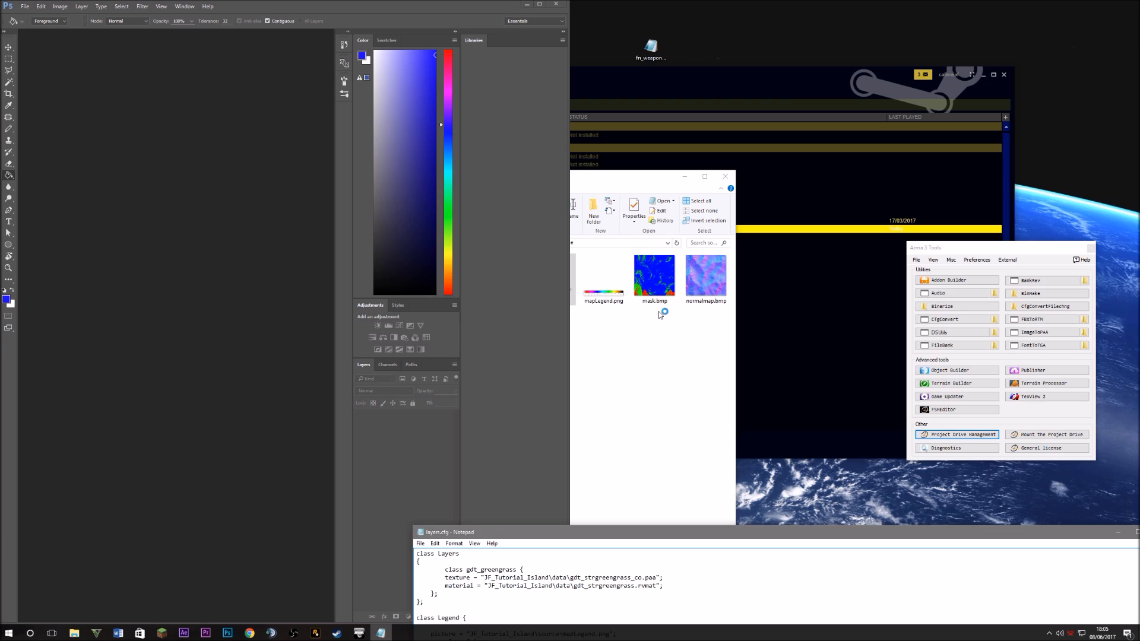
{"action": "left_click_drag", "start_coordinate": [658, 285], "coordinate": [159, 269]}
{"action": "left_click_drag", "start_coordinate": [821, 587], "coordinate": [801, 578]}
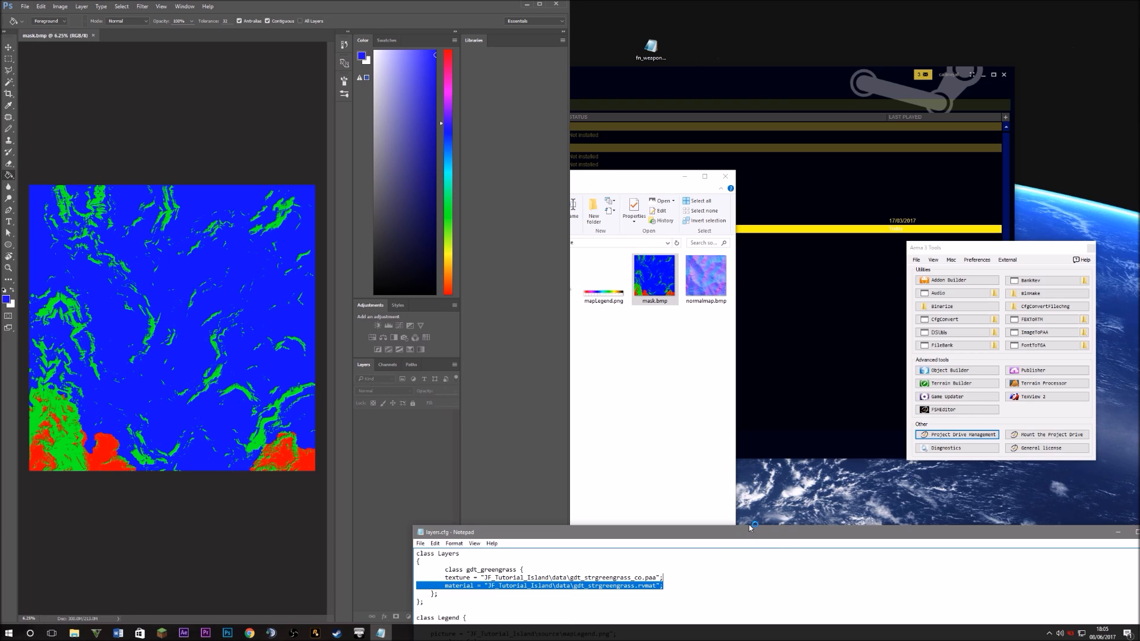
{"action": "left_click_drag", "start_coordinate": [753, 535], "coordinate": [1138, 379]}
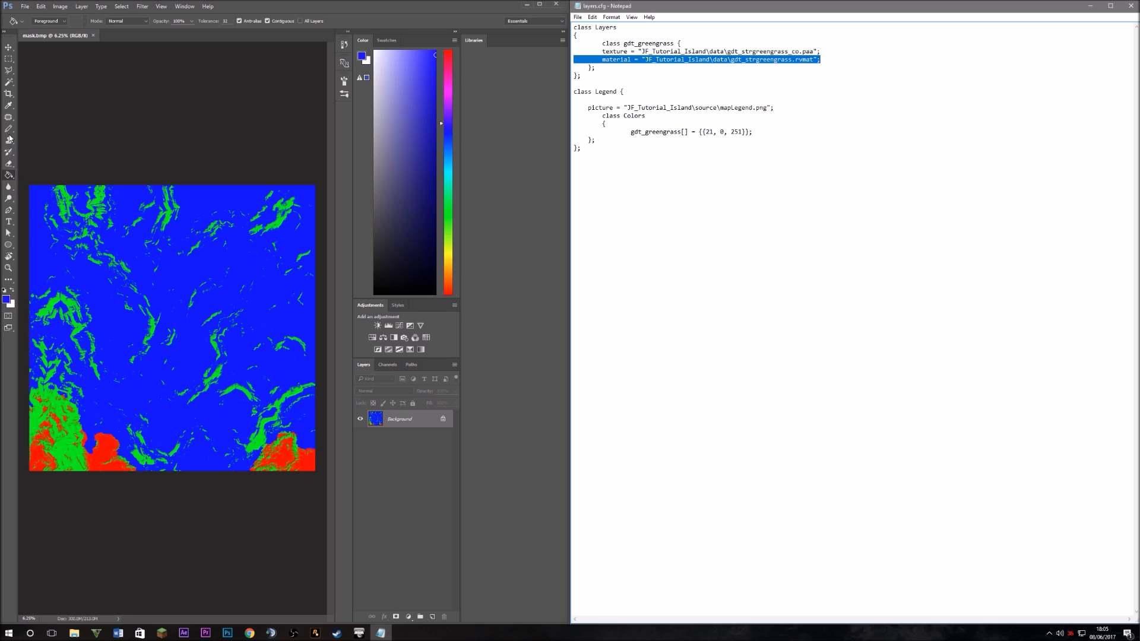
Sample the mask's pure blue (0000ff) and change gdt_greengrass's red value from 21 to 0
{"action": "left_click", "coordinate": [8, 105]}
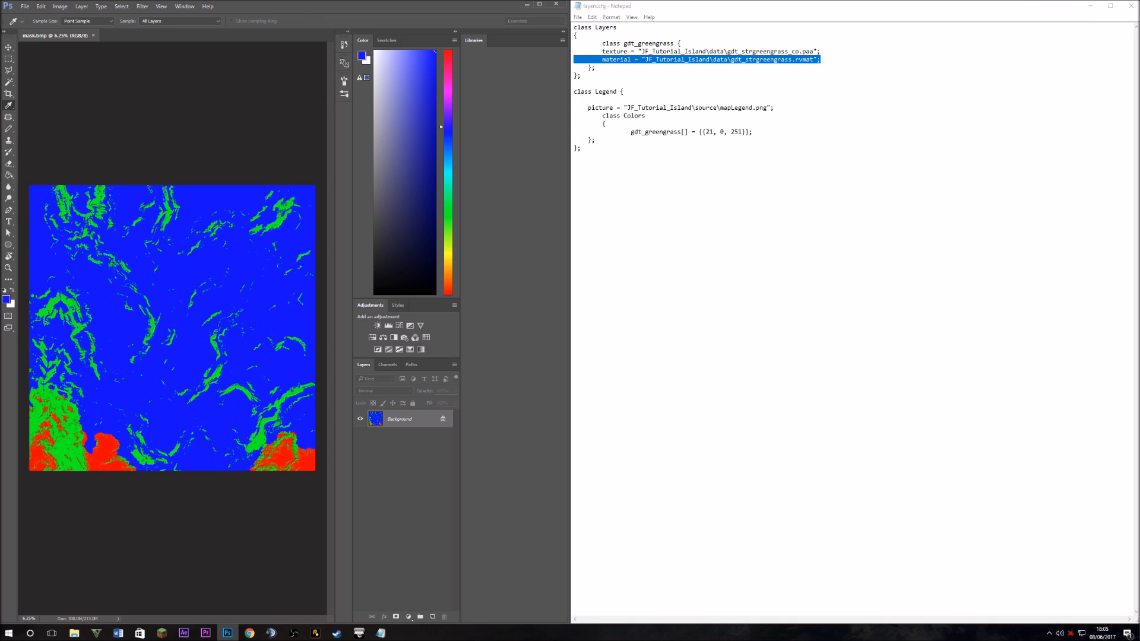
{"action": "left_click", "coordinate": [361, 56]}
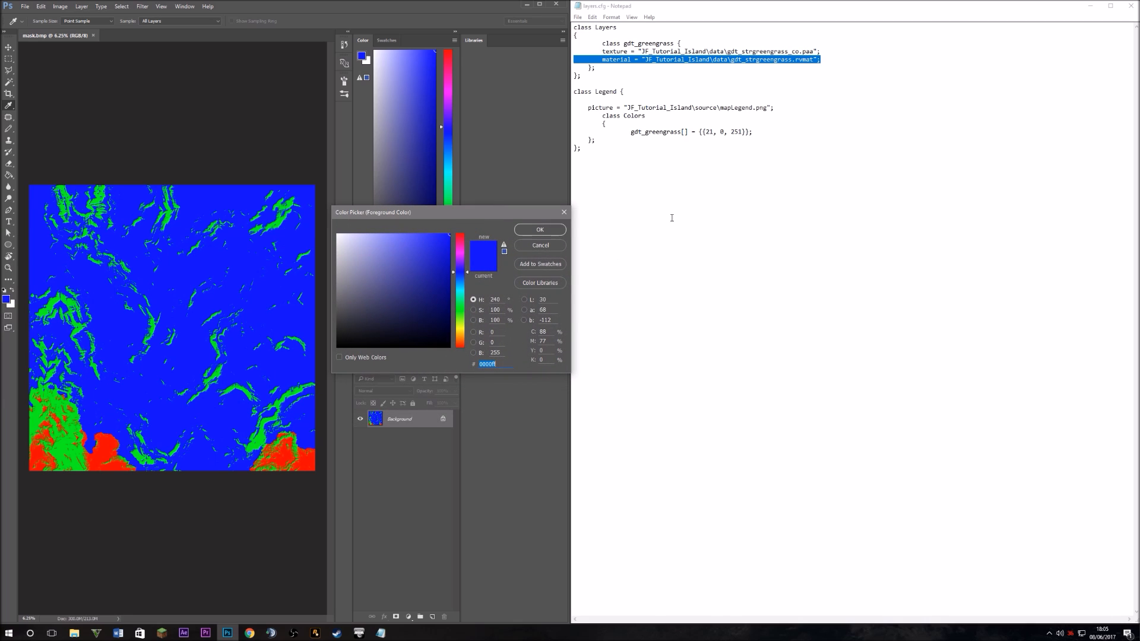
{"action": "double_click", "coordinate": [708, 131]}
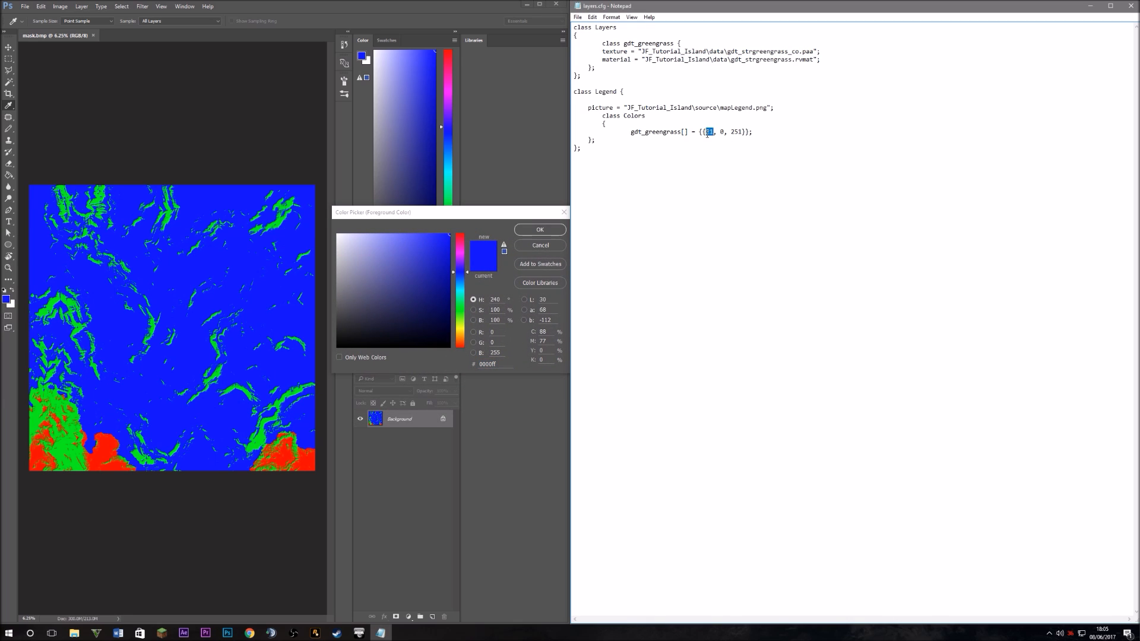
{"action": "type", "text": "0"}
Check the gdt_greengrass line reads {0, 0, 255}, close the Color Picker and minimise Photoshop
{"action": "left_click_drag", "start_coordinate": [764, 130], "coordinate": [638, 132]}
{"action": "left_click", "coordinate": [651, 161]}
{"action": "left_click", "coordinate": [564, 212]}
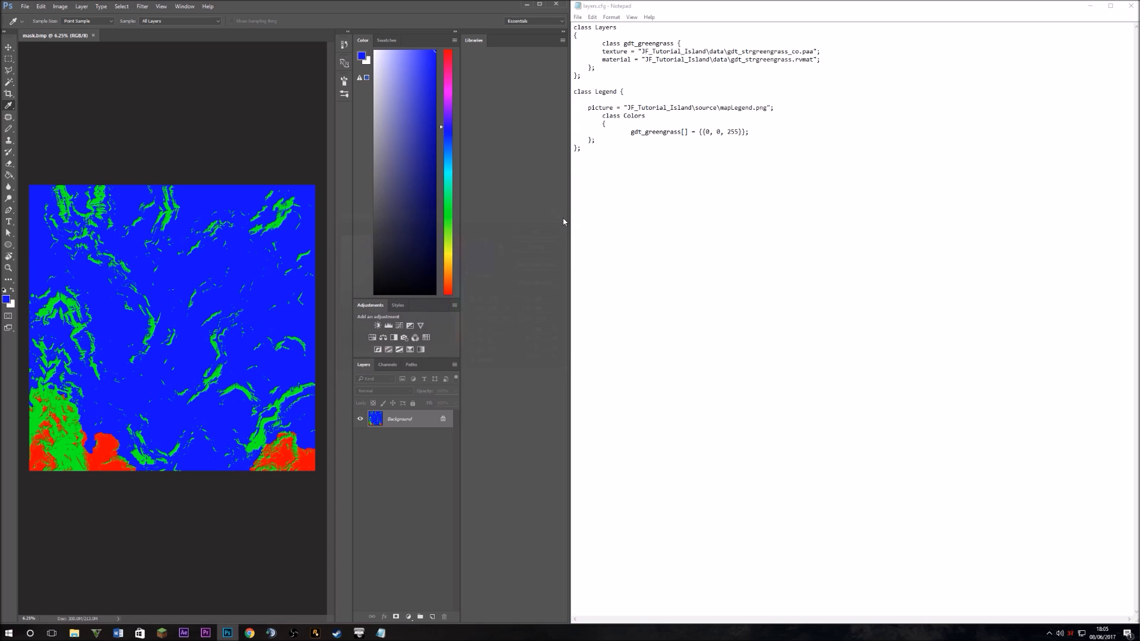
{"action": "left_click", "coordinate": [527, 4]}
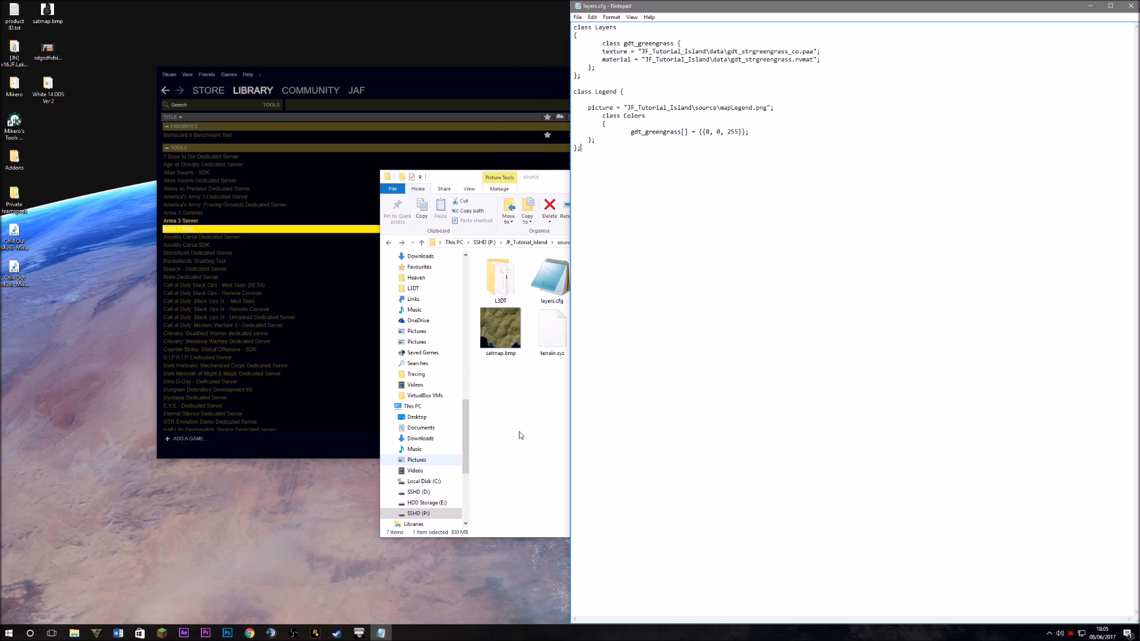
Browse File Explorer to the P:\lakeside_Islands\source folder
{"action": "left_click", "coordinate": [519, 435]}
{"action": "left_click", "coordinate": [490, 242]}
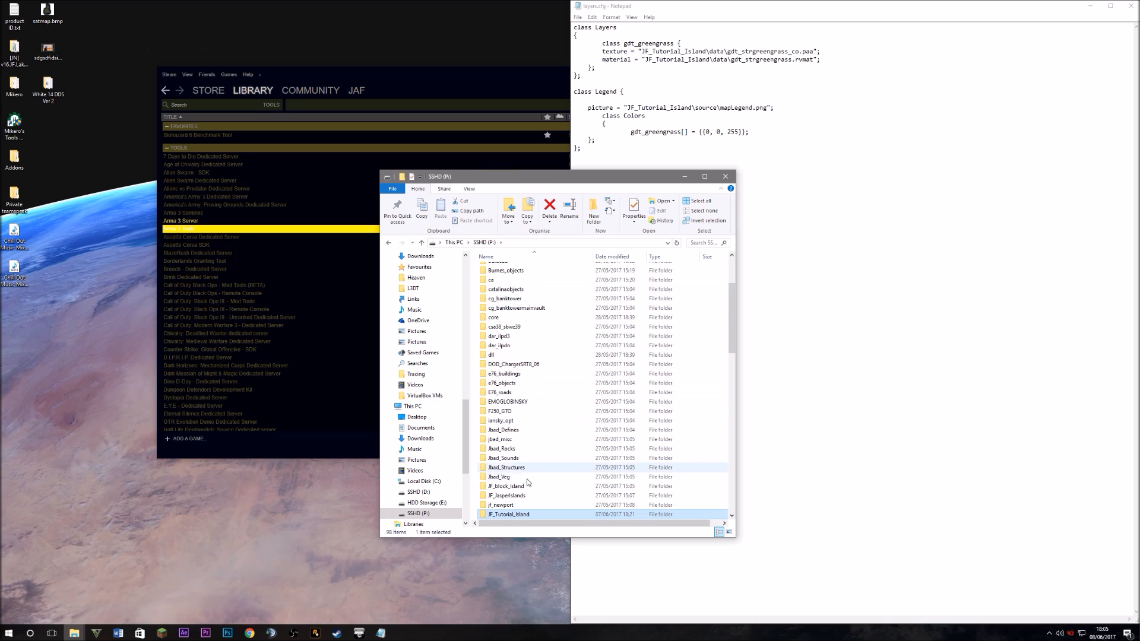
{"action": "scroll", "coordinate": [528, 482], "scroll_direction": "down", "scroll_amount": 2}
{"action": "left_click", "coordinate": [526, 469]}
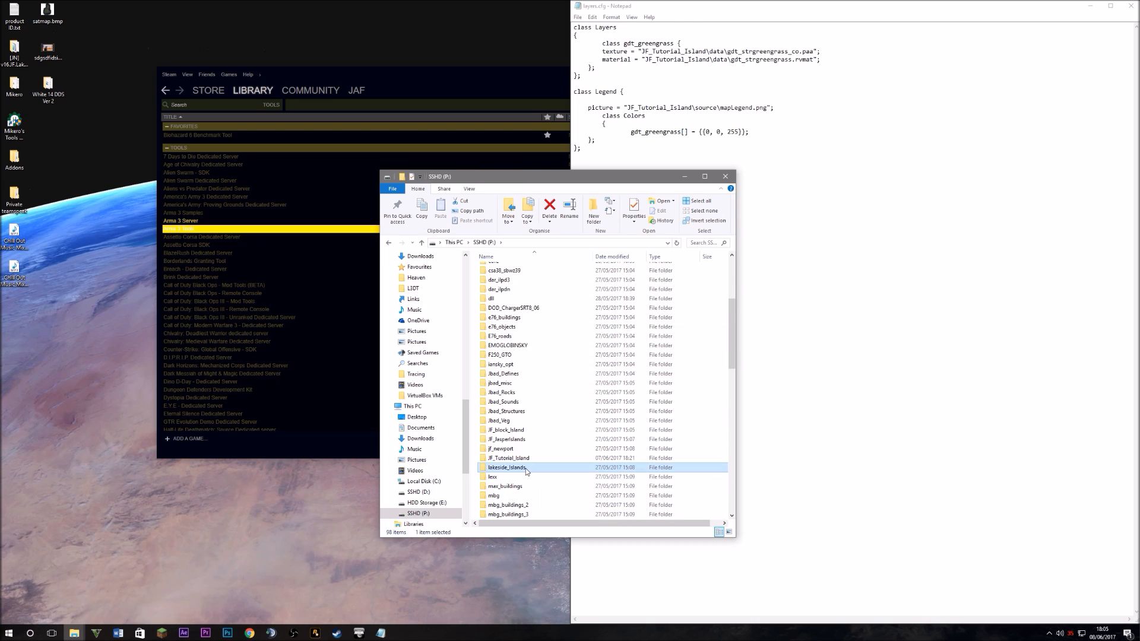
{"action": "double_click", "coordinate": [525, 469]}
{"action": "double_click", "coordinate": [497, 279]}
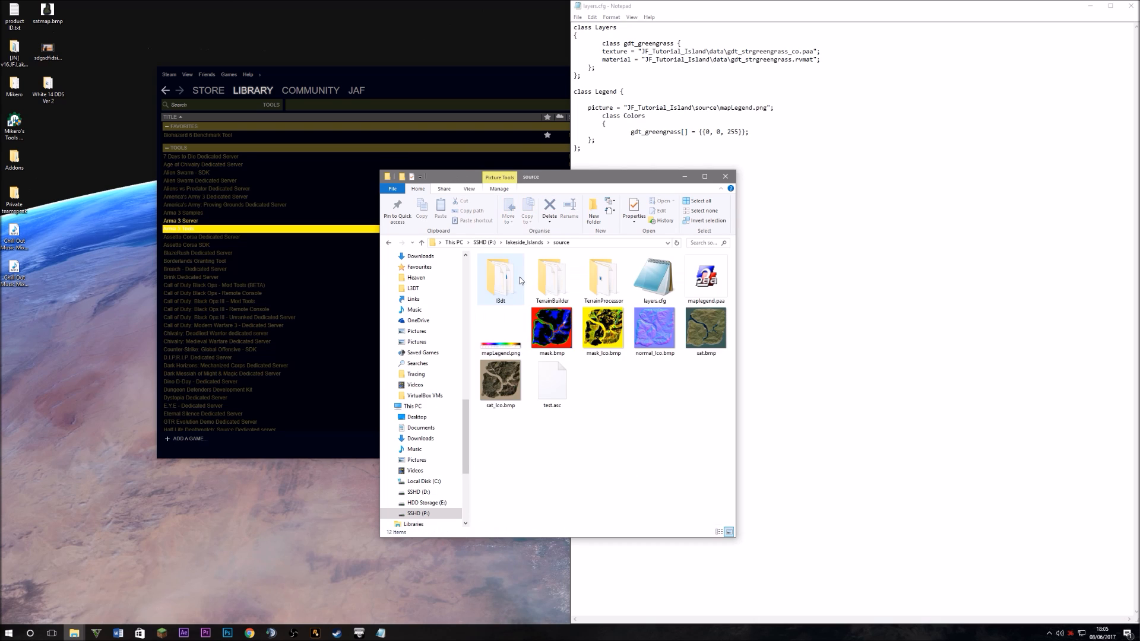
Read through the lakeside_Islands example layers.cfg in Notepad, then close it
{"action": "double_click", "coordinate": [663, 284]}
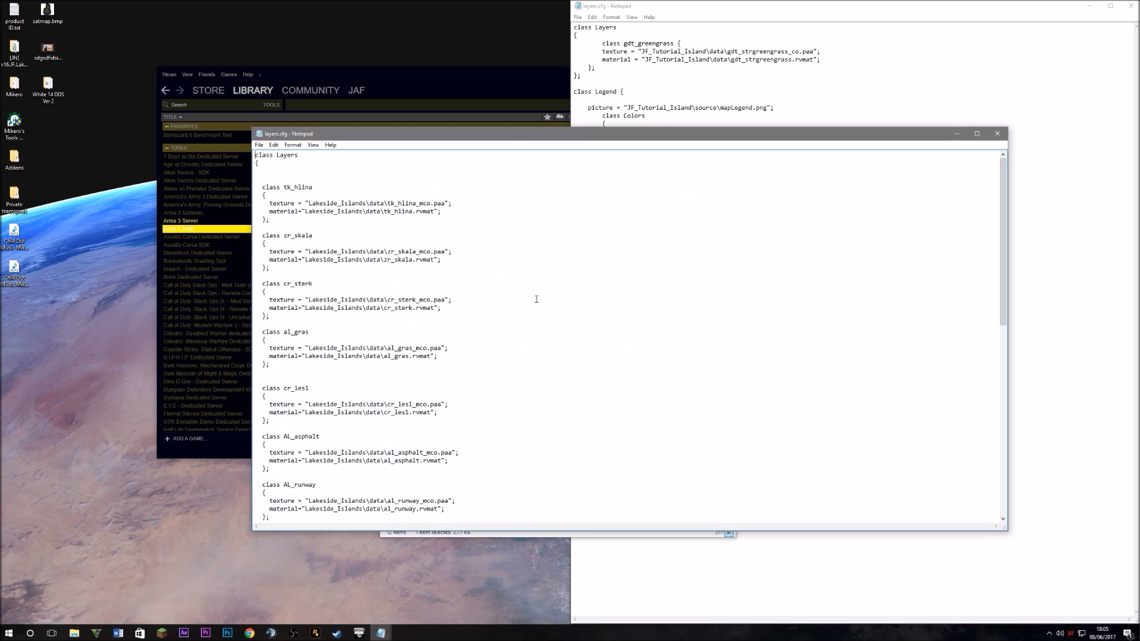
{"action": "scroll", "coordinate": [451, 347], "scroll_direction": "down", "scroll_amount": 10}
{"action": "scroll", "coordinate": [451, 347], "scroll_direction": "up", "scroll_amount": 5}
{"action": "scroll", "coordinate": [454, 367], "scroll_direction": "down", "scroll_amount": 5}
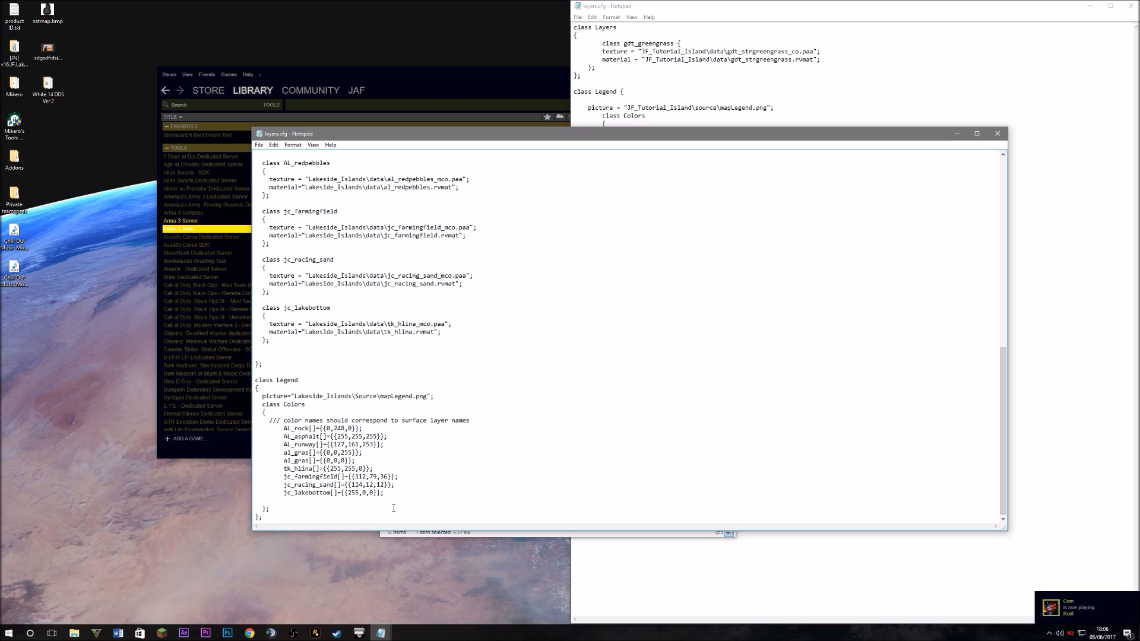
{"action": "scroll", "coordinate": [371, 406], "scroll_direction": "up", "scroll_amount": 5}
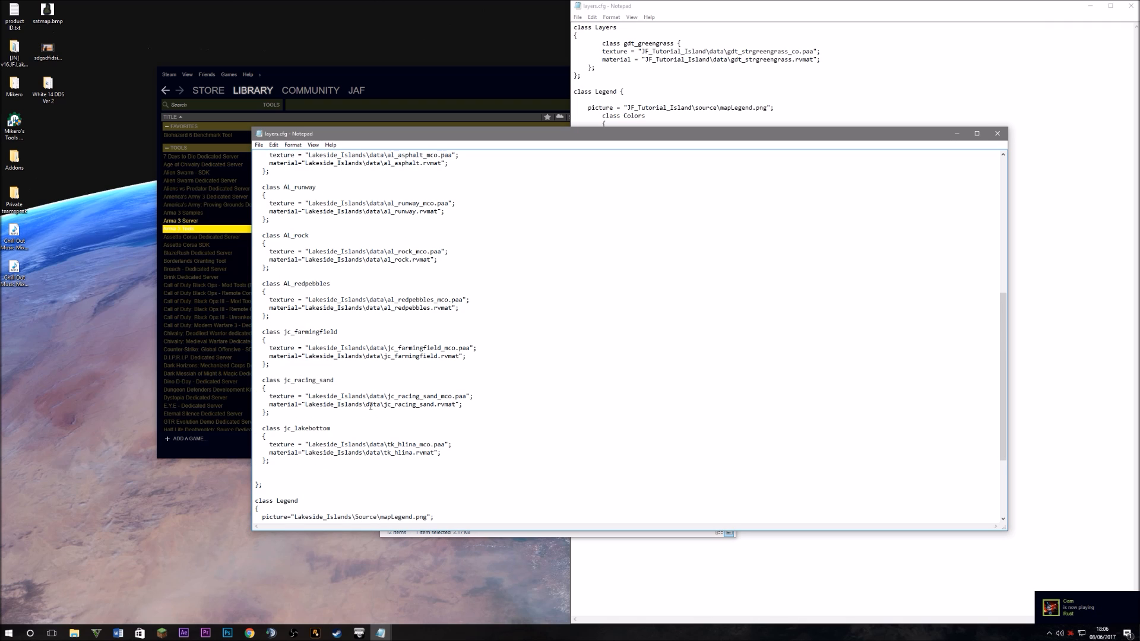
{"action": "scroll", "coordinate": [370, 406], "scroll_direction": "up", "scroll_amount": 12}
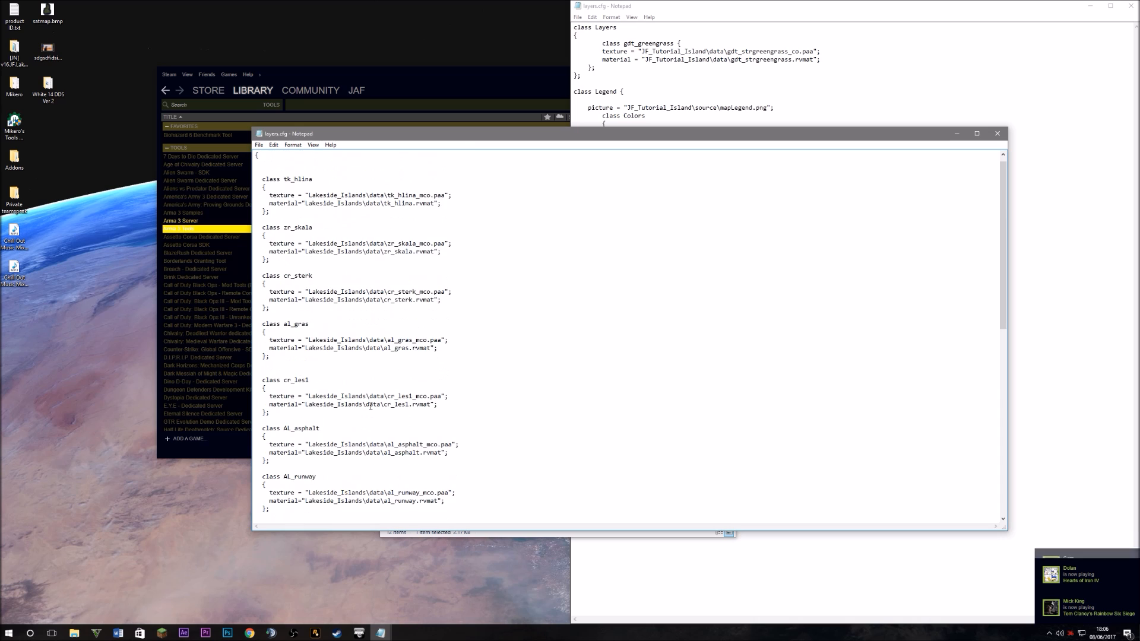
{"action": "scroll", "coordinate": [370, 406], "scroll_direction": "down", "scroll_amount": 15}
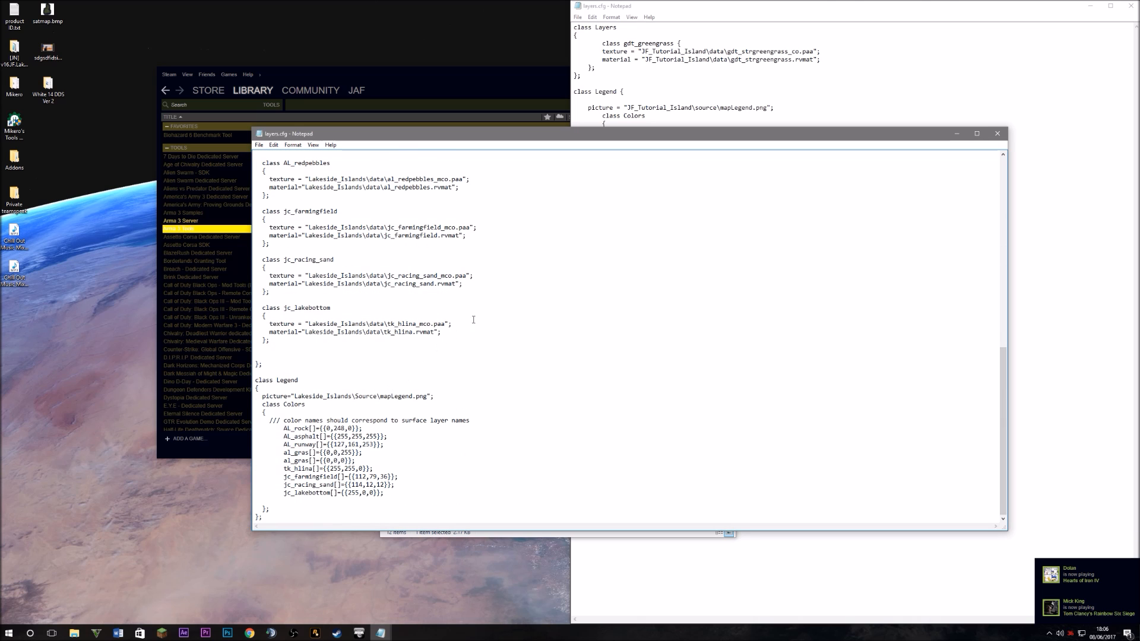
{"action": "left_click", "coordinate": [997, 134]}
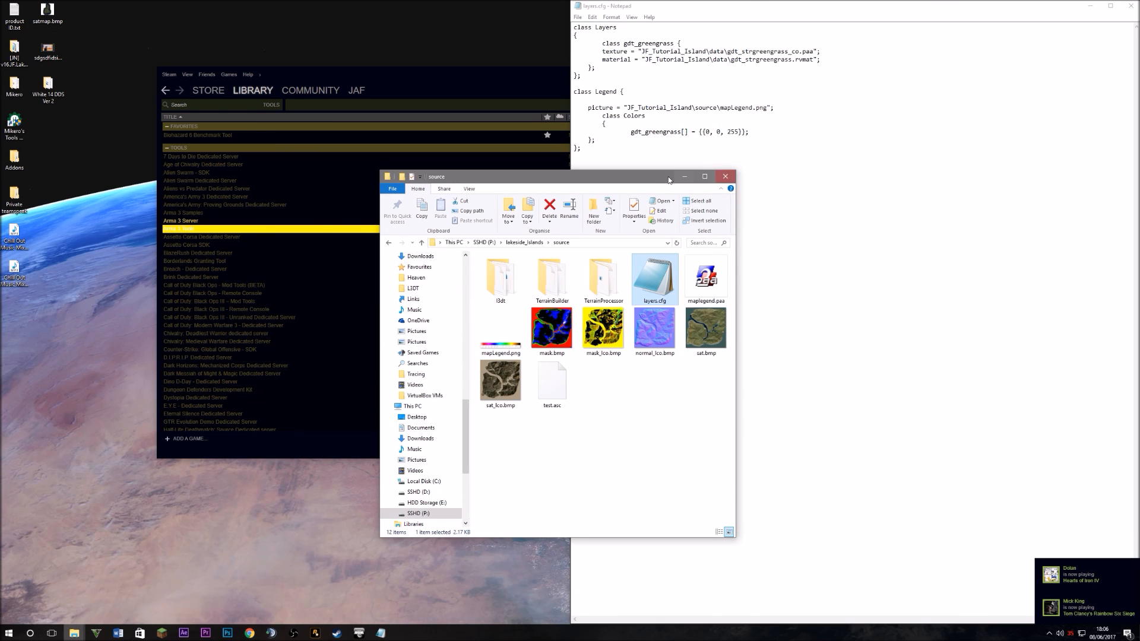
{"action": "left_click_drag", "start_coordinate": [669, 180], "coordinate": [449, 226]}
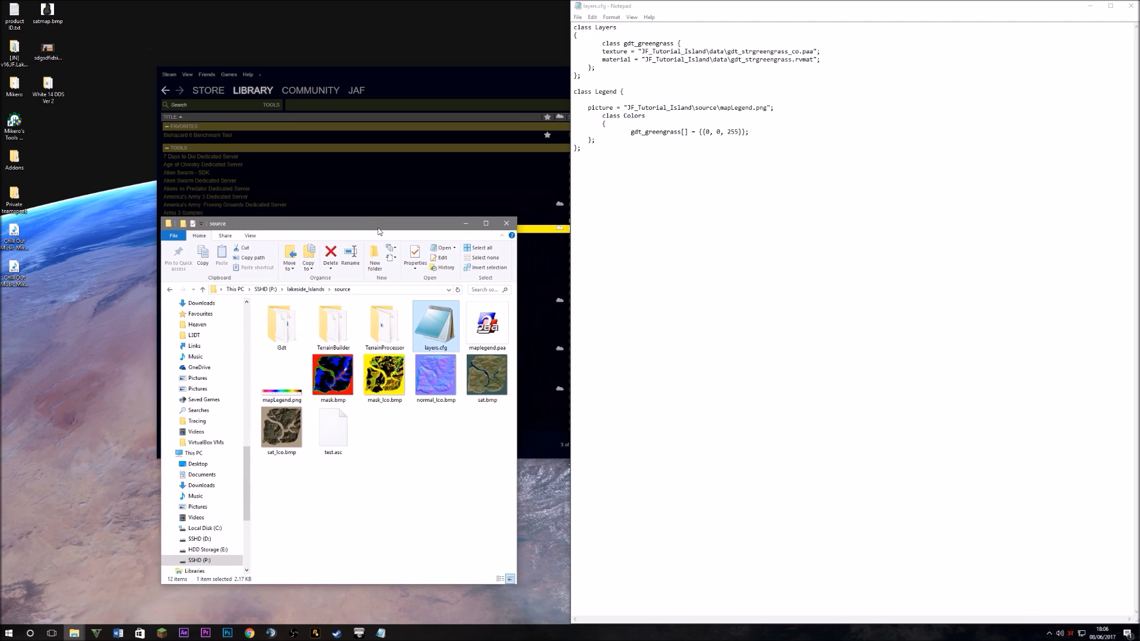
{"action": "left_click_drag", "start_coordinate": [378, 231], "coordinate": [371, 233]}
{"action": "left_click_drag", "start_coordinate": [779, 143], "coordinate": [587, 129]}
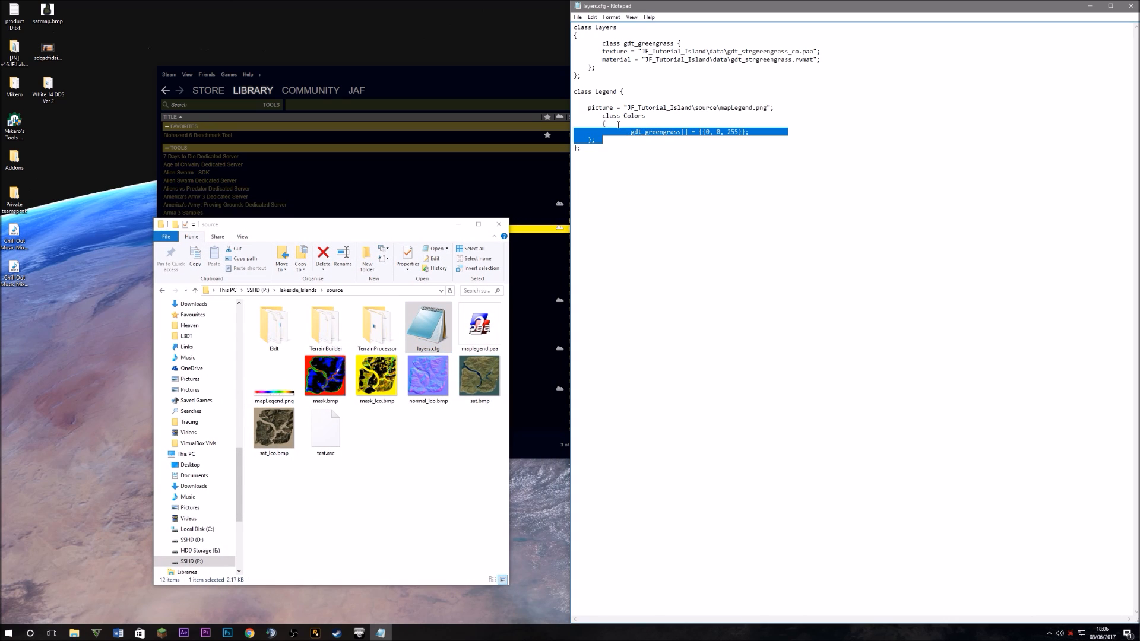
{"action": "left_click", "coordinate": [652, 217]}
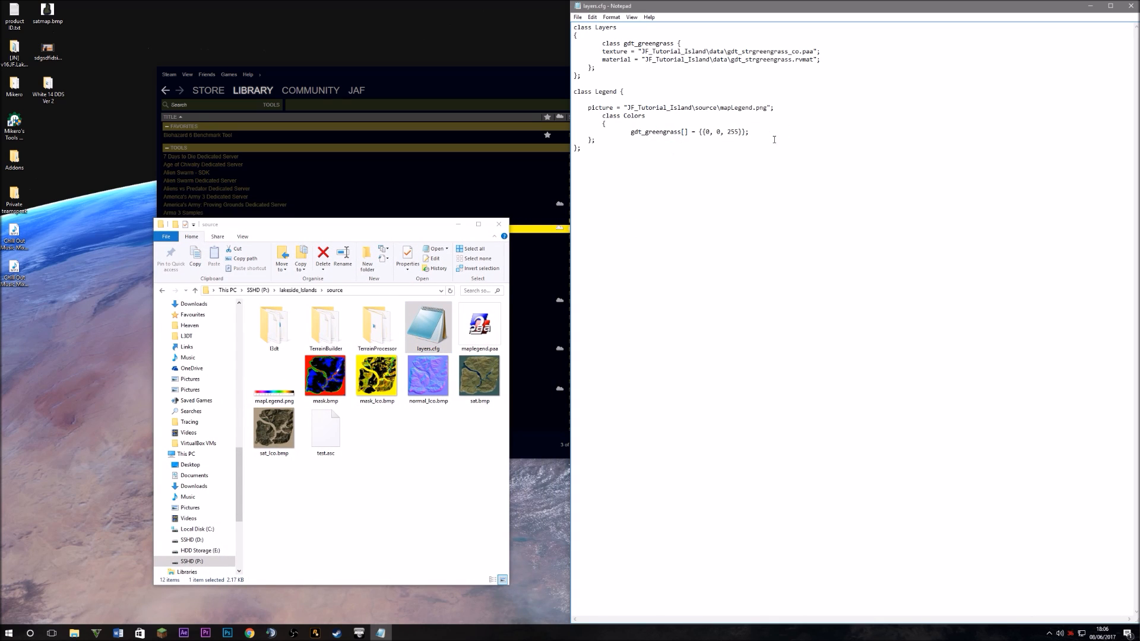
{"action": "left_click_drag", "start_coordinate": [774, 135], "coordinate": [601, 117]}
{"action": "left_click", "coordinate": [749, 135]}
{"action": "left_click_drag", "start_coordinate": [712, 150], "coordinate": [617, 102]}
{"action": "left_click_drag", "start_coordinate": [791, 148], "coordinate": [661, 117]}
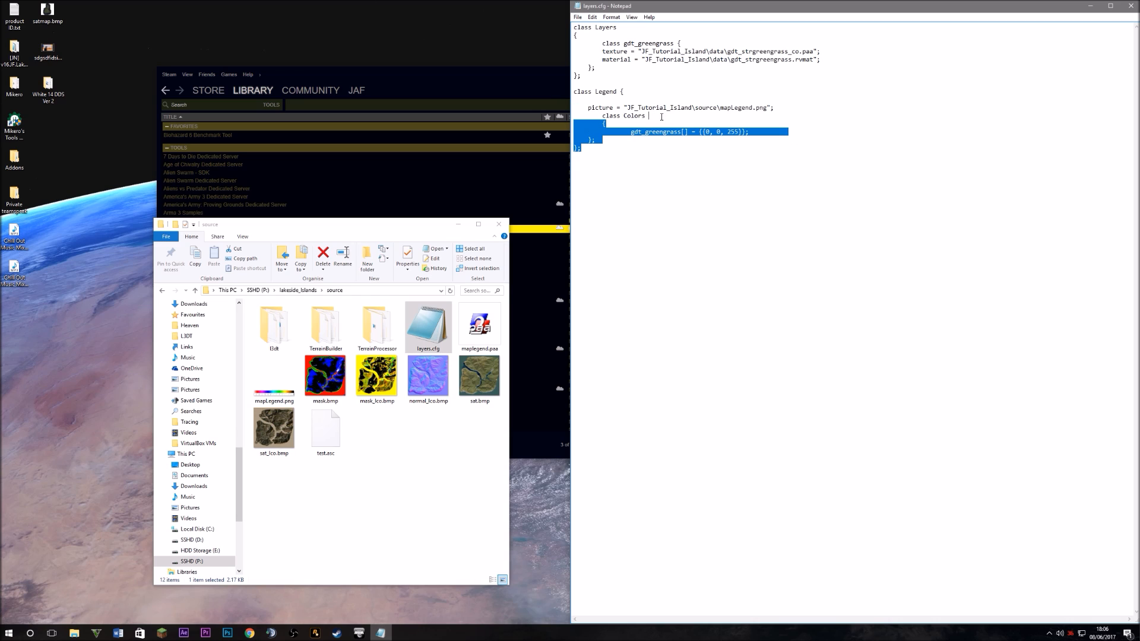
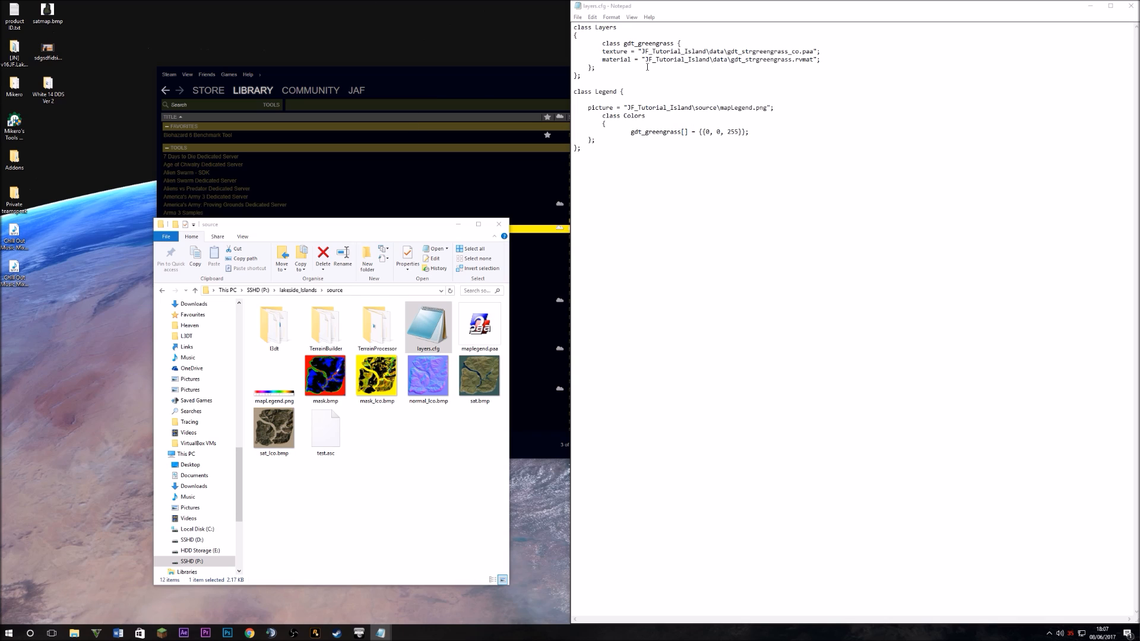
Duplicate the gdt_greengrass block below itself and rename the copy's class to gdt_rock
{"action": "left_click_drag", "start_coordinate": [647, 67], "coordinate": [573, 37]}
{"action": "key", "text": "ctrl+c"}
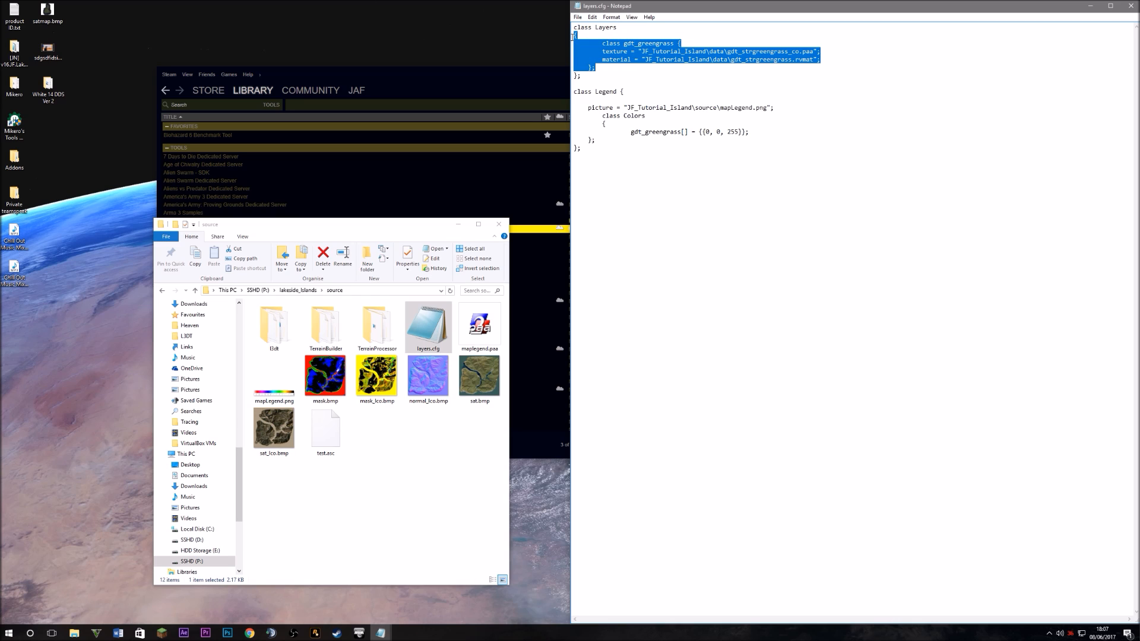
{"action": "left_click", "coordinate": [617, 68]}
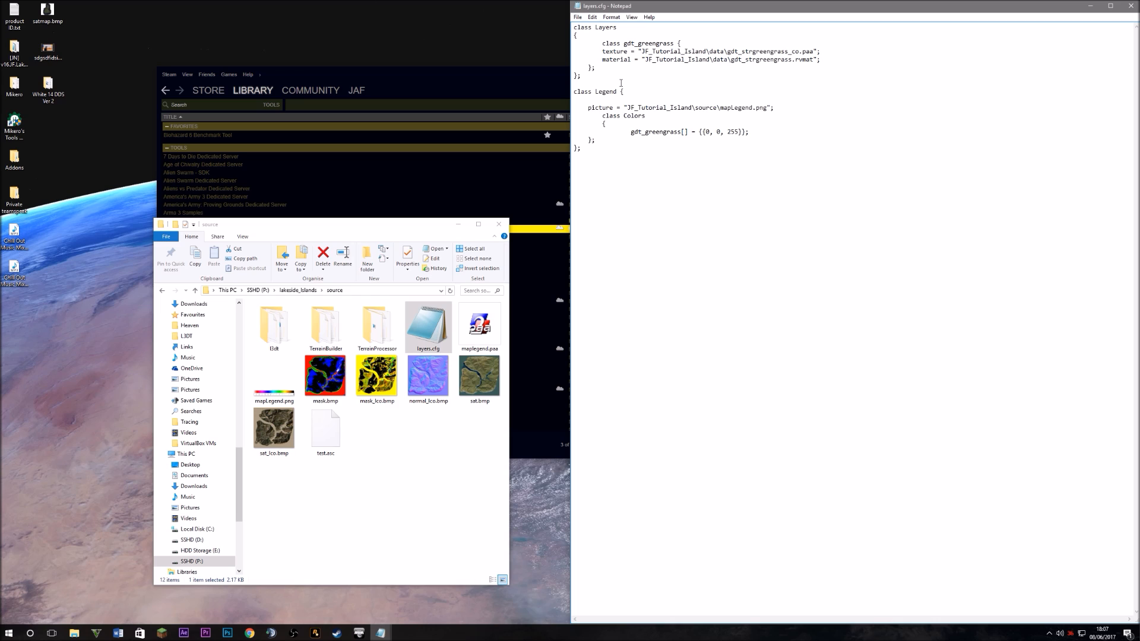
{"action": "key", "text": "Return"}
{"action": "key", "text": "ctrl+v"}
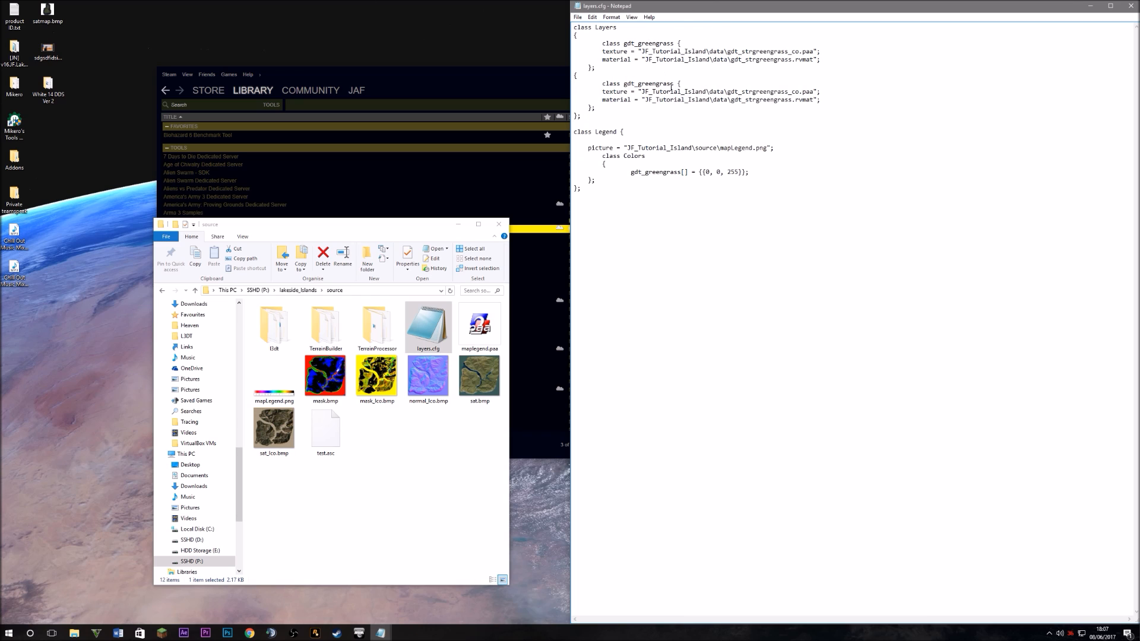
{"action": "left_click_drag", "start_coordinate": [674, 83], "coordinate": [639, 87]}
{"action": "type", "text": "rock"}
Paste a second greengrass copy below gdt_rock and rename its class to gdt_sand
{"action": "left_click", "coordinate": [610, 110]}
{"action": "key", "text": "Return"}
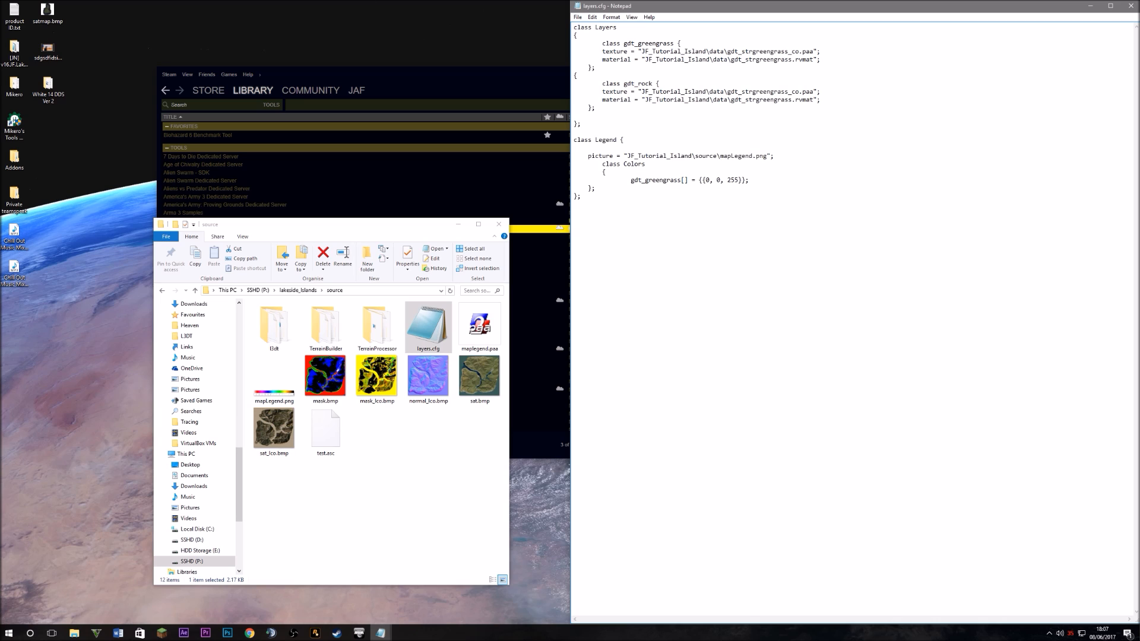
{"action": "key", "text": "ctrl+v"}
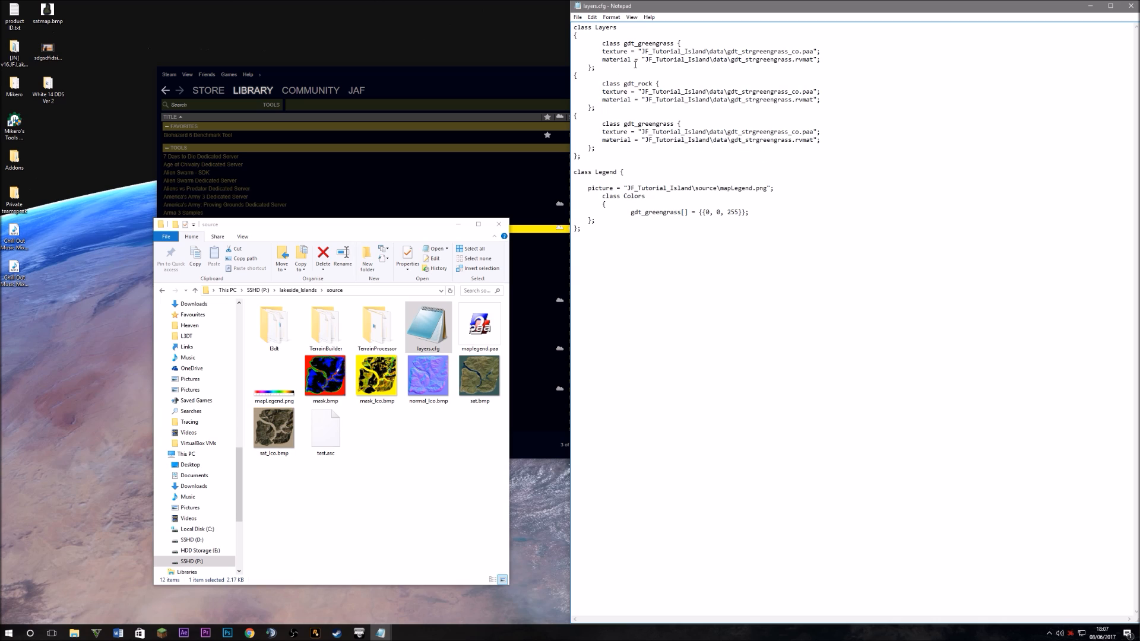
{"action": "left_click_drag", "start_coordinate": [674, 122], "coordinate": [638, 125]}
{"action": "type", "text": "sant"}
{"action": "key", "text": "BackSpace"}
{"action": "type", "text": "d"}
Point the gdt_rock class at gdt_rock_co.paa and gdt_rock.rvmat
{"action": "left_click", "coordinate": [771, 91]}
{"action": "key", "text": "Right"}
{"action": "key", "text": "Right"}
{"action": "key", "text": "Right"}
{"action": "key", "text": "Right"}
{"action": "key", "text": "Right"}
{"action": "left_click_drag", "start_coordinate": [814, 92], "coordinate": [724, 91]}
{"action": "left_click", "coordinate": [651, 92]}
{"action": "left_click", "coordinate": [661, 91]}
{"action": "left_click", "coordinate": [738, 92]}
{"action": "left_click_drag", "start_coordinate": [787, 99], "coordinate": [745, 92]}
{"action": "left_click", "coordinate": [788, 92]}
{"action": "key", "text": "BackSpace"}
{"action": "key", "text": "BackSpace"}
{"action": "type", "text": "rock"}
{"action": "left_click_drag", "start_coordinate": [791, 100], "coordinate": [749, 100]}
{"action": "key", "text": "BackSpace"}
{"action": "key", "text": "BackSpace"}
{"action": "key", "text": "BackSpace"}
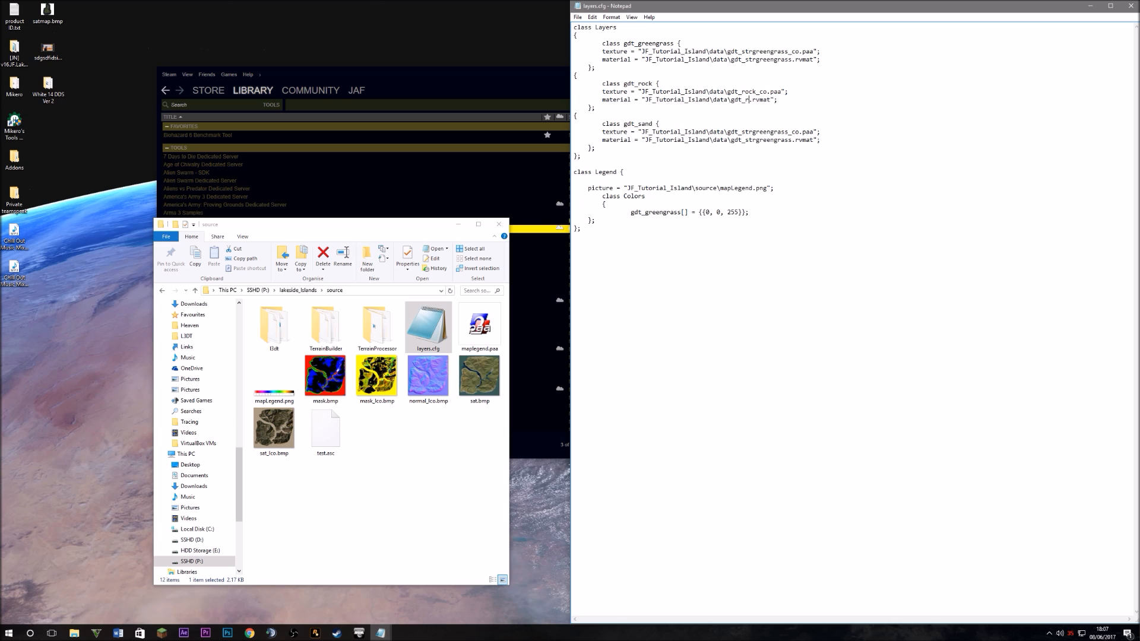
{"action": "type", "text": "rock"}
Point the gdt_sand class at gdt_sand_co.paa and gdt_sand.rvmat
{"action": "left_click_drag", "start_coordinate": [787, 132], "coordinate": [742, 134]}
{"action": "type", "text": "sna"}
{"action": "key", "text": "BackSpace"}
{"action": "key", "text": "BackSpace"}
{"action": "type", "text": "and"}
{"action": "left_click_drag", "start_coordinate": [791, 140], "coordinate": [744, 141]}
{"action": "type", "text": "sand"}
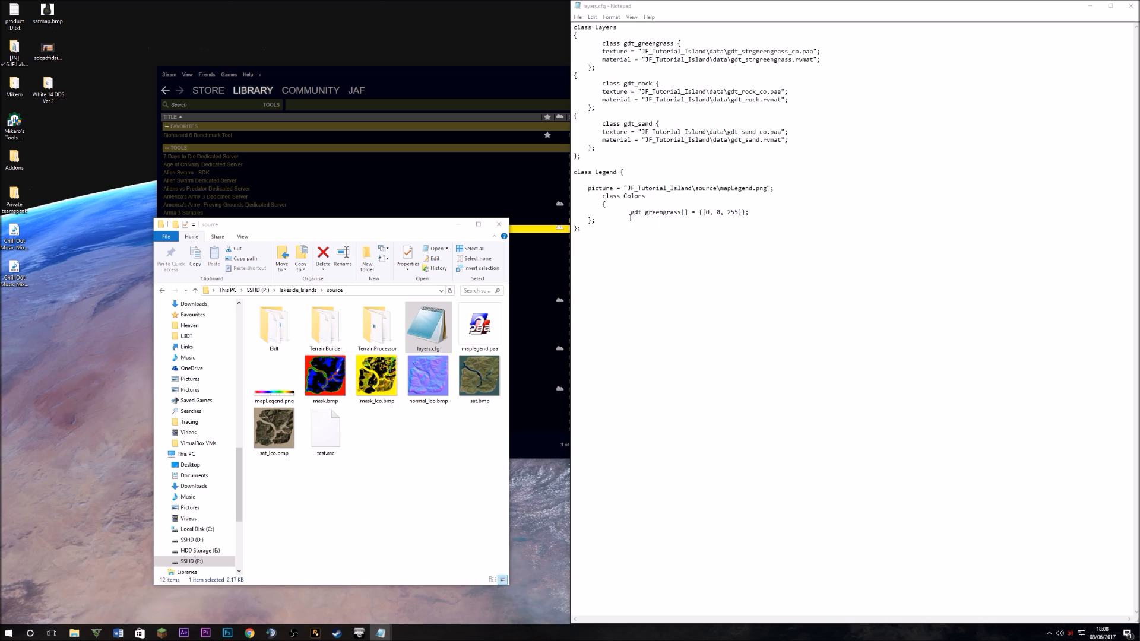
Add a gdt_rock legend colour line copied from the gdt_greengrass {0, 0, 255} line
{"action": "left_click_drag", "start_coordinate": [631, 214], "coordinate": [753, 212]}
{"action": "double_click", "coordinate": [752, 212]}
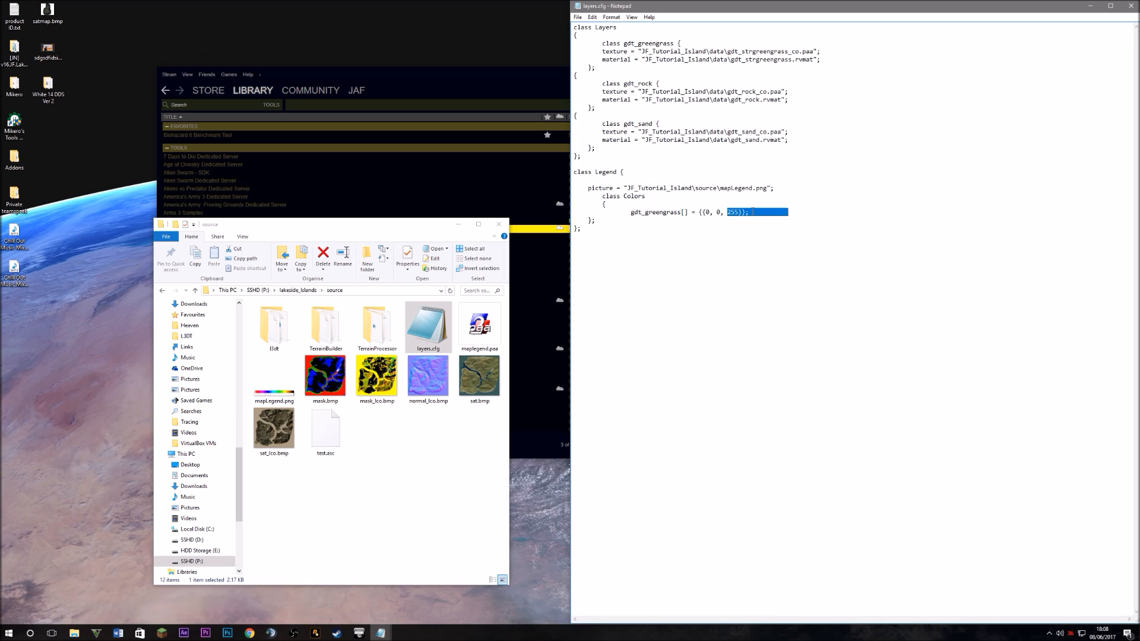
{"action": "left_click", "coordinate": [630, 212]}
{"action": "left_click_drag", "start_coordinate": [631, 211], "coordinate": [749, 215]}
{"action": "key", "text": "ctrl+c"}
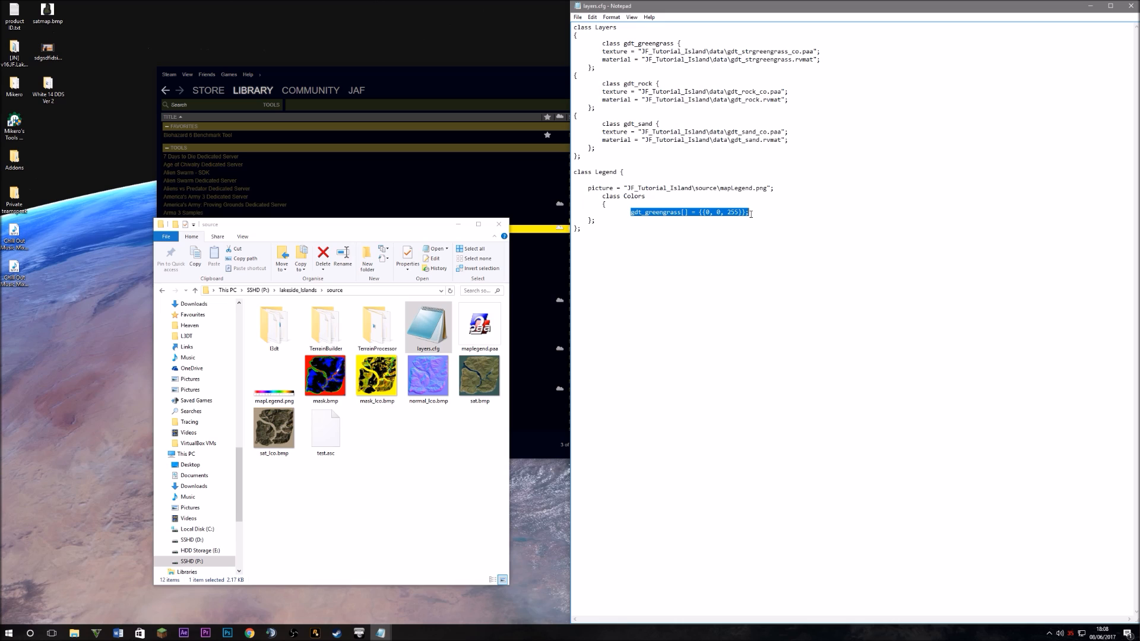
{"action": "left_click", "coordinate": [756, 212]}
{"action": "key", "text": "Return"}
{"action": "key", "text": "ctrl+v"}
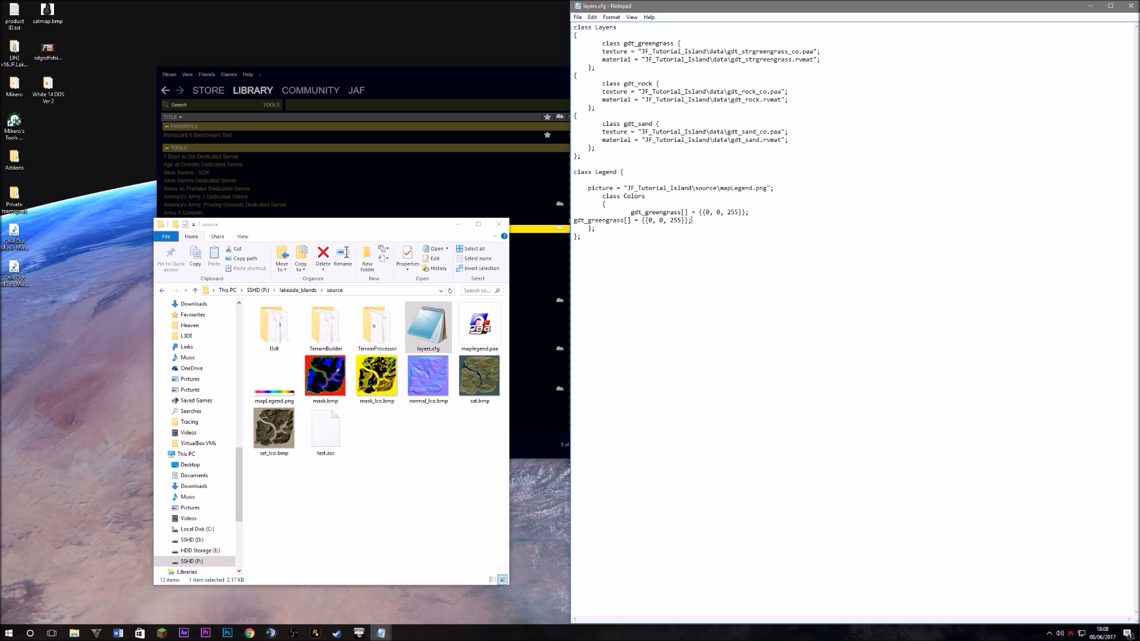
{"action": "key", "text": "ctrl+z"}
{"action": "key", "text": "Return"}
{"action": "key", "text": "ctrl+v"}
{"action": "left_click_drag", "start_coordinate": [682, 220], "coordinate": [647, 223]}
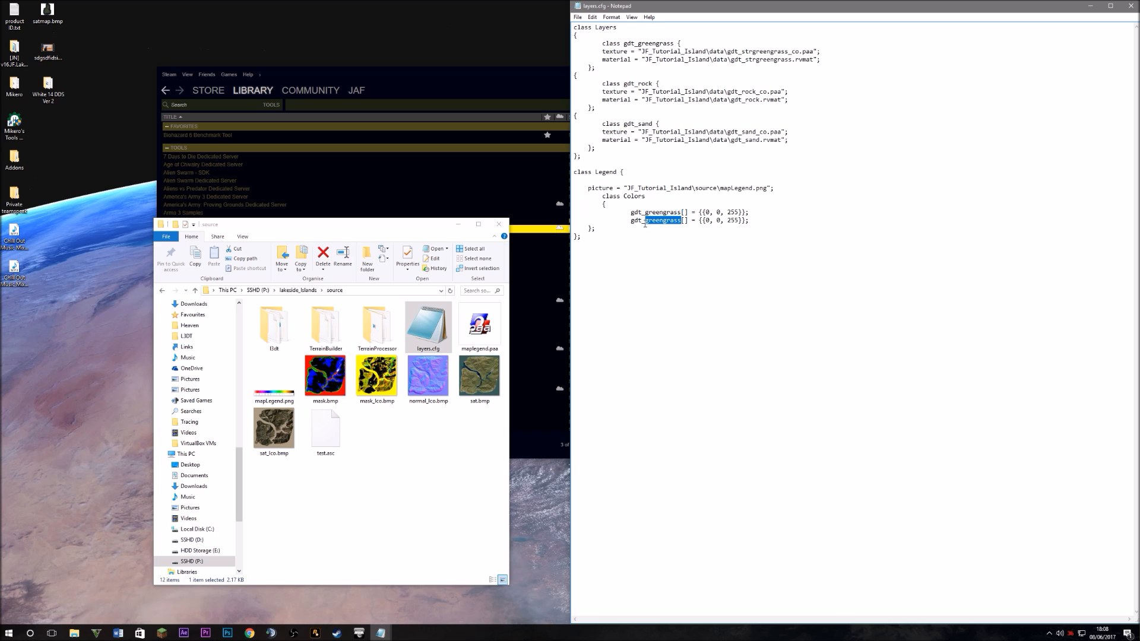
{"action": "type", "text": "rock"}
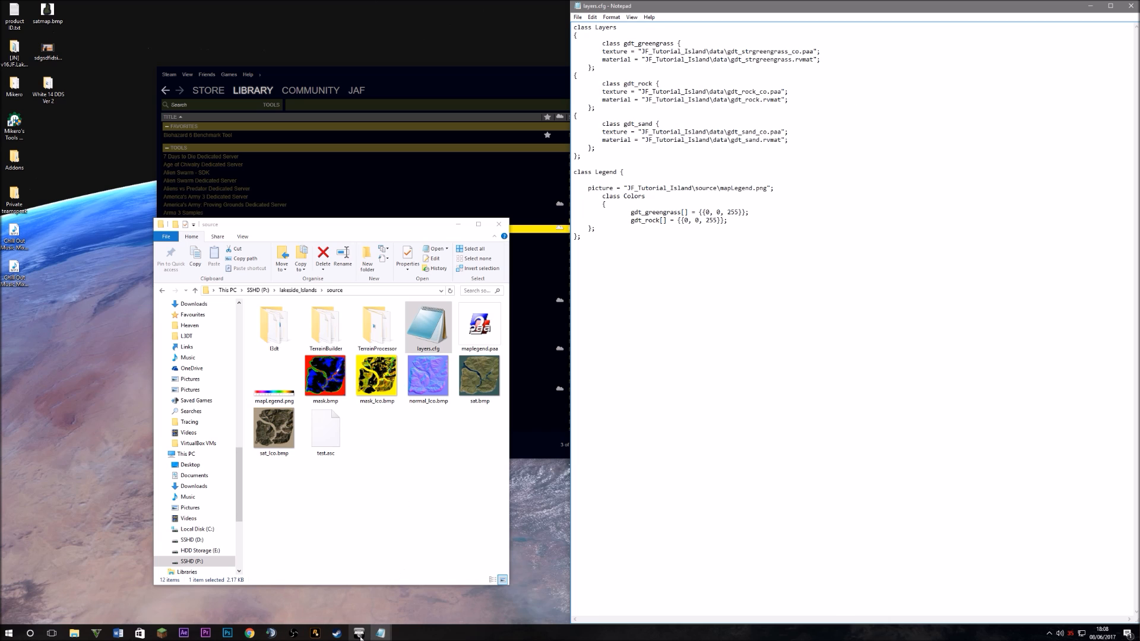
{"action": "left_click", "coordinate": [227, 633]}
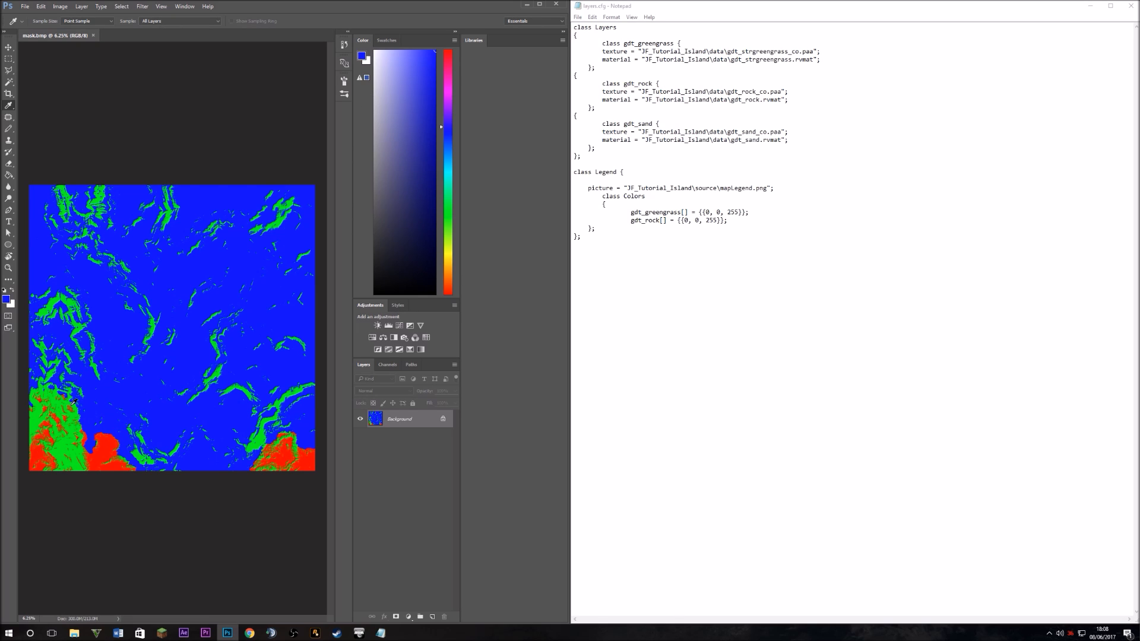
Sample the mask's green in Photoshop and set the gdt_rock colour to {0, 255, 0}
{"action": "left_click", "coordinate": [53, 306]}
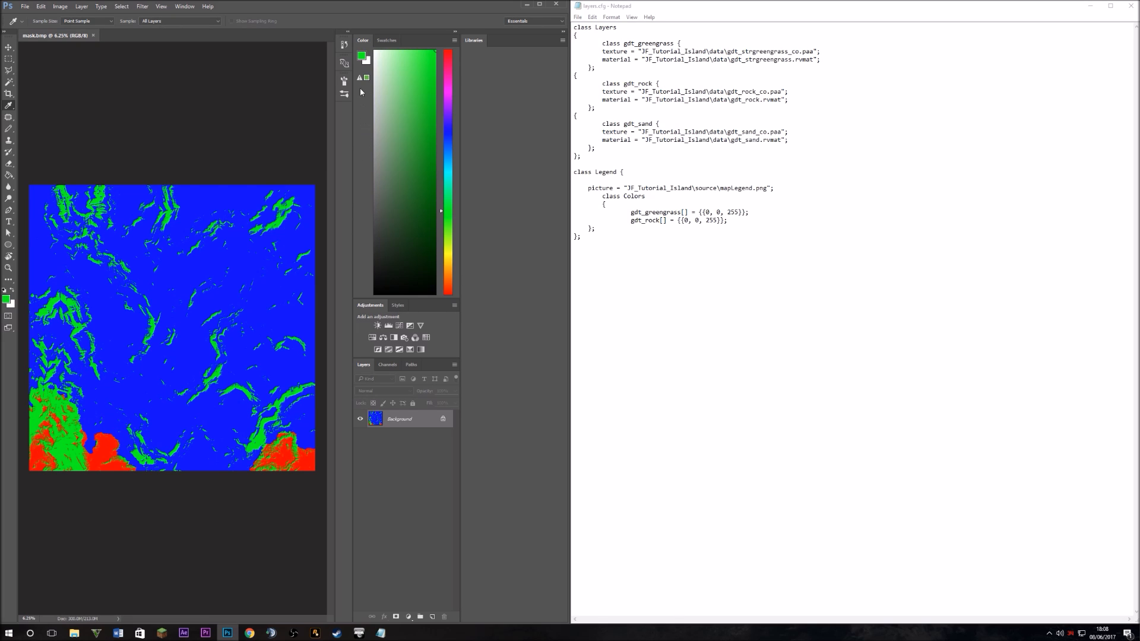
{"action": "left_click", "coordinate": [362, 59]}
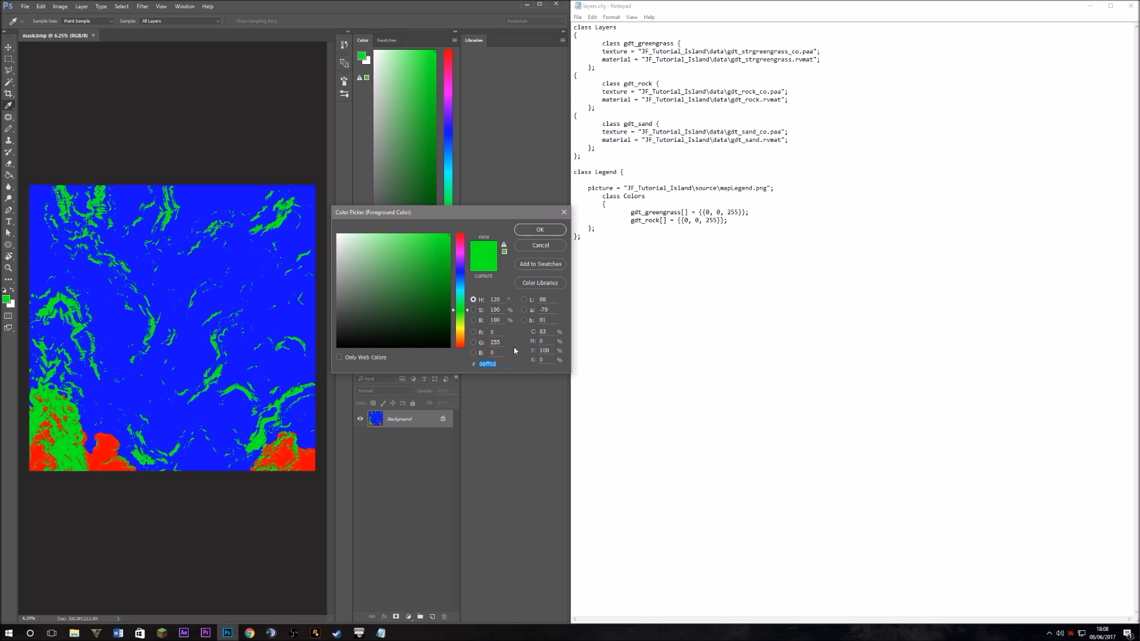
{"action": "left_click", "coordinate": [562, 213]}
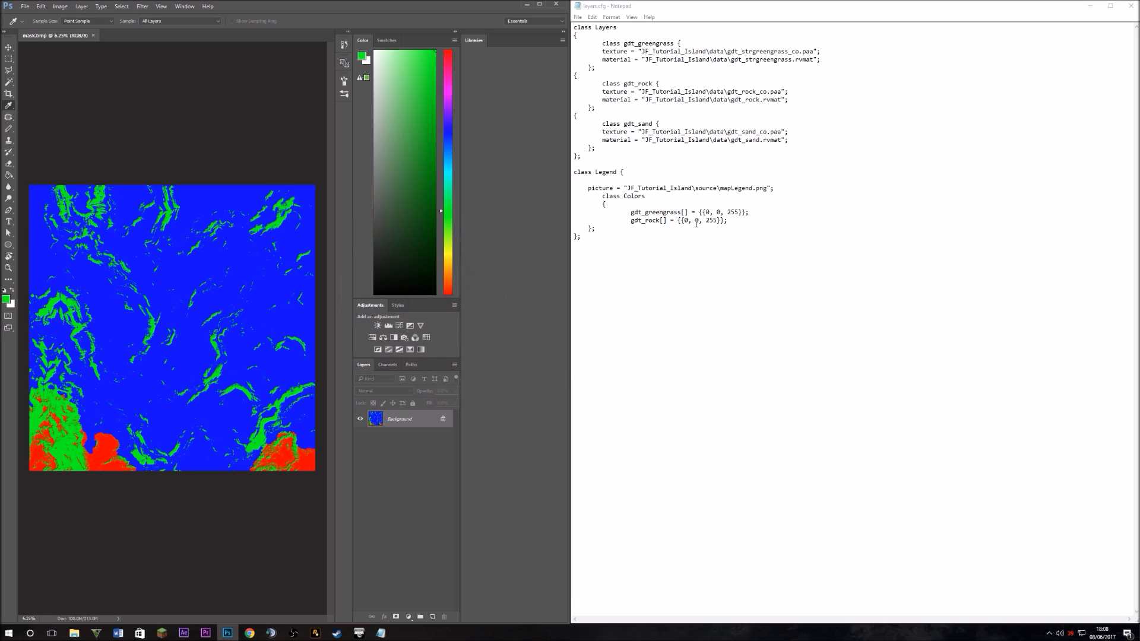
{"action": "left_click_drag", "start_coordinate": [718, 220], "coordinate": [705, 221]}
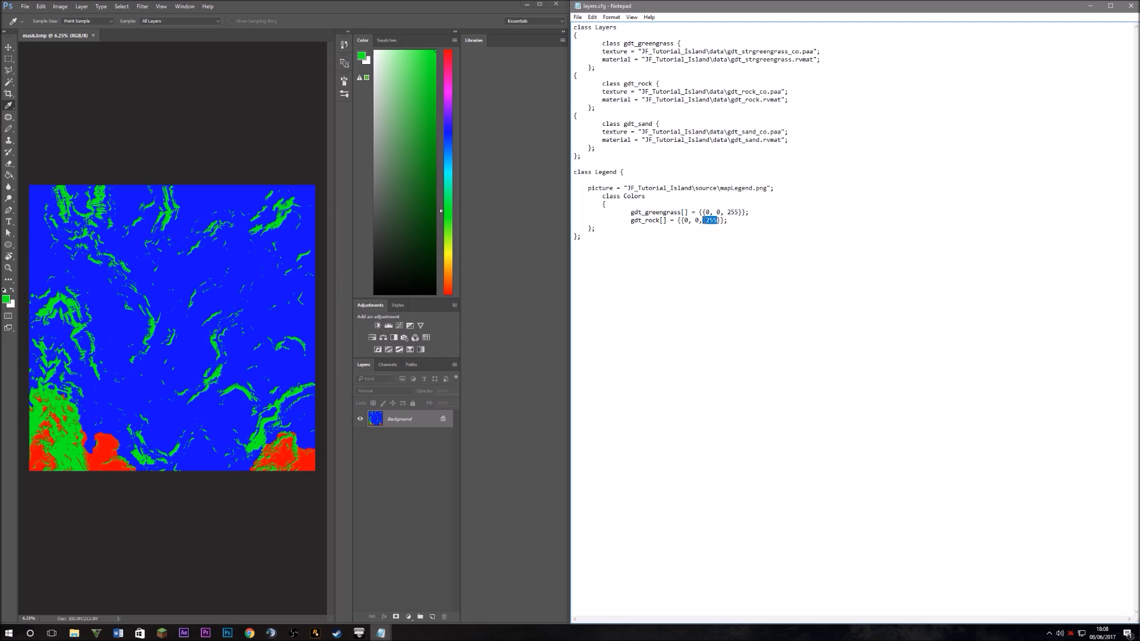
{"action": "type", "text": "0"}
{"action": "key", "text": "BackSpace"}
{"action": "type", "text": "255"}
Duplicate the gdt_rock colour line onto a new line below it
{"action": "left_click_drag", "start_coordinate": [755, 225], "coordinate": [631, 221]}
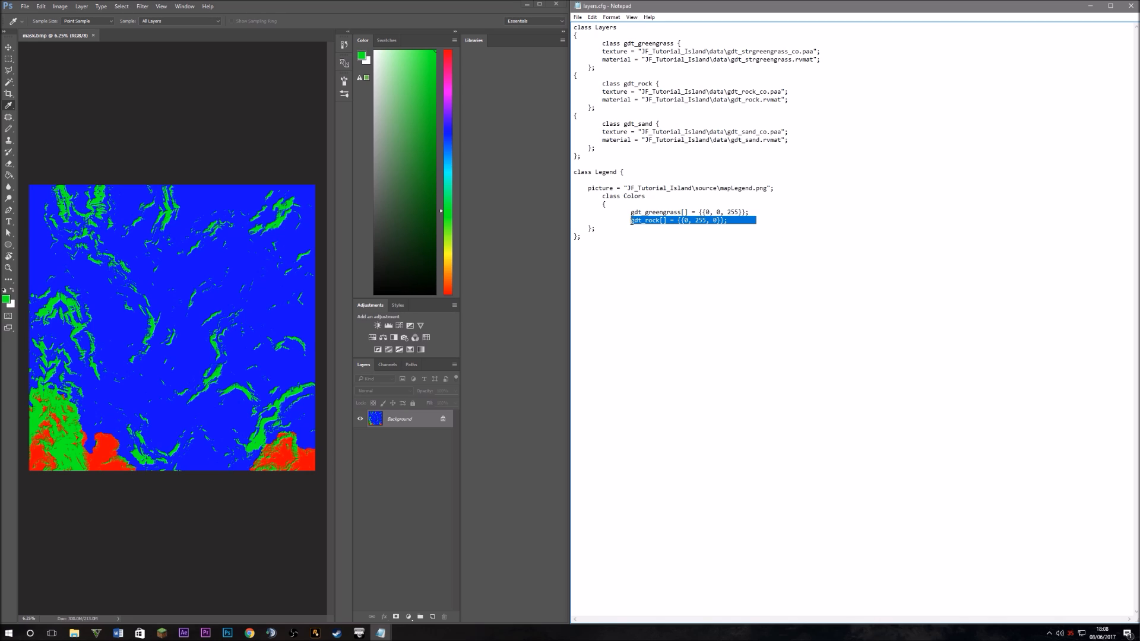
{"action": "left_click_drag", "start_coordinate": [729, 221], "coordinate": [633, 224]}
{"action": "key", "text": "ctrl+c"}
{"action": "left_click", "coordinate": [733, 227]}
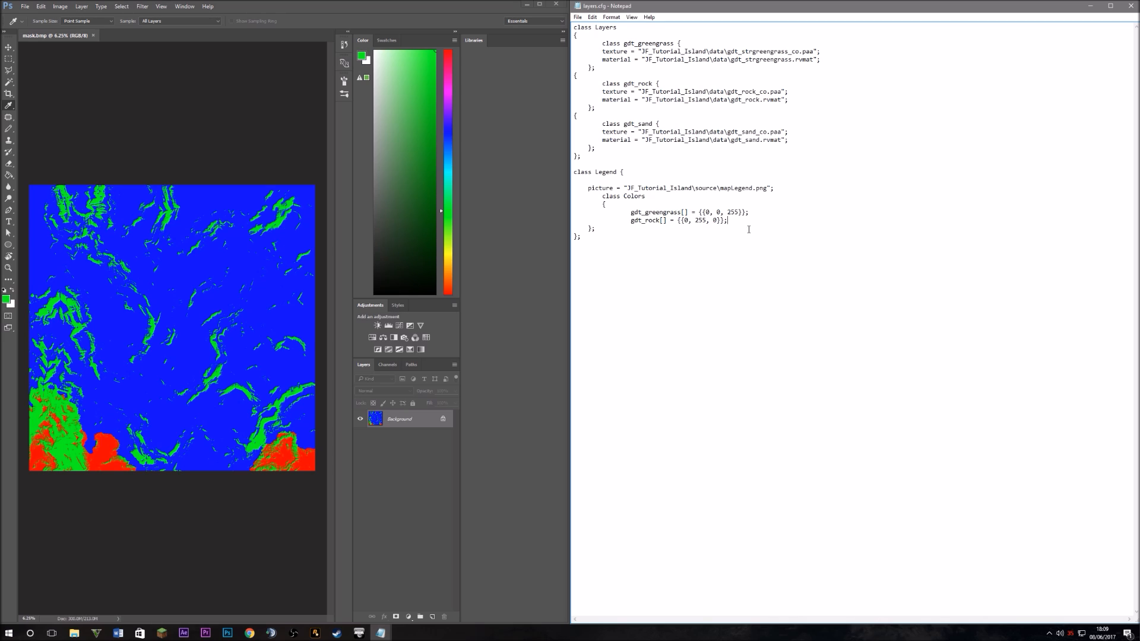
{"action": "key", "text": "Return"}
{"action": "key", "text": "ctrl+v"}
Sample the mask's red and set the new line's colour to {255, 0, 0}, then close Photoshop
{"action": "left_click", "coordinate": [108, 404]}
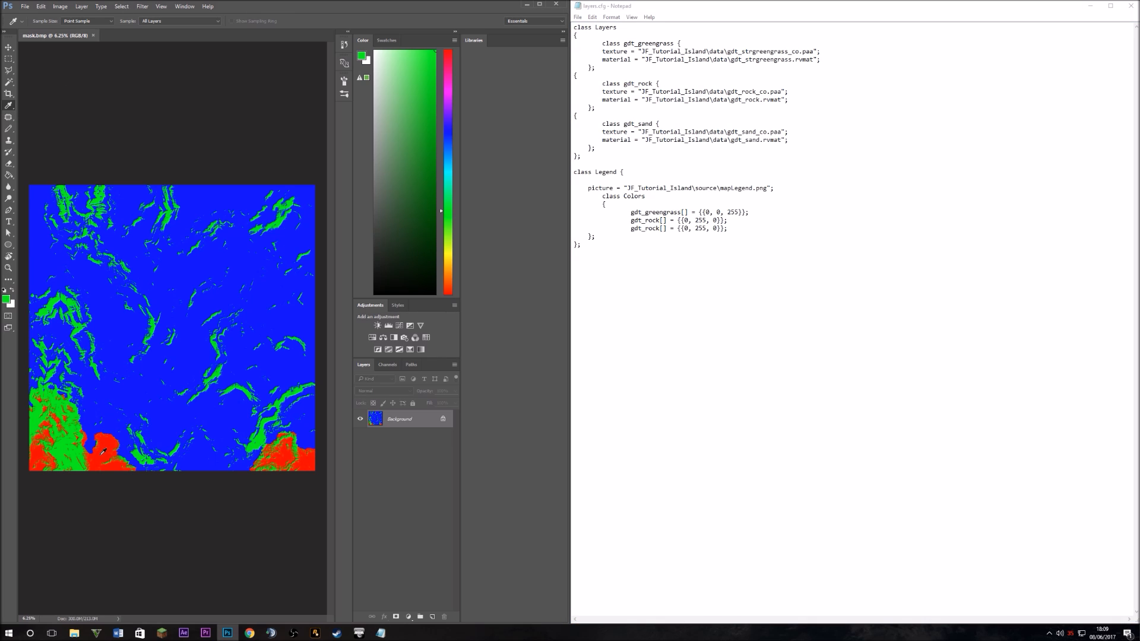
{"action": "scroll", "coordinate": [102, 451], "scroll_direction": "up", "scroll_amount": 5, "text": "alt"}
{"action": "left_click", "coordinate": [167, 419]}
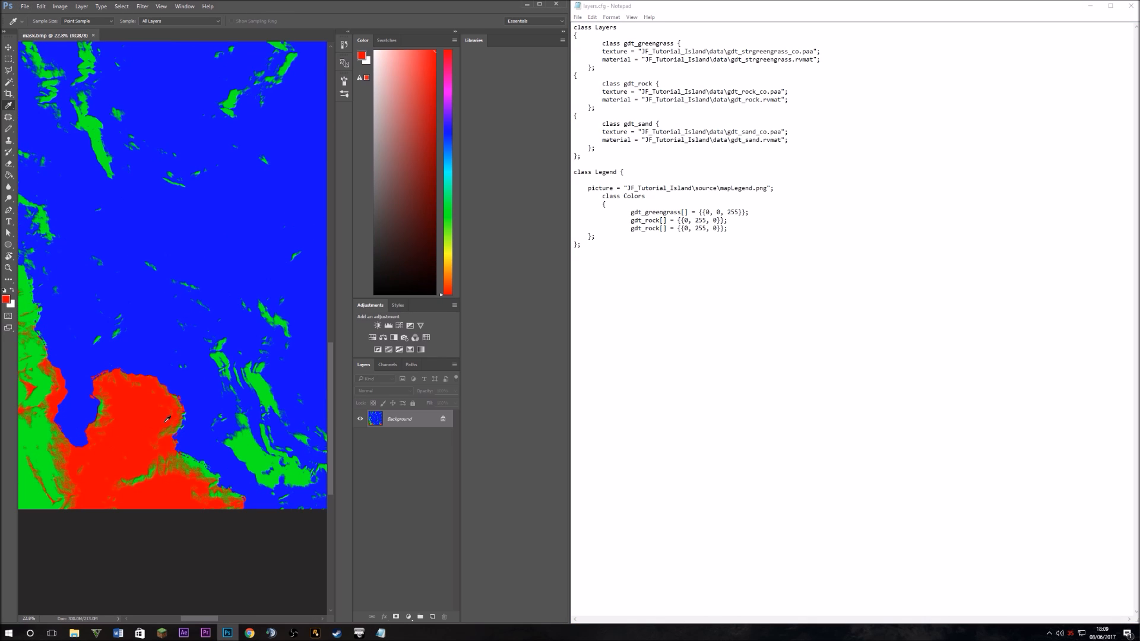
{"action": "left_click", "coordinate": [363, 57]}
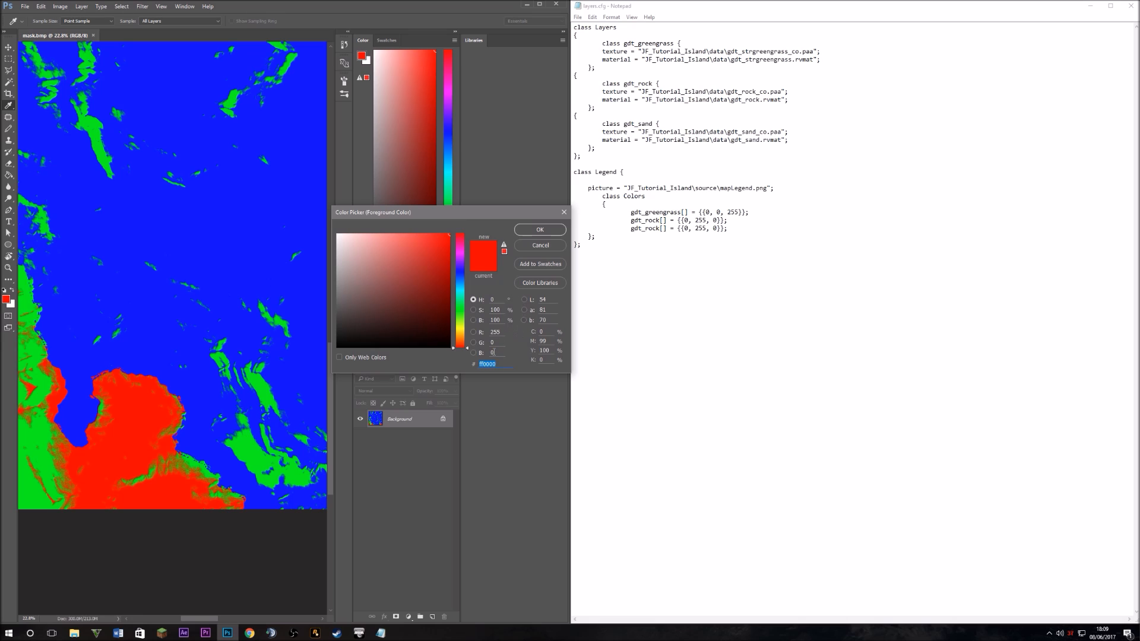
{"action": "left_click", "coordinate": [690, 234]}
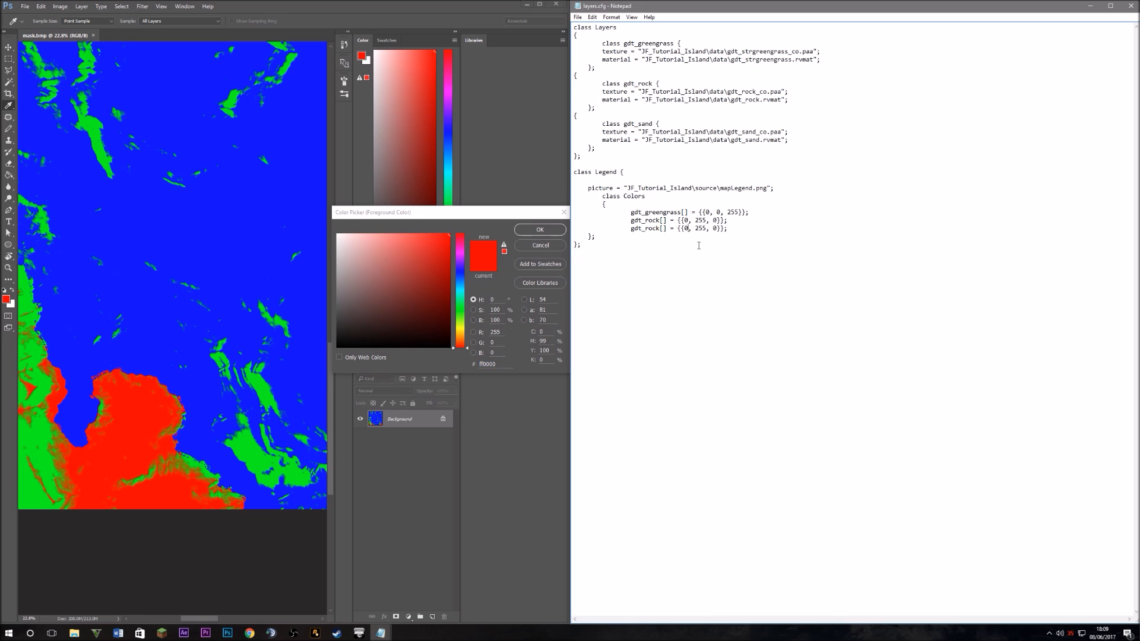
{"action": "key", "text": "BackSpace"}
{"action": "type", "text": "255"}
{"action": "key", "text": "BackSpace"}
{"action": "key", "text": "BackSpace"}
{"action": "key", "text": "Home"}
{"action": "key", "text": "shift+Up"}
{"action": "left_click", "coordinate": [541, 243]}
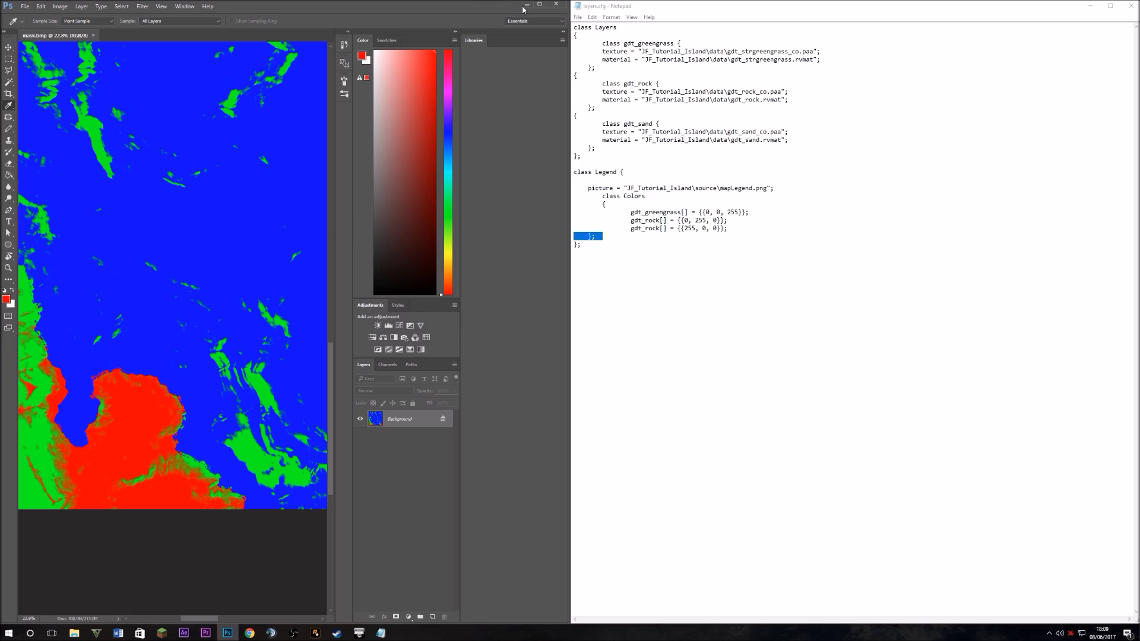
{"action": "left_click", "coordinate": [557, 6]}
Change the third legend line to gdt_sand {255, 0, 0} and save layers.cfg
{"action": "left_click", "coordinate": [577, 17]}
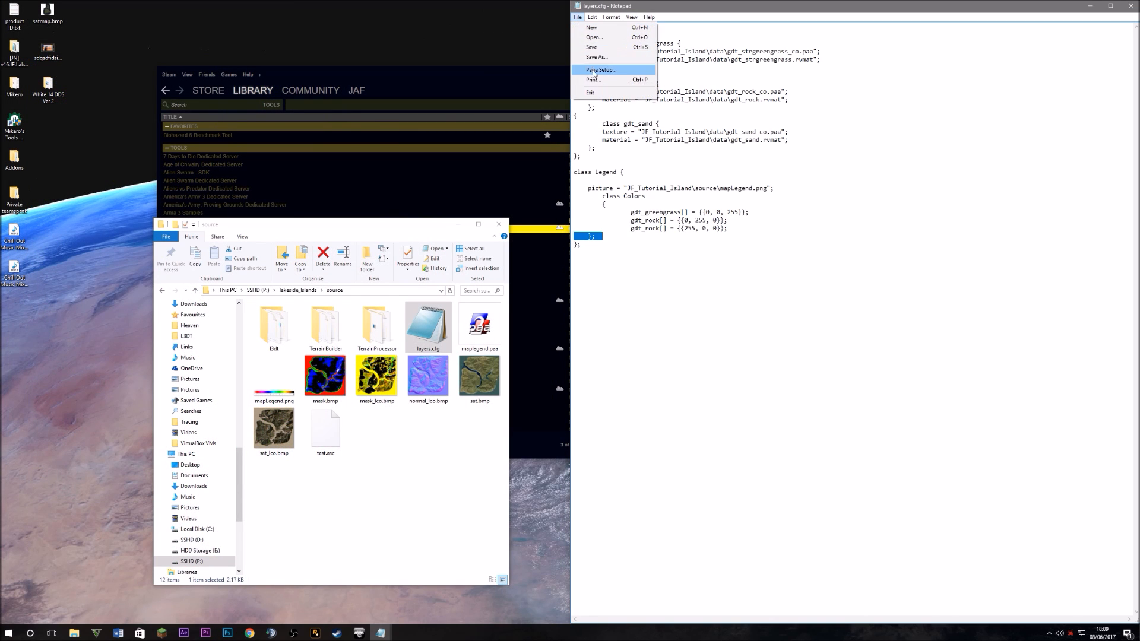
{"action": "left_click", "coordinate": [593, 48]}
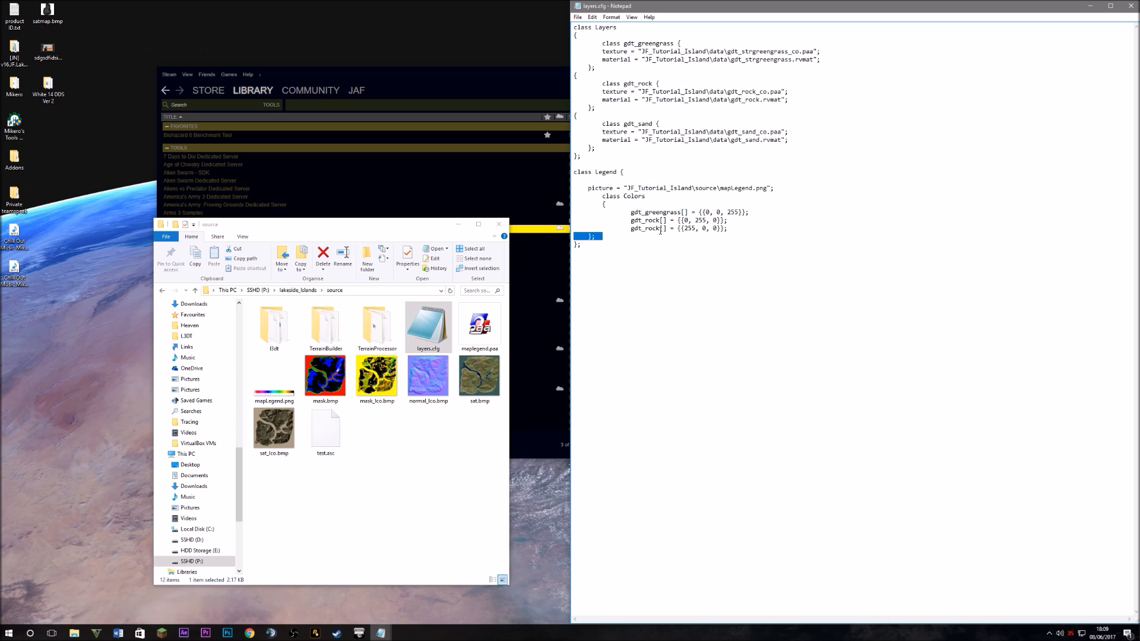
{"action": "left_click_drag", "start_coordinate": [660, 229], "coordinate": [645, 229]}
{"action": "type", "text": "sand"}
{"action": "left_click", "coordinate": [687, 146]}
{"action": "left_click", "coordinate": [578, 17]}
{"action": "left_click", "coordinate": [588, 48]}
{"action": "left_click_drag", "start_coordinate": [755, 244], "coordinate": [630, 212]}
{"action": "left_click", "coordinate": [855, 244]}
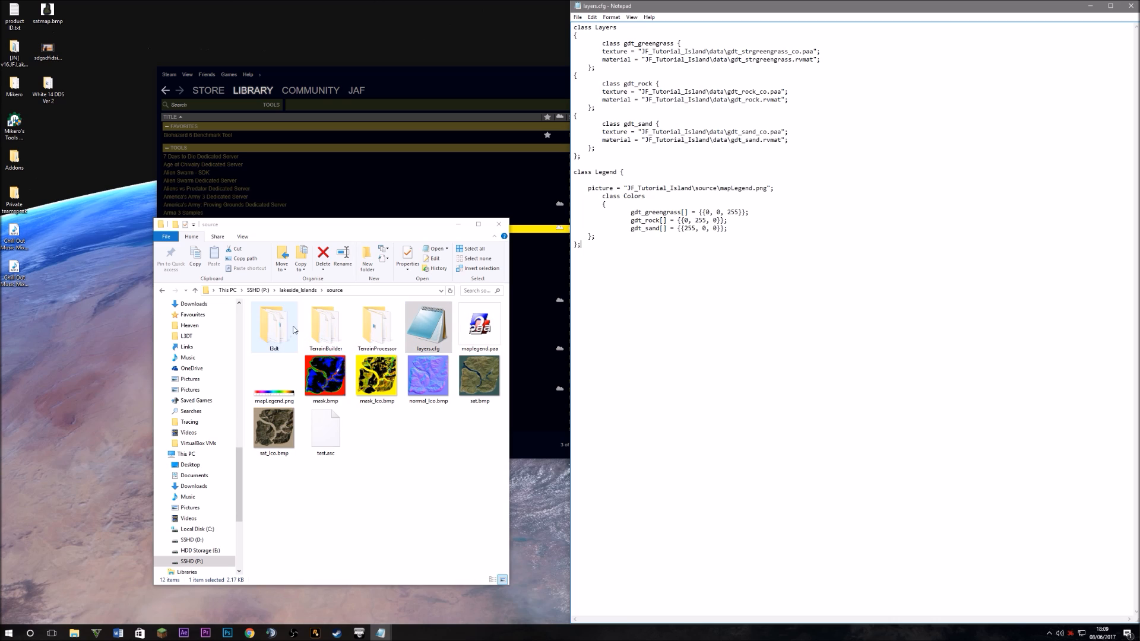
Open the lakeside_Islands data folder and create a new desktop folder named textures
{"action": "left_click", "coordinate": [298, 290]}
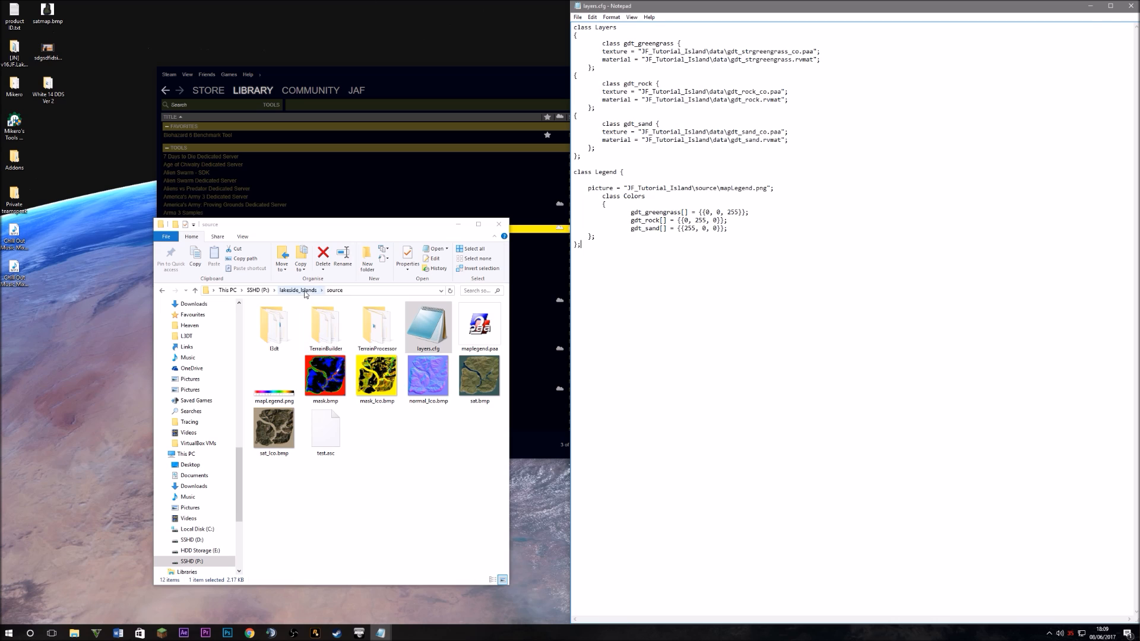
{"action": "double_click", "coordinate": [295, 317]}
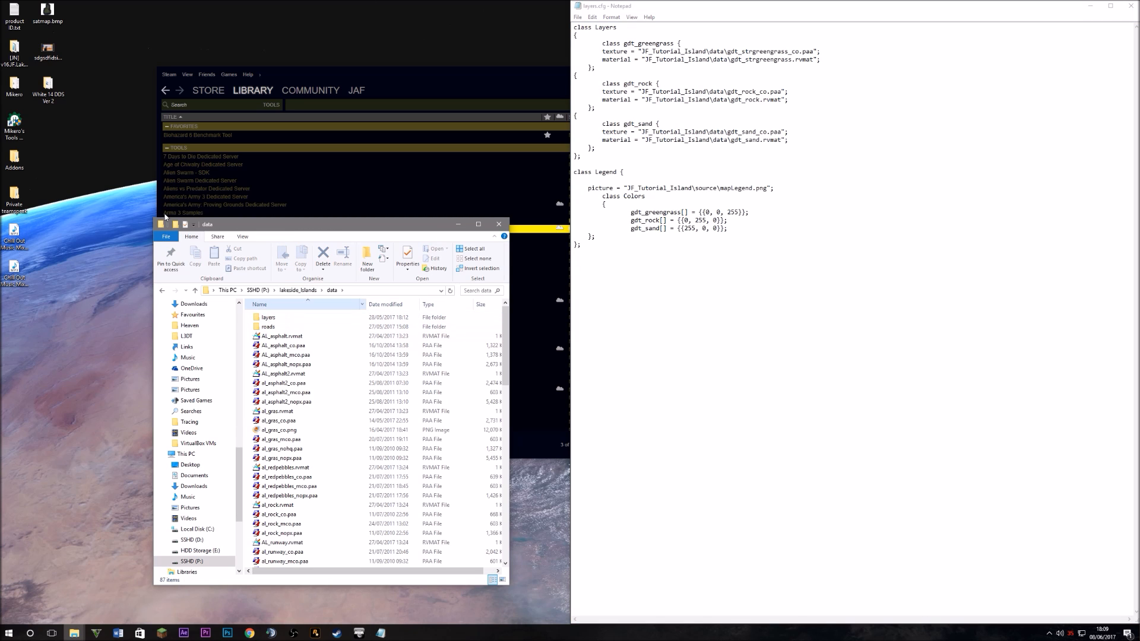
{"action": "right_click", "coordinate": [122, 159]}
{"action": "mouse_move", "coordinate": [148, 265]}
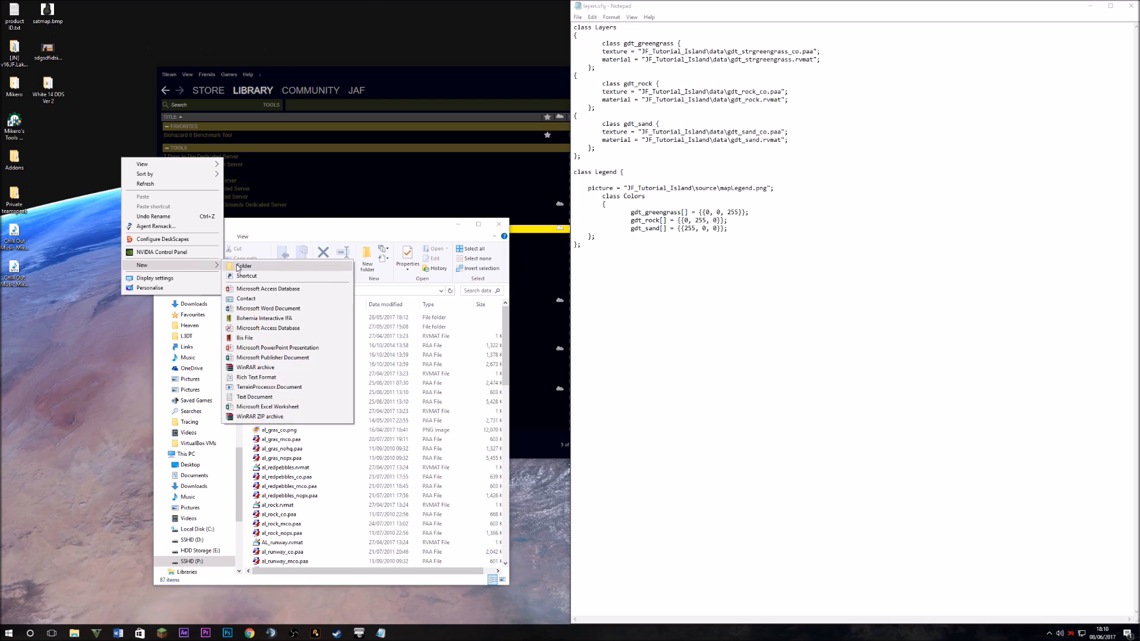
{"action": "left_click", "coordinate": [238, 267]}
{"action": "type", "text": "textuires"}
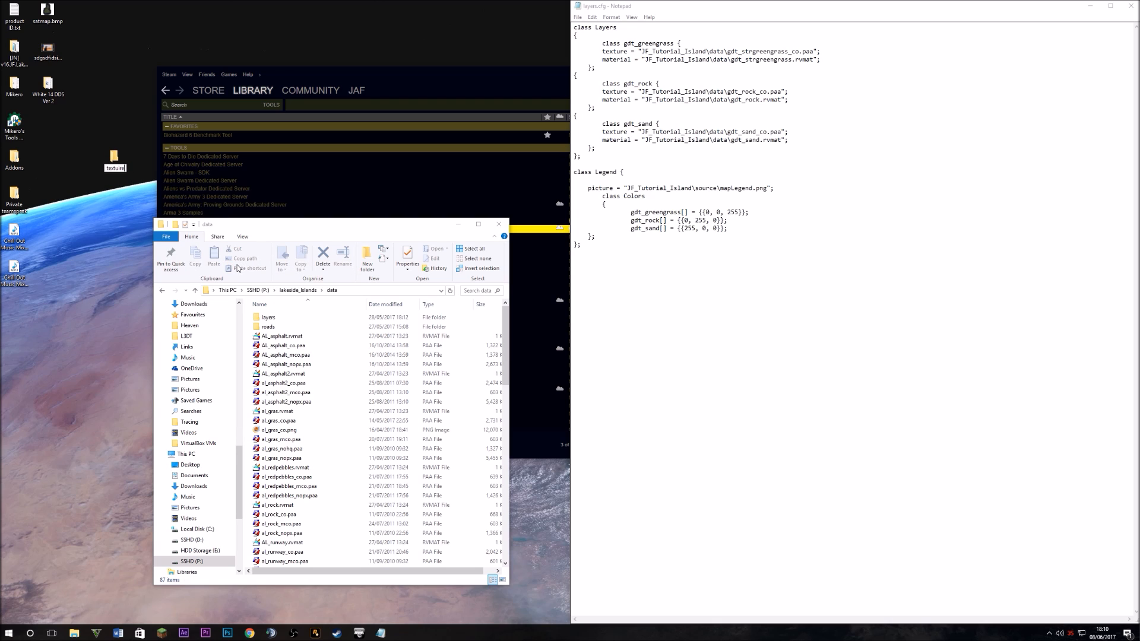
{"action": "key", "text": "BackSpace"}
{"action": "key", "text": "BackSpace"}
{"action": "key", "text": "BackSpace"}
{"action": "key", "text": "BackSpace"}
{"action": "type", "text": "res"}
{"action": "key", "text": "Return"}
Return to the data folder window and go back to the top of its file list
{"action": "left_click", "coordinate": [347, 321]}
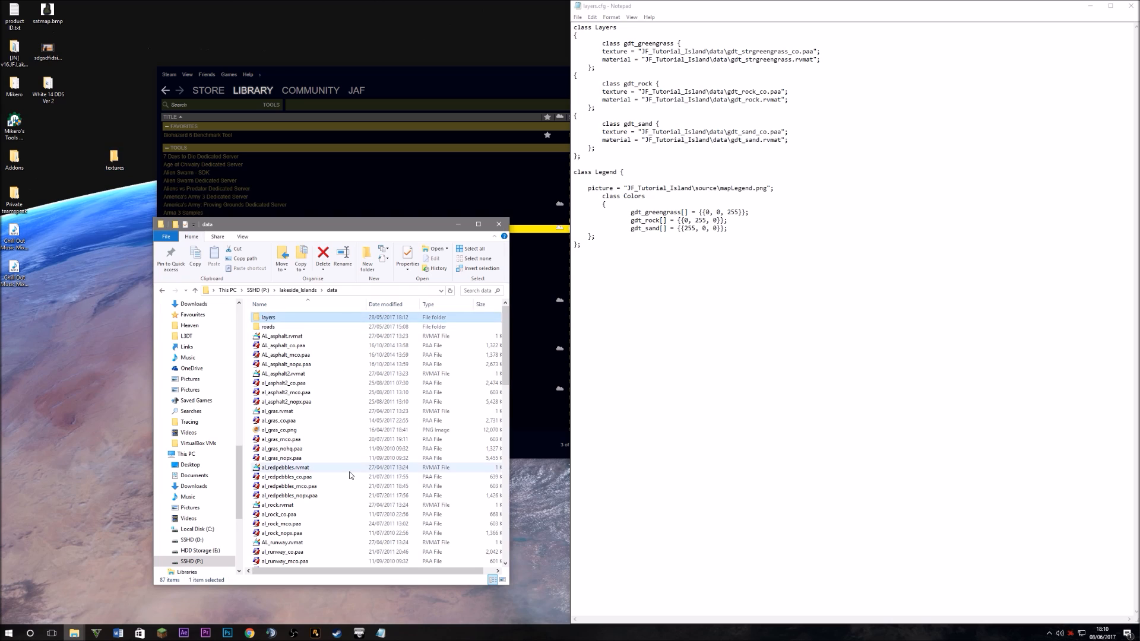
{"action": "scroll", "coordinate": [320, 469], "scroll_direction": "down", "scroll_amount": 4}
{"action": "left_click", "coordinate": [314, 449]}
{"action": "key", "text": "Home"}
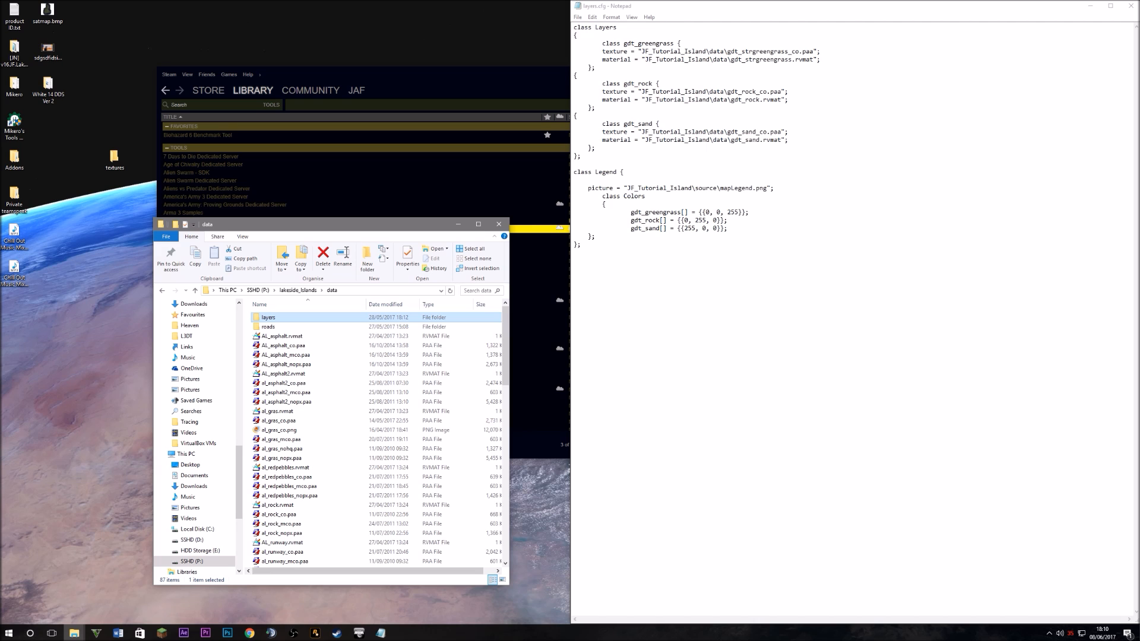
{"action": "double_click", "coordinate": [283, 429]}
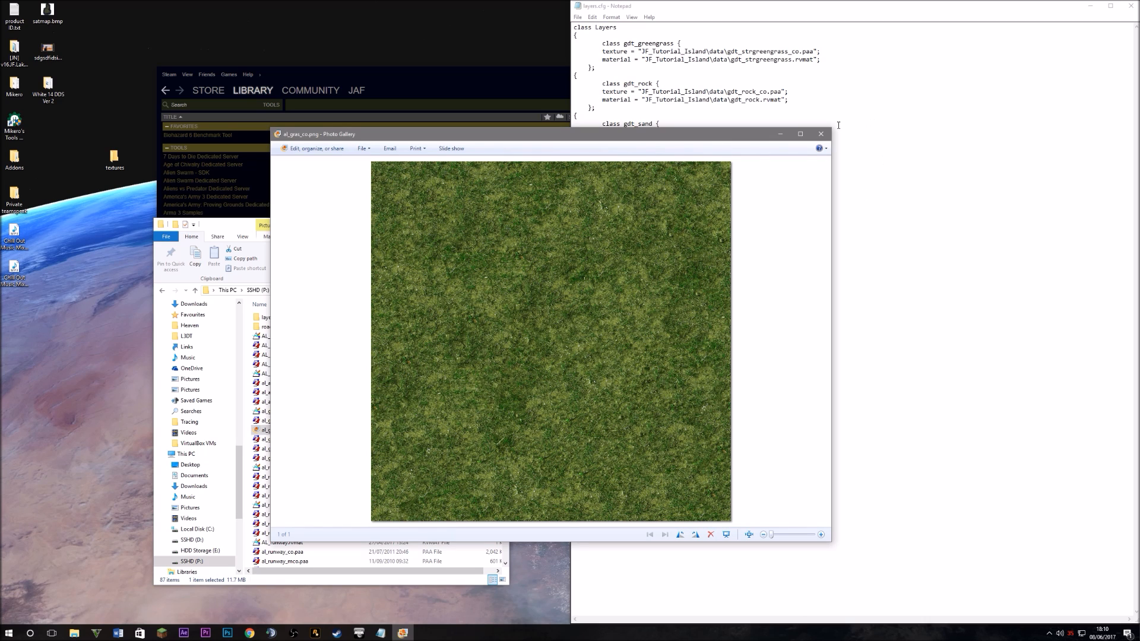
{"action": "left_click", "coordinate": [821, 133]}
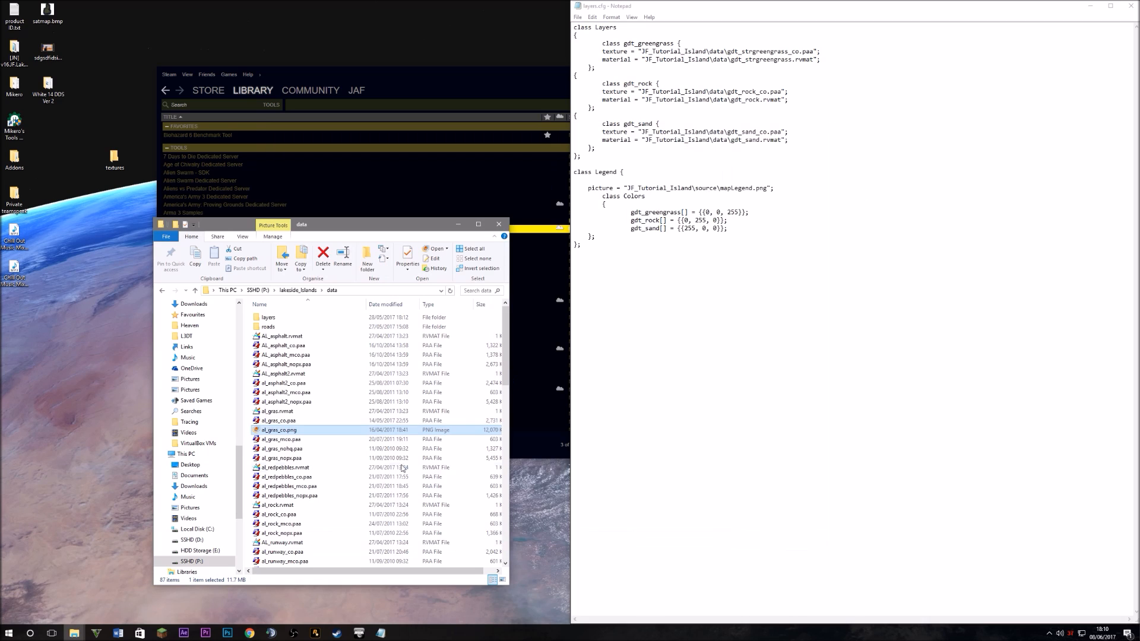
{"action": "left_click", "coordinate": [314, 421]}
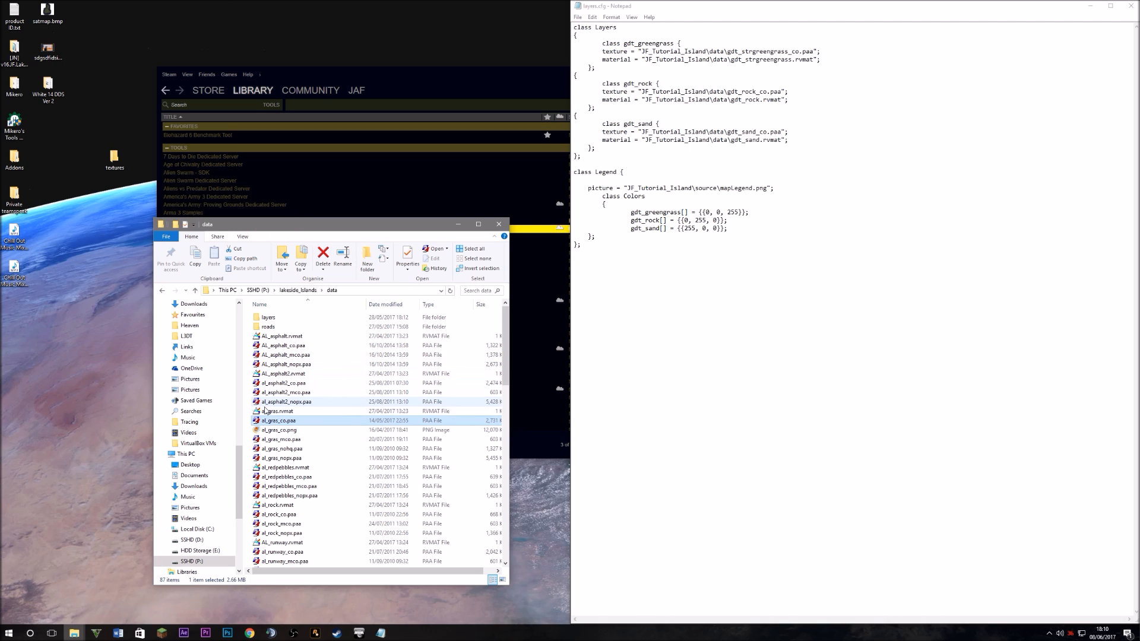
{"action": "left_click", "coordinate": [314, 412]}
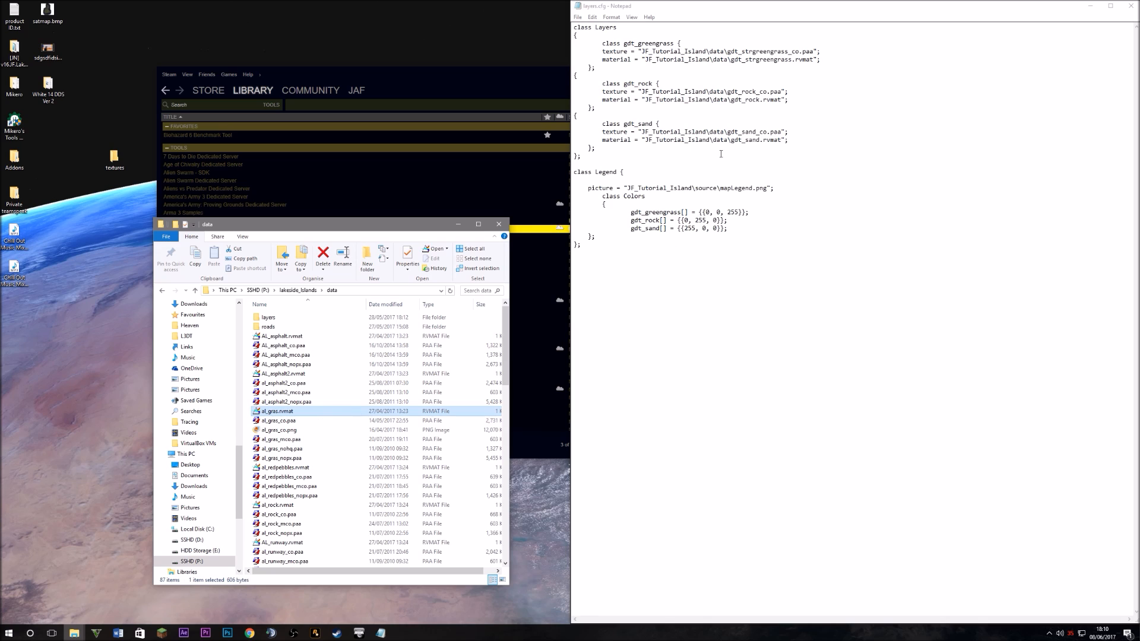
Replace greengrass with al_gras in the class name, legend colour line and texture path al_gras_co.paa
{"action": "left_click_drag", "start_coordinate": [675, 43], "coordinate": [625, 47]}
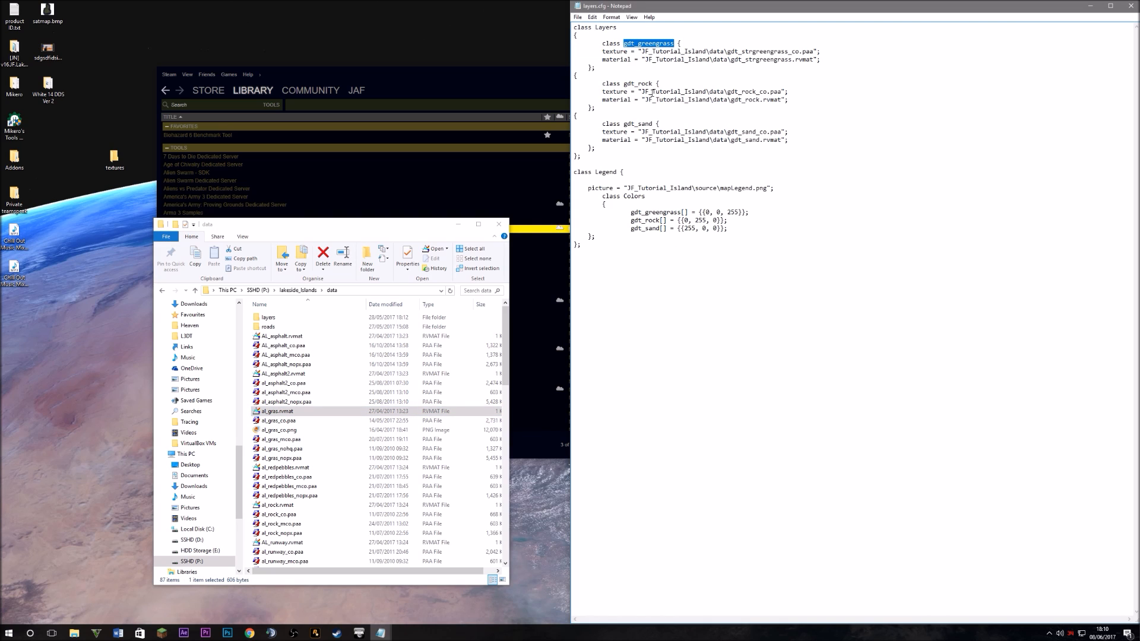
{"action": "type", "text": "al_gras"}
{"action": "left_click_drag", "start_coordinate": [681, 212], "coordinate": [631, 212]}
{"action": "type", "text": "al_gras"}
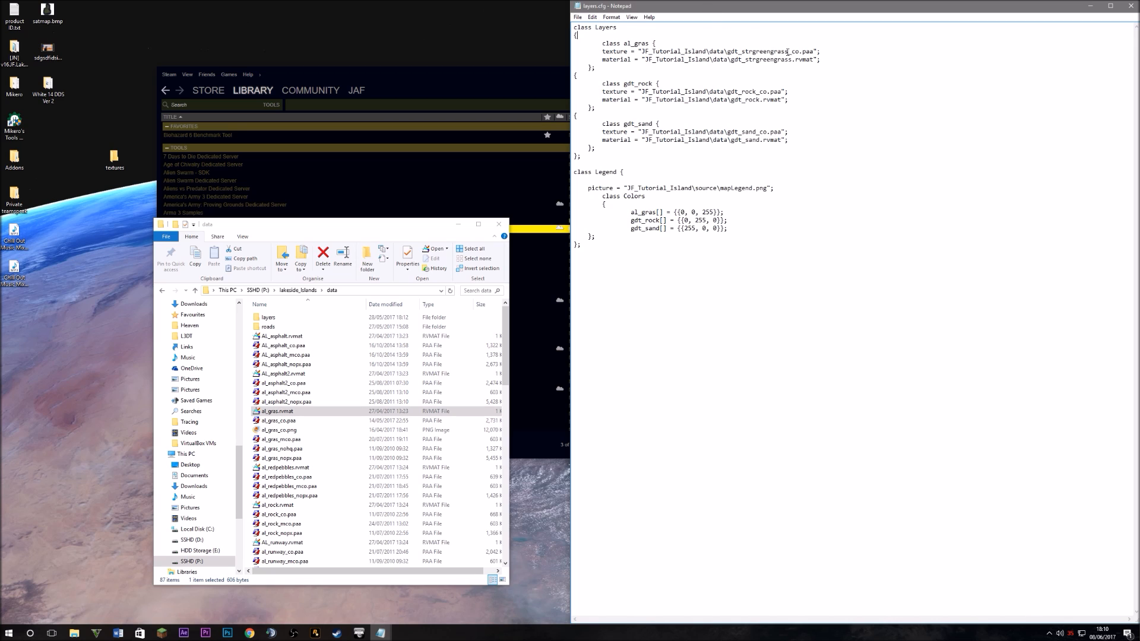
{"action": "left_click_drag", "start_coordinate": [788, 52], "coordinate": [730, 54]}
{"action": "type", "text": "al_gras"}
Change the al_gras material path to al_gras.rvmat
{"action": "left_click_drag", "start_coordinate": [791, 60], "coordinate": [731, 61]}
{"action": "type", "text": "al_gras"}
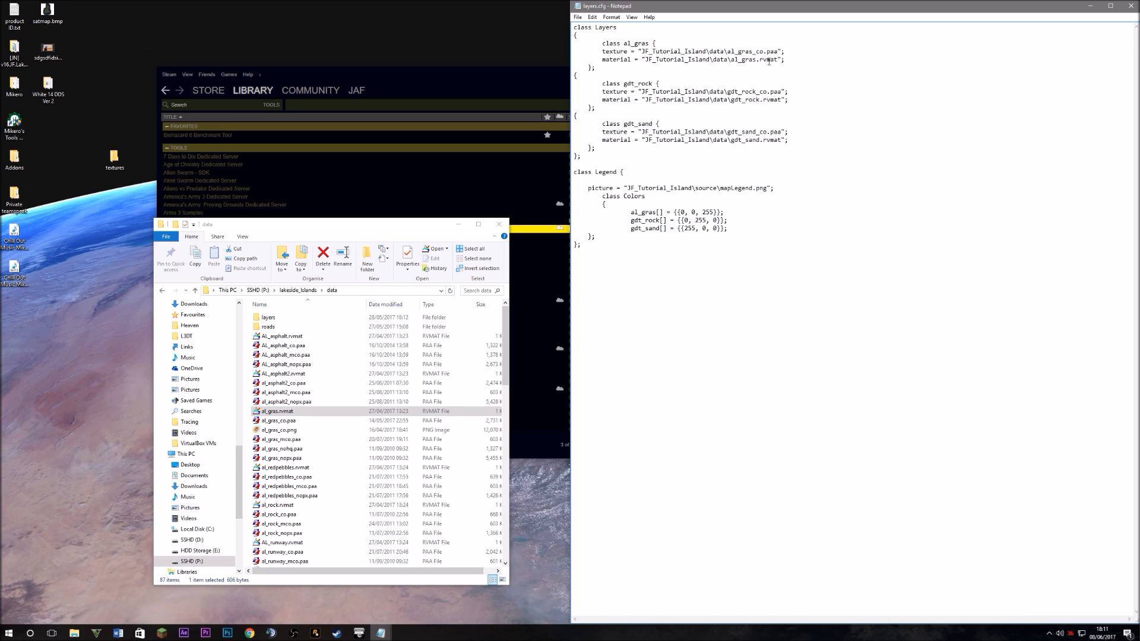
{"action": "left_click_drag", "start_coordinate": [800, 62], "coordinate": [667, 53]}
{"action": "left_click", "coordinate": [763, 122]}
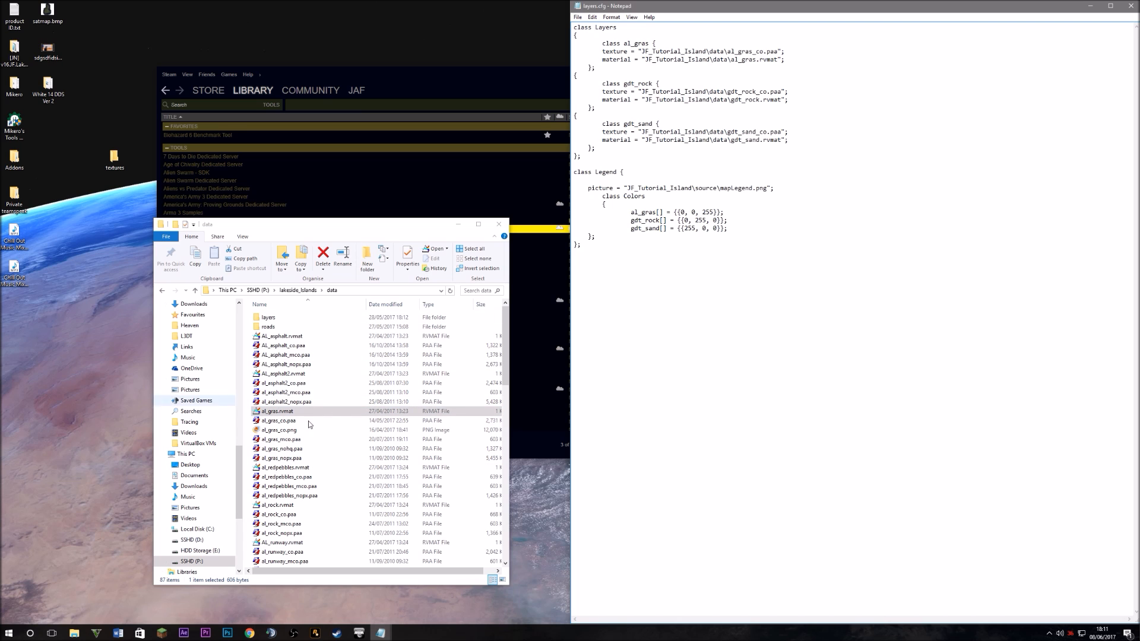
Preview al_rock_mco.paa and al_rock_co.paa in Texture Viewer, then close it
{"action": "double_click", "coordinate": [283, 525]}
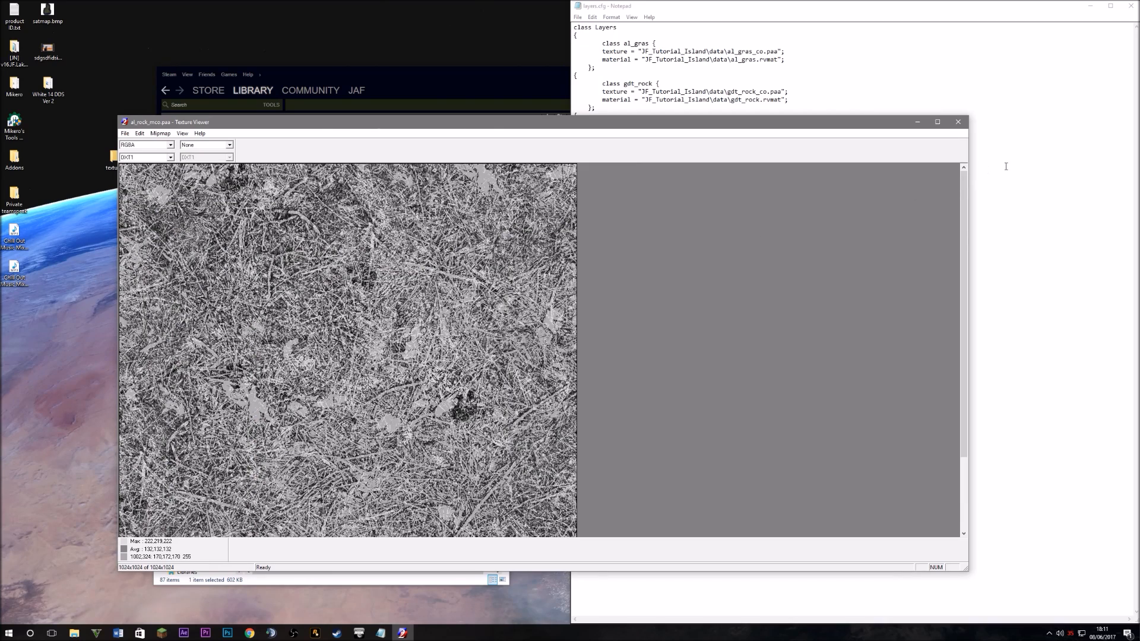
{"action": "left_click", "coordinate": [960, 123]}
{"action": "double_click", "coordinate": [291, 514]}
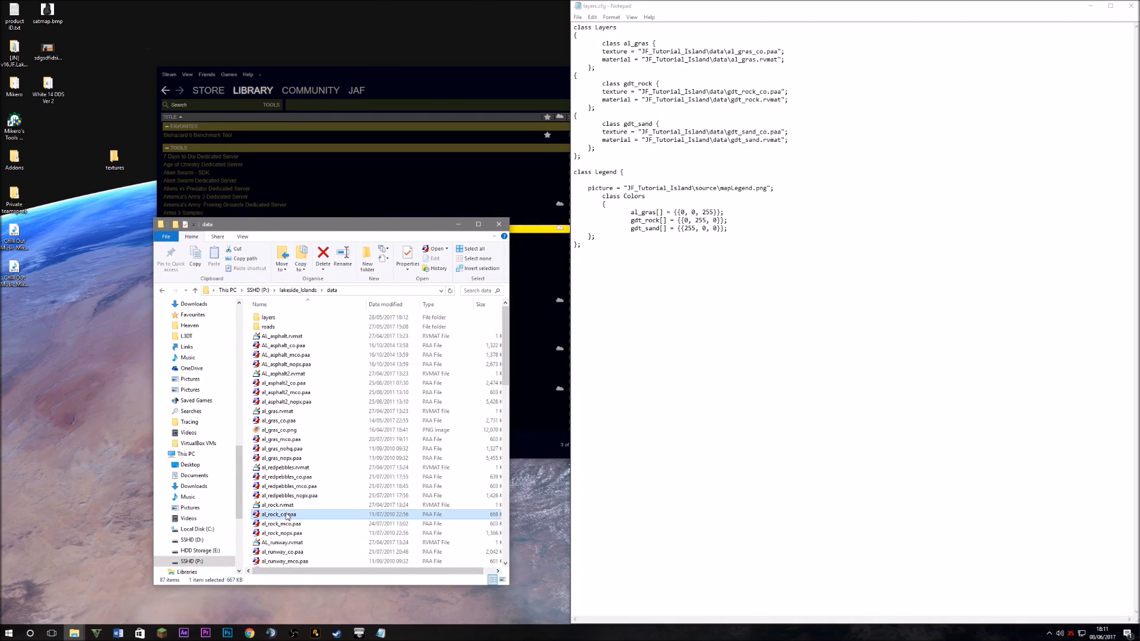
{"action": "scroll", "coordinate": [256, 293], "scroll_direction": "up", "scroll_amount": 1}
{"action": "scroll", "coordinate": [255, 292], "scroll_direction": "down", "scroll_amount": 1}
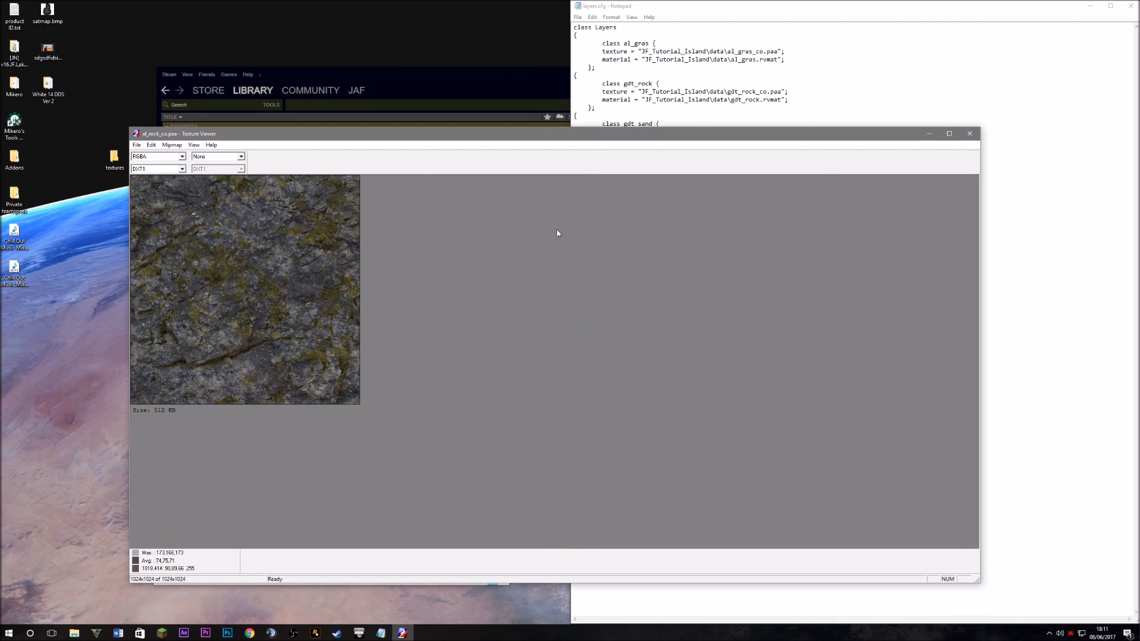
{"action": "left_click", "coordinate": [968, 130]}
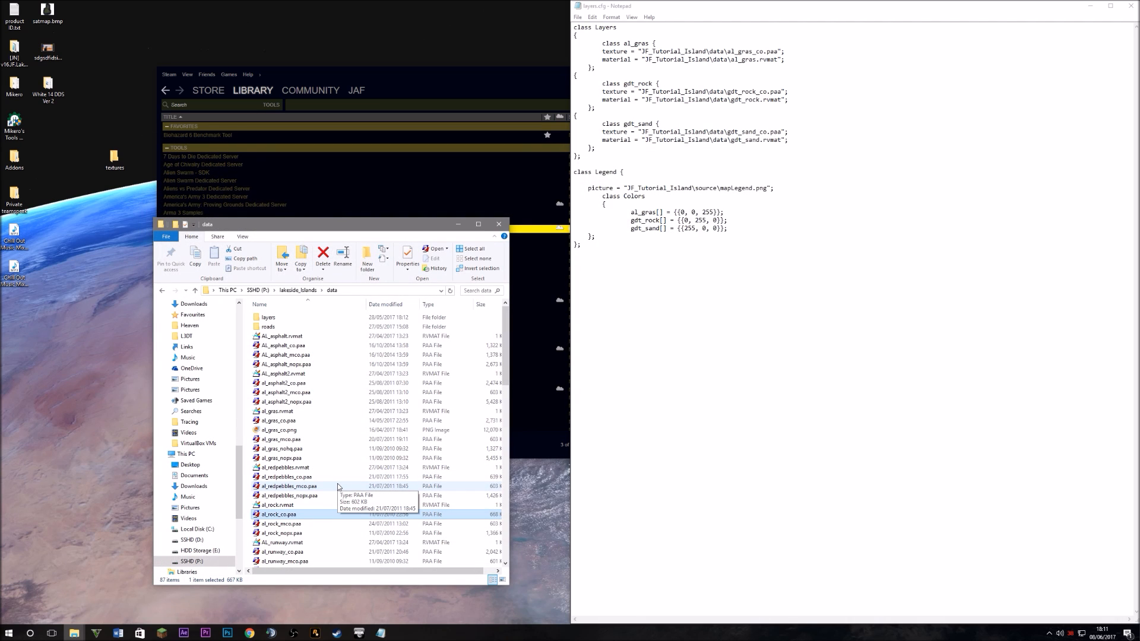
Copy al_gras.rvmat, al_gras_co, _mco, _nohq and _nopx into the desktop textures folder
{"action": "left_click", "coordinate": [285, 523]}
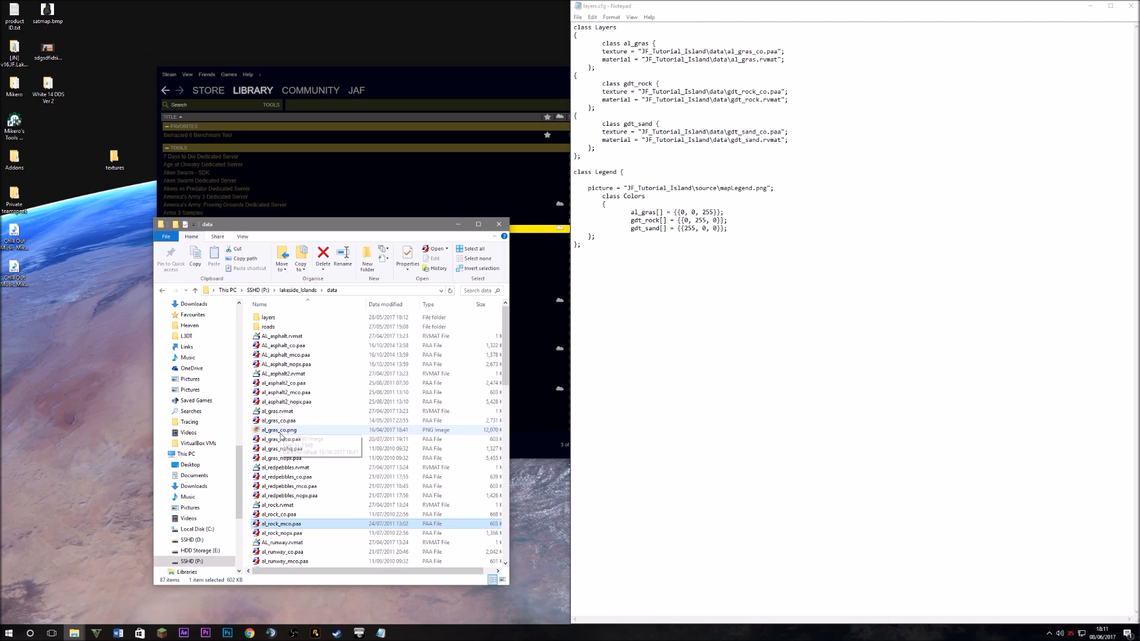
{"action": "left_click", "coordinate": [292, 458]}
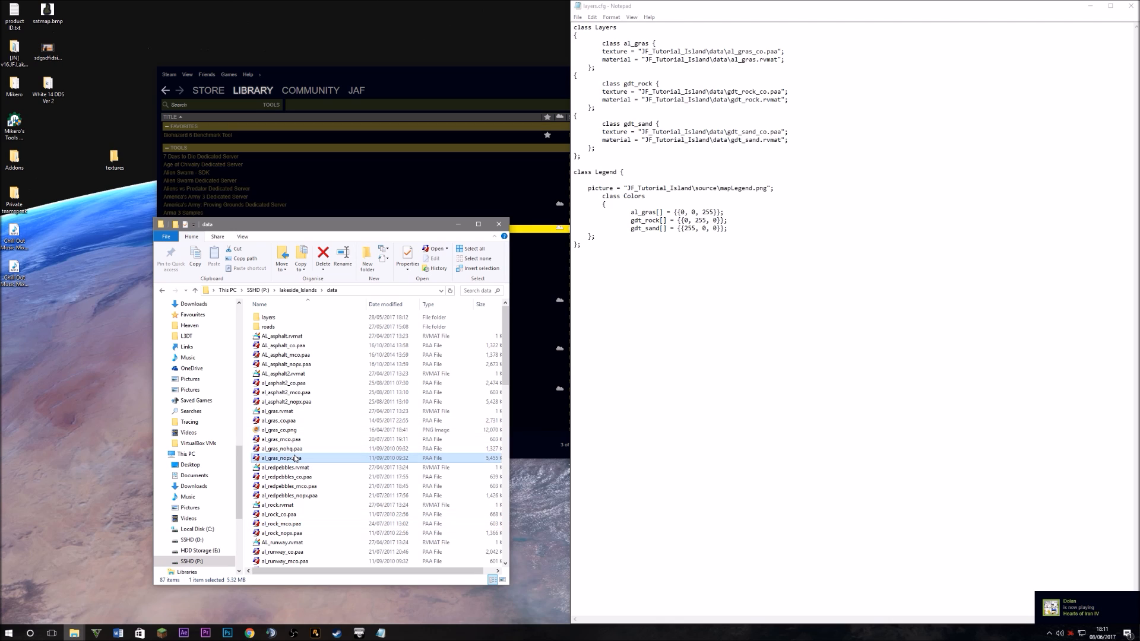
{"action": "left_click", "coordinate": [290, 450], "text": "ctrl"}
{"action": "left_click", "coordinate": [283, 441], "text": "ctrl"}
{"action": "left_click", "coordinate": [280, 421], "text": "ctrl"}
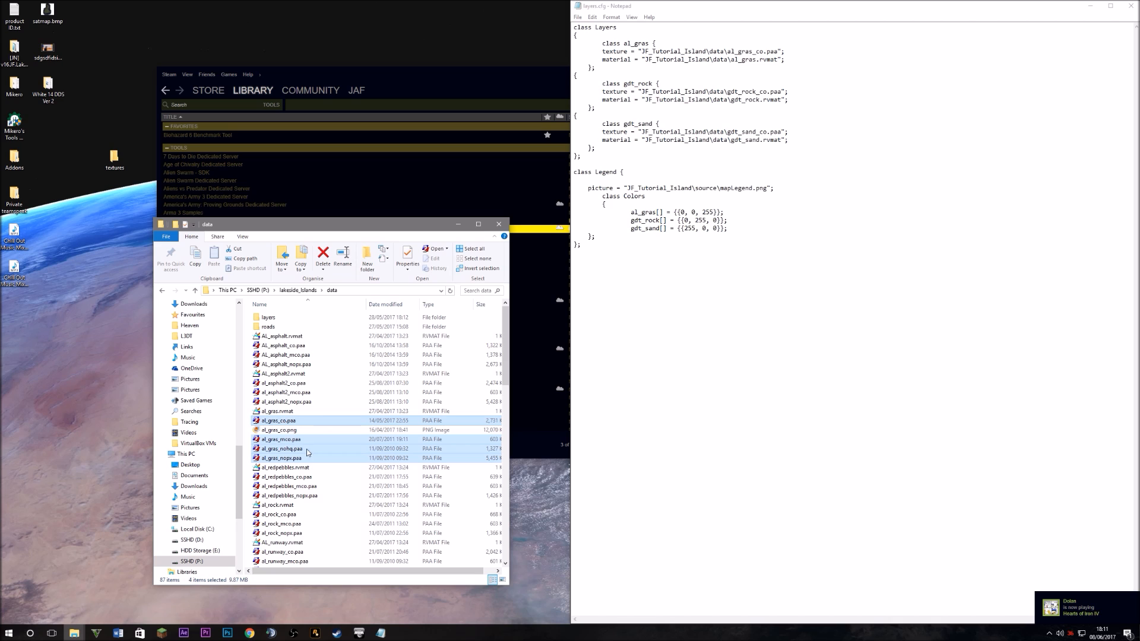
{"action": "right_click", "coordinate": [296, 421]}
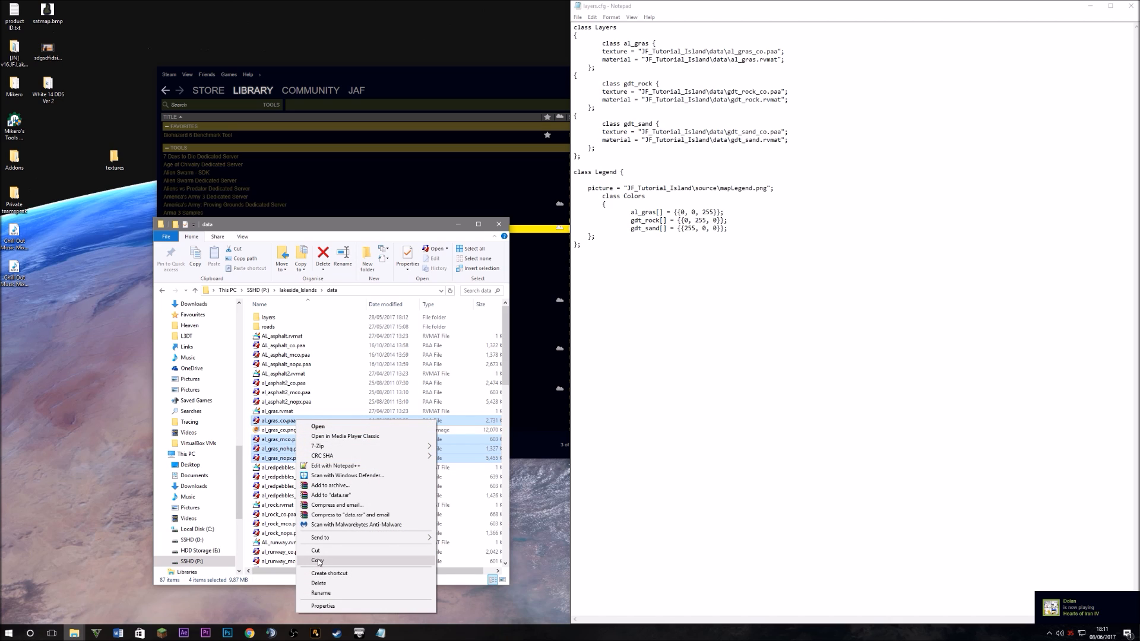
{"action": "left_click", "coordinate": [279, 414], "text": "ctrl"}
{"action": "right_click", "coordinate": [292, 460]}
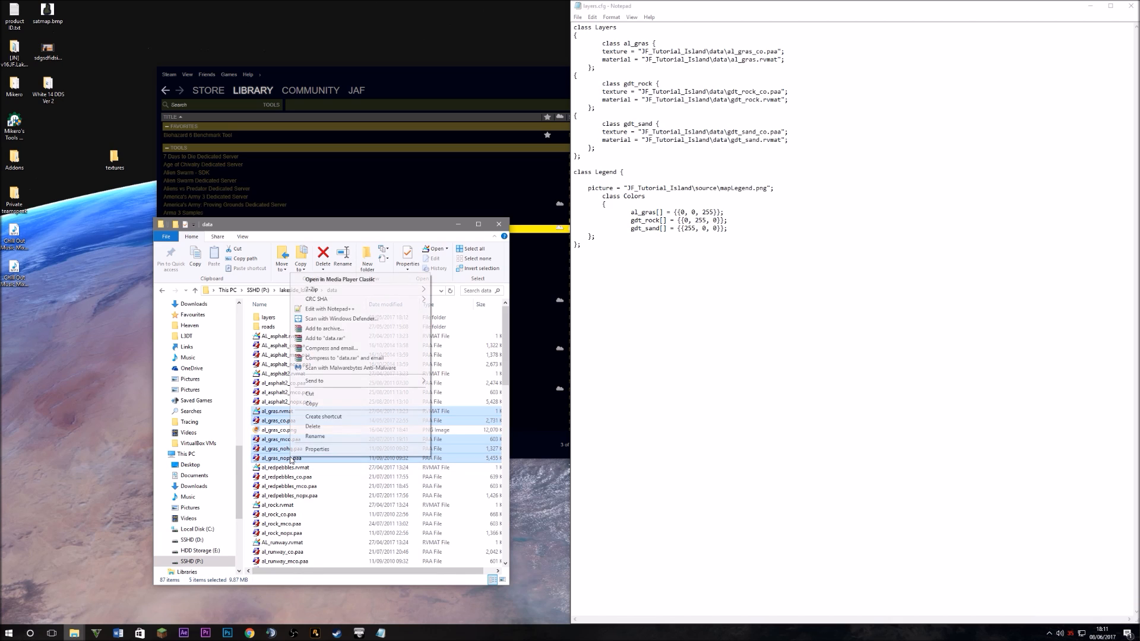
{"action": "left_click", "coordinate": [315, 405]}
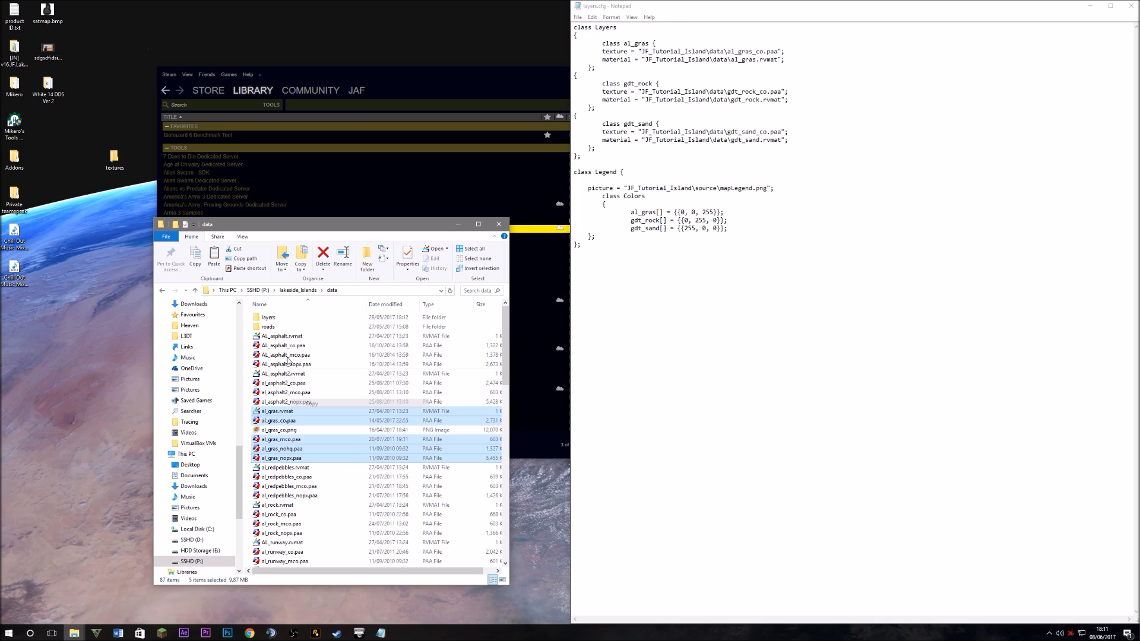
{"action": "double_click", "coordinate": [116, 158]}
{"action": "right_click", "coordinate": [338, 367]}
{"action": "left_click", "coordinate": [361, 428]}
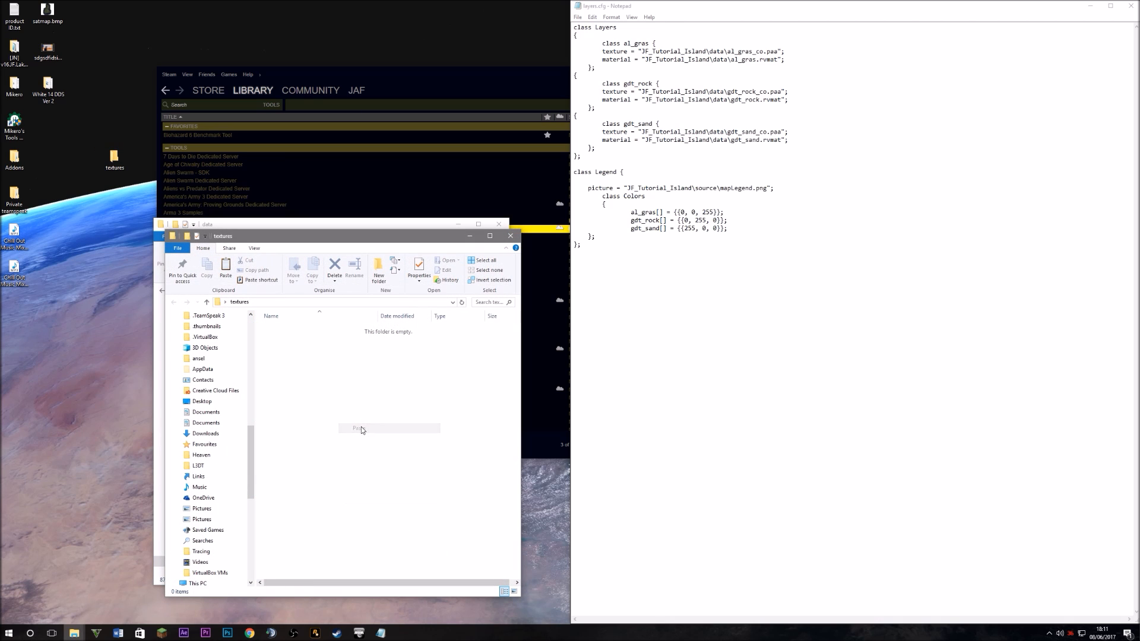
Copy al_rock.rvmat, al_rock_co, al_rock_mco and al_rock_nopx into the textures folder as well
{"action": "left_click_drag", "start_coordinate": [333, 236], "coordinate": [873, 170]}
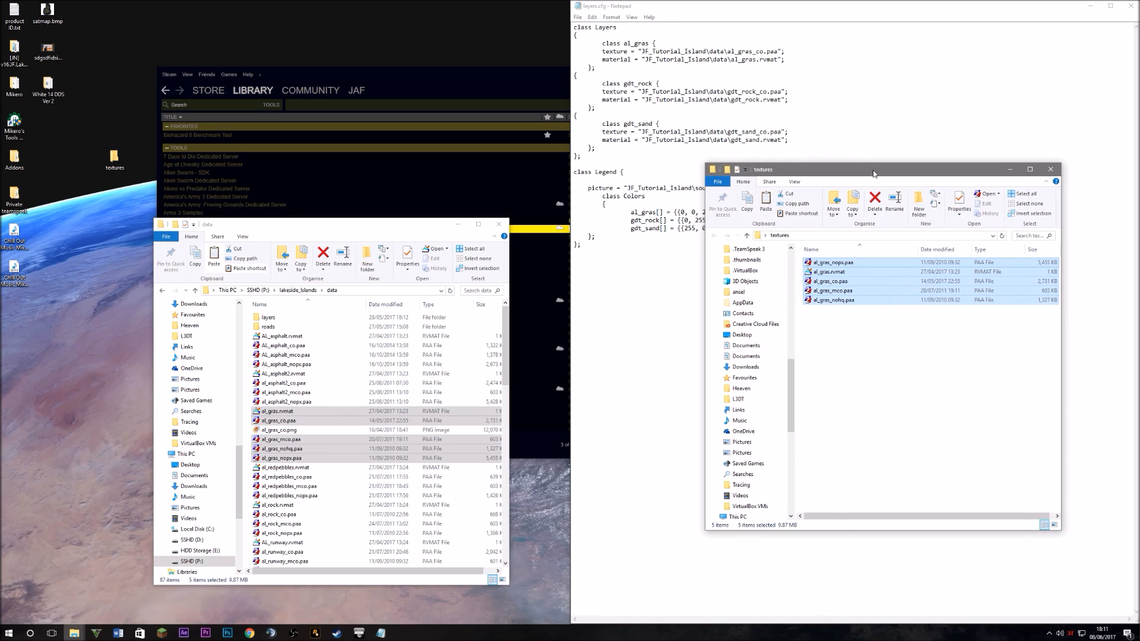
{"action": "left_click", "coordinate": [368, 495]}
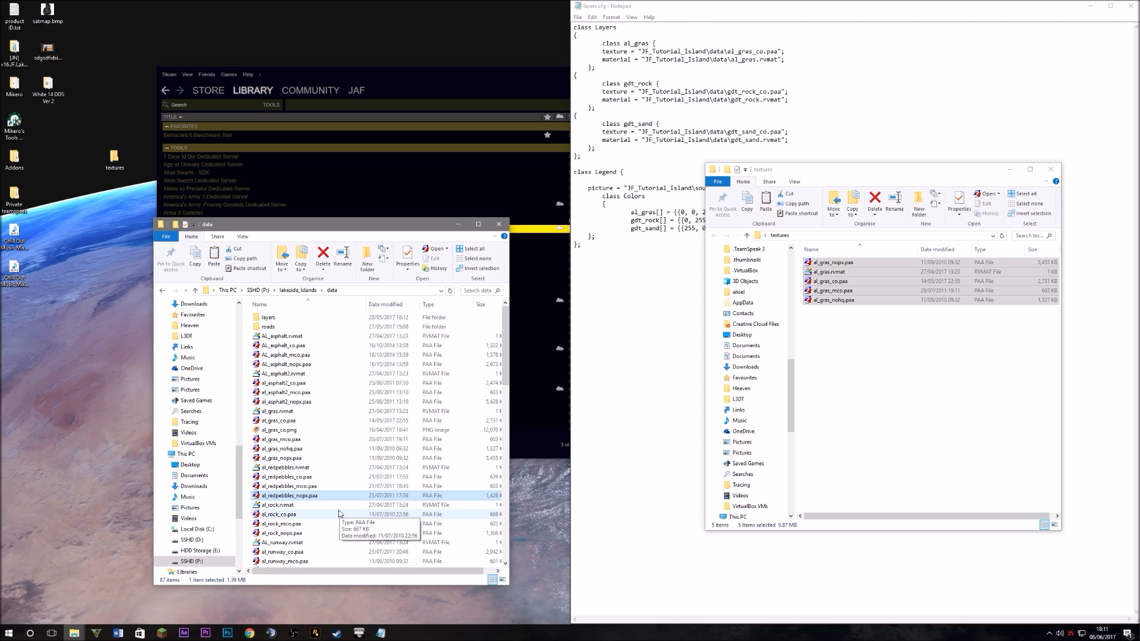
{"action": "scroll", "coordinate": [339, 514], "scroll_direction": "down", "scroll_amount": 1}
{"action": "left_click", "coordinate": [294, 506], "text": "ctrl"}
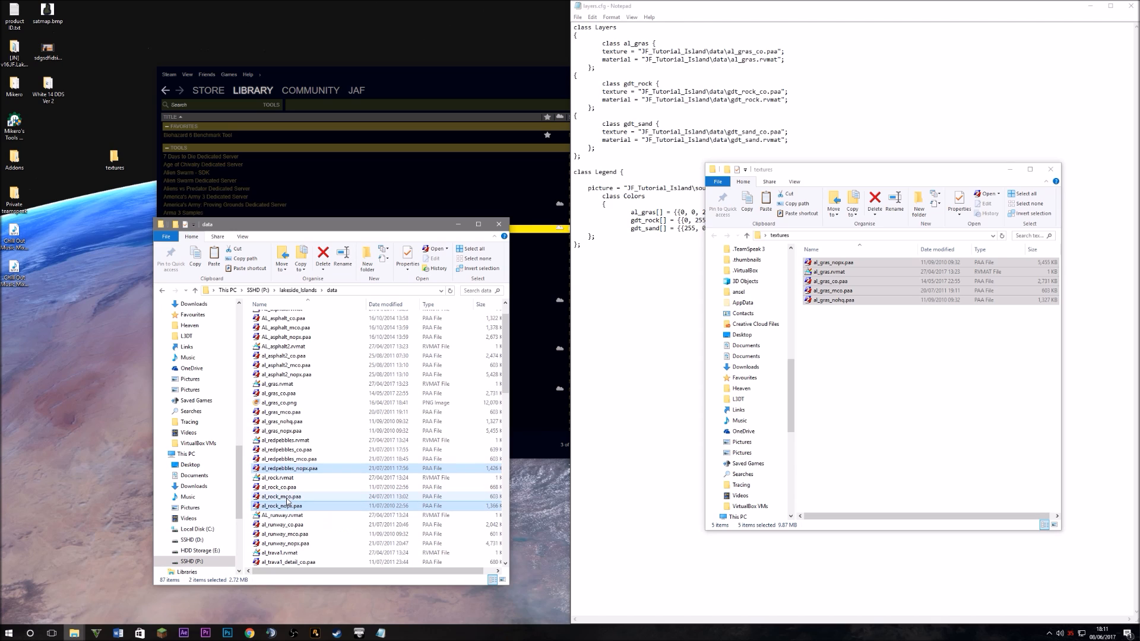
{"action": "left_click", "coordinate": [288, 498], "text": "ctrl"}
{"action": "left_click", "coordinate": [287, 487], "text": "ctrl"}
{"action": "left_click", "coordinate": [284, 479], "text": "ctrl"}
{"action": "left_click", "coordinate": [289, 468], "text": "ctrl"}
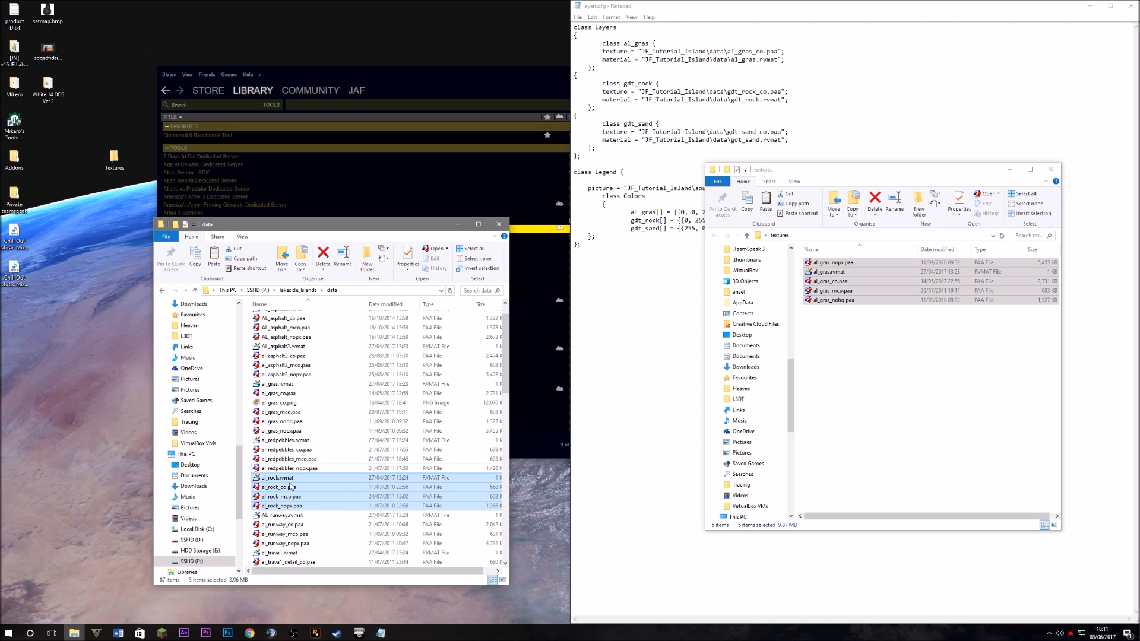
{"action": "right_click", "coordinate": [297, 480]}
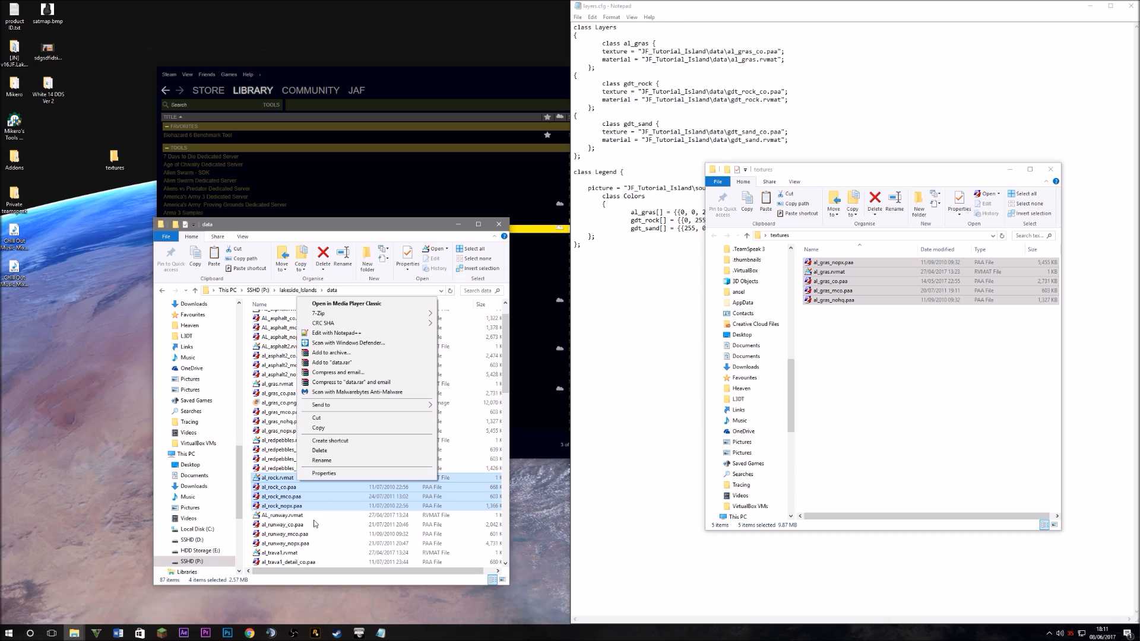
{"action": "left_click", "coordinate": [318, 428]}
{"action": "right_click", "coordinate": [863, 336]}
{"action": "left_click", "coordinate": [884, 395]}
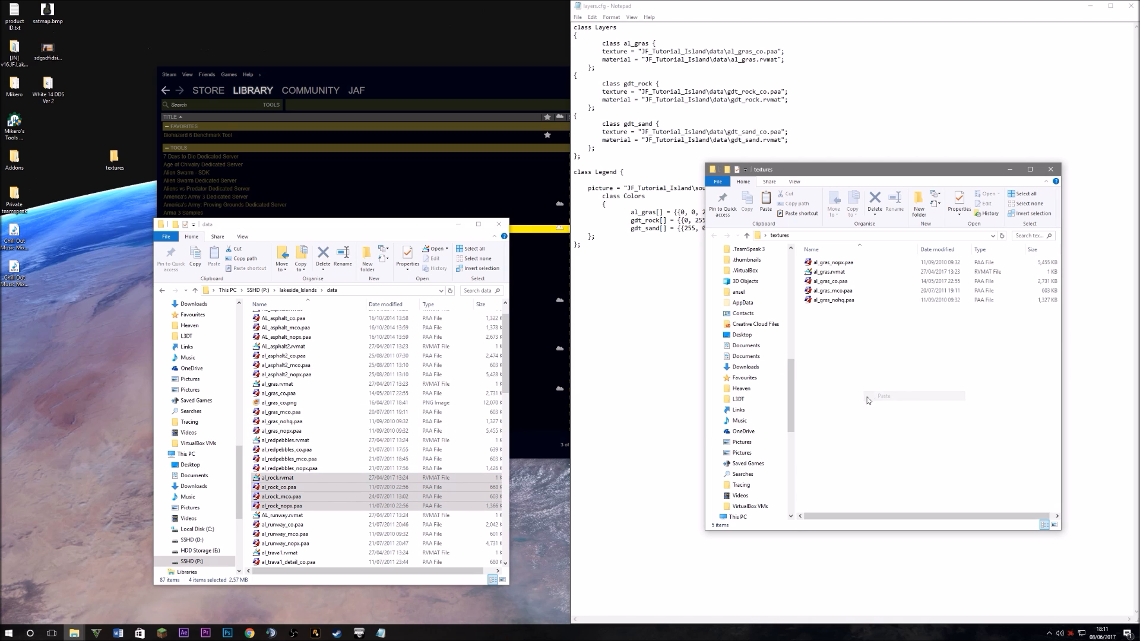
{"action": "scroll", "coordinate": [321, 494], "scroll_direction": "down", "scroll_amount": 4}
{"action": "scroll", "coordinate": [322, 494], "scroll_direction": "down", "scroll_amount": 12}
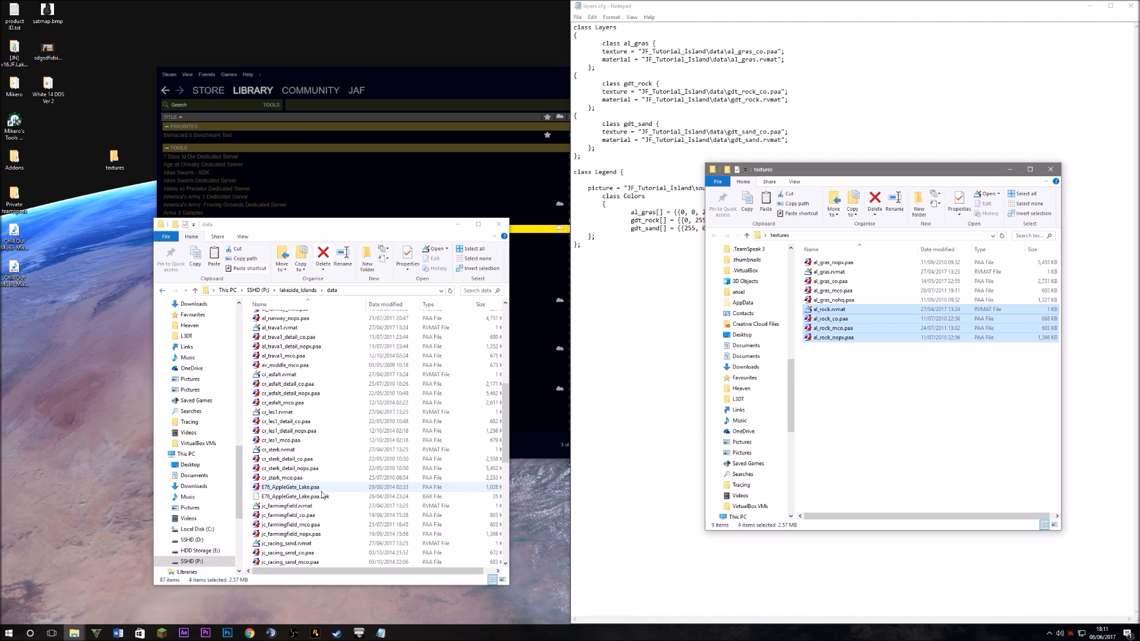
Open the JF_JasperIslands data folder and move its window to the left
{"action": "left_click", "coordinate": [260, 291]}
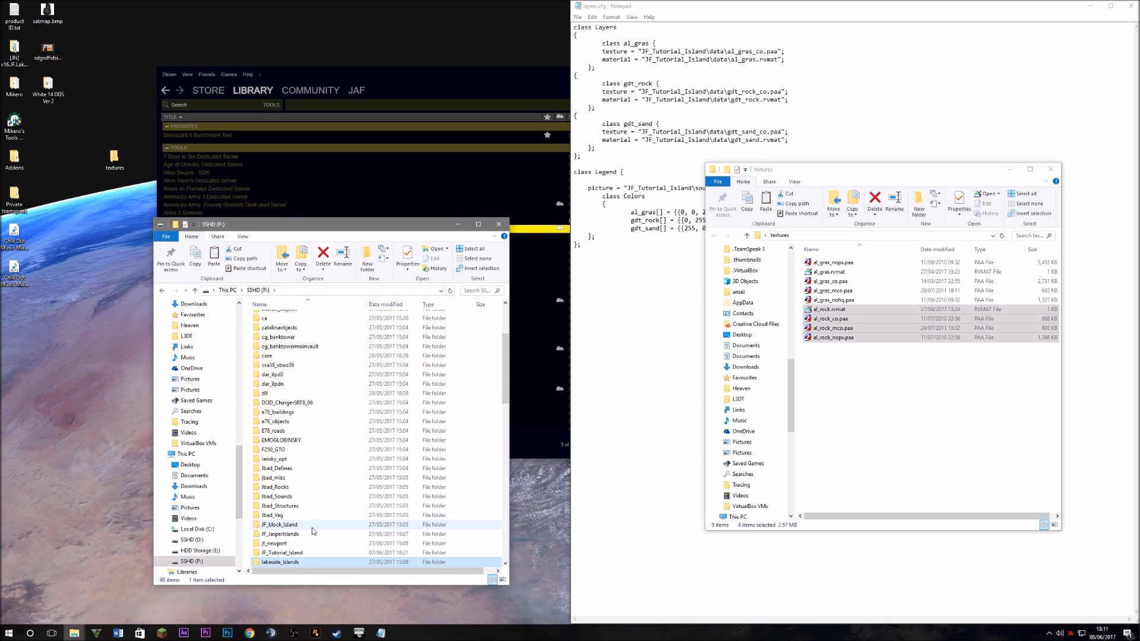
{"action": "scroll", "coordinate": [313, 531], "scroll_direction": "down", "scroll_amount": 3}
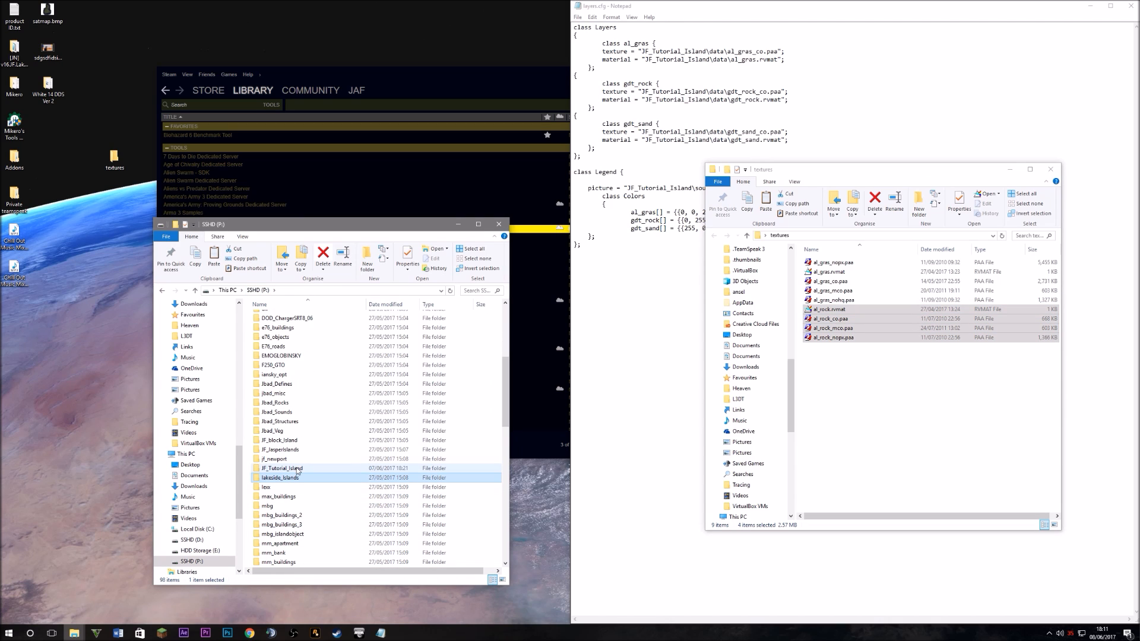
{"action": "double_click", "coordinate": [284, 450]}
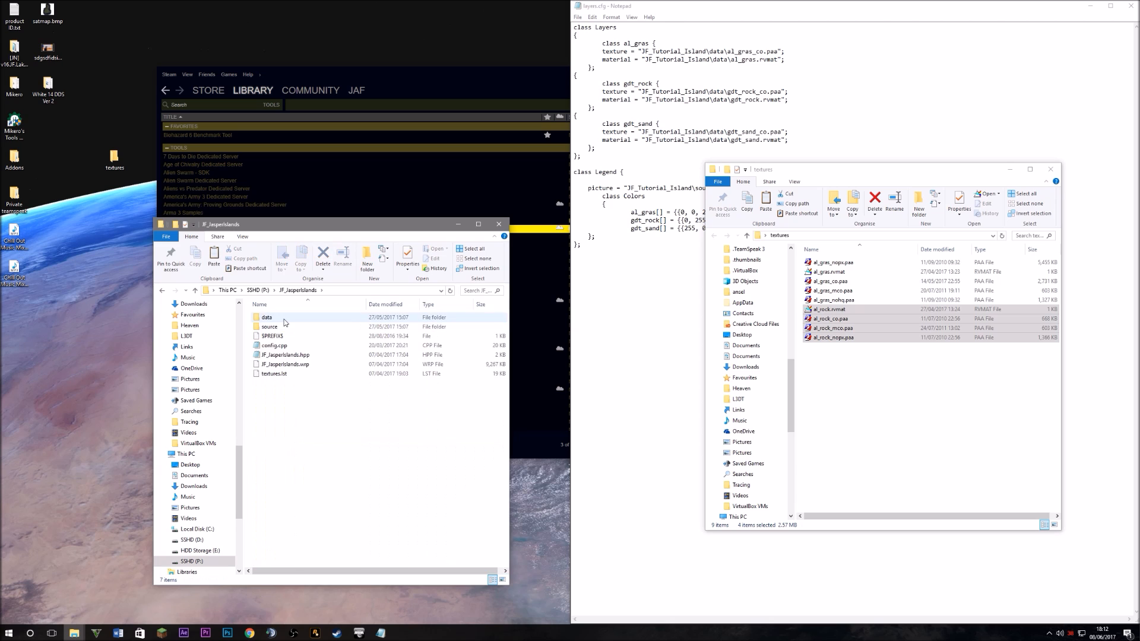
{"action": "double_click", "coordinate": [284, 322]}
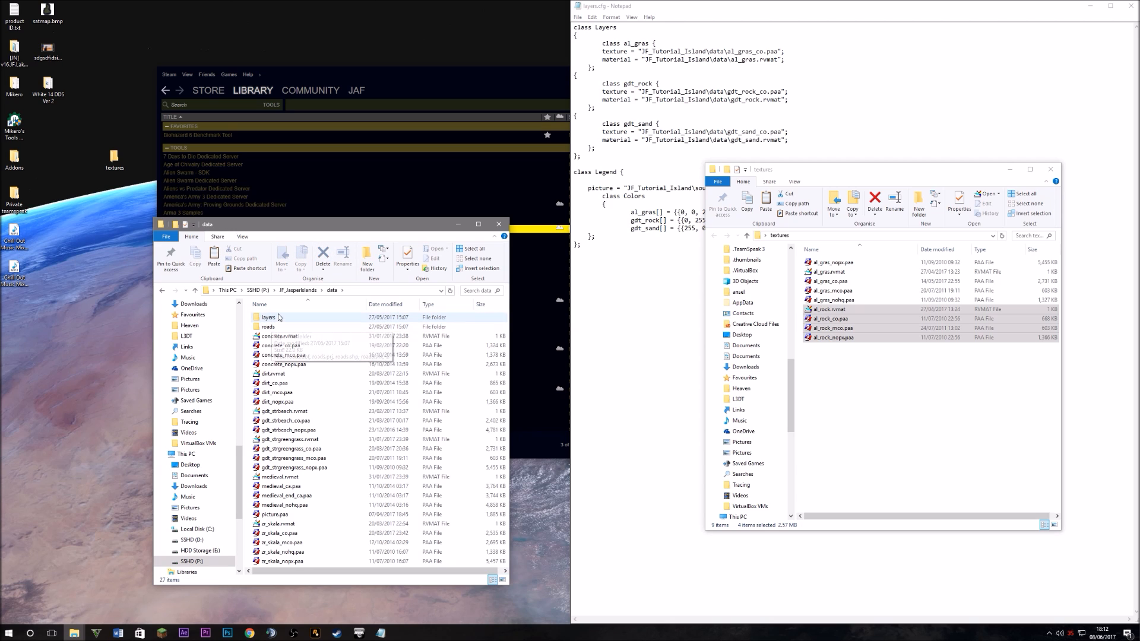
{"action": "left_click_drag", "start_coordinate": [288, 224], "coordinate": [252, 216]}
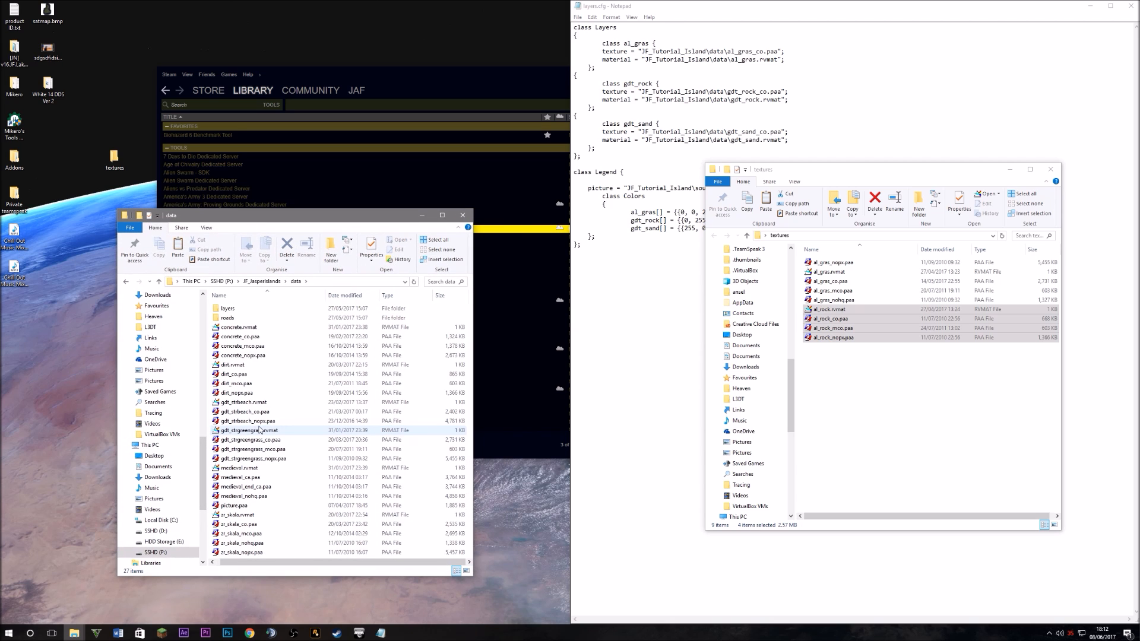
Copy gdt_strbeach.rvmat, gdt_strbeach_co.paa and gdt_strbeach_nopx.paa into the textures folder
{"action": "left_click", "coordinate": [250, 505]}
{"action": "left_click", "coordinate": [249, 458]}
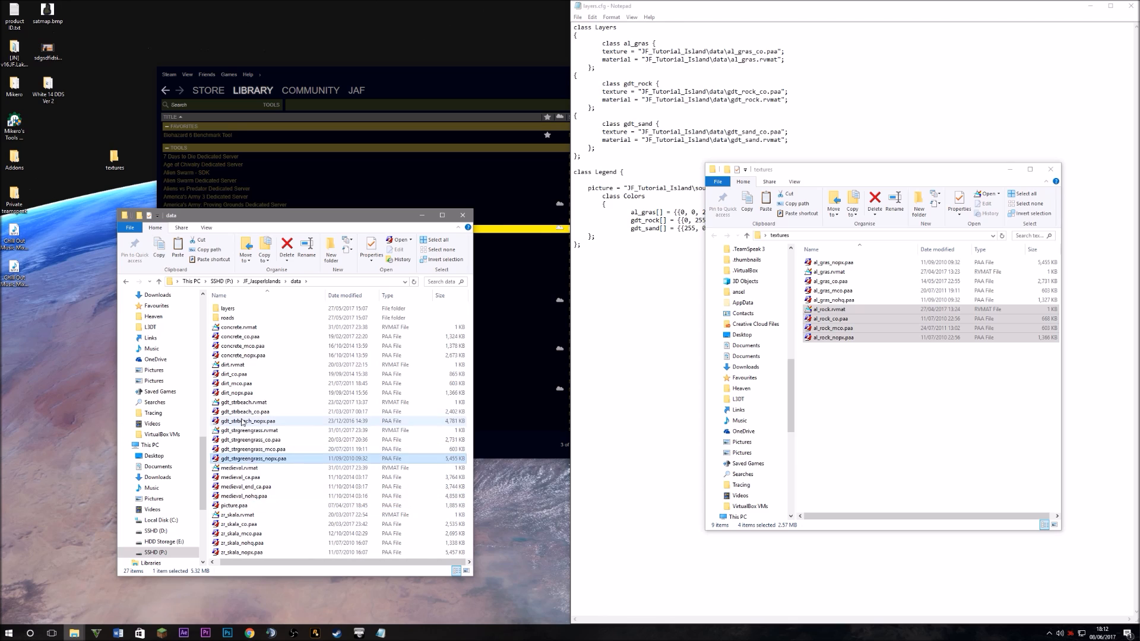
{"action": "left_click", "coordinate": [242, 422]}
{"action": "left_click", "coordinate": [256, 442]}
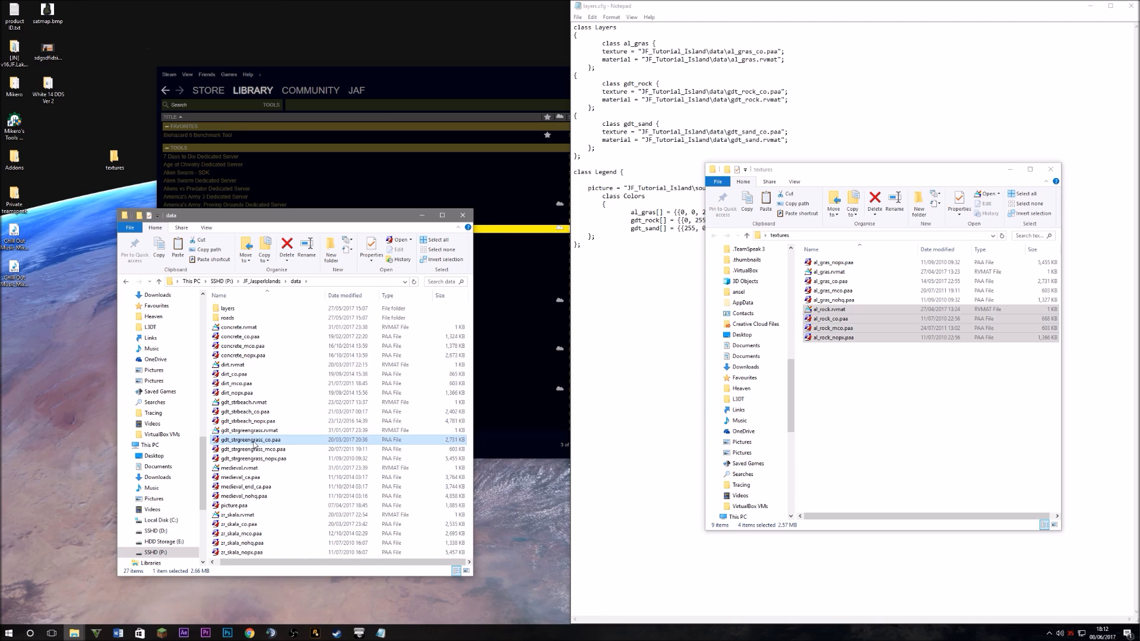
{"action": "left_click", "coordinate": [262, 412]}
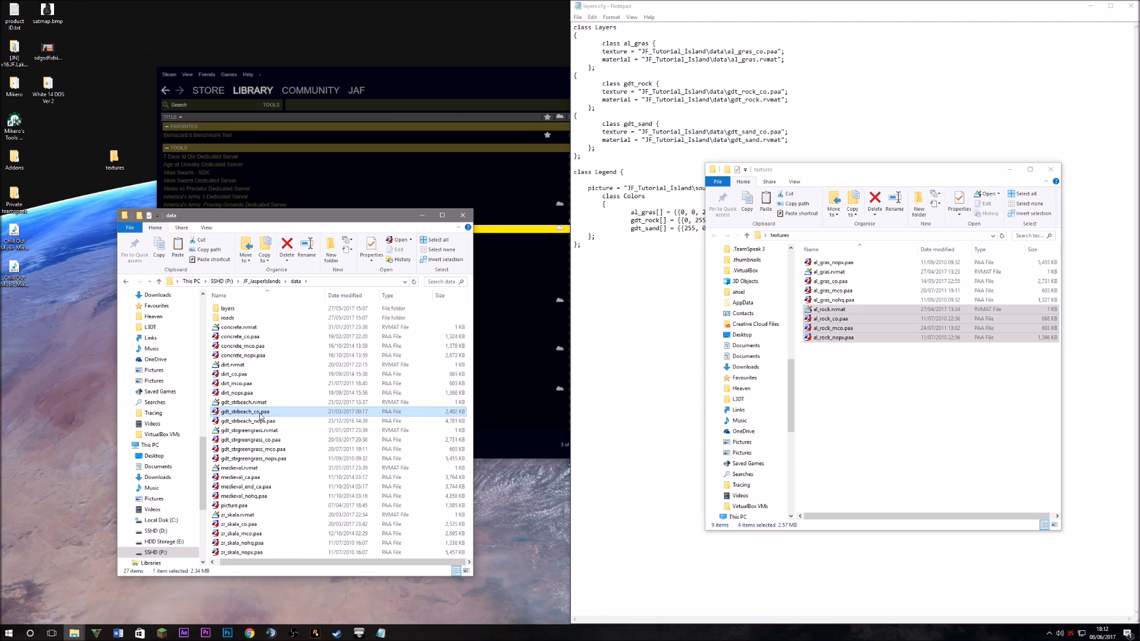
{"action": "left_click", "coordinate": [261, 421], "text": "ctrl"}
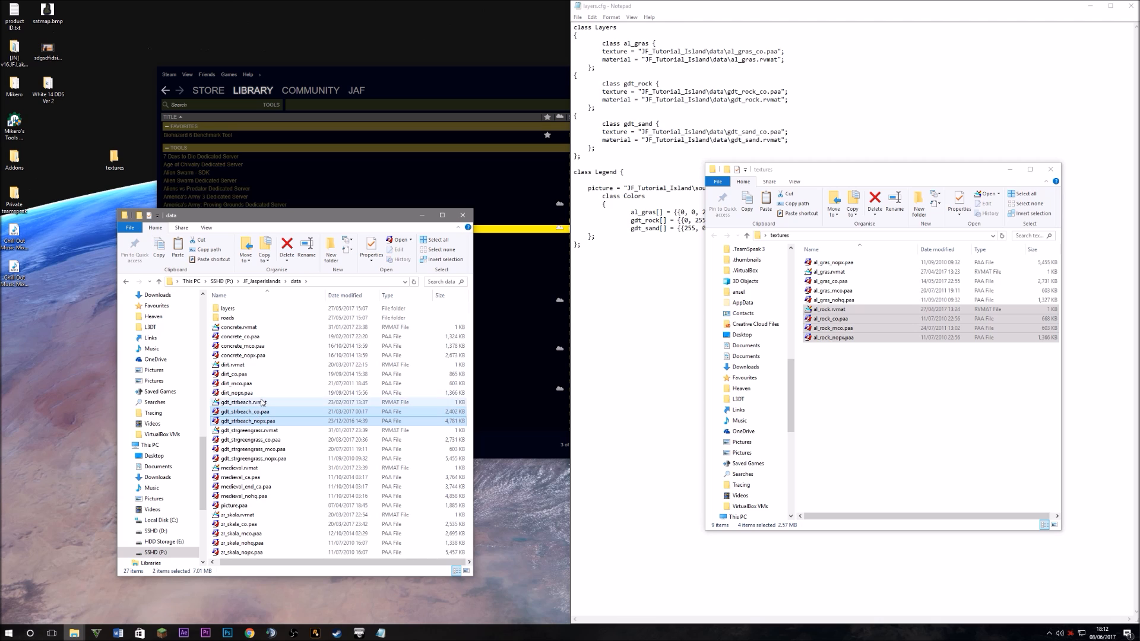
{"action": "left_click", "coordinate": [261, 403], "text": "ctrl"}
{"action": "right_click", "coordinate": [262, 403]}
{"action": "left_click", "coordinate": [283, 529]}
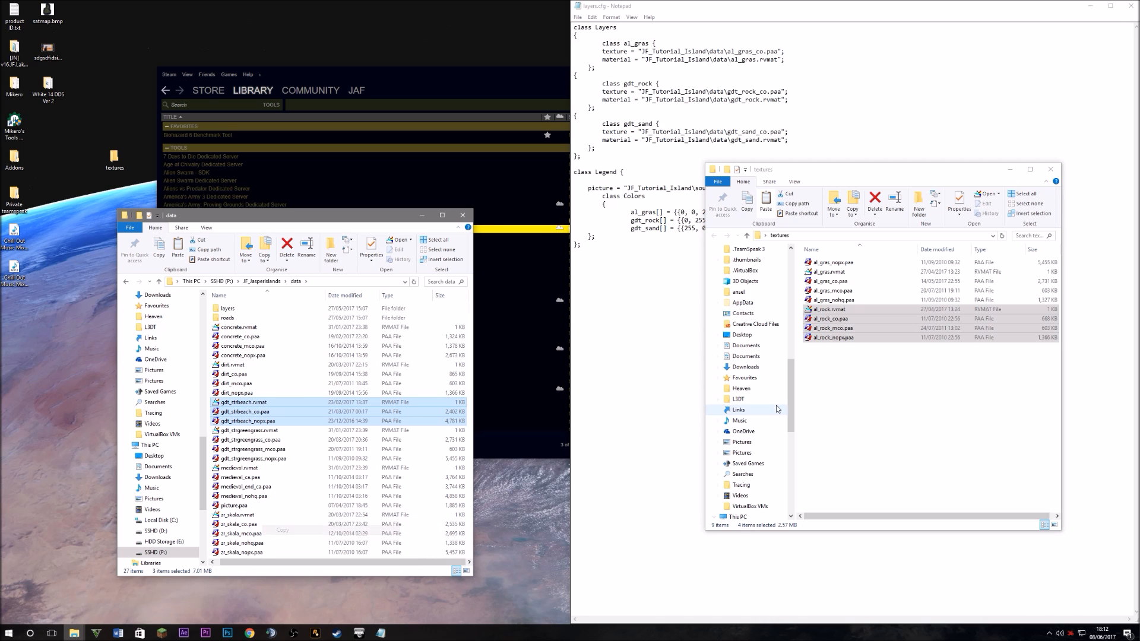
{"action": "right_click", "coordinate": [827, 369]}
{"action": "left_click", "coordinate": [861, 432]}
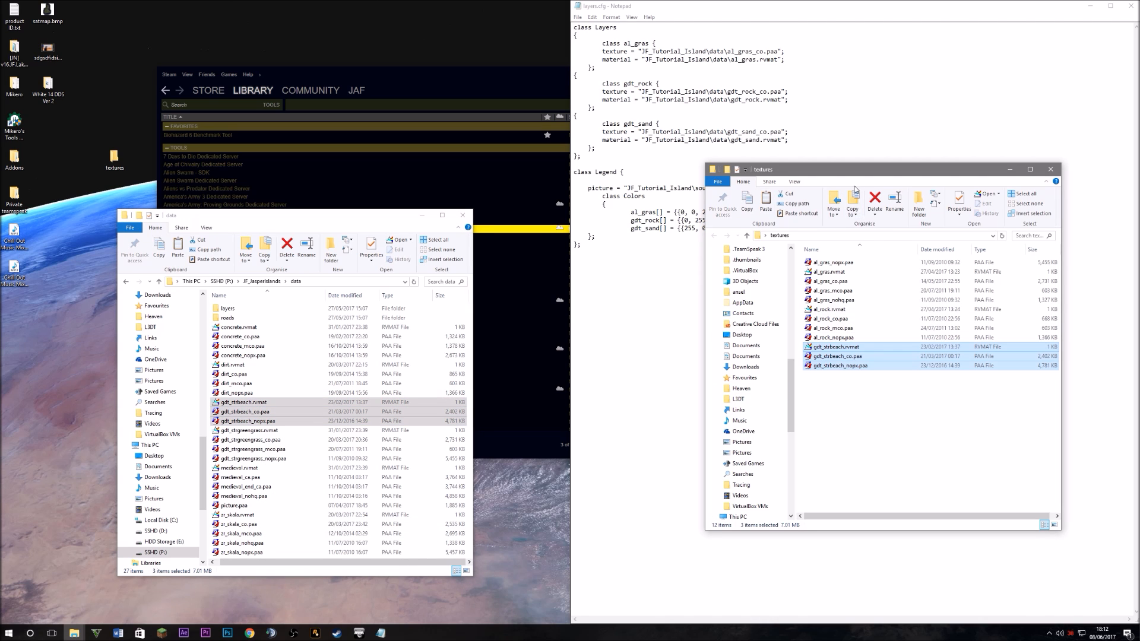
{"action": "left_click_drag", "start_coordinate": [862, 170], "coordinate": [209, 97]}
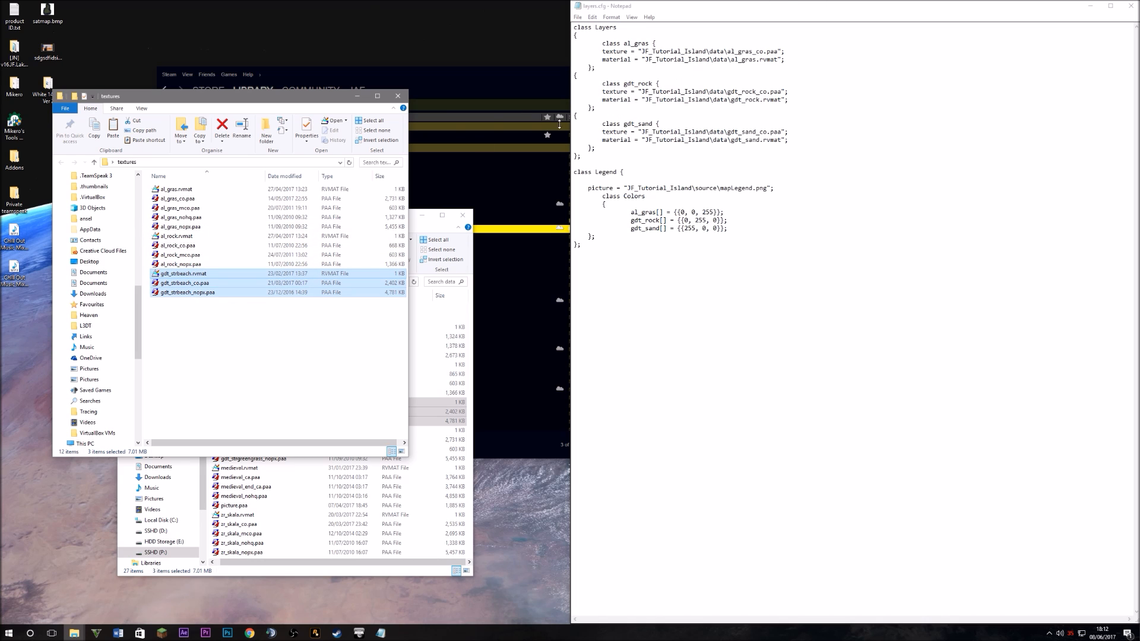
Rename the gdt_rock class, texture path and material path to al_rock
{"action": "double_click", "coordinate": [652, 84]}
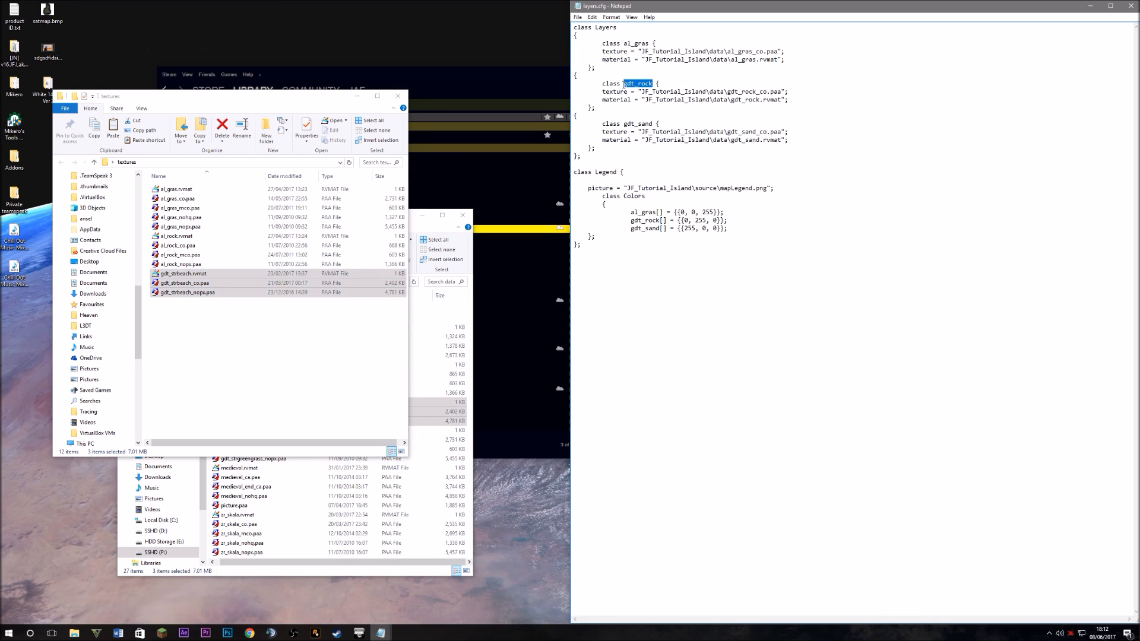
{"action": "type", "text": "al_rock"}
{"action": "left_click_drag", "start_coordinate": [756, 92], "coordinate": [728, 92]}
{"action": "type", "text": "al-rock"}
{"action": "key", "text": "BackSpace"}
{"action": "key", "text": "BackSpace"}
{"action": "key", "text": "BackSpace"}
{"action": "key", "text": "BackSpace"}
{"action": "key", "text": "BackSpace"}
{"action": "key", "text": "BackSpace"}
{"action": "type", "text": "l_rock"}
{"action": "left_click_drag", "start_coordinate": [760, 100], "coordinate": [732, 102]}
{"action": "type", "text": "al_rock"}
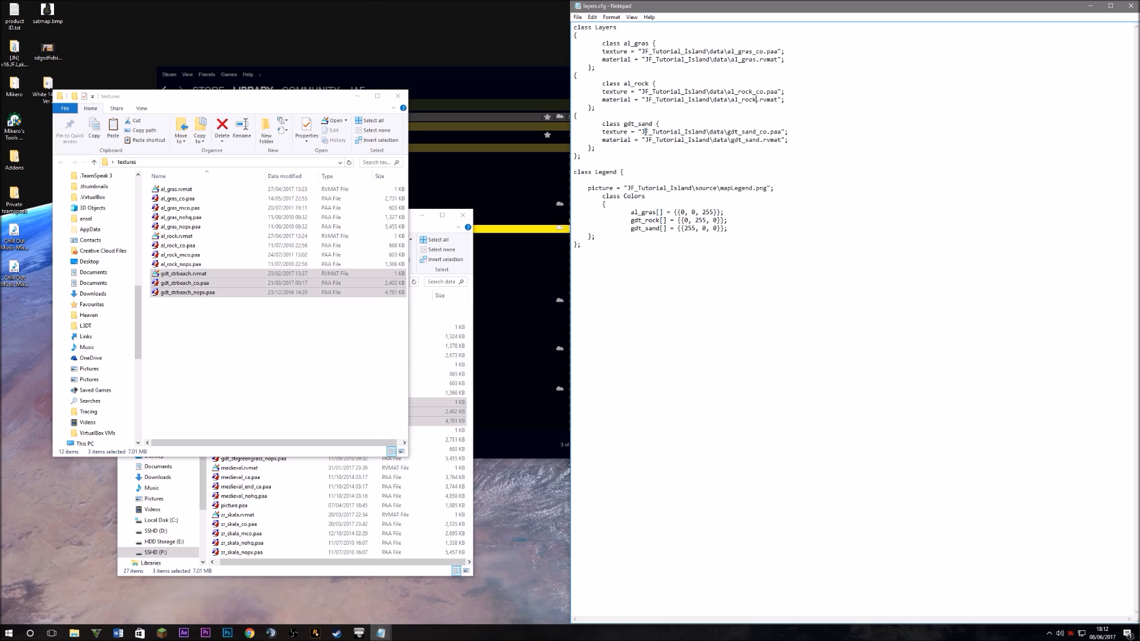
Replace gdt_sand with gdt_strbeach in the class, texture, material and legend entries, and set al_rock's legend name
{"action": "left_click_drag", "start_coordinate": [651, 124], "coordinate": [624, 124]}
{"action": "type", "text": "gdt_strbeach"}
{"action": "left_click_drag", "start_coordinate": [667, 125], "coordinate": [624, 128]}
{"action": "key", "text": "ctrl+c"}
{"action": "left_click", "coordinate": [756, 132]}
{"action": "left_click_drag", "start_coordinate": [756, 132], "coordinate": [730, 140]}
{"action": "key", "text": "ctrl+v"}
{"action": "key", "text": "ctrl+v"}
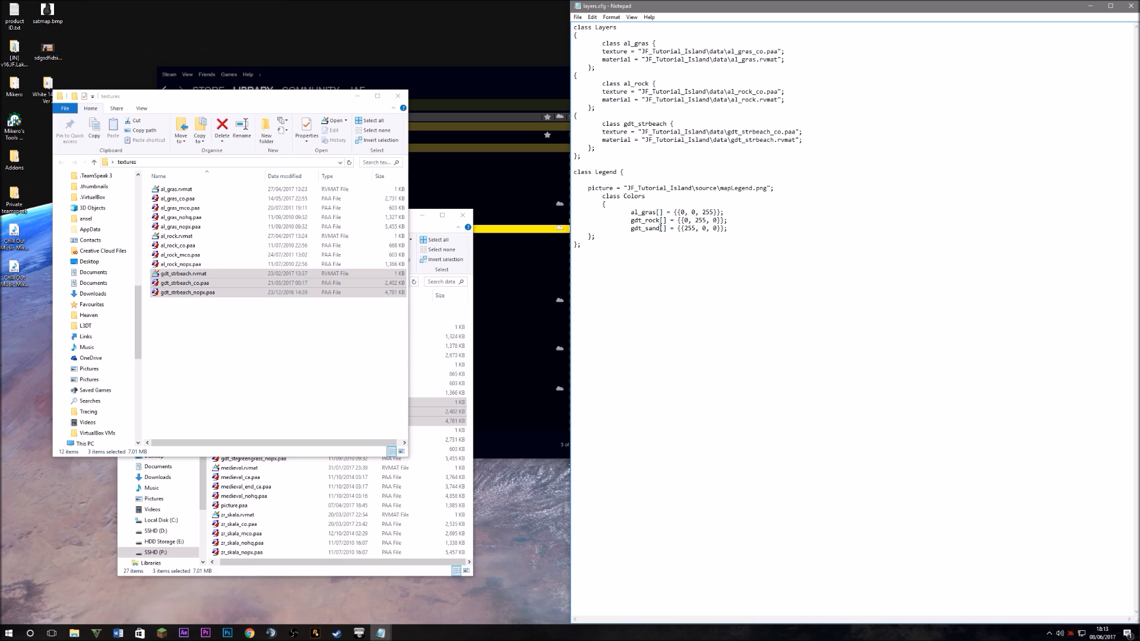
{"action": "left_click_drag", "start_coordinate": [661, 228], "coordinate": [631, 220]}
{"action": "key", "text": "ctrl+v"}
{"action": "type", "text": "al"}
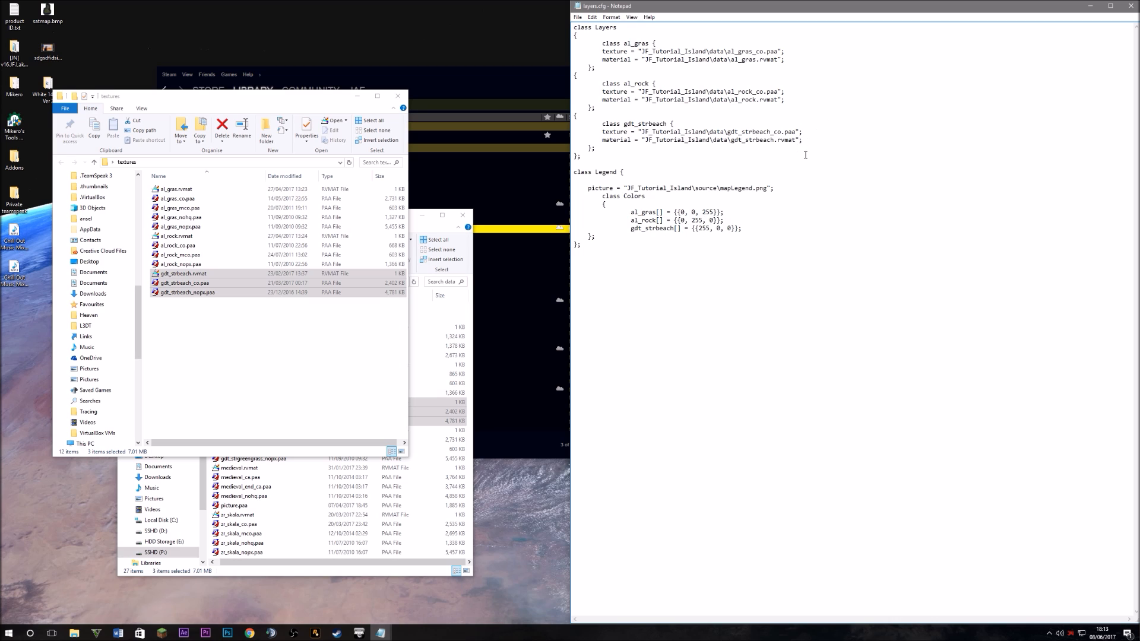
Select the legend picture path line in layers.cfg, with the textures window moved aside
{"action": "left_click_drag", "start_coordinate": [652, 187], "coordinate": [573, 181]}
{"action": "left_click_drag", "start_coordinate": [775, 187], "coordinate": [584, 188]}
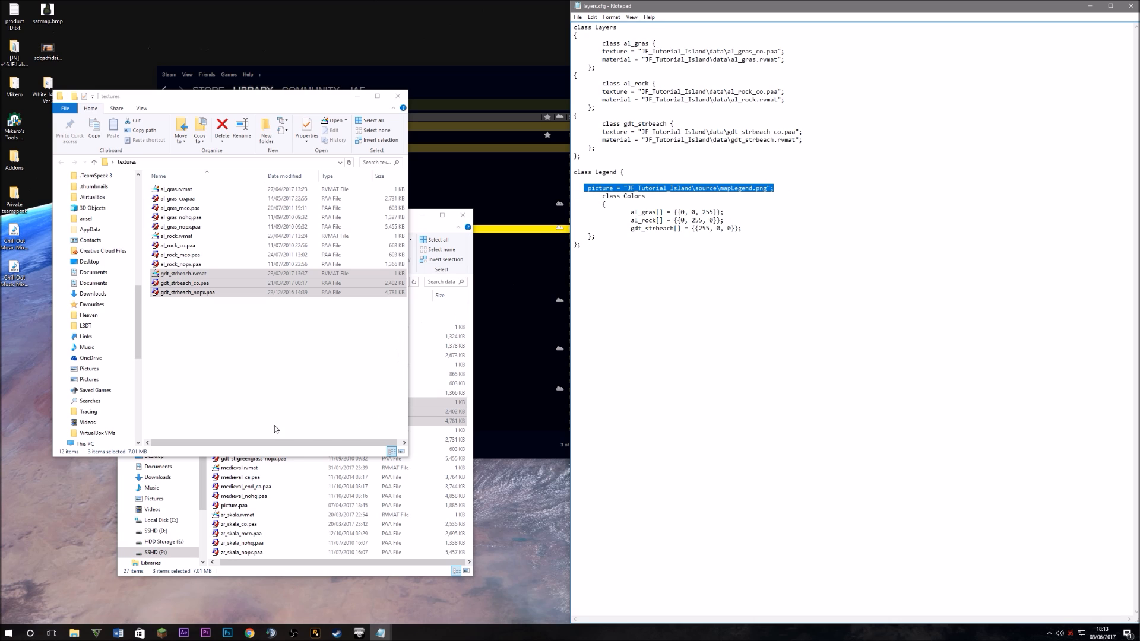
{"action": "left_click_drag", "start_coordinate": [242, 97], "coordinate": [293, 113]}
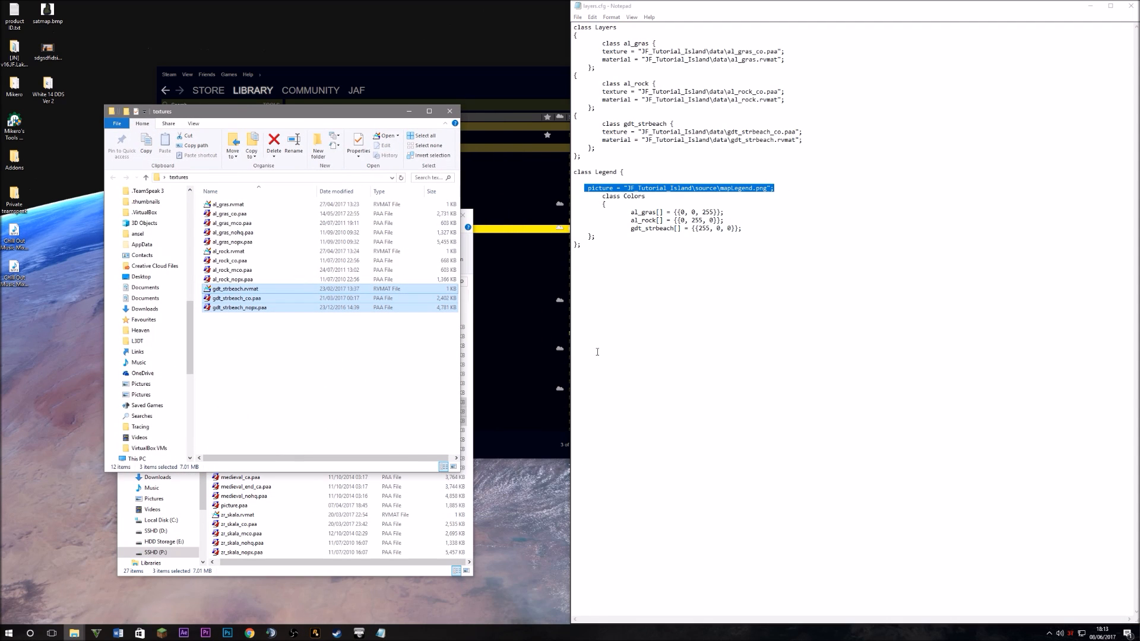
{"action": "mouse_move", "coordinate": [796, 183]}
{"action": "left_mouse_down"}
{"action": "mouse_move", "coordinate": [577, 181]}
{"action": "mouse_move", "coordinate": [787, 185]}
{"action": "left_mouse_up"}
{"action": "left_click", "coordinate": [613, 188]}
{"action": "left_click", "coordinate": [787, 185]}
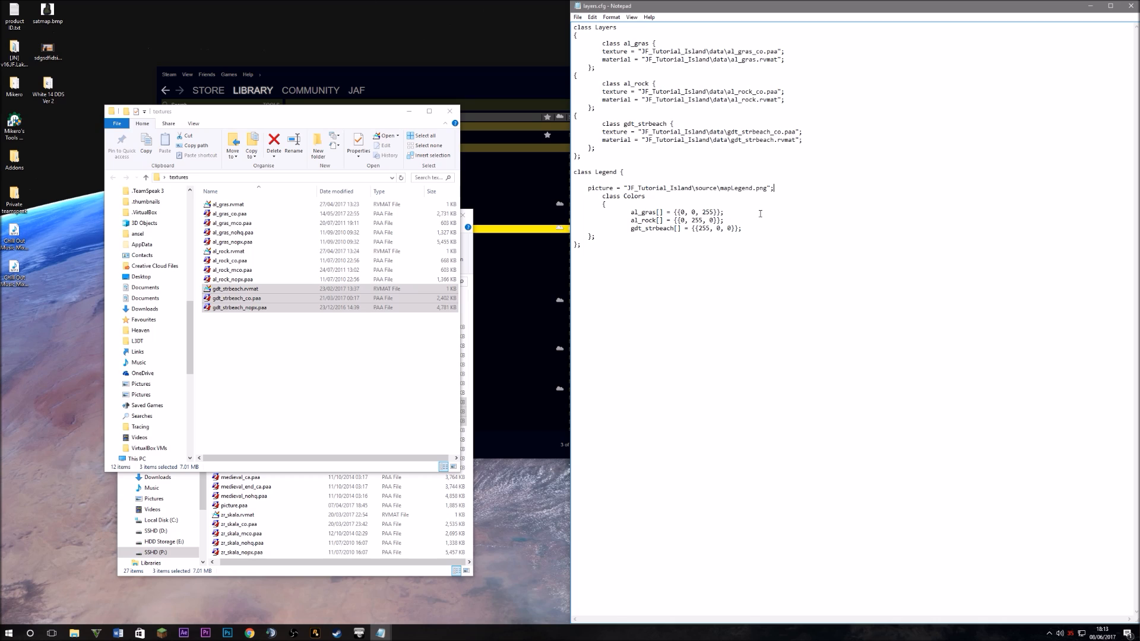
Adjust the remaining layers.cfg lines and save the file
{"action": "left_click_drag", "start_coordinate": [842, 129], "coordinate": [575, 90]}
{"action": "left_click_drag", "start_coordinate": [902, 166], "coordinate": [573, 76]}
{"action": "left_click", "coordinate": [821, 143]}
{"action": "left_click_drag", "start_coordinate": [782, 140], "coordinate": [760, 140]}
{"action": "left_click_drag", "start_coordinate": [760, 100], "coordinate": [748, 59]}
{"action": "left_click", "coordinate": [578, 17]}
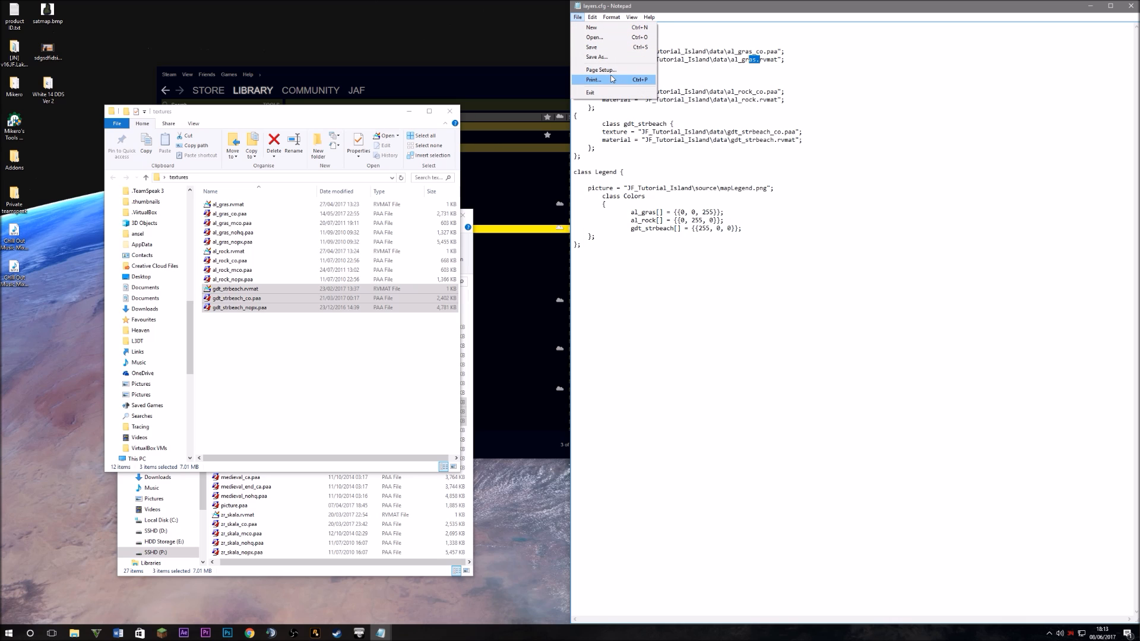
{"action": "left_click", "coordinate": [592, 46]}
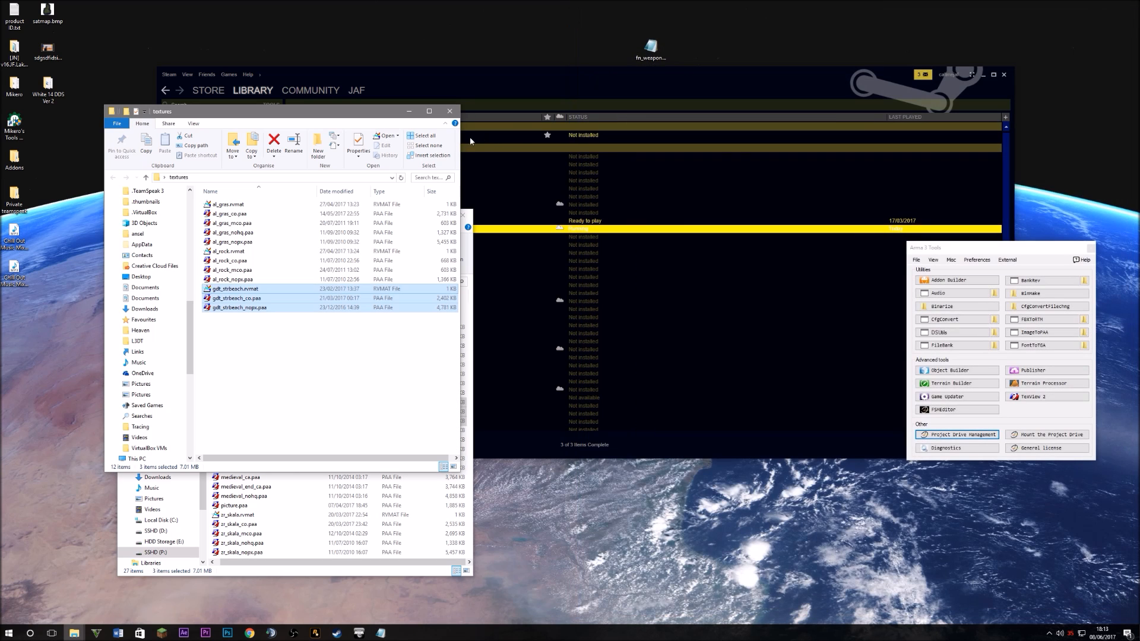
Close Notepad, open JF_Tutorial_Island's data folder and permanently delete its four old files
{"action": "left_click", "coordinate": [1130, 5]}
{"action": "left_click_drag", "start_coordinate": [311, 121], "coordinate": [912, 146]}
{"action": "left_click", "coordinate": [224, 281]}
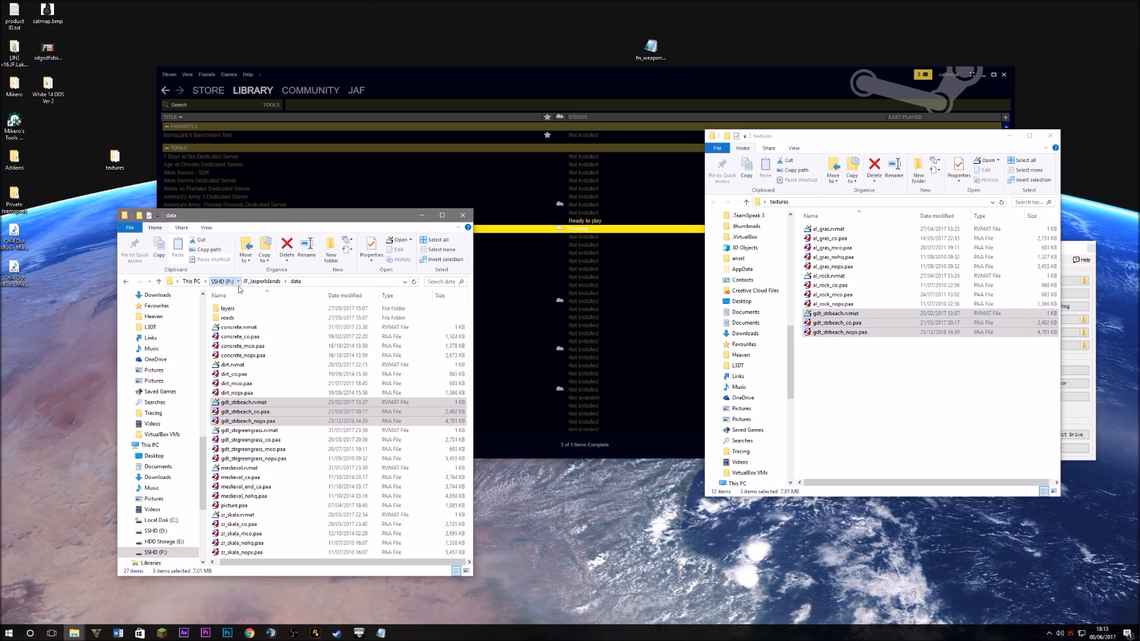
{"action": "scroll", "coordinate": [249, 507], "scroll_direction": "down", "scroll_amount": 3}
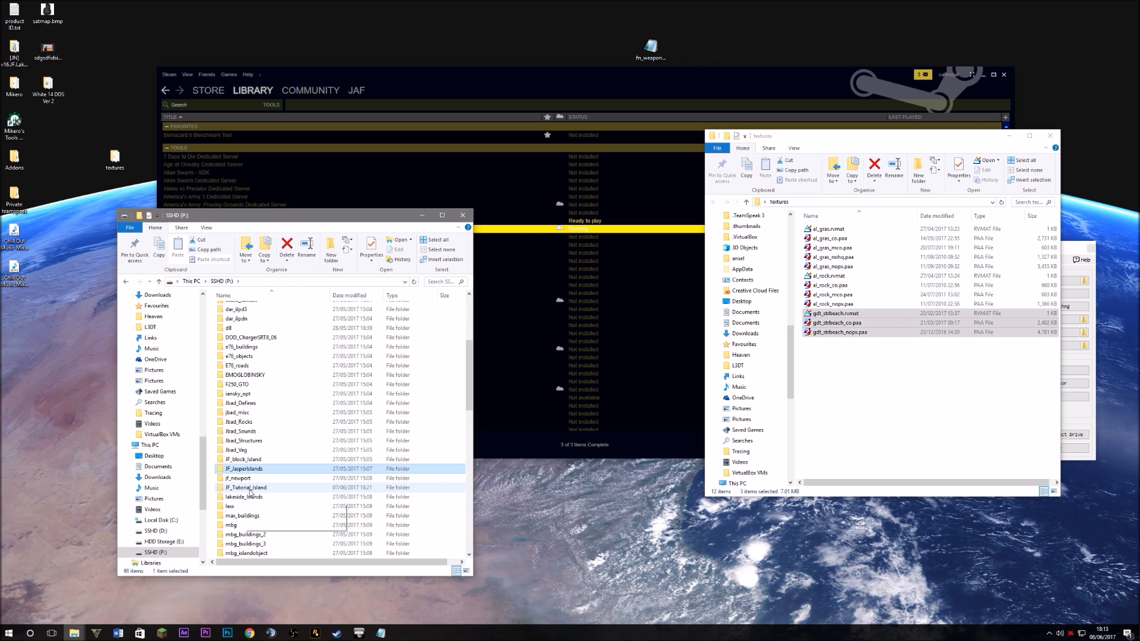
{"action": "double_click", "coordinate": [249, 488]}
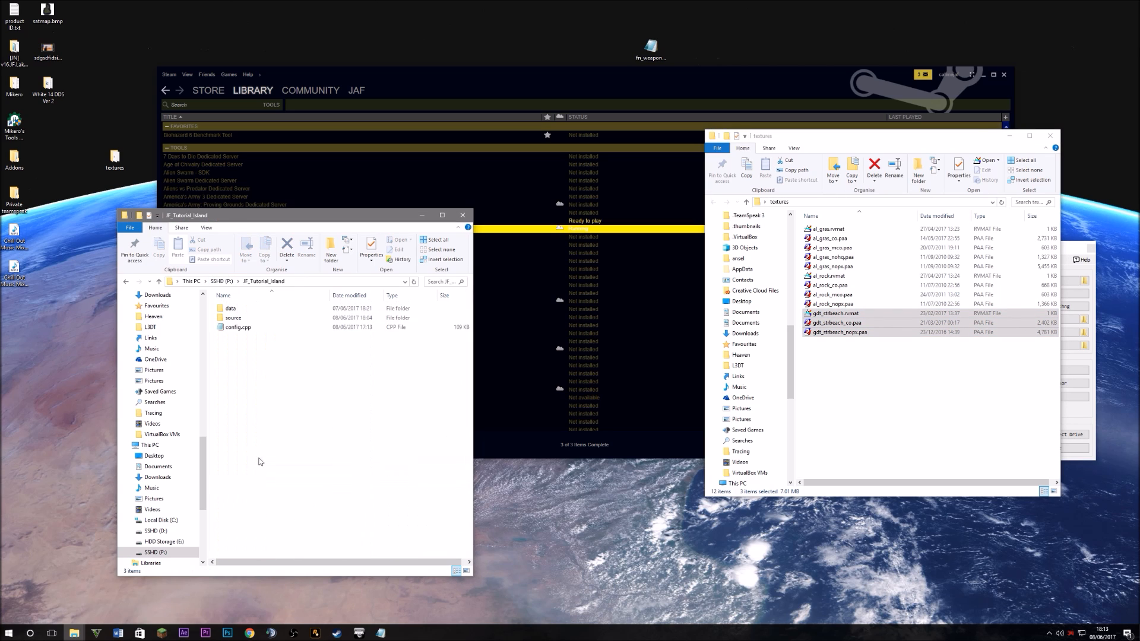
{"action": "double_click", "coordinate": [248, 318]}
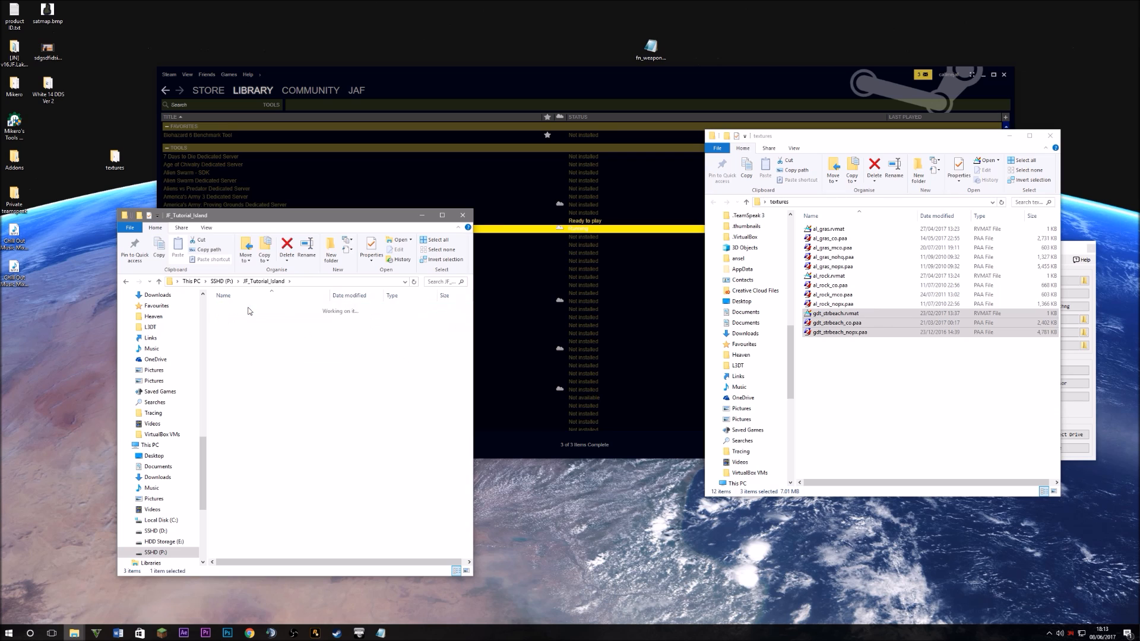
{"action": "key", "text": "ctrl+a"}
{"action": "key", "text": "shift+Delete"}
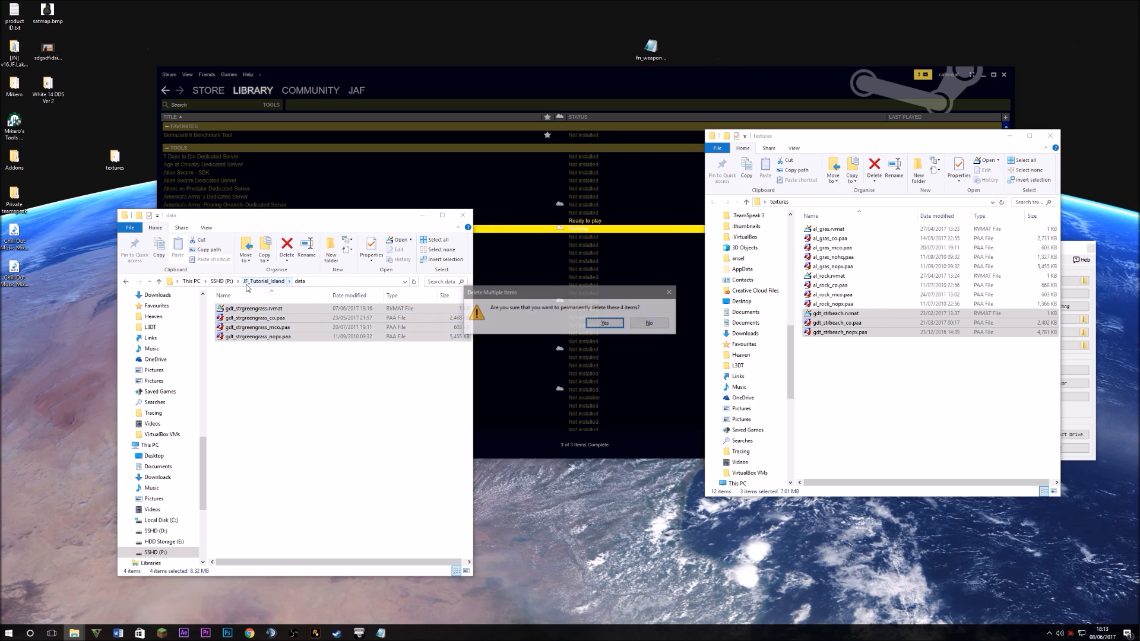
{"action": "left_click", "coordinate": [609, 324]}
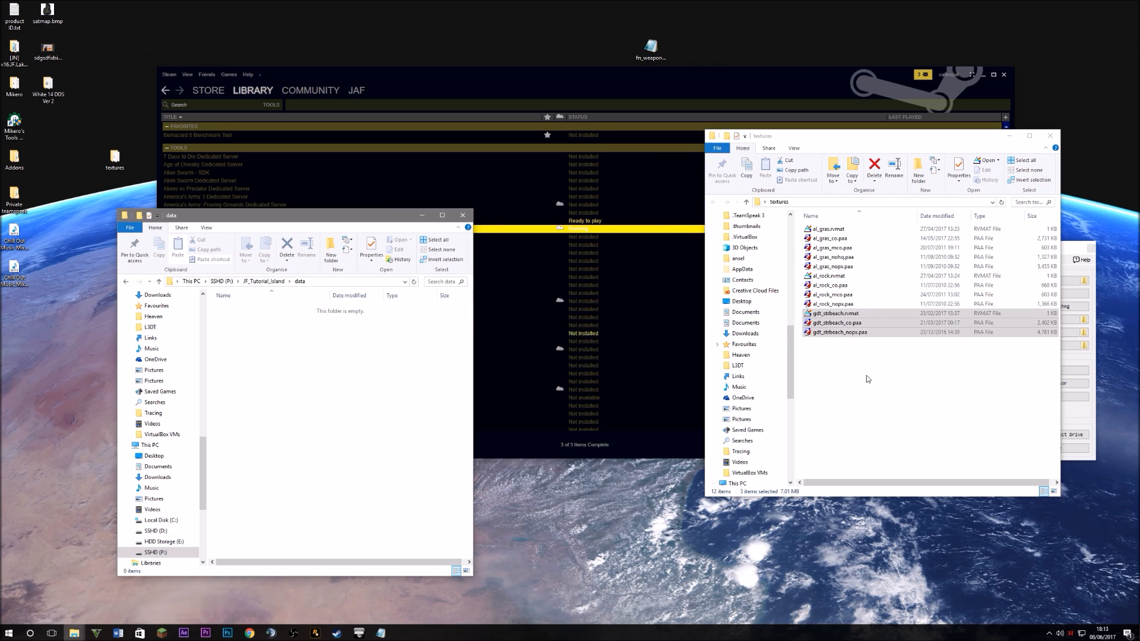
Copy all twelve texture and rvmat files from textures into the empty data folder
{"action": "left_click", "coordinate": [828, 211]}
{"action": "key", "text": "ctrl+a"}
{"action": "right_click", "coordinate": [893, 324]}
{"action": "left_click", "coordinate": [926, 468]}
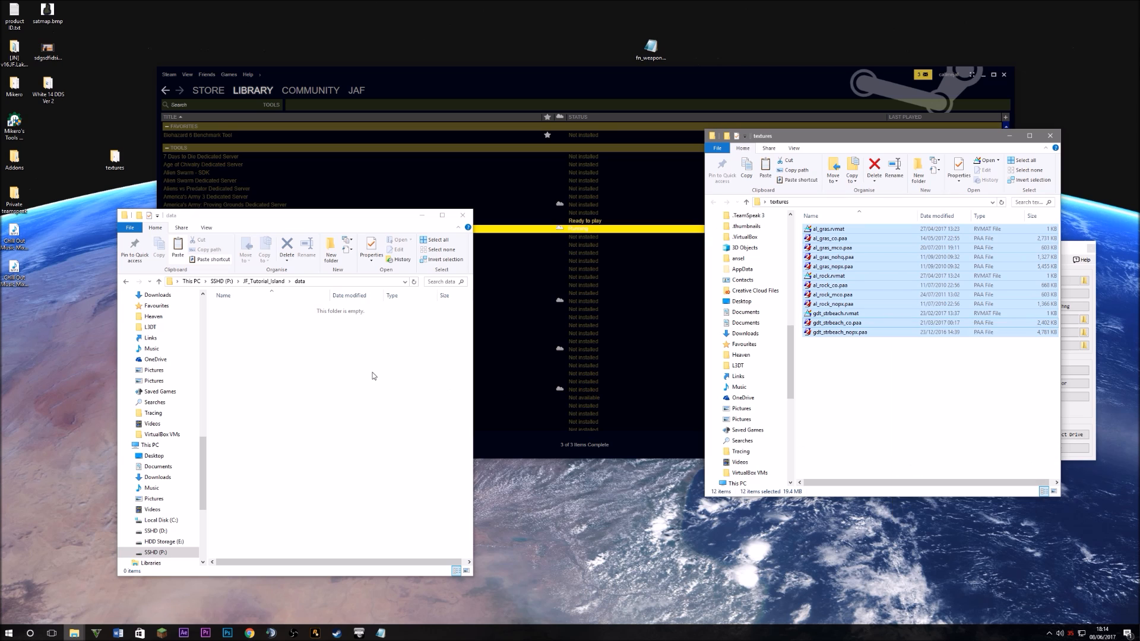
{"action": "right_click", "coordinate": [372, 375]}
{"action": "left_click", "coordinate": [391, 434]}
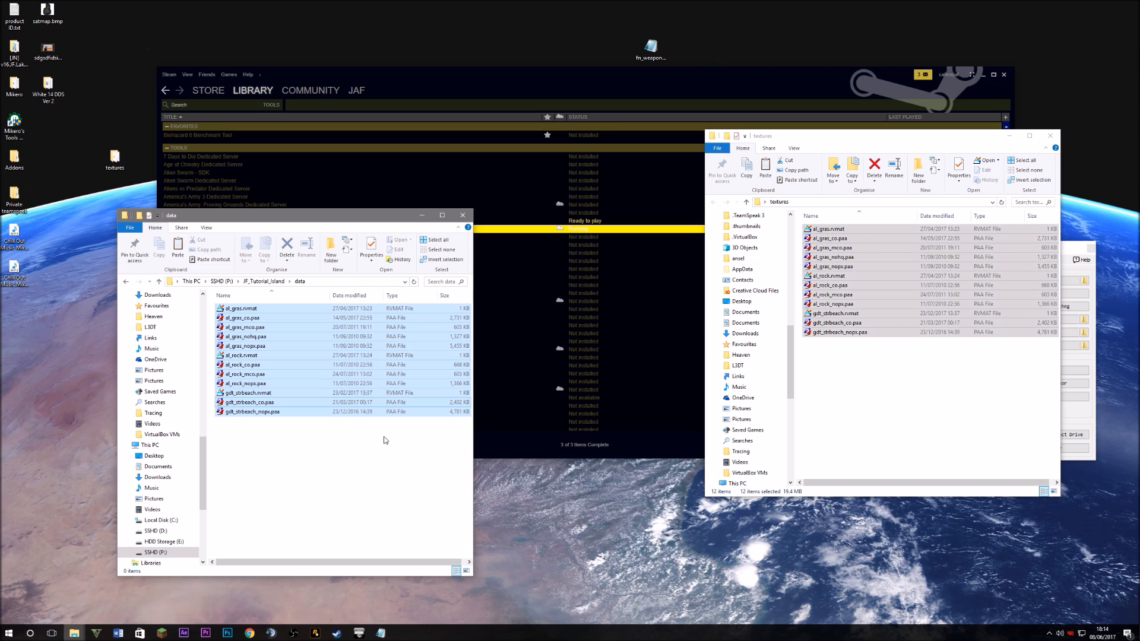
{"action": "left_click", "coordinate": [326, 469]}
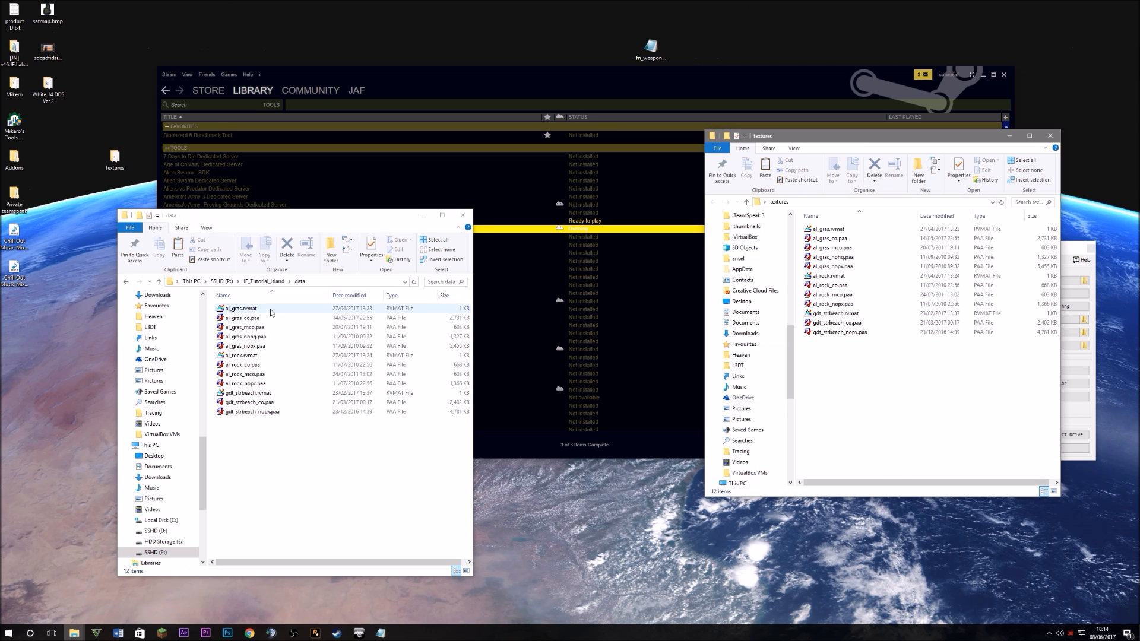
{"action": "double_click", "coordinate": [270, 309]}
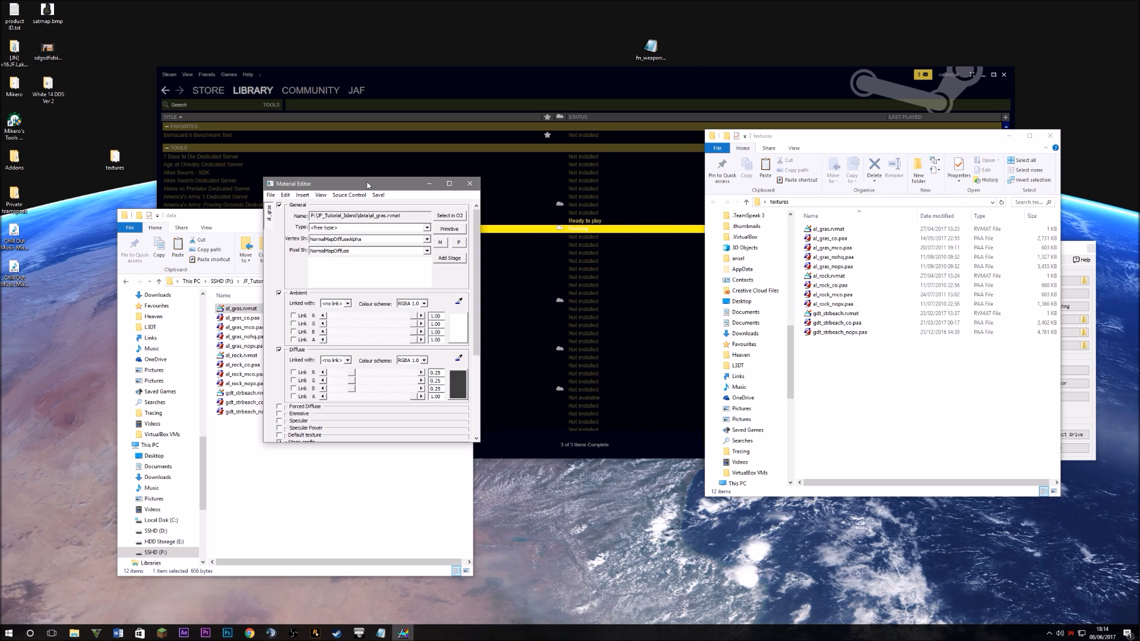
Replace Lakeside_Islands with JF_Tutorial_Island in al_gras's stage 1 texture path
{"action": "left_click_drag", "start_coordinate": [367, 184], "coordinate": [557, 204]}
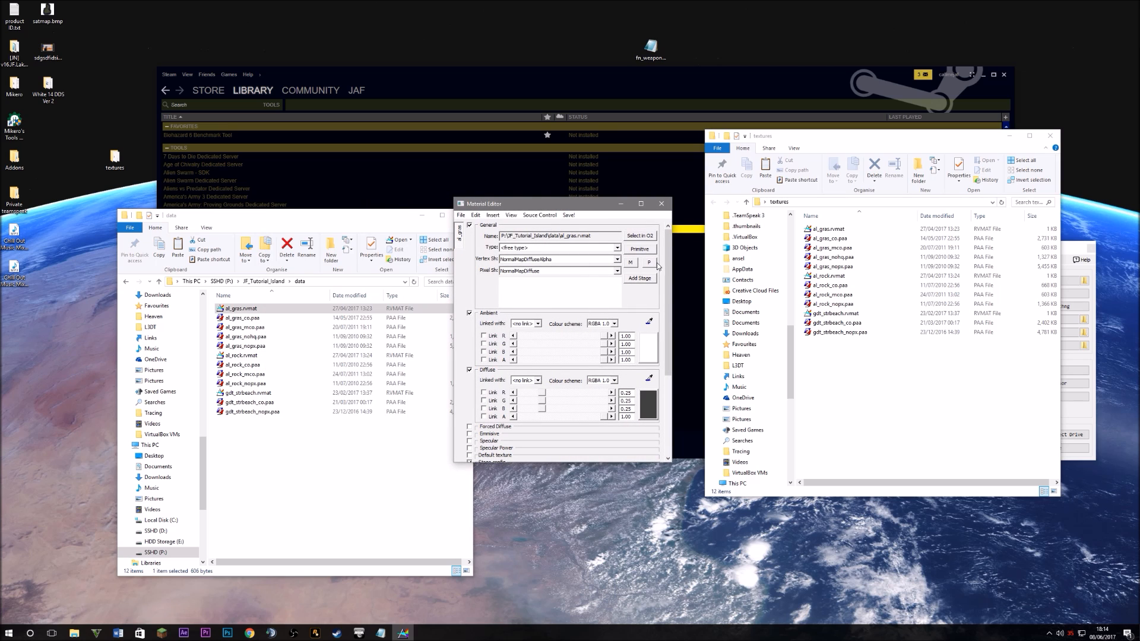
{"action": "double_click", "coordinate": [583, 236]}
{"action": "left_click_drag", "start_coordinate": [600, 236], "coordinate": [500, 238]}
{"action": "left_click", "coordinate": [604, 237]}
{"action": "left_click_drag", "start_coordinate": [668, 245], "coordinate": [671, 330]}
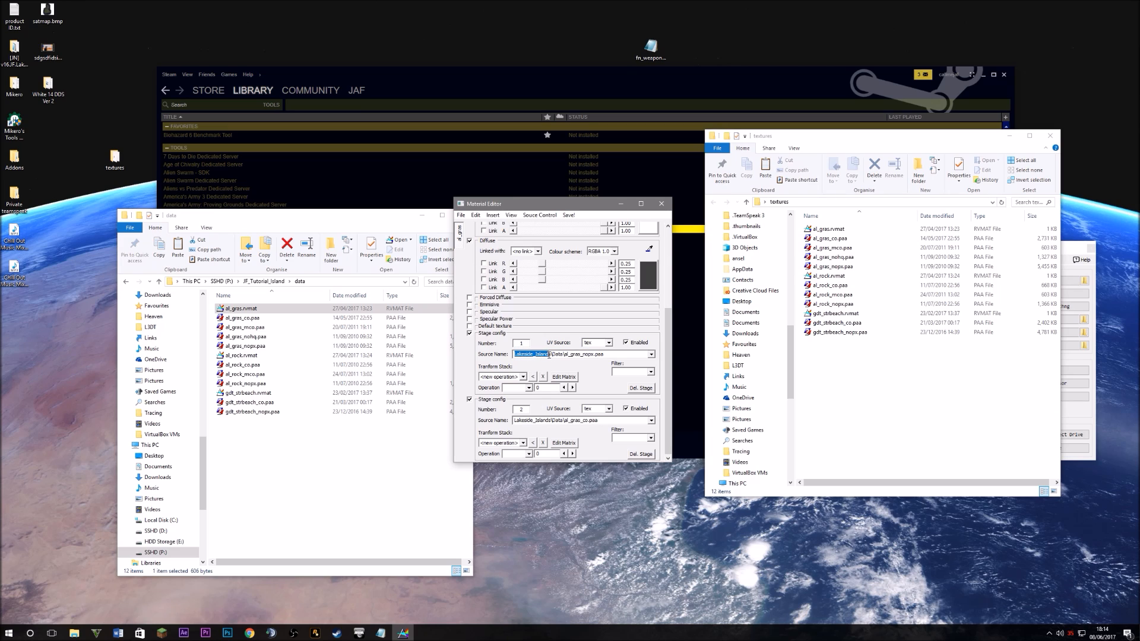
{"action": "left_click", "coordinate": [550, 356]}
{"action": "left_click_drag", "start_coordinate": [551, 356], "coordinate": [511, 355]}
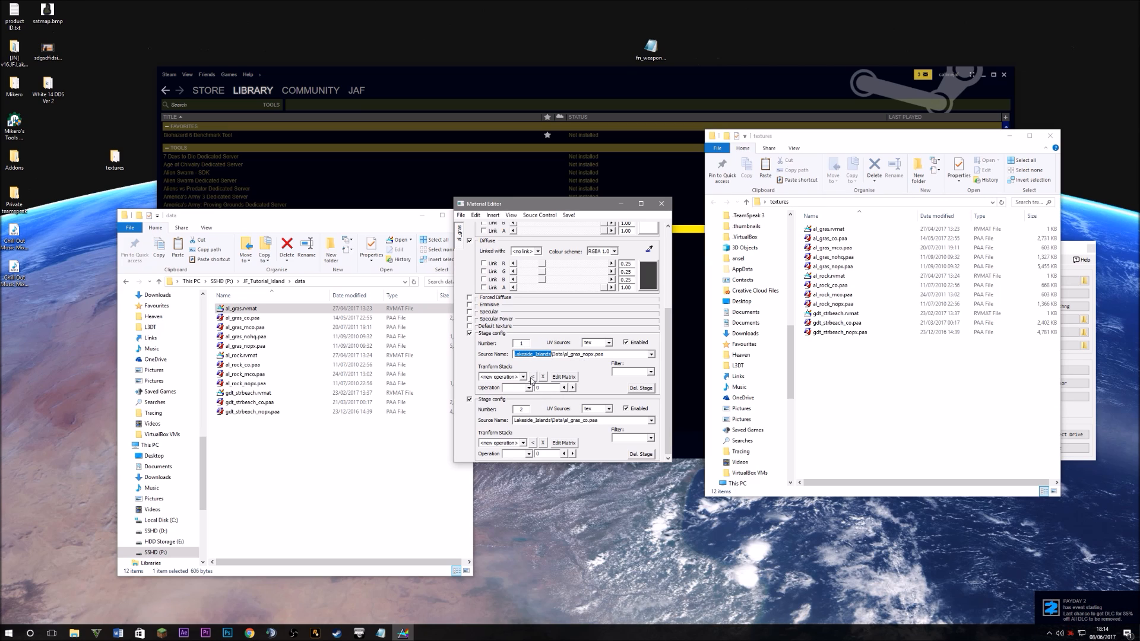
{"action": "type", "text": "JF_tutorial_Island"}
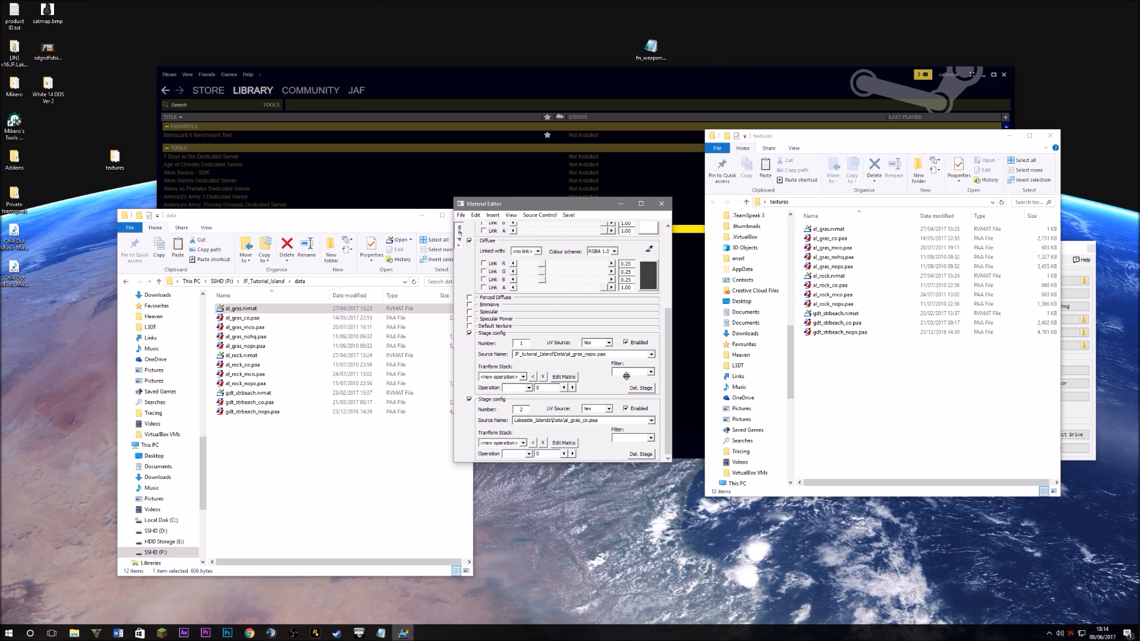
Repoint stage 2's path to JF_Tutorial_Island and fix the capital T in stage 1's folder name
{"action": "left_click", "coordinate": [552, 421]}
{"action": "left_click_drag", "start_coordinate": [552, 422], "coordinate": [511, 414]}
{"action": "type", "text": "JF_Tutorial_Islands"}
{"action": "double_click", "coordinate": [541, 355]}
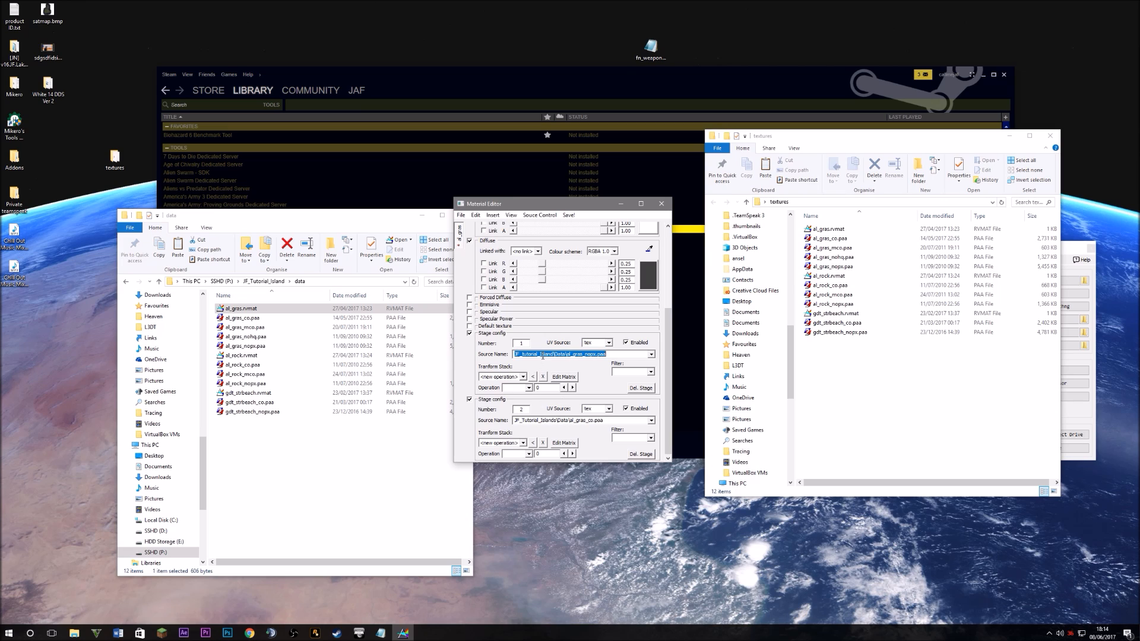
{"action": "left_click", "coordinate": [523, 355]}
{"action": "key", "text": "BackSpace"}
{"action": "type", "text": "RT"}
{"action": "key", "text": "BackSpace"}
{"action": "key", "text": "BackSpace"}
{"action": "type", "text": "T"}
Check stage 2's path, then save and close al_gras.rvmat
{"action": "left_click", "coordinate": [614, 422]}
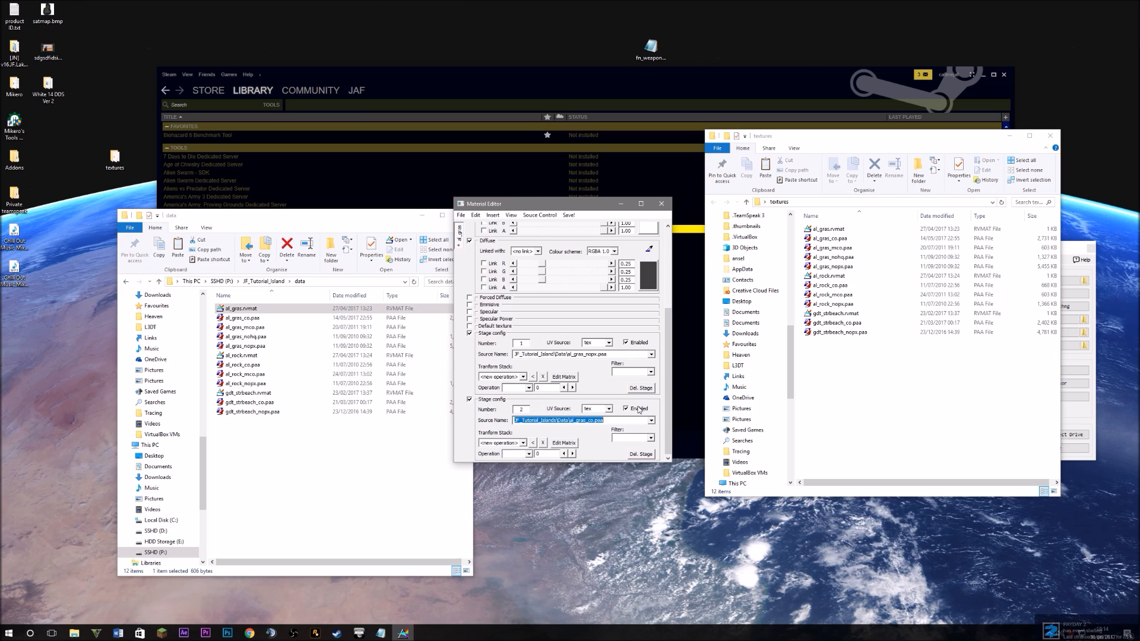
{"action": "left_click_drag", "start_coordinate": [670, 382], "coordinate": [665, 285]}
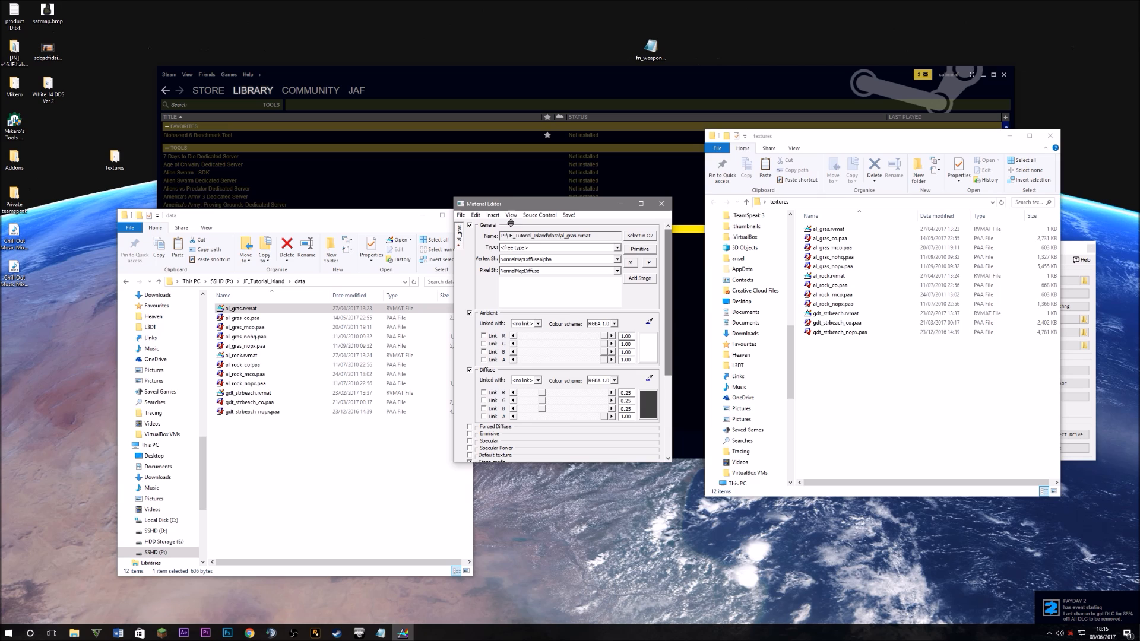
{"action": "left_click", "coordinate": [461, 215]}
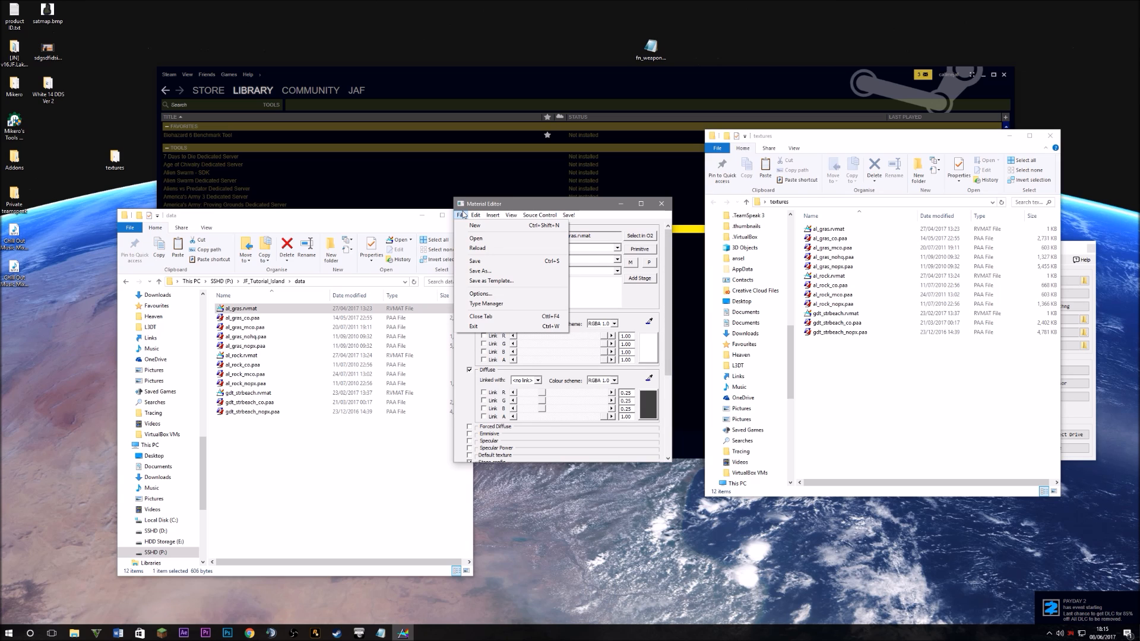
{"action": "left_click", "coordinate": [481, 261]}
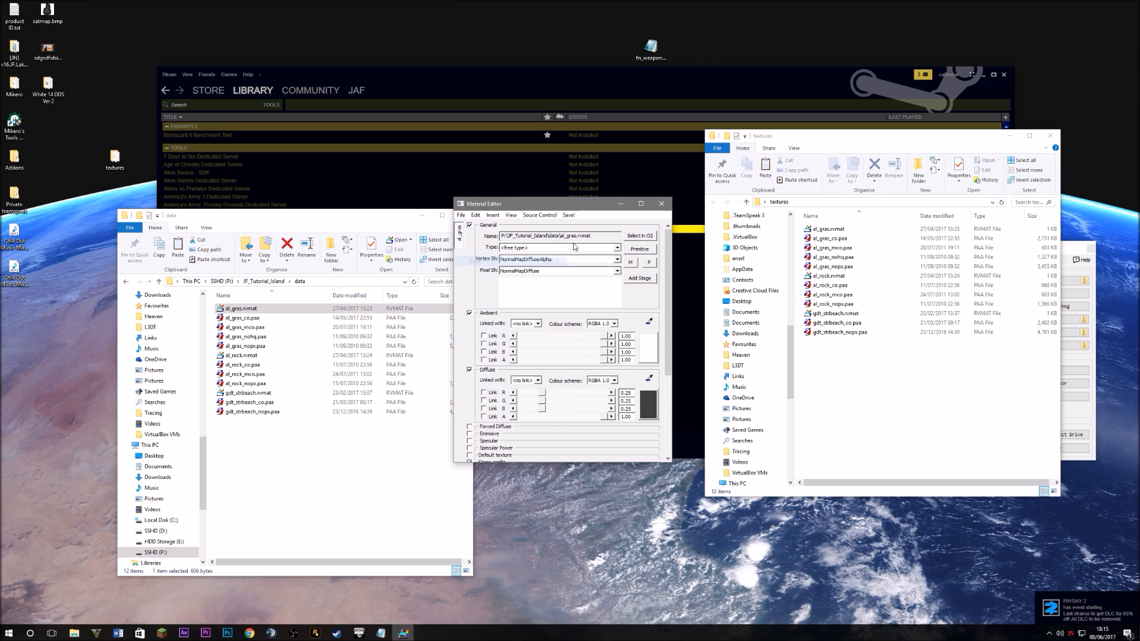
{"action": "left_click", "coordinate": [661, 203]}
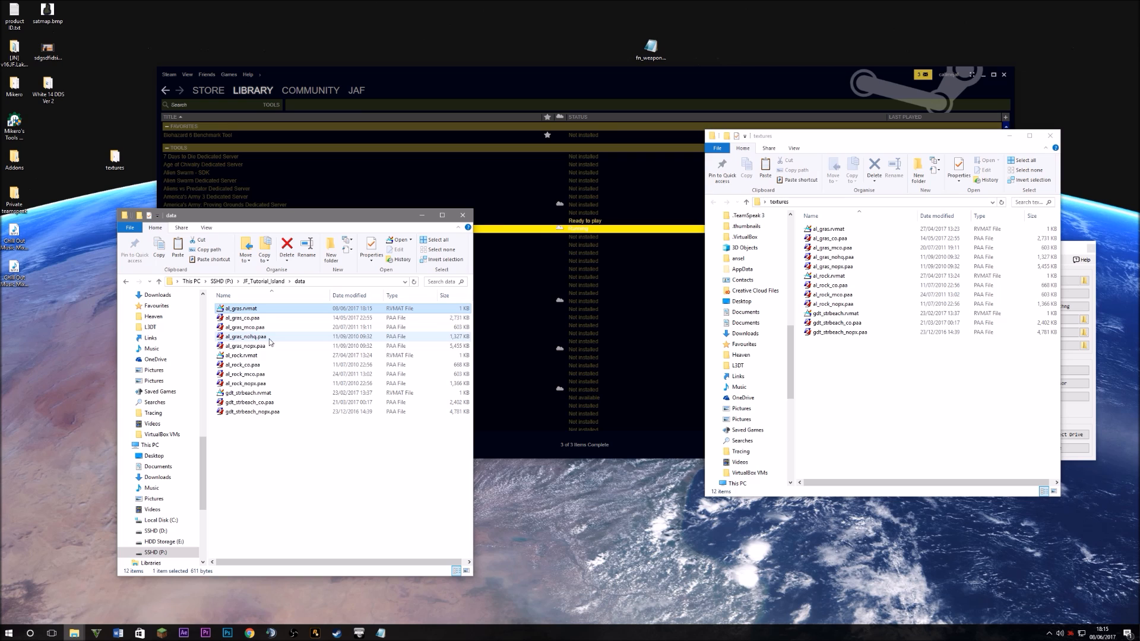
Open al_rock.rvmat and replace Lakeside_Islands with JF_Tutorial_Island in stage 1's path
{"action": "double_click", "coordinate": [241, 355]}
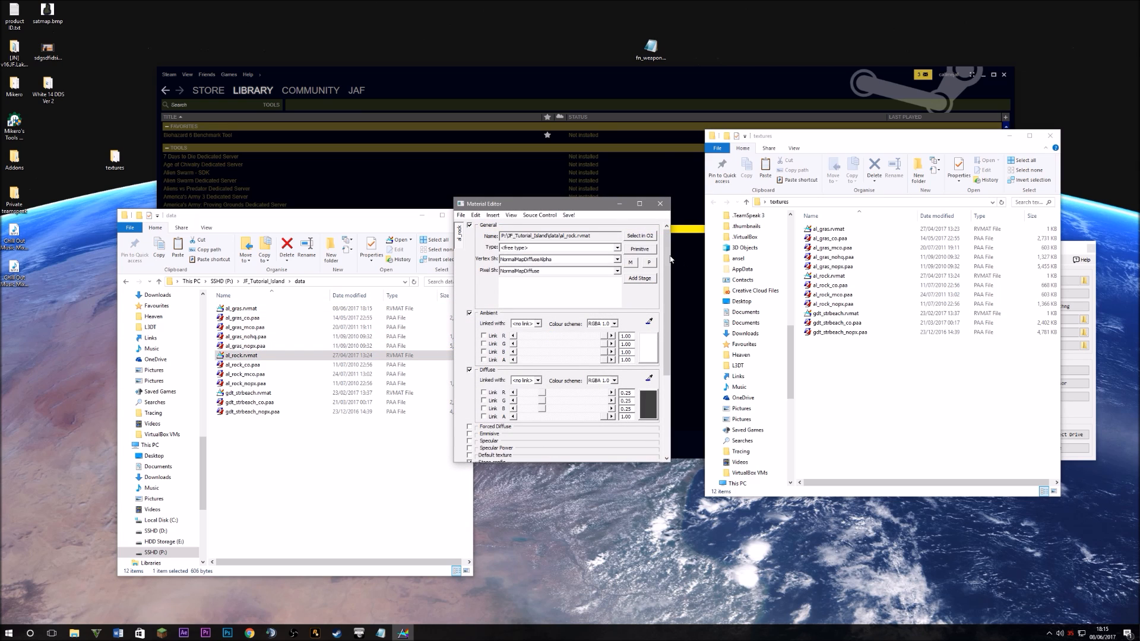
{"action": "left_click_drag", "start_coordinate": [665, 278], "coordinate": [590, 371]}
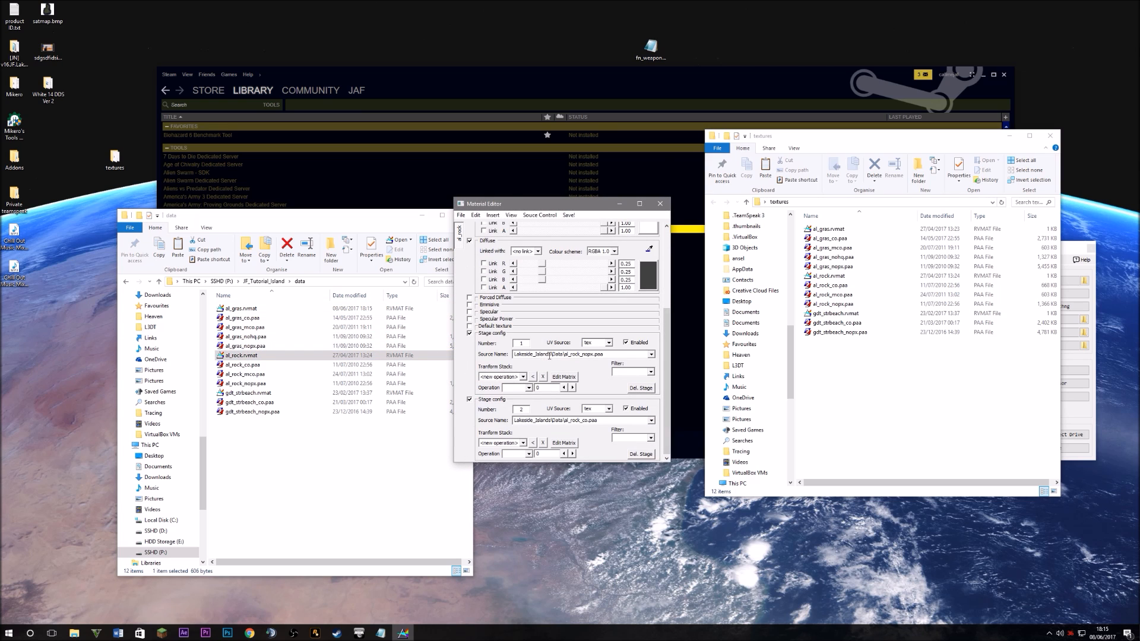
{"action": "double_click", "coordinate": [549, 355]}
{"action": "left_click", "coordinate": [543, 354]}
{"action": "left_click_drag", "start_coordinate": [540, 355], "coordinate": [485, 354]}
{"action": "type", "text": "JF_Tutorial_island"}
Repoint stage 2's path to JF_Tutorial_Island, then save and close al_rock.rvmat
{"action": "left_click", "coordinate": [551, 421]}
{"action": "left_click", "coordinate": [548, 419]}
{"action": "left_click_drag", "start_coordinate": [545, 421], "coordinate": [497, 412]}
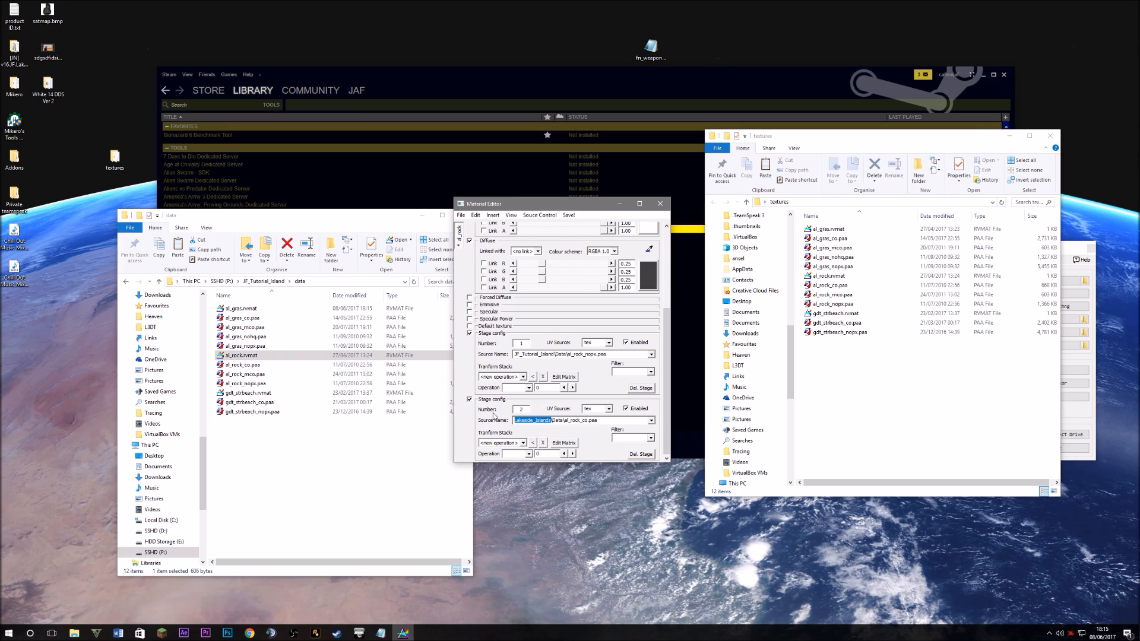
{"action": "type", "text": "JF_Tutorial_Island"}
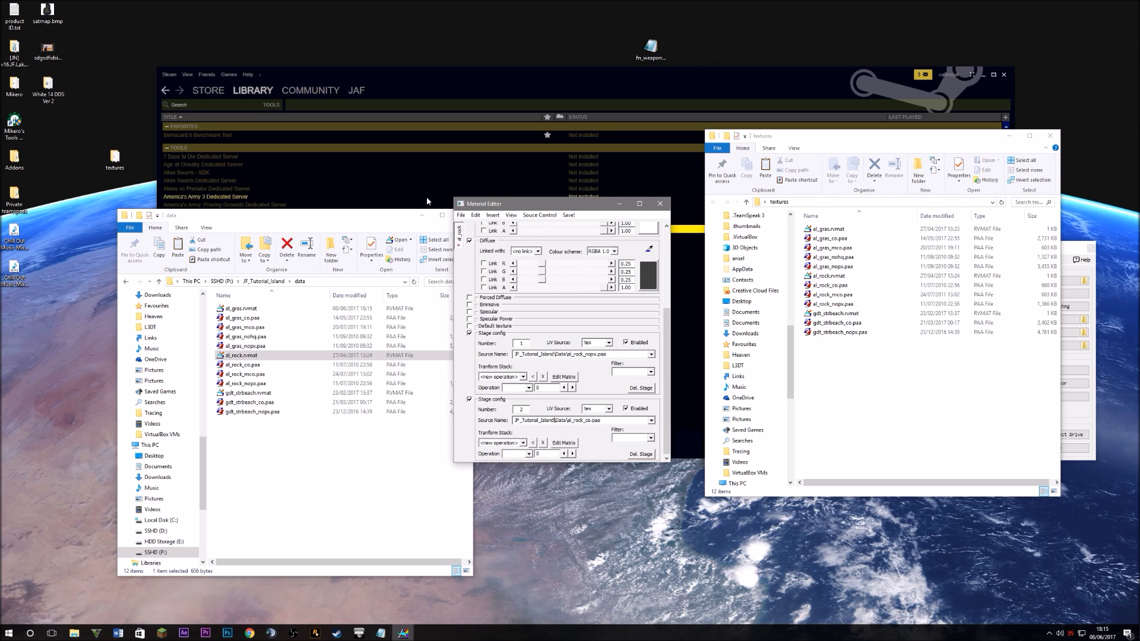
{"action": "left_click", "coordinate": [461, 215]}
{"action": "left_click", "coordinate": [478, 262]}
{"action": "left_click", "coordinate": [660, 204]}
Open gdt_strbeach.rvmat and change stage 1's JasperIslands folder to JF_Tutorial_Island
{"action": "double_click", "coordinate": [267, 392]}
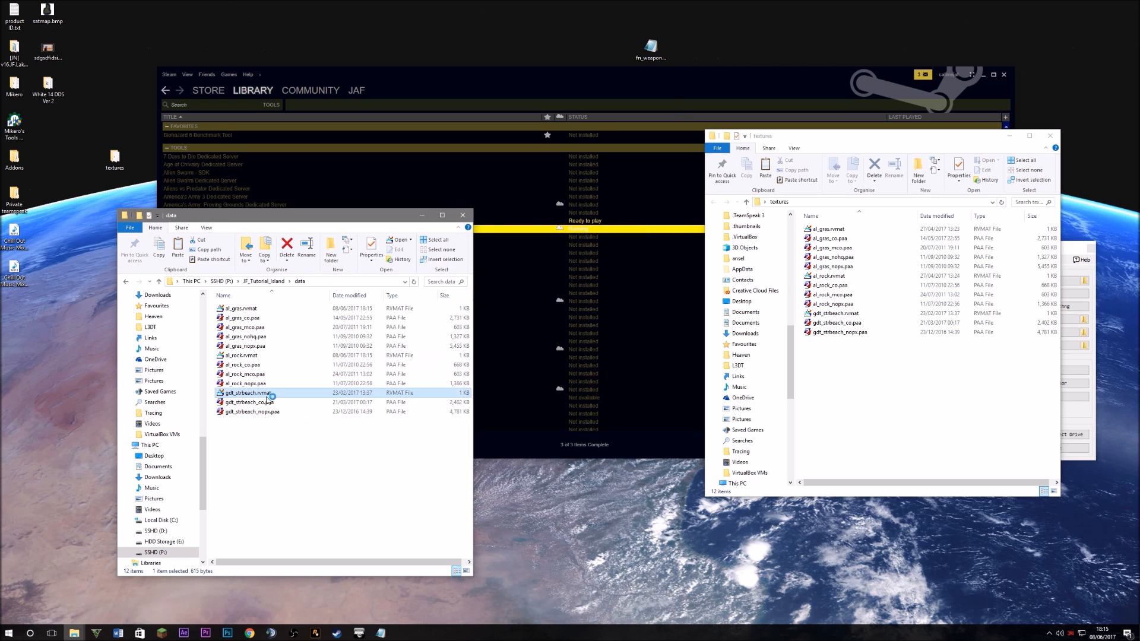
{"action": "scroll", "coordinate": [563, 332], "scroll_direction": "down", "scroll_amount": 5}
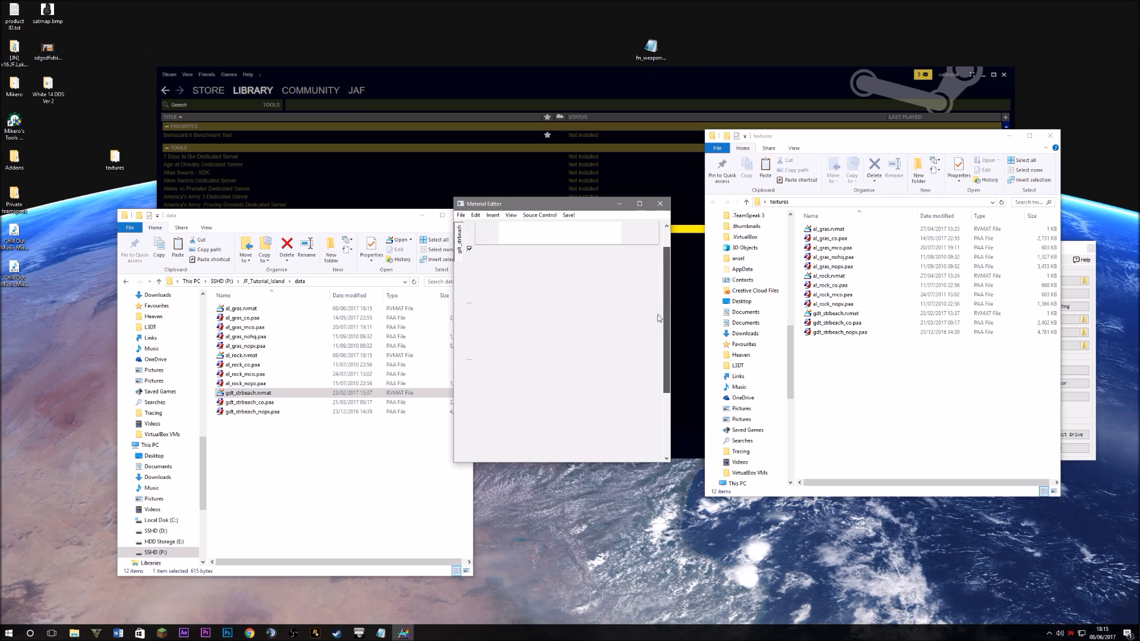
{"action": "left_click", "coordinate": [550, 357]}
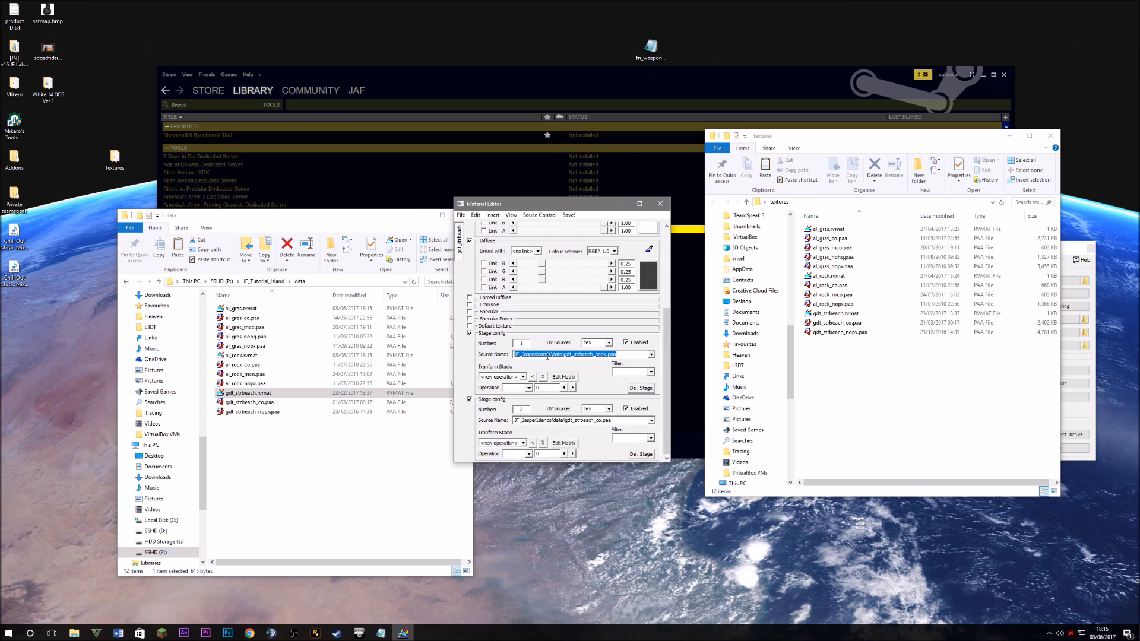
{"action": "left_click_drag", "start_coordinate": [554, 357], "coordinate": [538, 356]}
{"action": "type", "text": "Tutorial_Island"}
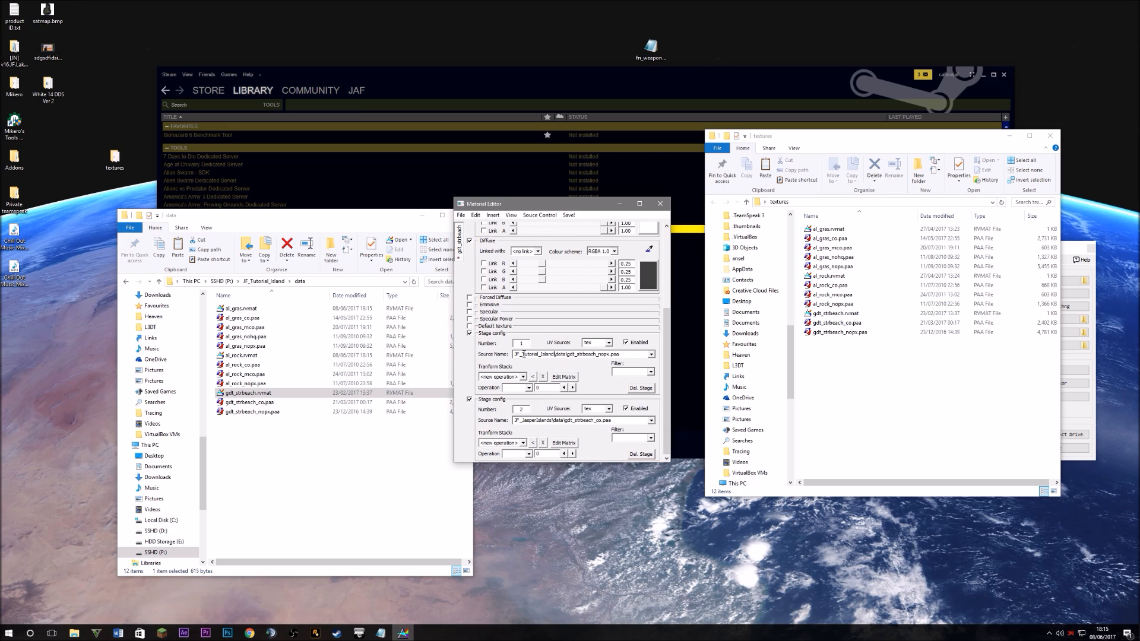
Repoint stage 2's path to JF_Tutorial_Island, removing the duplicated JF_ prefix
{"action": "double_click", "coordinate": [552, 421]}
{"action": "left_click", "coordinate": [545, 420]}
{"action": "left_click_drag", "start_coordinate": [545, 419], "coordinate": [522, 420]}
{"action": "type", "text": "JF_Tutorial_Island"}
{"action": "key", "text": "BackSpace"}
Save and close gdt_strbeach.rvmat, then reopen al_rock.rvmat for checking
{"action": "left_click", "coordinate": [462, 215]}
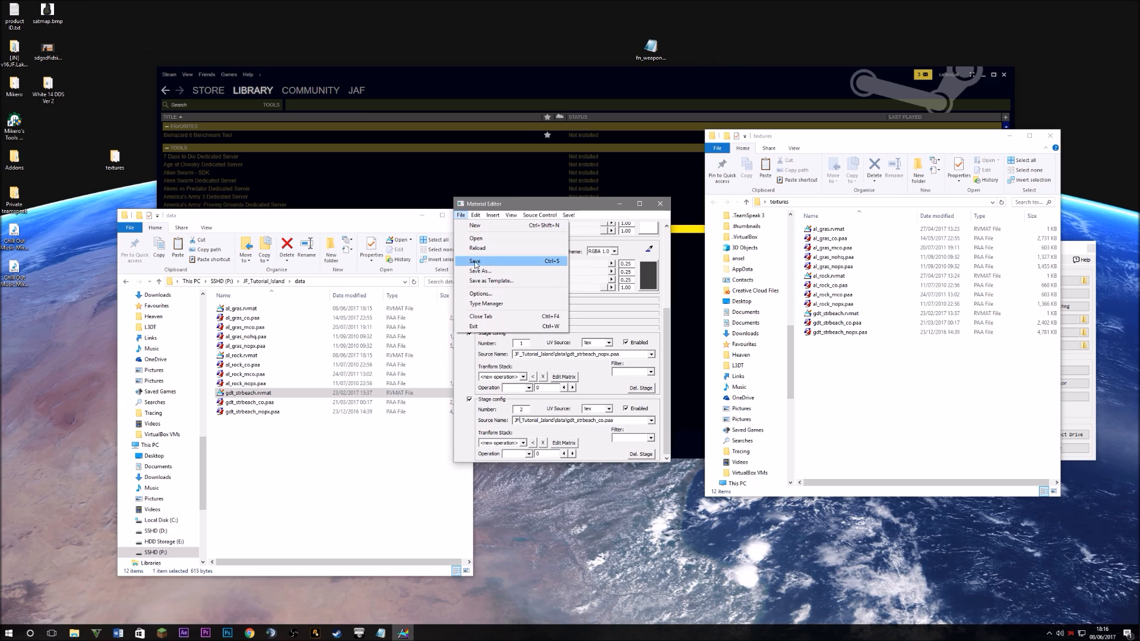
{"action": "left_click", "coordinate": [476, 262]}
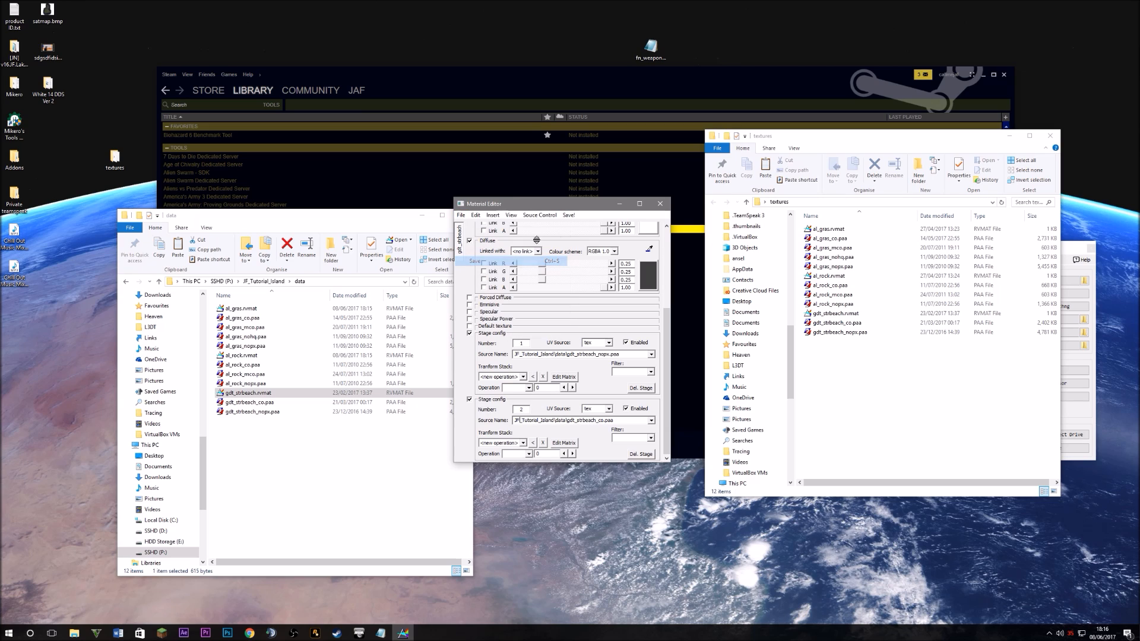
{"action": "left_click", "coordinate": [662, 206]}
{"action": "double_click", "coordinate": [241, 355]}
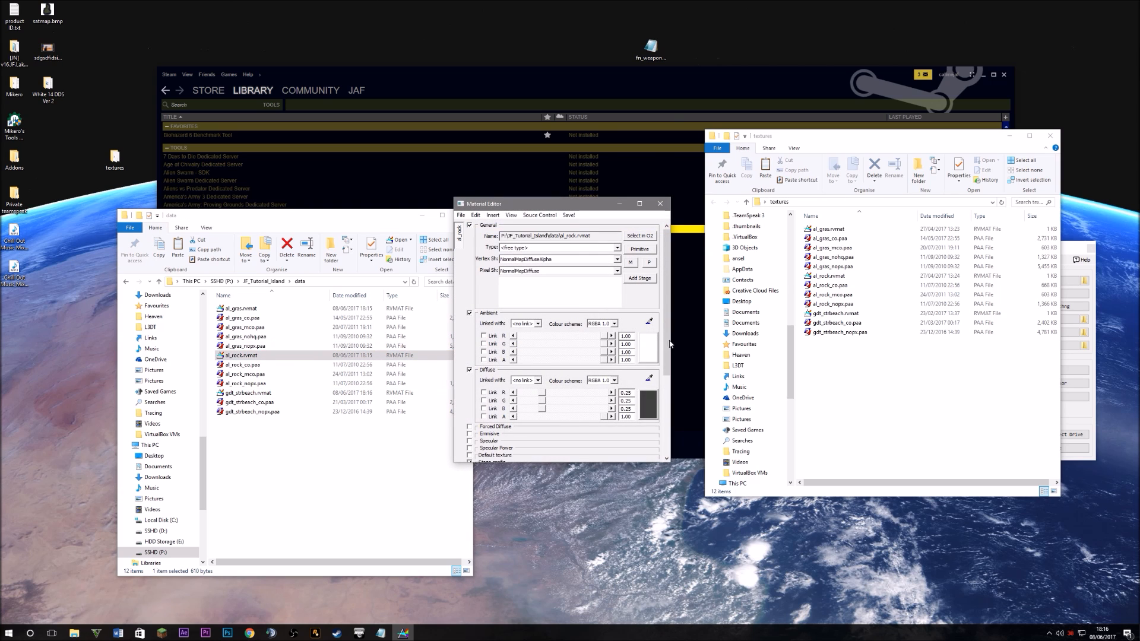
Verify al_rock and al_gras point to JF_Tutorial_Island, close them, and return Explorer to SSHD (P:)
{"action": "scroll", "coordinate": [670, 343], "scroll_direction": "down", "scroll_amount": 3}
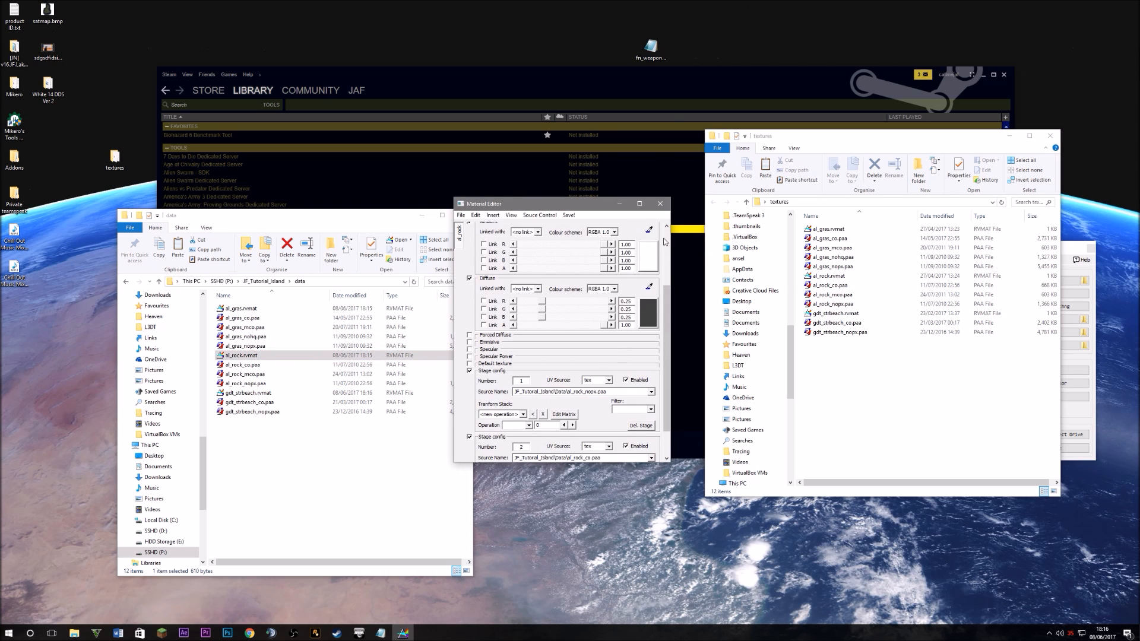
{"action": "left_click", "coordinate": [659, 204]}
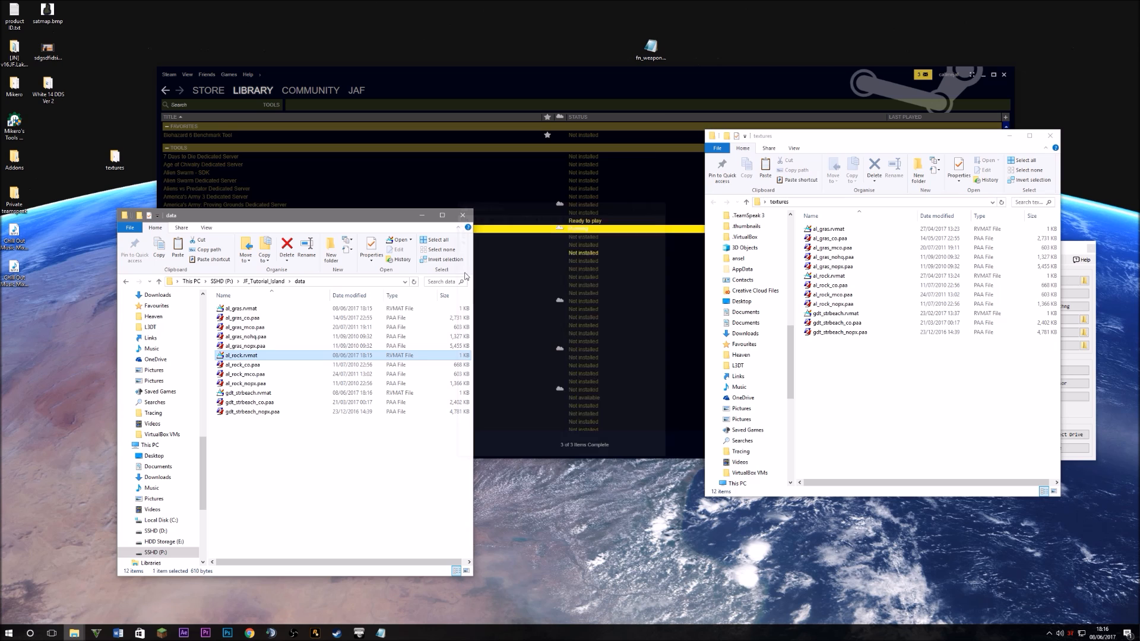
{"action": "double_click", "coordinate": [246, 308]}
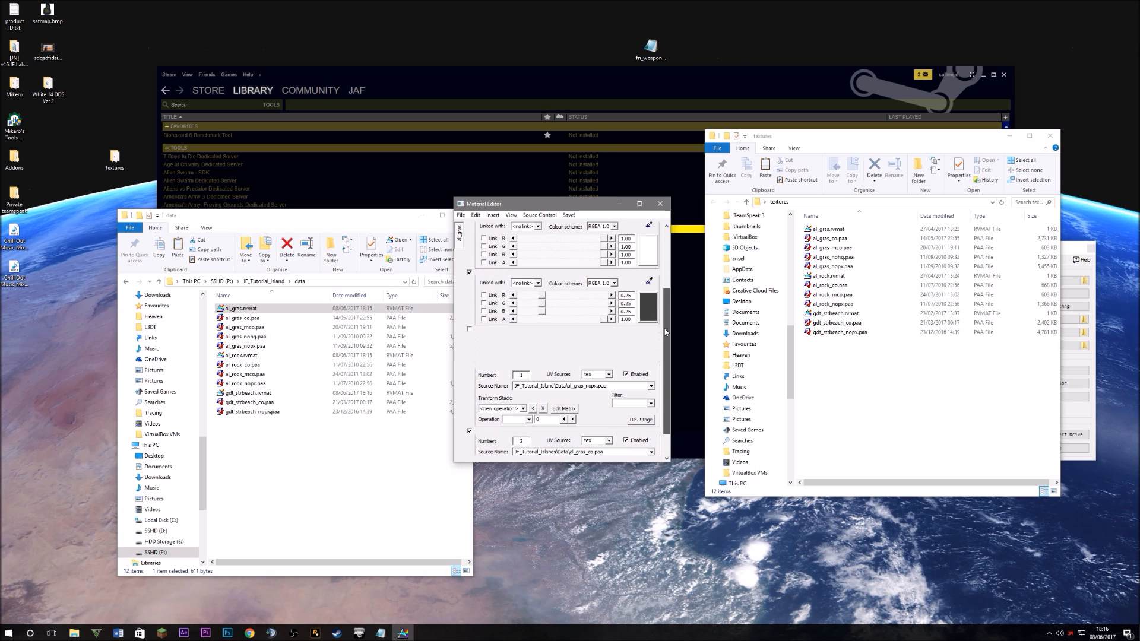
{"action": "left_click", "coordinate": [659, 204]}
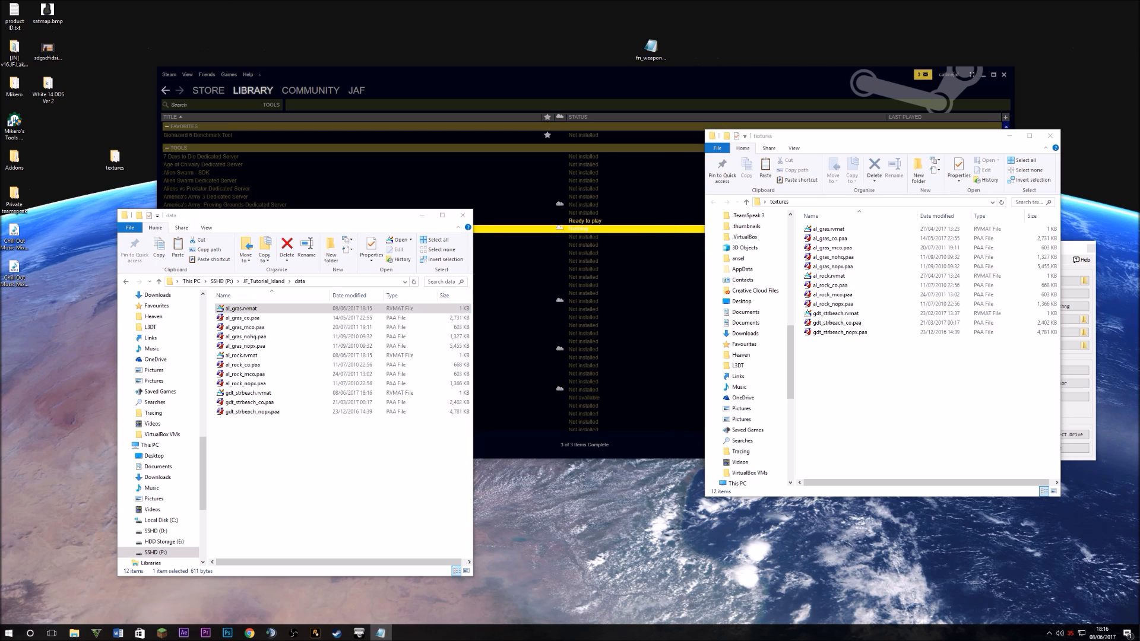
{"action": "left_click", "coordinate": [298, 491]}
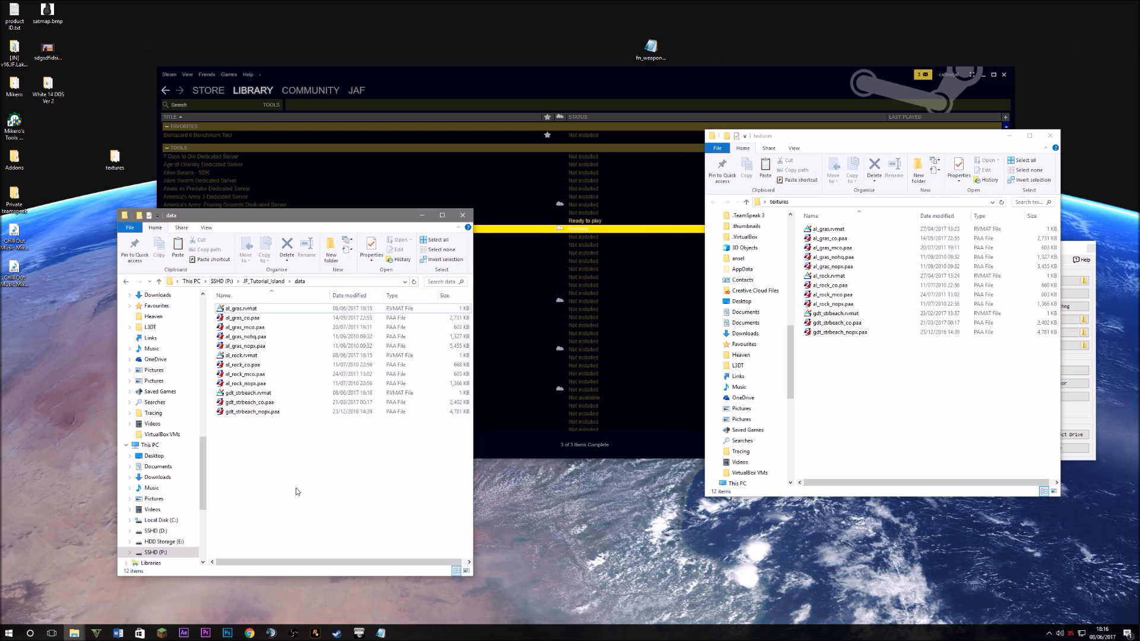
{"action": "left_click", "coordinate": [221, 282]}
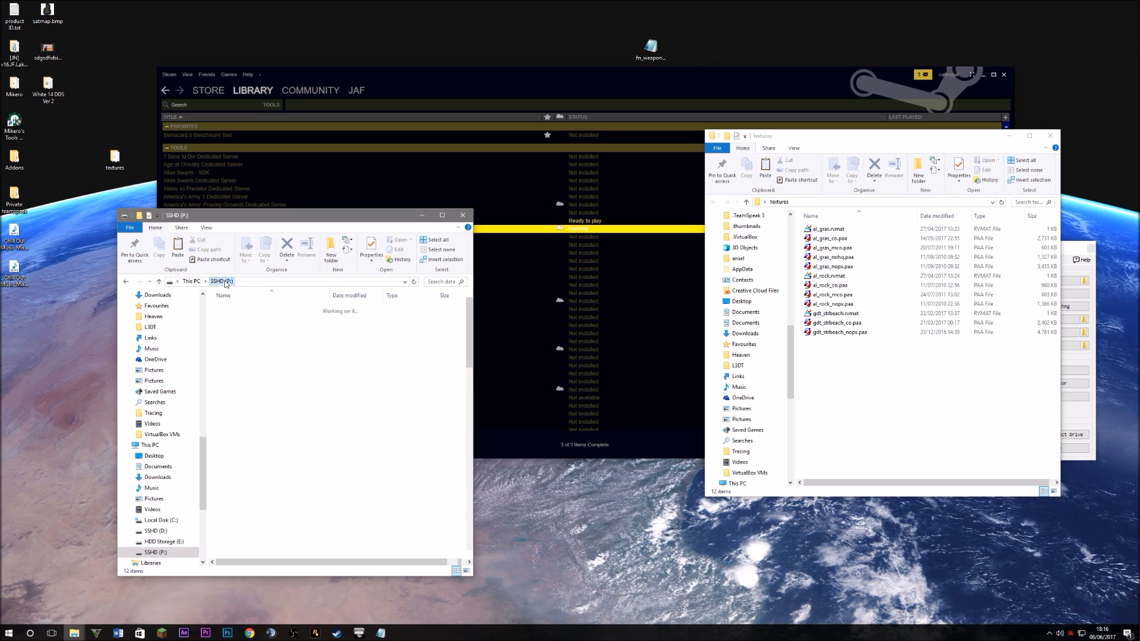
{"action": "left_click_drag", "start_coordinate": [288, 224], "coordinate": [514, 151]}
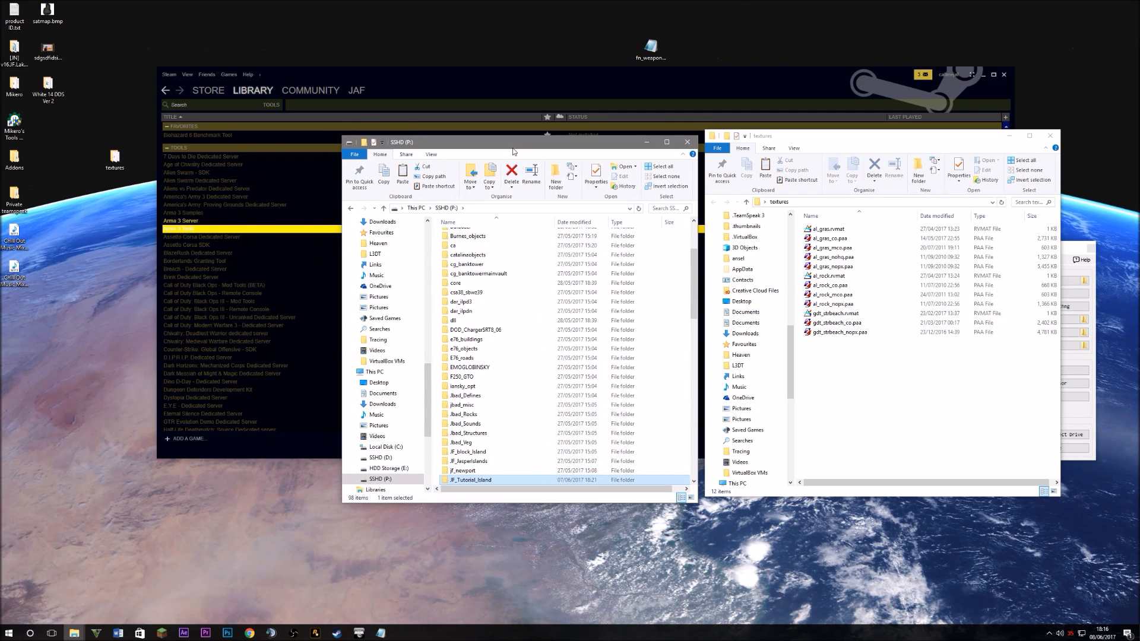